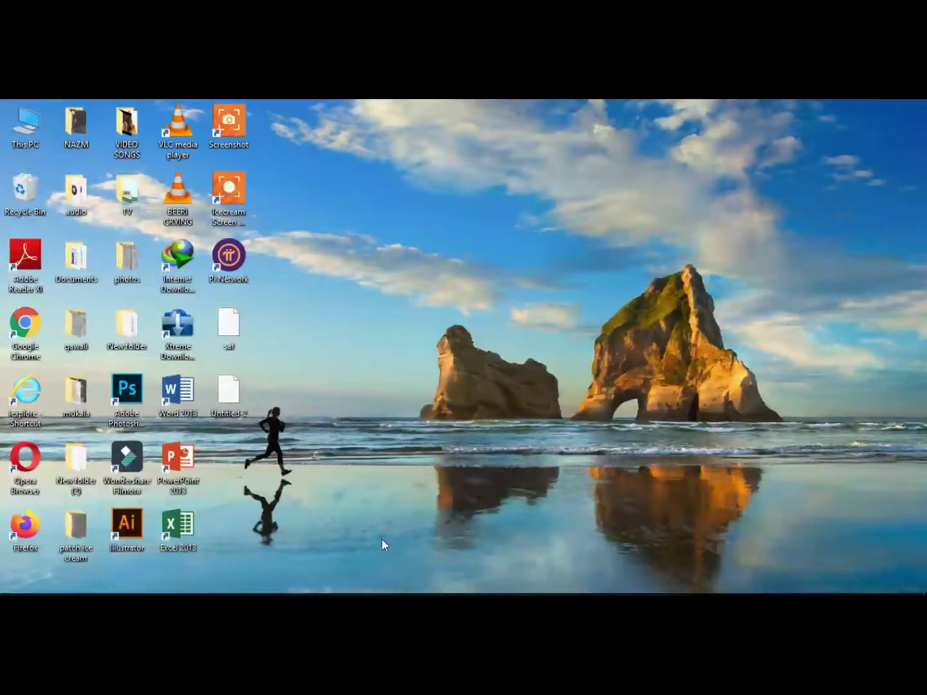
Switch to Adobe Illustrator and close the floating Scale tool group palette.
click(400, 580)
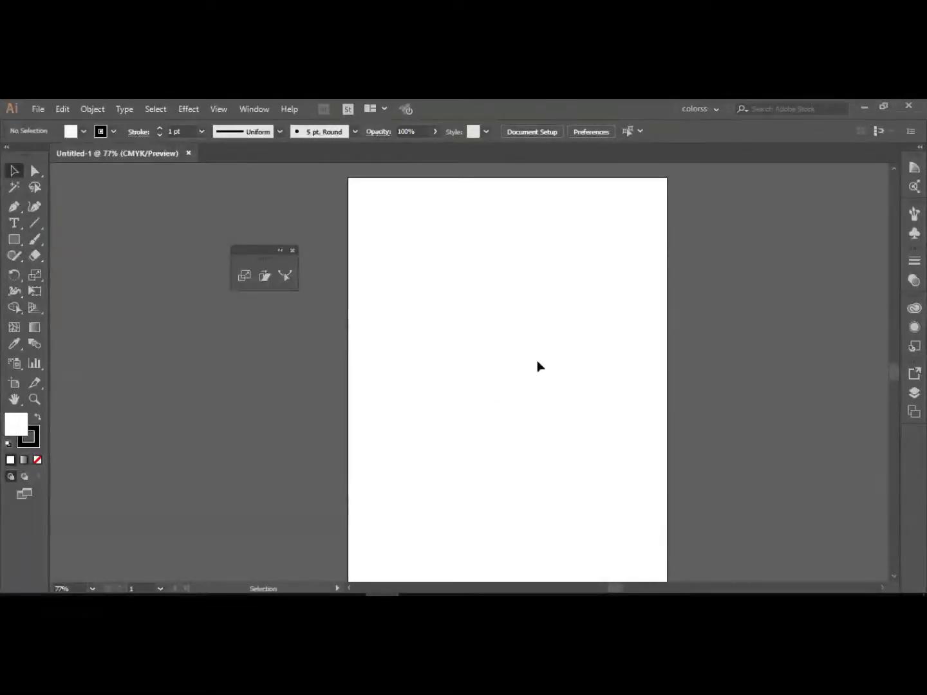
click(293, 251)
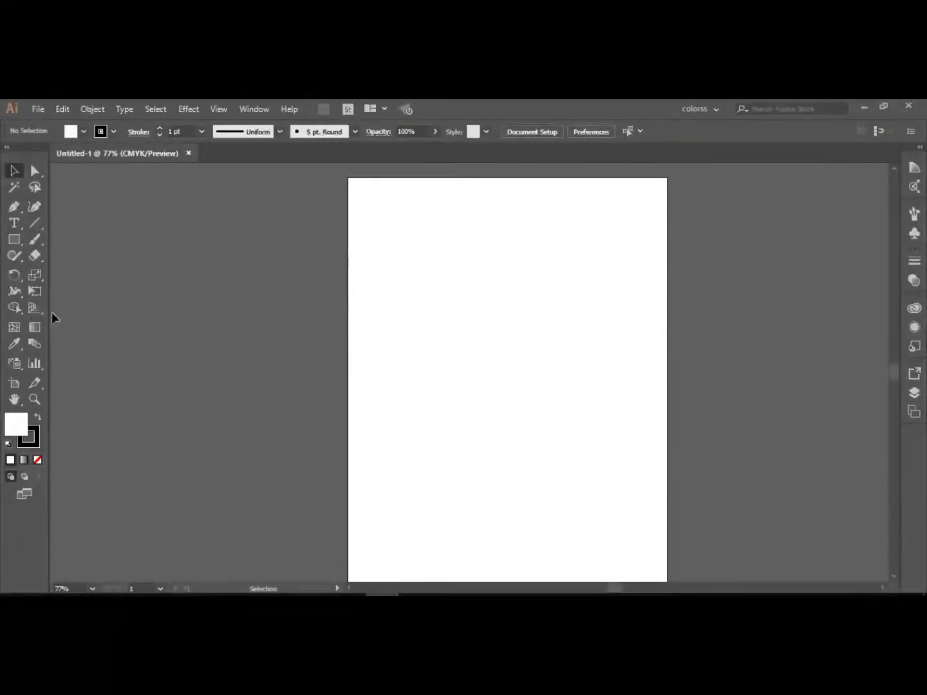
Detach the Pen tool group as a floating palette, reposition it beside the artboard, and close it.
click(19, 211)
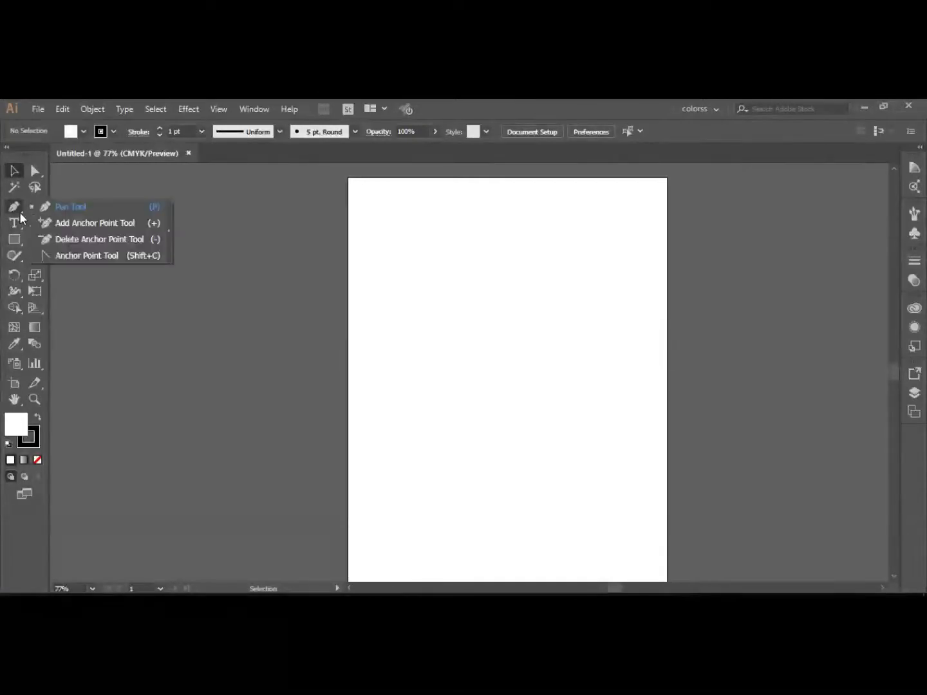
click(168, 227)
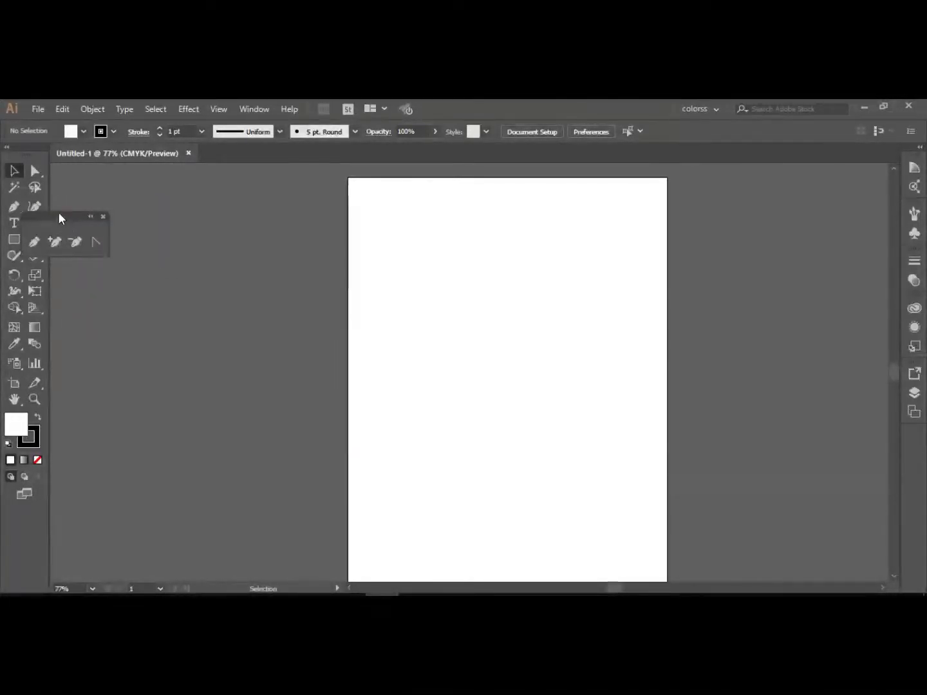
drag(58, 215, 99, 227)
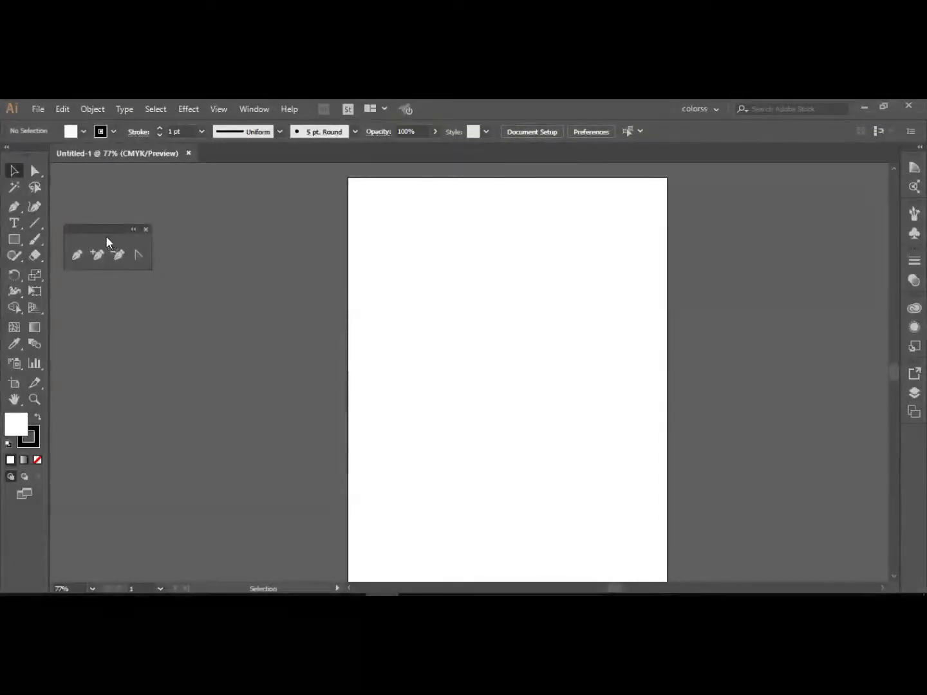
drag(110, 230, 221, 273)
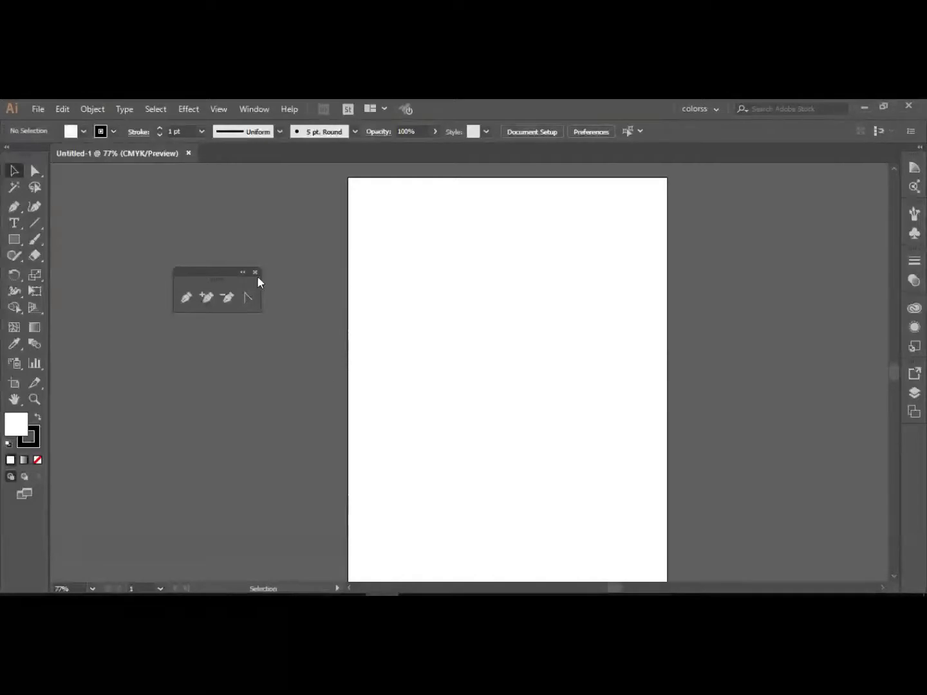
click(255, 275)
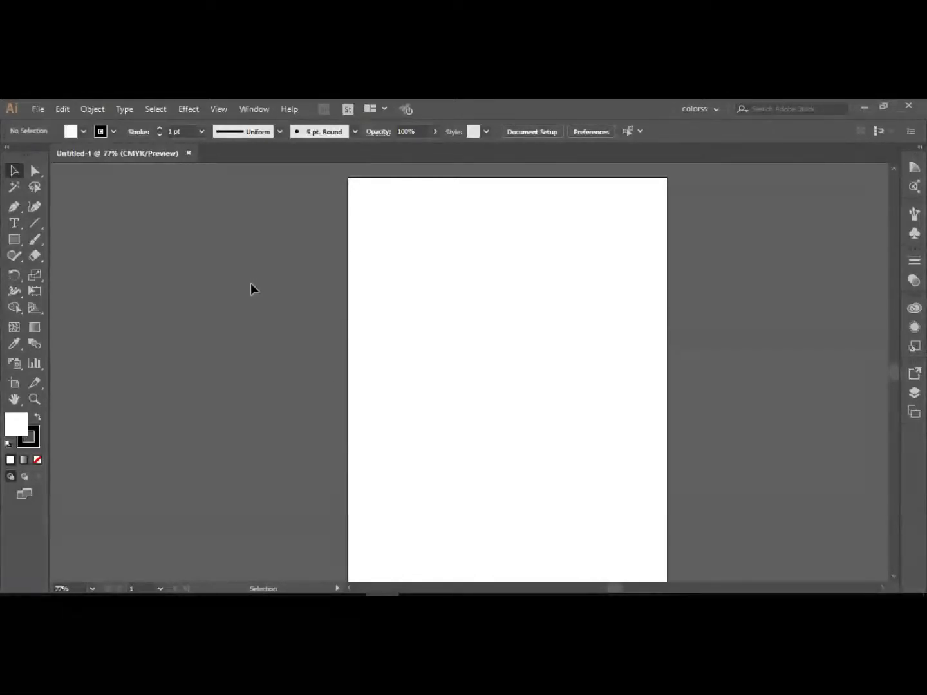
Detach the Scale, Shear and Reshape tool group as a floating palette and place it beside the artboard.
click(38, 276)
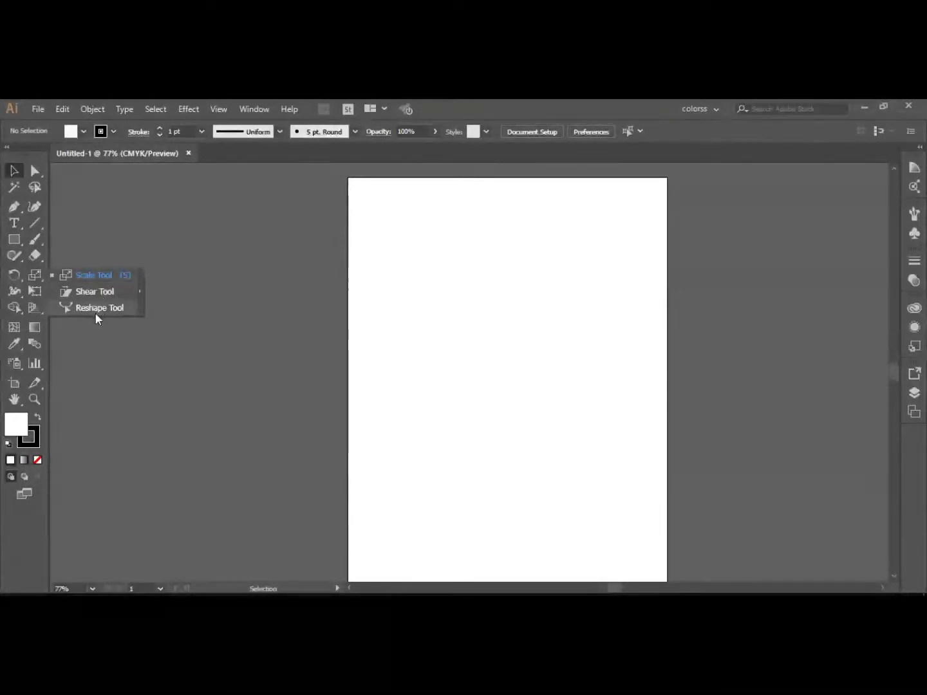
click(139, 290)
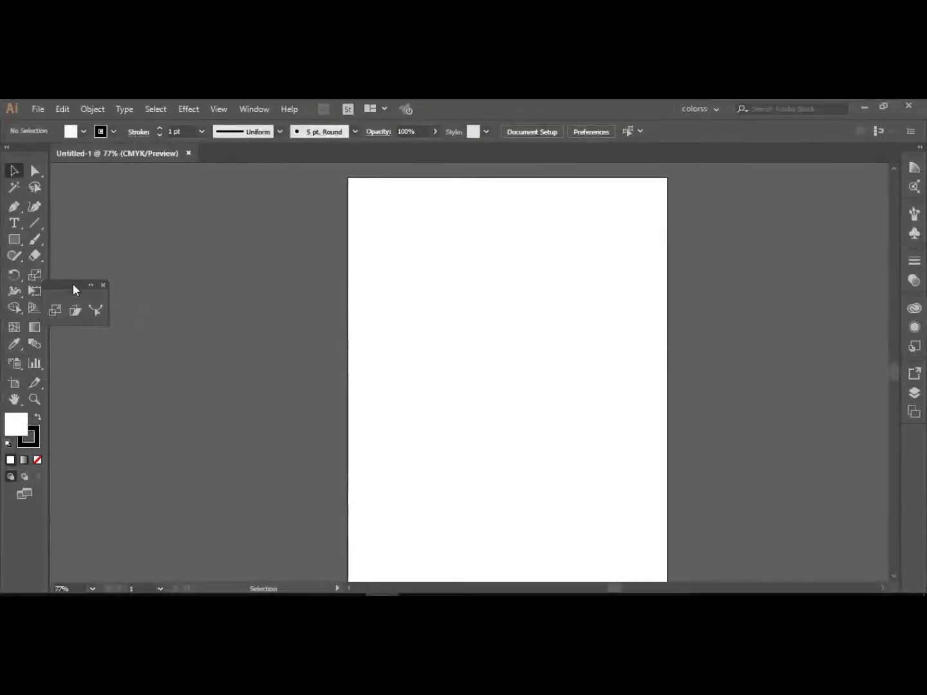
drag(73, 284, 218, 276)
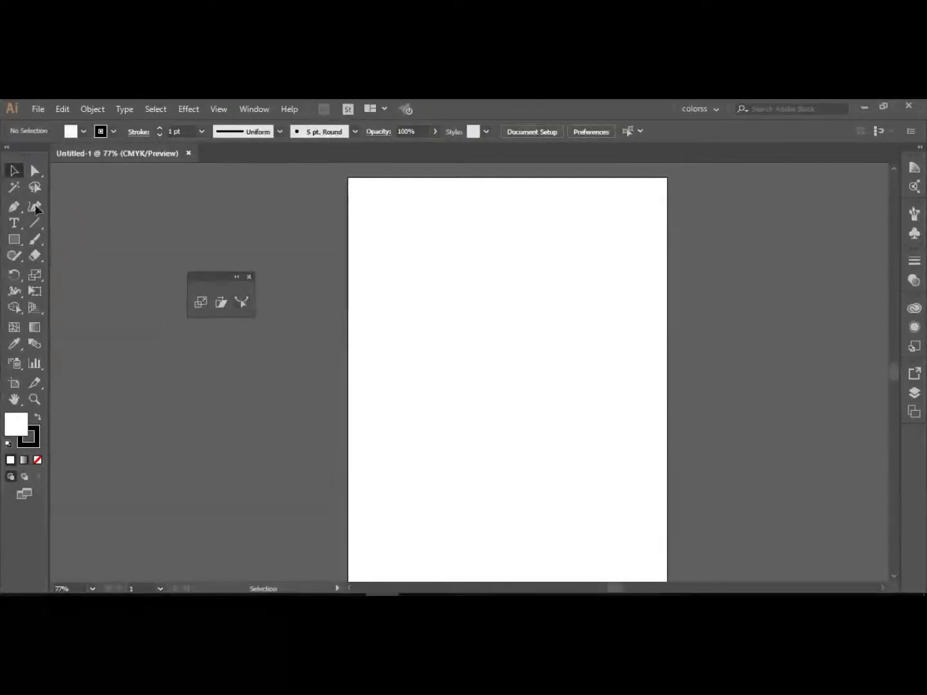
Draw a landscape rectangle in the middle of the artboard's upper half.
click(13, 239)
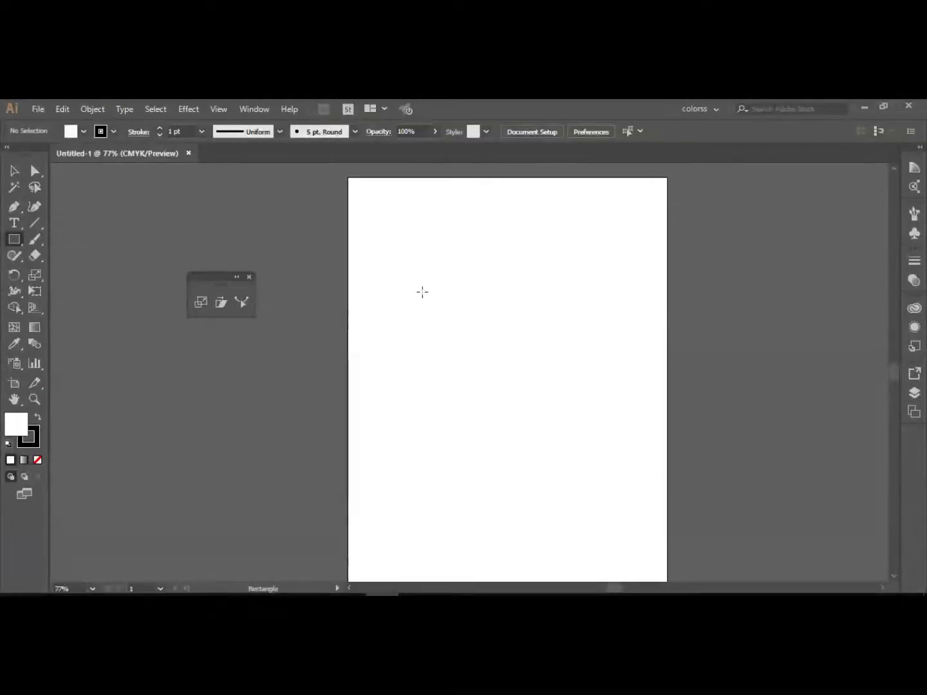
drag(449, 281, 478, 311)
drag(542, 350, 573, 375)
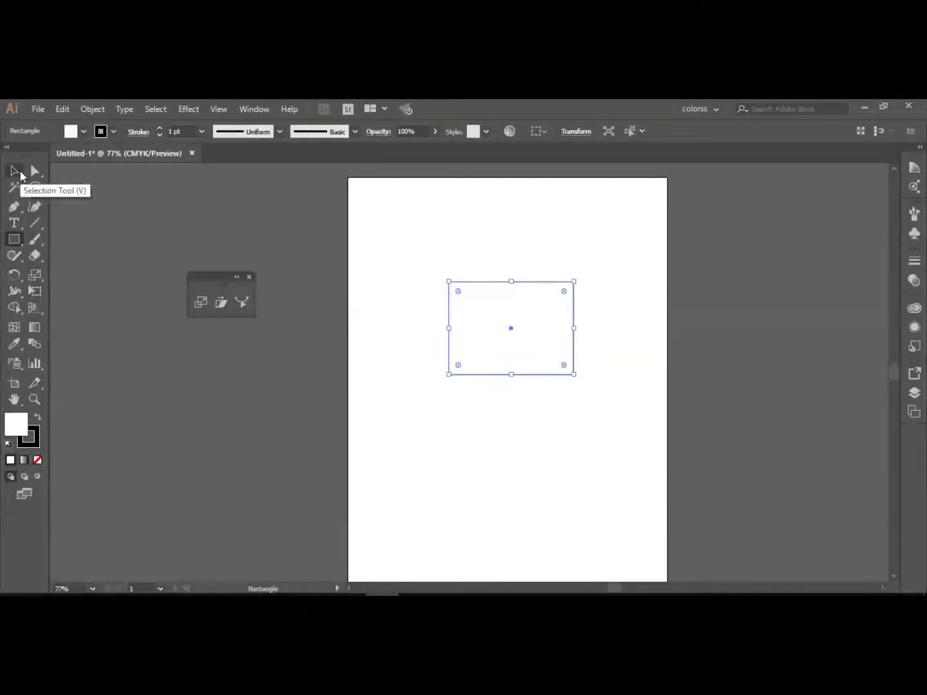
Try rotating the rectangle a quarter turn around its centre, and undo the rotation.
click(15, 171)
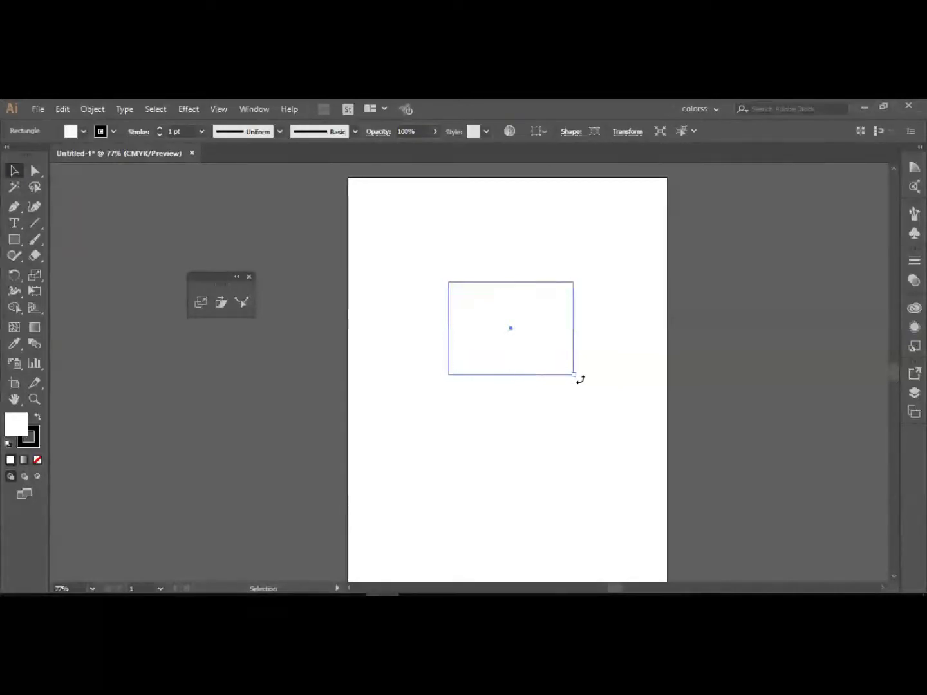
drag(581, 379, 561, 266)
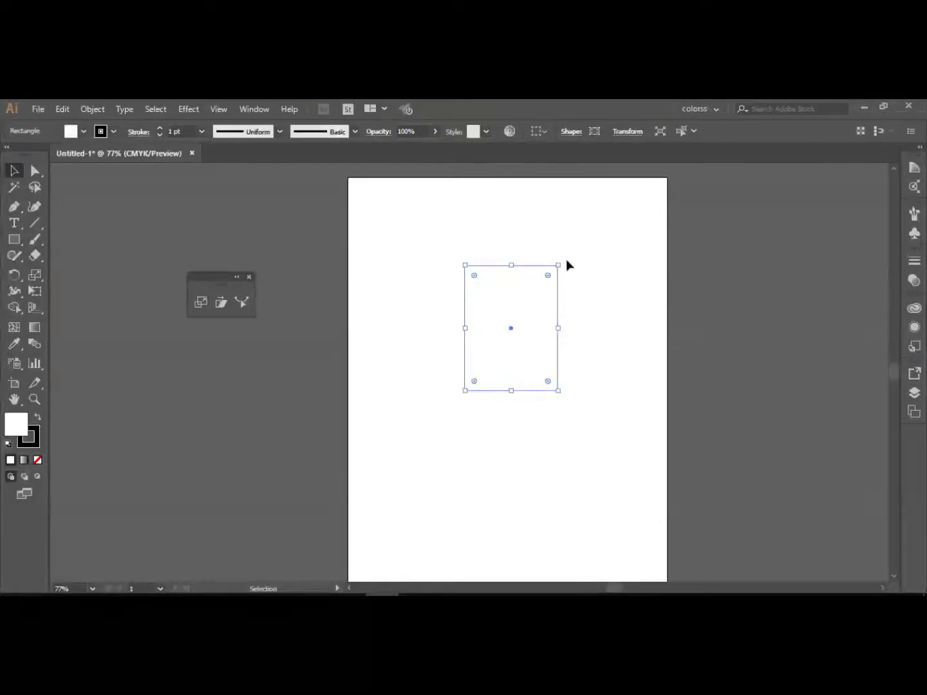
key(a)
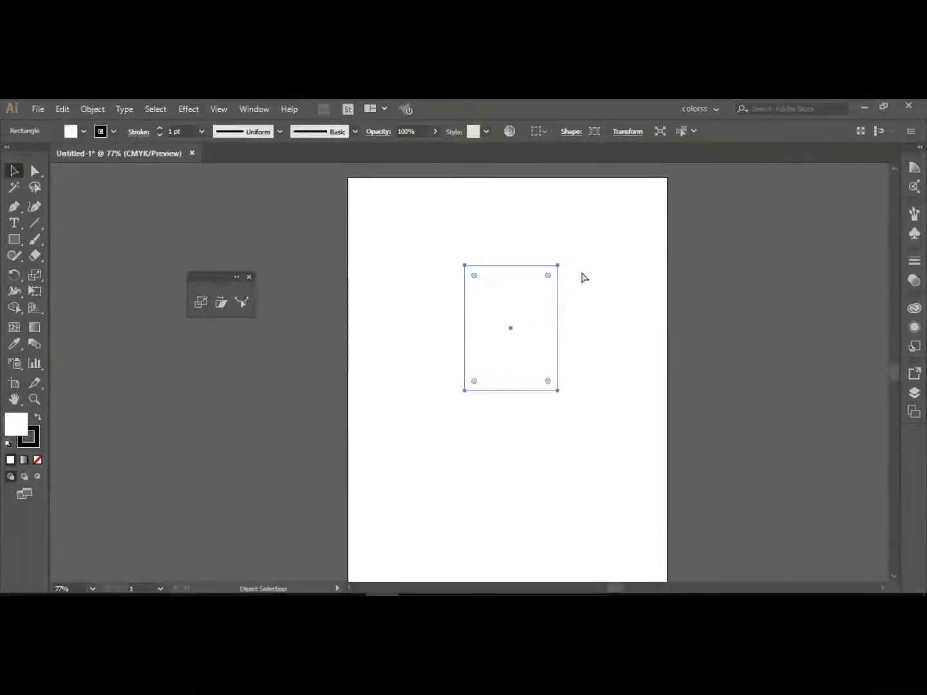
key(ctrl+z)
key(ctrl+z)
key(v)
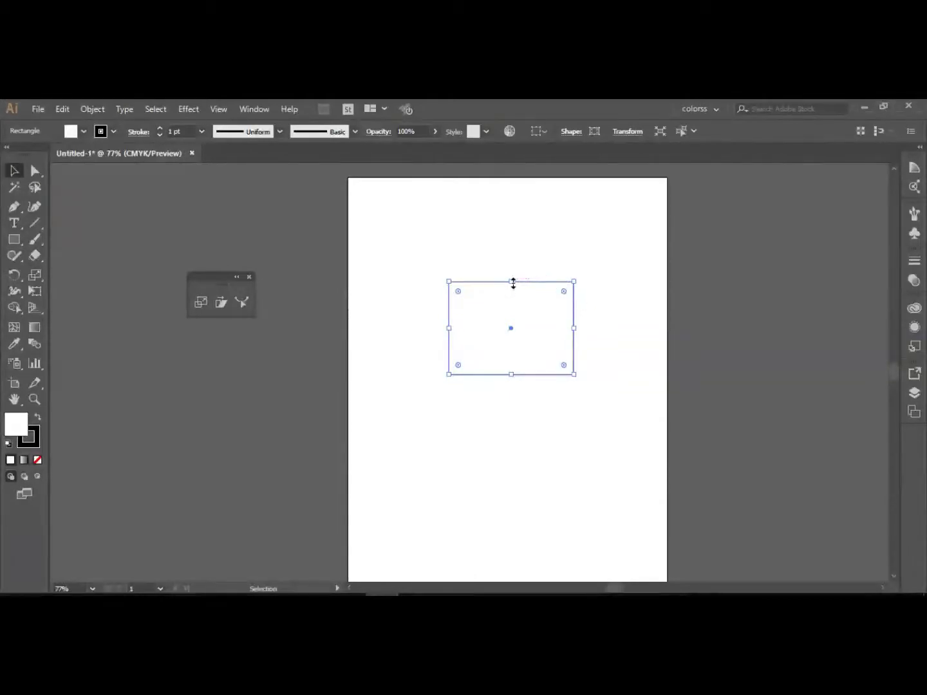
Use the Scale tool to stretch the rectangle into a tall shape from its centre, and shrink it back to landscape.
mouse_move(512, 283)
mouse_down()
mouse_move(512, 310)
mouse_move(512, 258)
mouse_move(510, 282)
mouse_up()
click(197, 304)
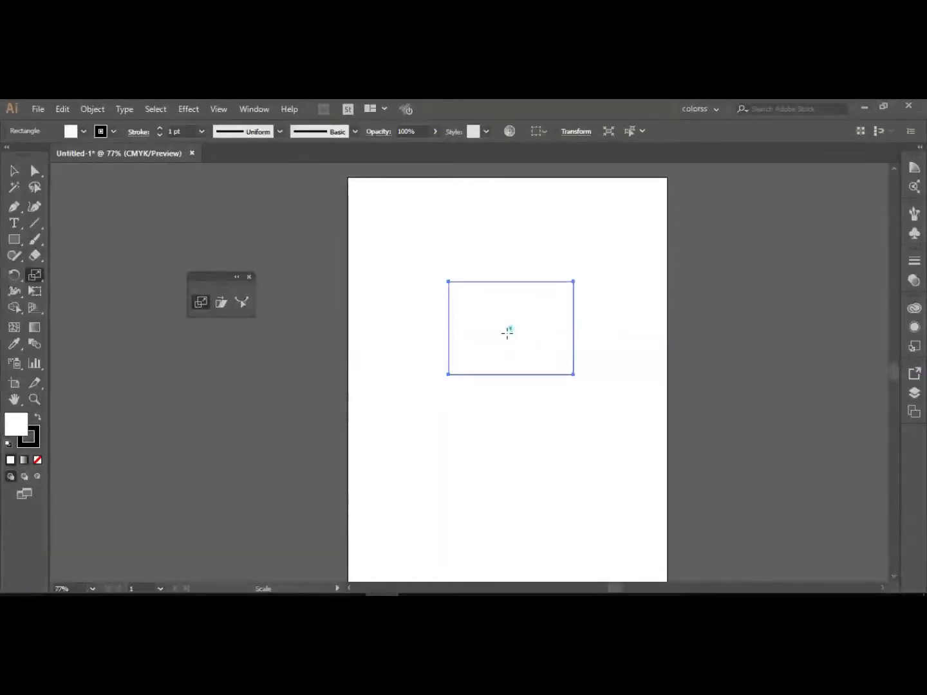
click(15, 275)
drag(574, 379, 586, 489)
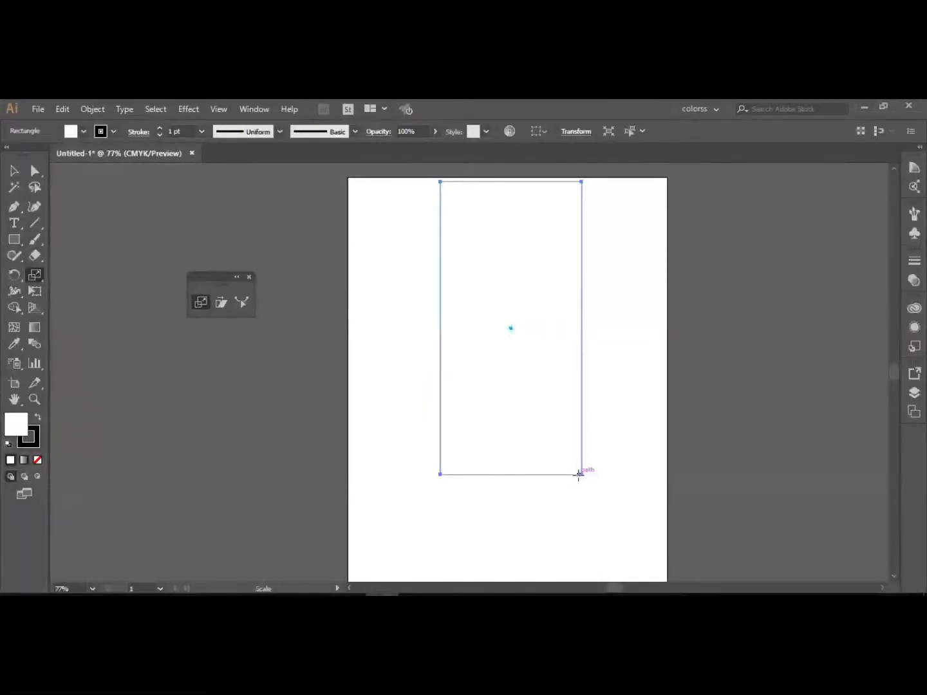
drag(578, 474, 579, 386)
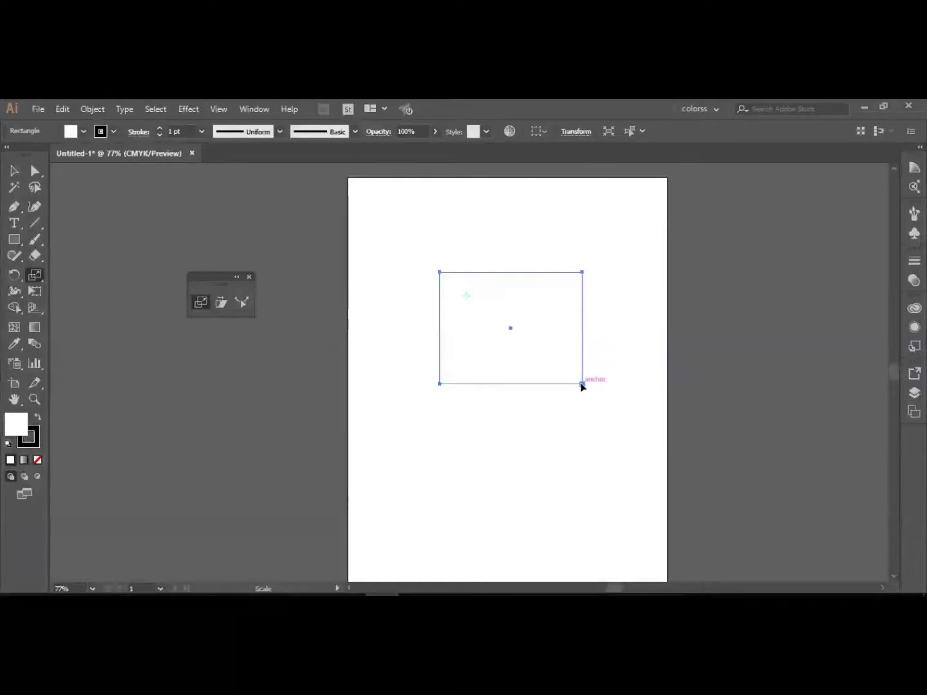
Rescale the rectangle freely several times from its corner and bottom edge, finishing with a larger landscape rectangle.
mouse_move(581, 383)
mouse_down()
mouse_move(510, 318)
mouse_move(476, 309)
mouse_move(496, 312)
mouse_move(487, 317)
mouse_move(507, 337)
mouse_move(582, 386)
mouse_up()
mouse_move(502, 381)
mouse_down()
mouse_move(508, 335)
mouse_move(550, 352)
mouse_move(474, 344)
mouse_move(468, 372)
mouse_move(500, 374)
mouse_move(509, 337)
mouse_move(504, 299)
mouse_move(496, 386)
mouse_up()
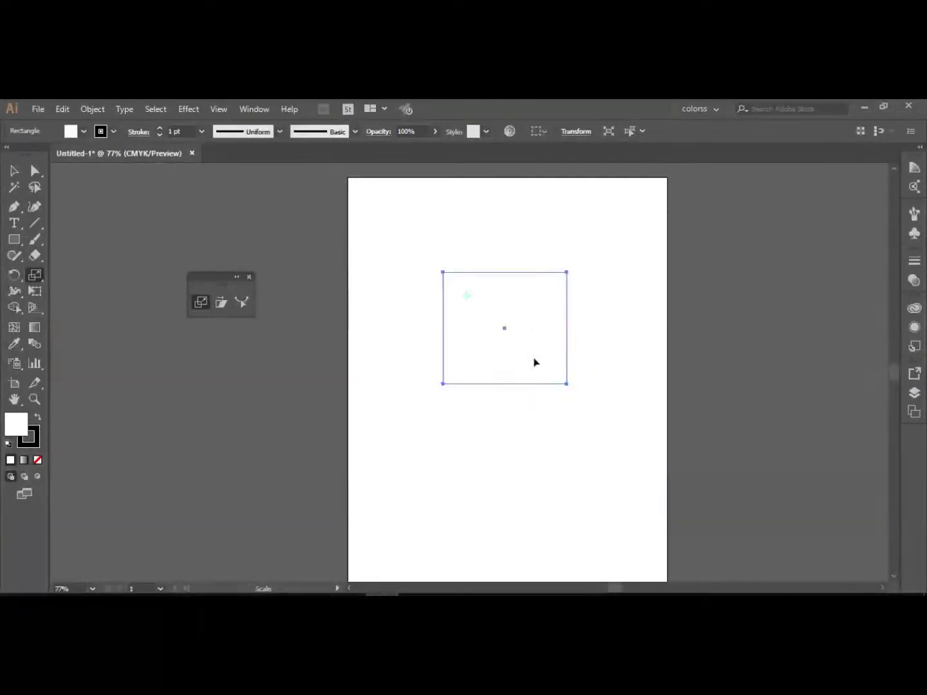
mouse_move(504, 385)
mouse_down()
mouse_move(504, 366)
mouse_move(505, 386)
mouse_up()
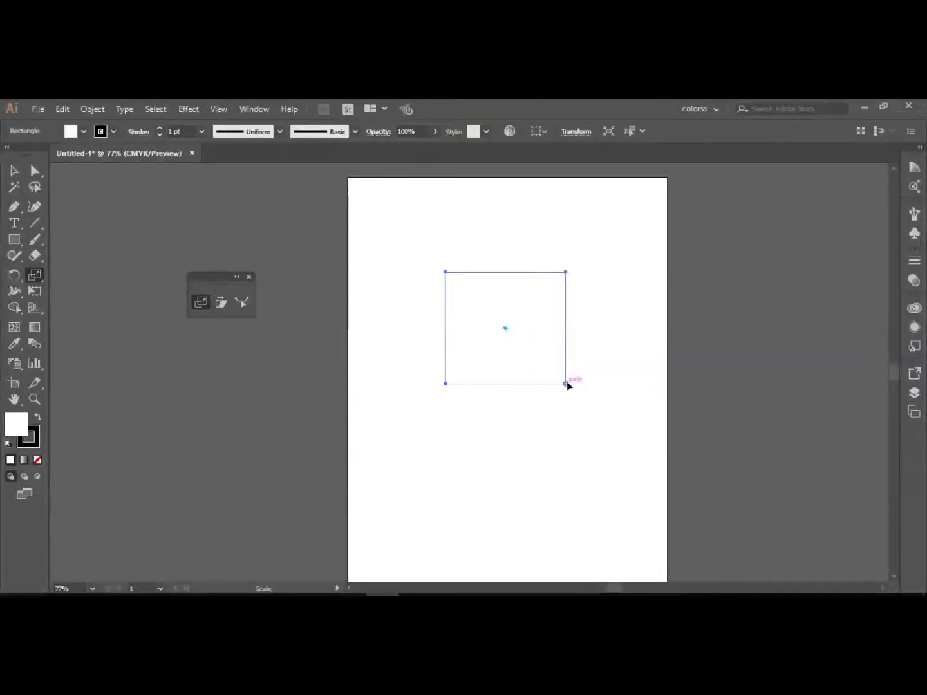
mouse_move(566, 385)
mouse_down()
mouse_move(556, 357)
mouse_move(544, 358)
mouse_move(530, 331)
mouse_move(556, 384)
mouse_move(565, 360)
mouse_move(589, 357)
mouse_move(618, 376)
mouse_move(580, 368)
mouse_move(559, 345)
mouse_move(533, 345)
mouse_move(547, 355)
mouse_move(531, 338)
mouse_move(559, 382)
mouse_up()
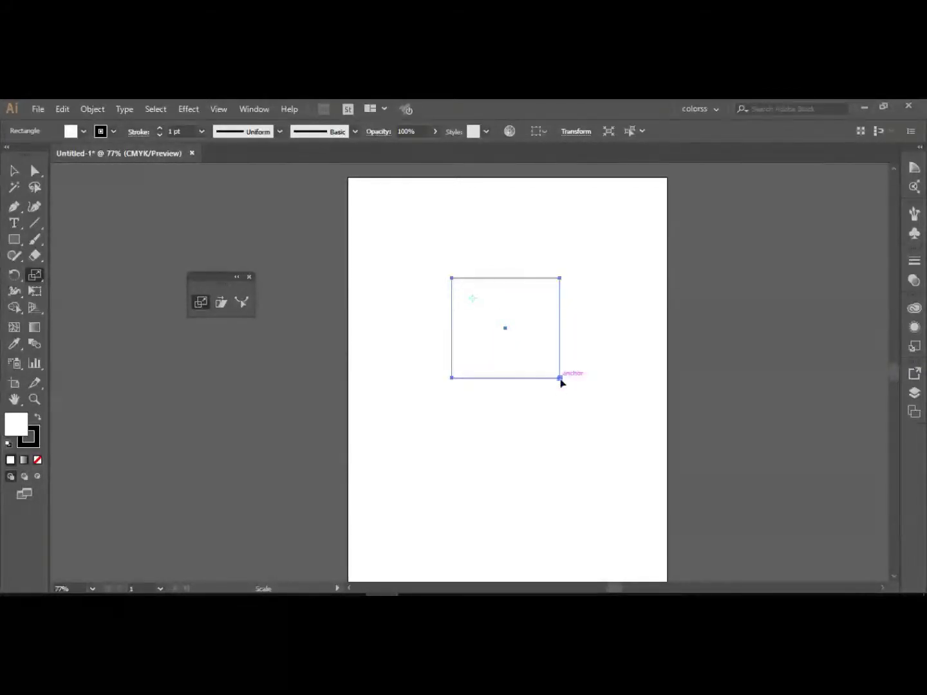
drag(560, 382, 592, 390)
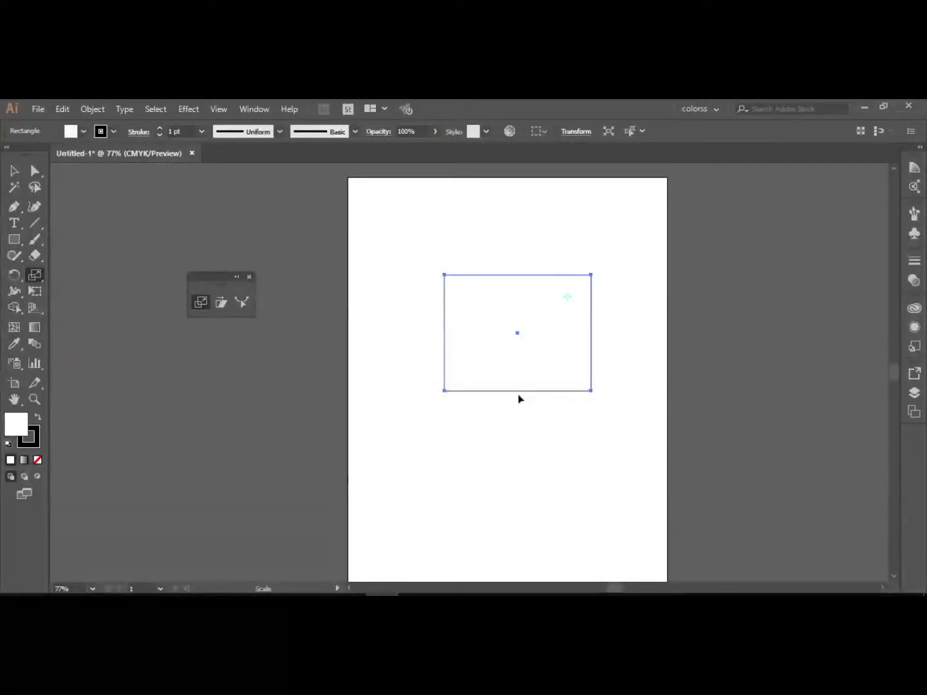
drag(518, 391, 511, 415)
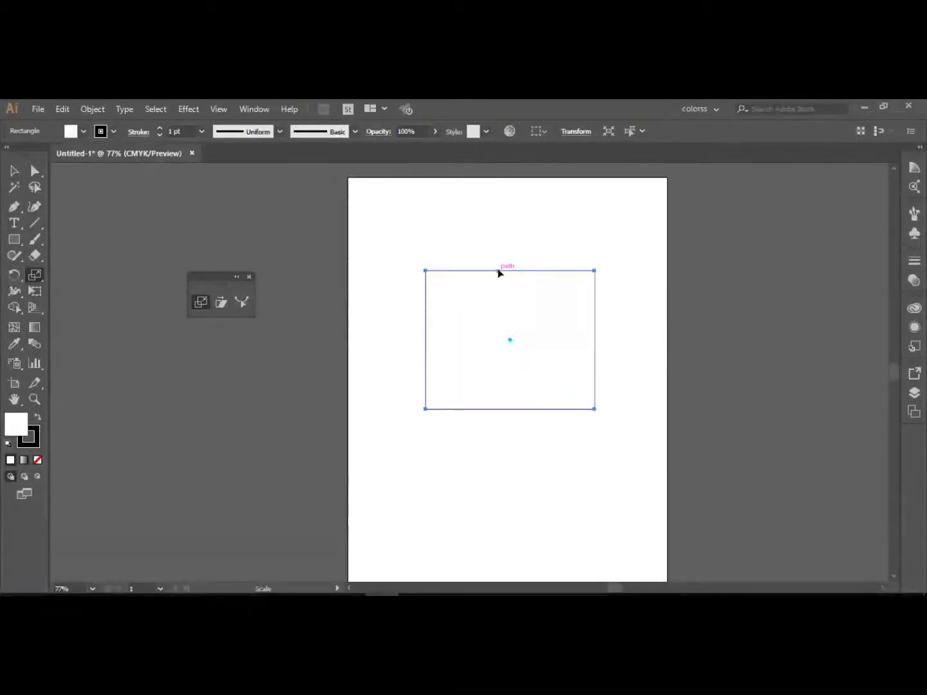
Try shrinking the rectangle with the Scale tool from its top edge, and undo the change.
drag(499, 272, 501, 291)
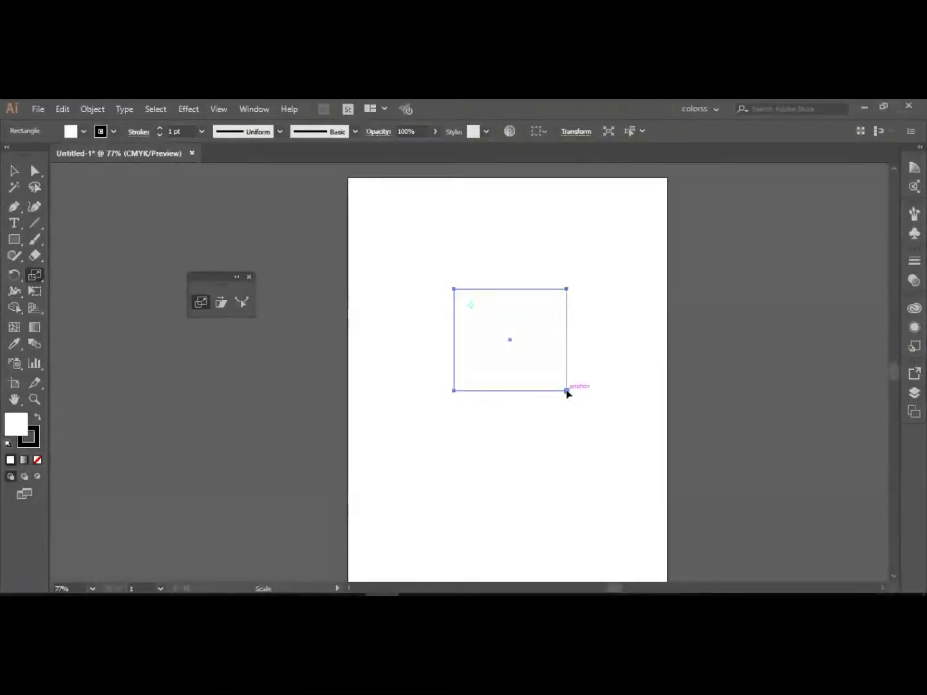
mouse_move(566, 391)
mouse_down()
mouse_move(541, 367)
mouse_move(566, 392)
mouse_up()
key(ctrl)
key(ctrl+z)
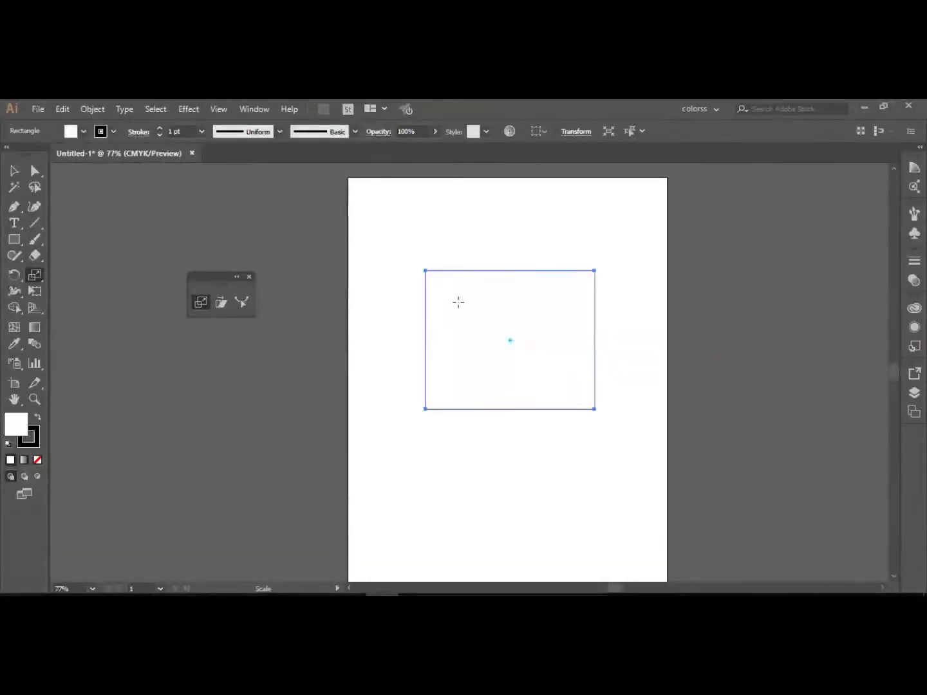
Try making smaller scaled copies of the rectangle about a reference point near its upper-left corner, and undo them.
click(461, 299)
mouse_move(594, 412)
mouse_down()
mouse_move(575, 385)
mouse_move(588, 401)
mouse_up()
key(v)
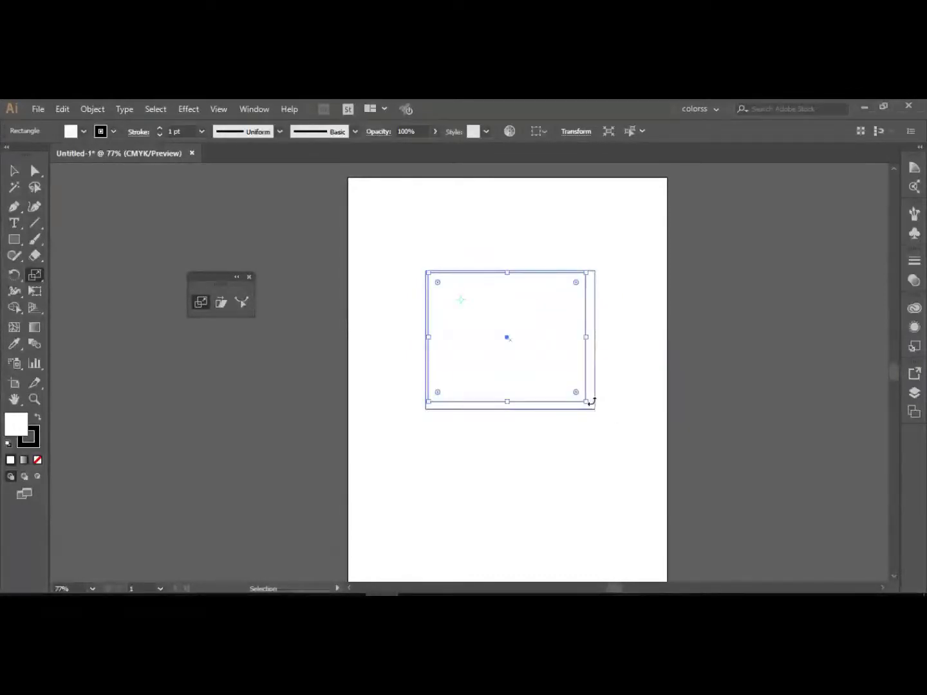
key(s)
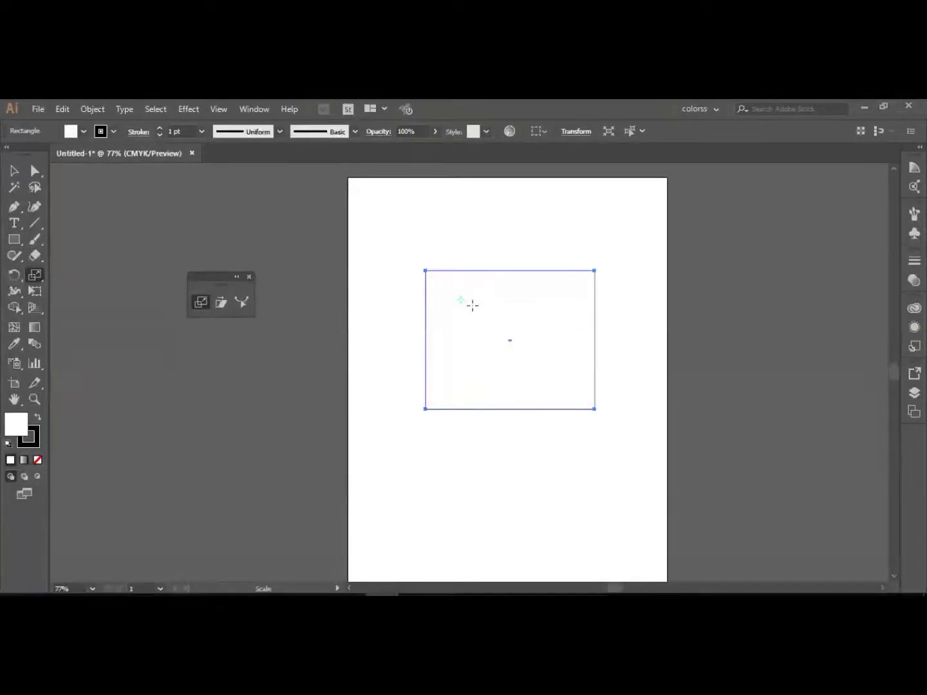
click(472, 305)
drag(594, 410, 579, 385)
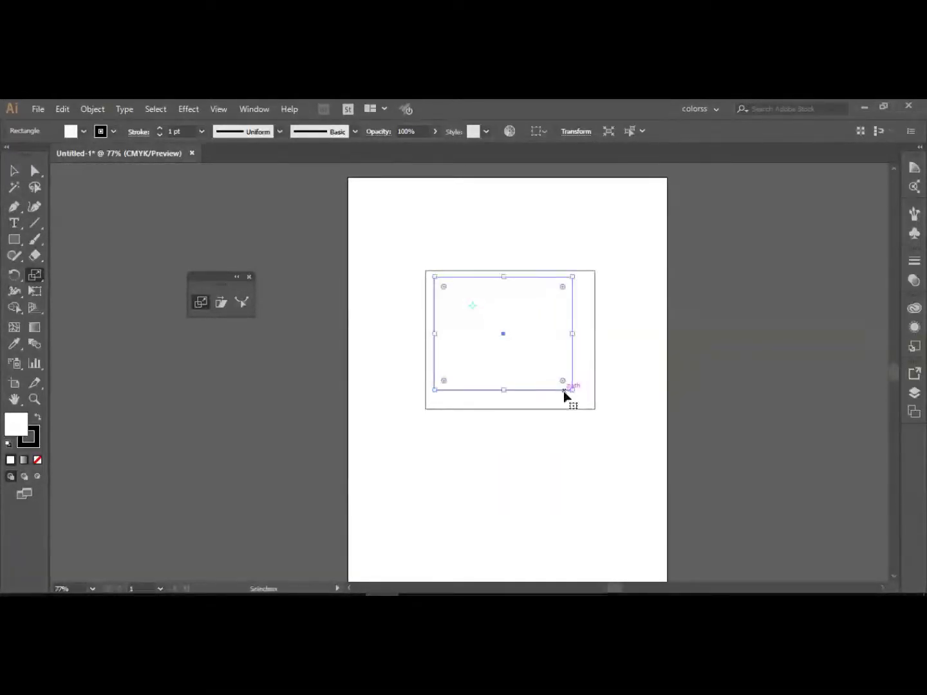
click(573, 421)
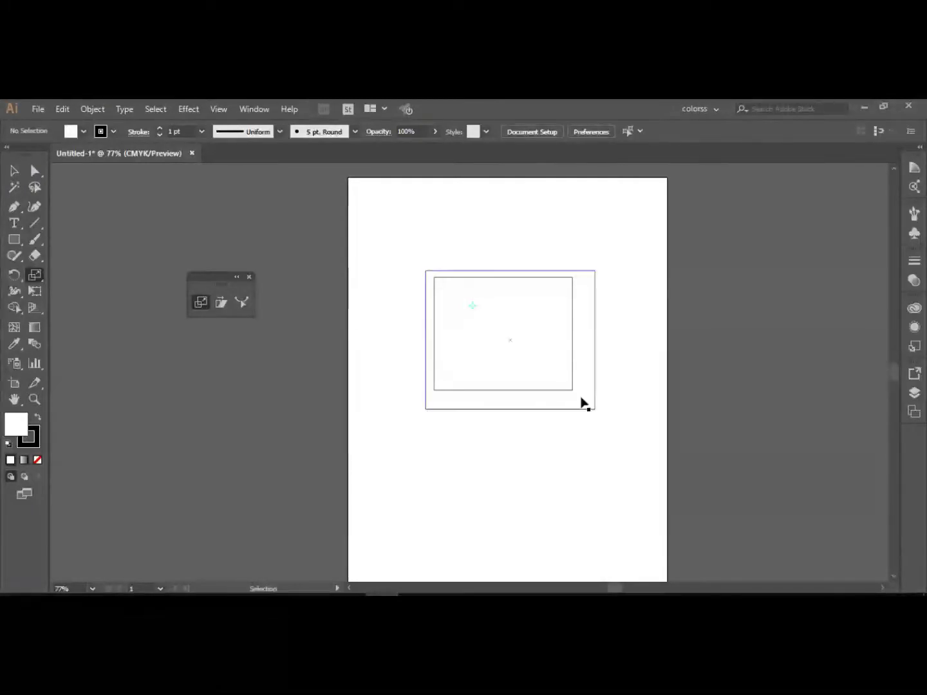
key(ctrl+z)
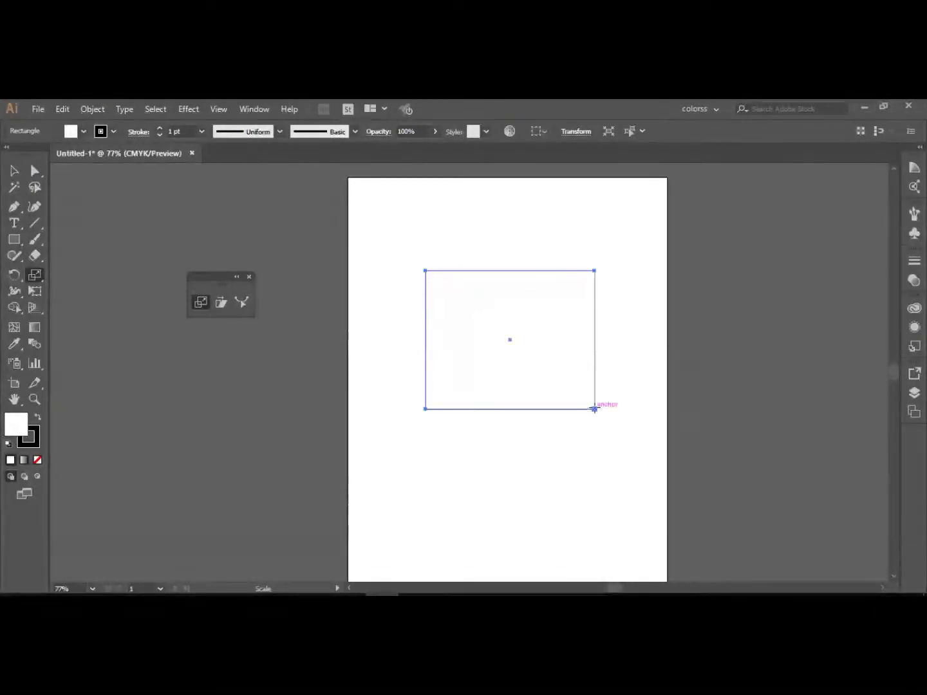
alt+click(584, 396)
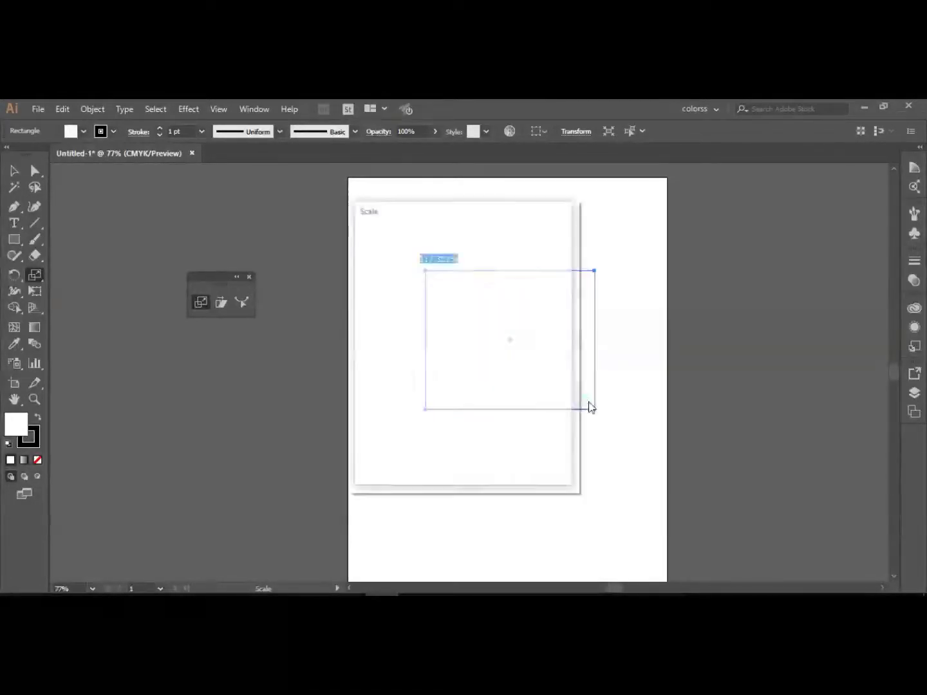
click(549, 454)
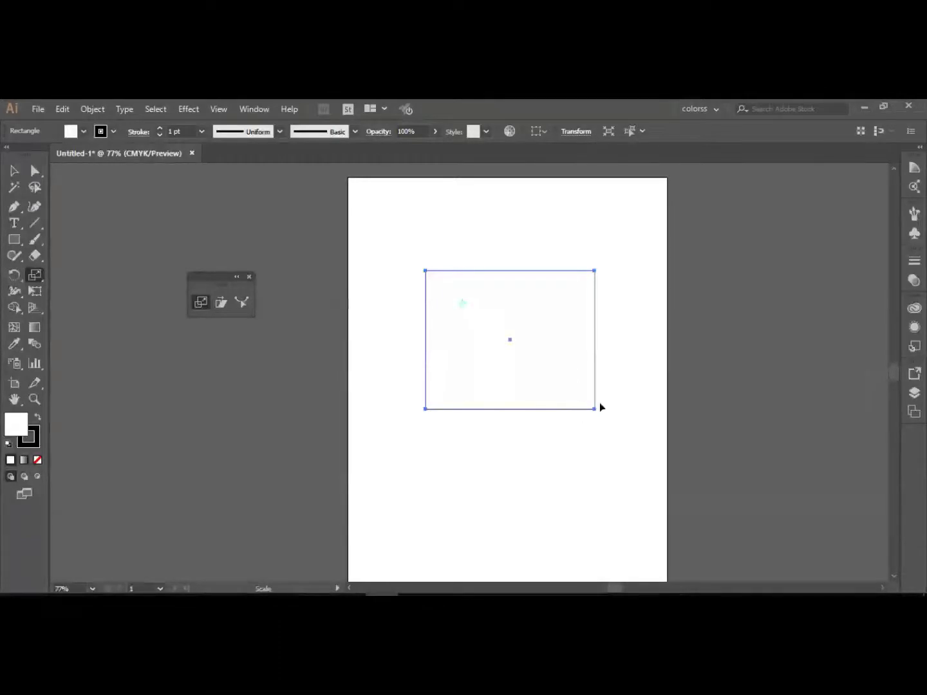
Create a smaller scaled copy of the rectangle about the reference point near its upper-left corner, and repeat the transformation into a series of nested shrinking rectangles.
drag(594, 411, 579, 381)
key(ctrl+d)
key(ctrl+d)
key(ctrl+d)
key(ctrl+d)
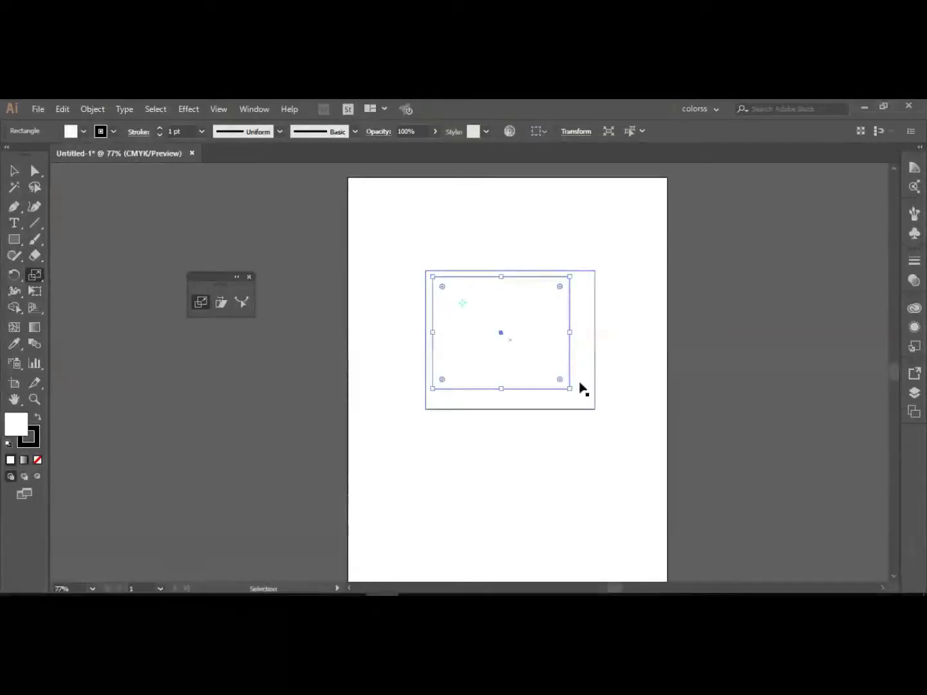
key(ctrl+d)
key(ctrl+d)
key(ctrl+d)
key(ctrl+d)
key(ctrl+d)
key(ctrl+d)
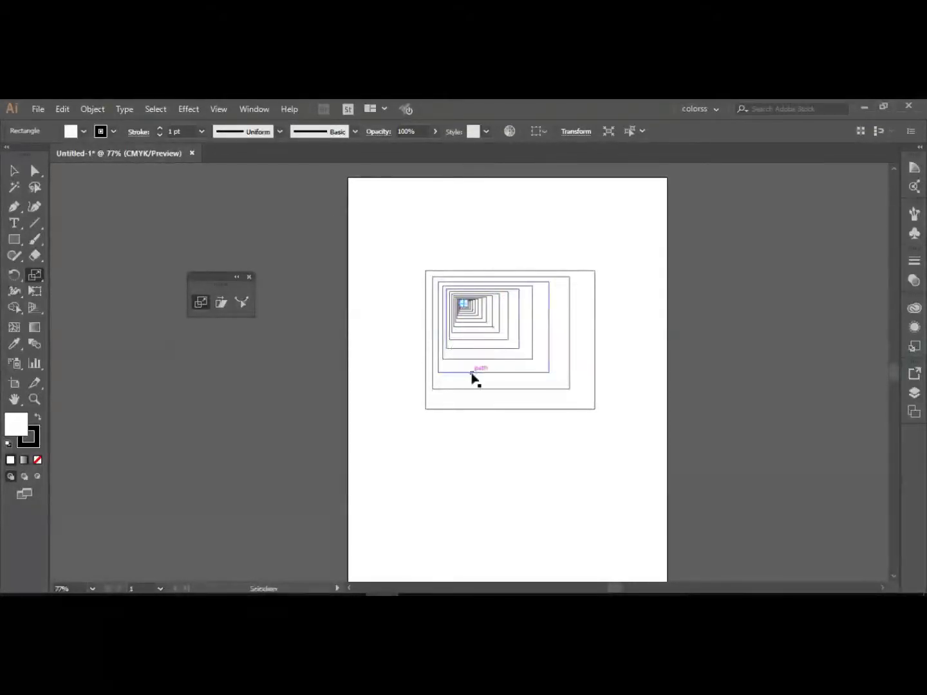
Undo the nested scaled rectangles and the original rectangle until the artboard is empty.
key(ctrl+z)
key(ctrl+z)
key(ctrl+z)
key(ctrl+z)
key(ctrl+z)
key(ctrl+z)
key(ctrl+z)
key(ctrl+z)
key(ctrl+z)
key(ctrl+z)
key(ctrl+z)
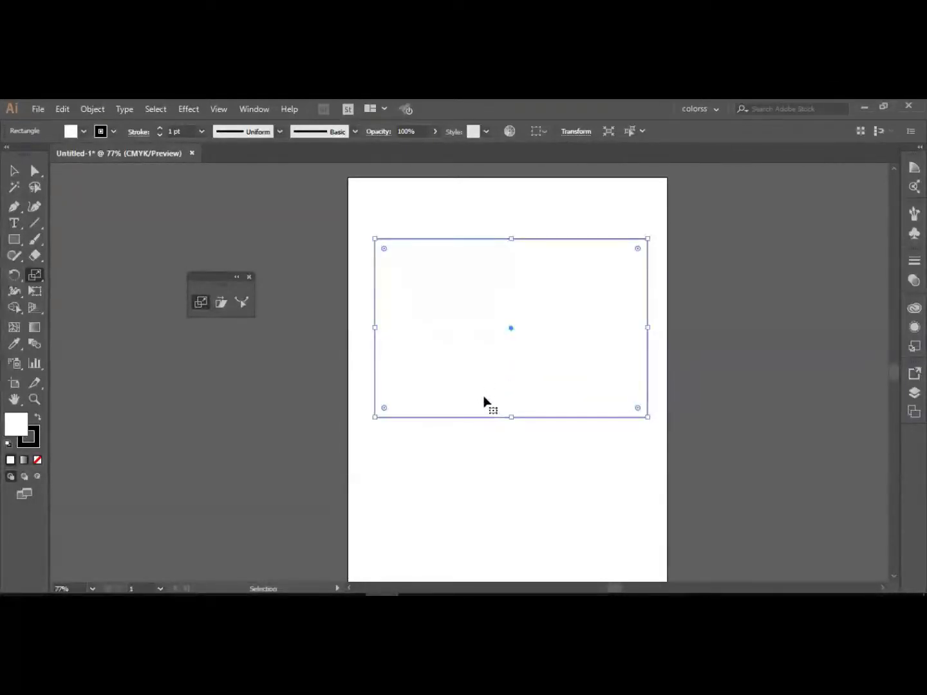
key(ctrl+z)
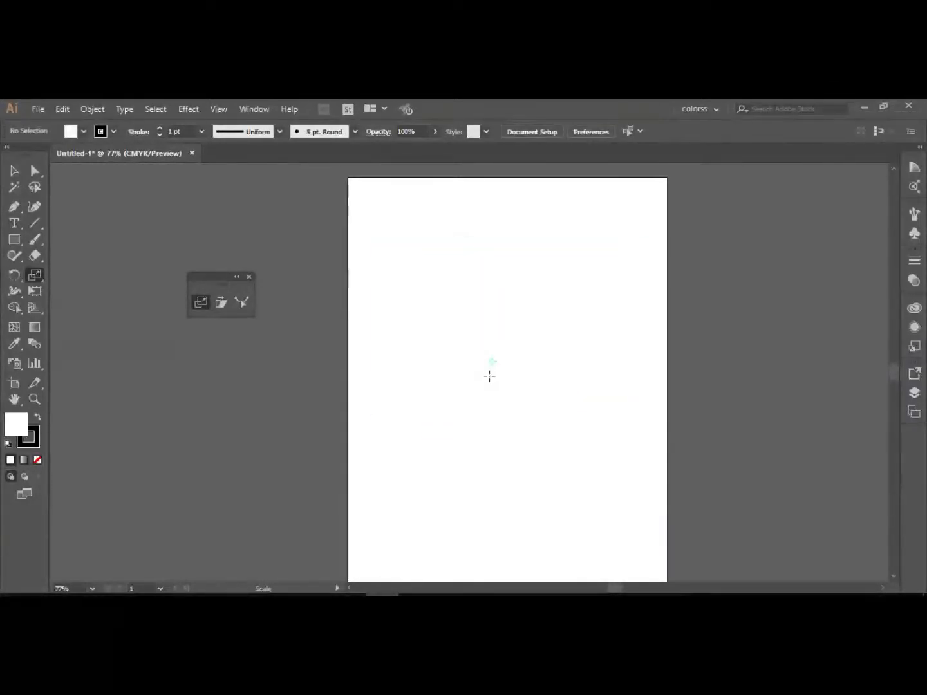
Draw a circle about 221 pt in diameter in the middle of the artboard with the Ellipse tool.
click(13, 242)
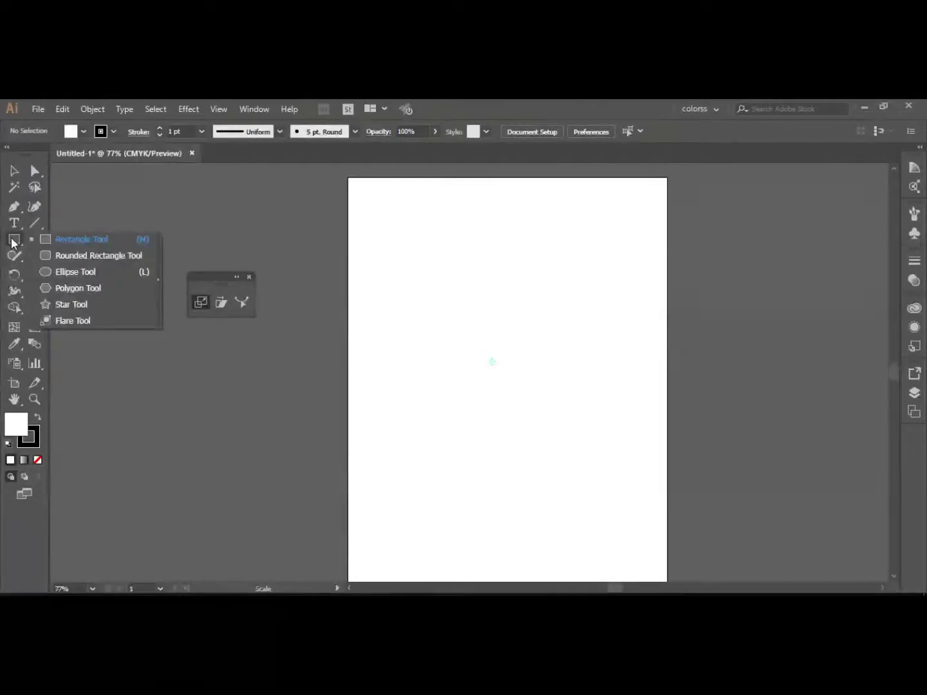
click(88, 278)
drag(437, 295, 552, 410)
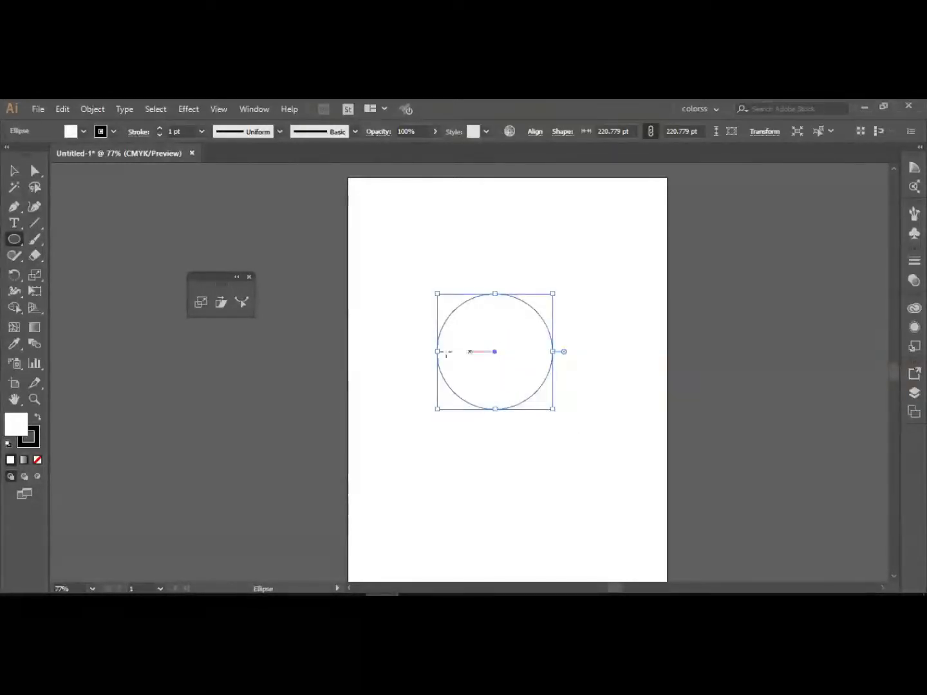
Create a vertically squashed copy of the circle with the Scale tool about its center, at 100% width and about 82% height.
click(201, 302)
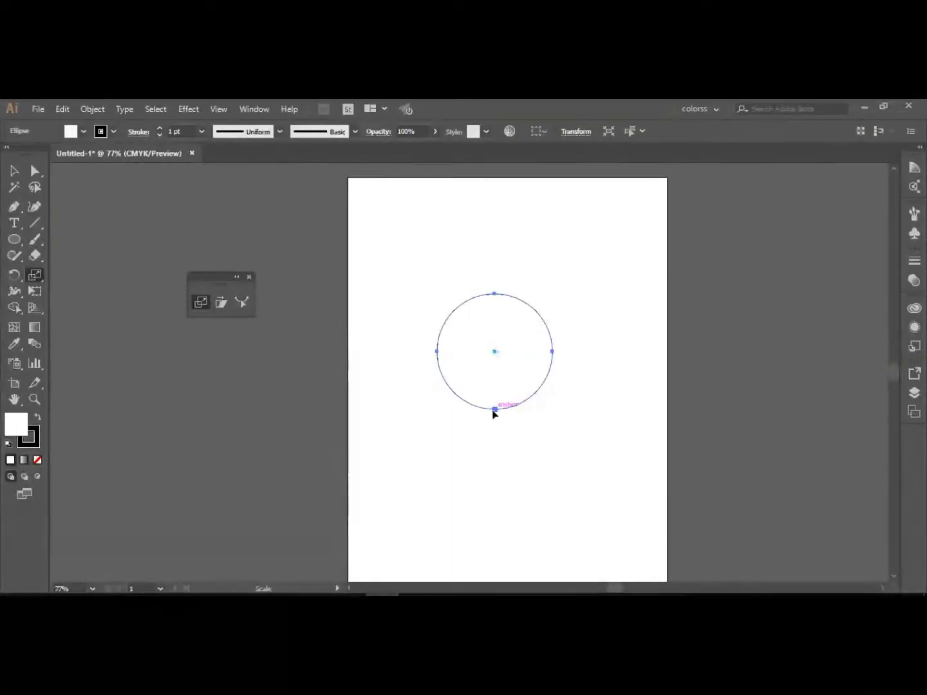
drag(493, 410, 495, 403)
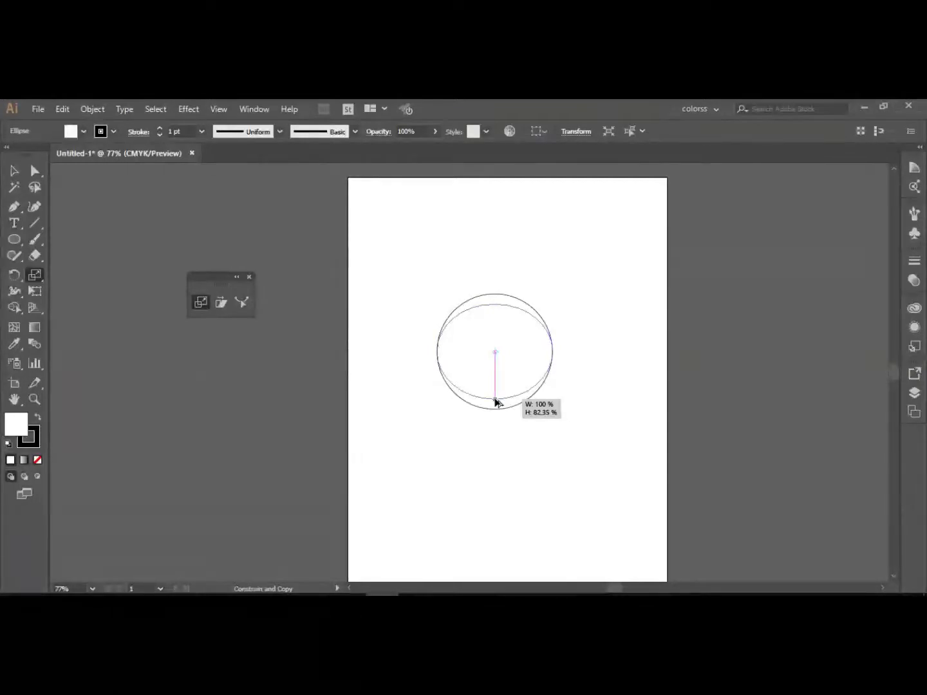
drag(494, 403, 495, 400)
key(v)
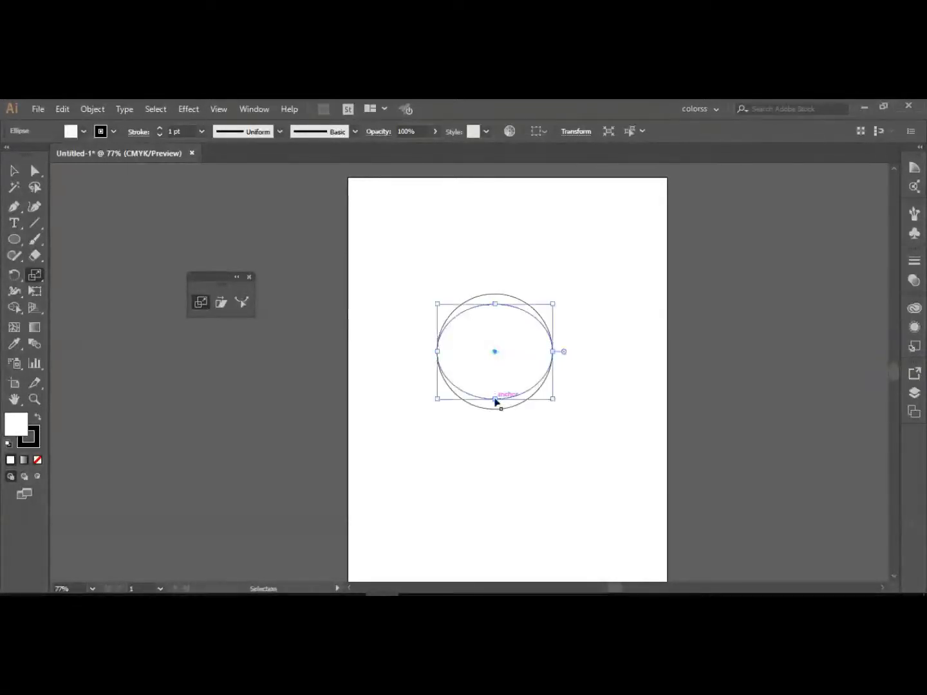
Repeat the scale-and-copy transformation until the flattened ellipses fill the circle down to its horizontal center line.
key(ctrl+d)
key(ctrl+d)
key(ctrl+d)
key(ctrl+d)
key(ctrl+d)
key(ctrl+d)
key(ctrl+d)
key(ctrl+d)
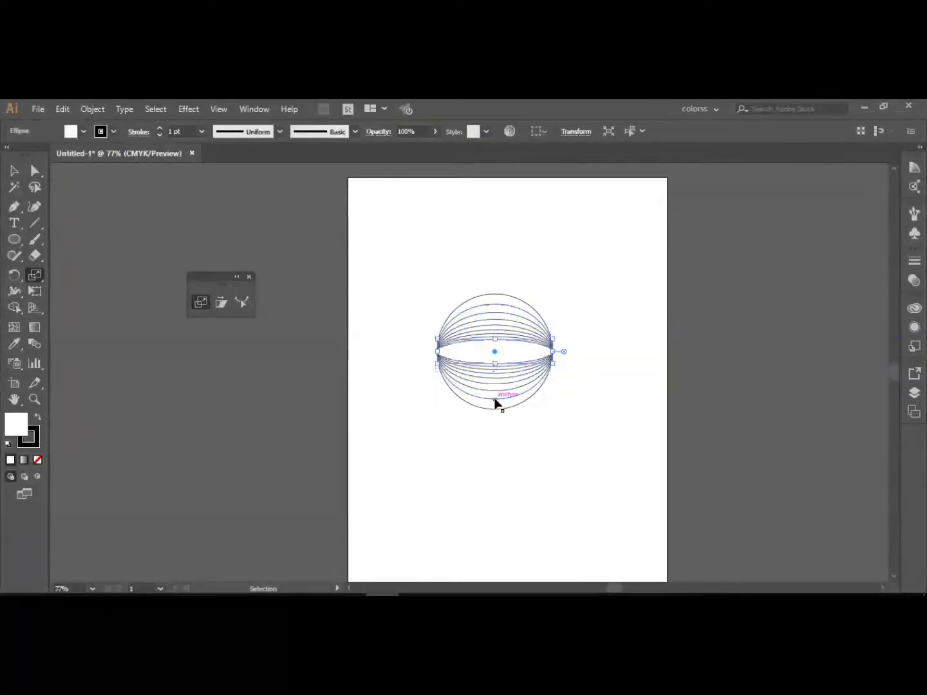
key(ctrl+d)
key(ctrl+d)
key(ctrl+d)
key(ctrl+d)
key(ctrl+d)
key(ctrl+d)
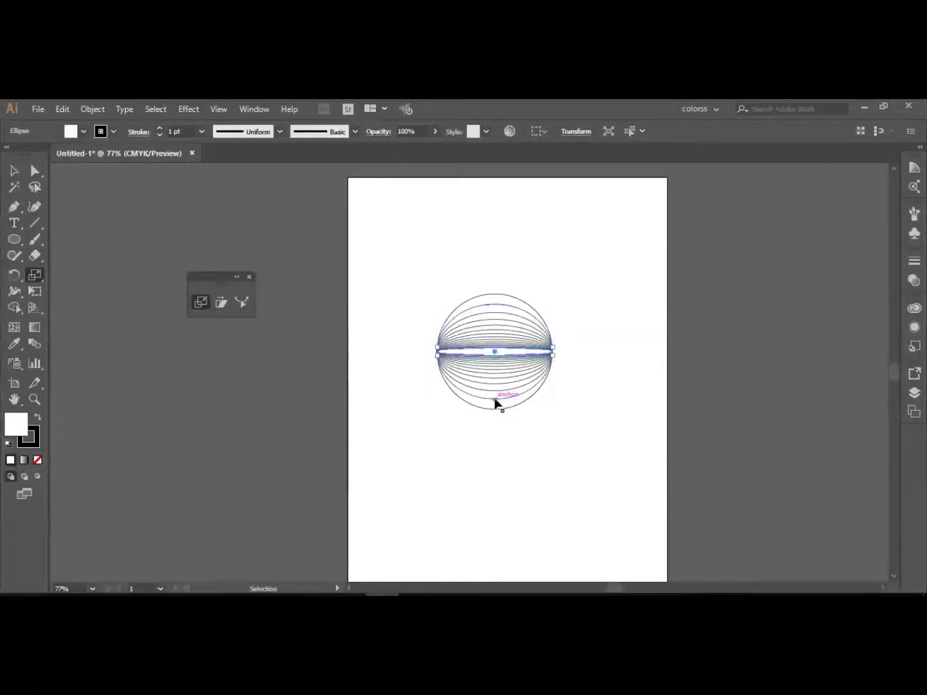
key(ctrl+d)
key(ctrl+d)
key(ctrl+d)
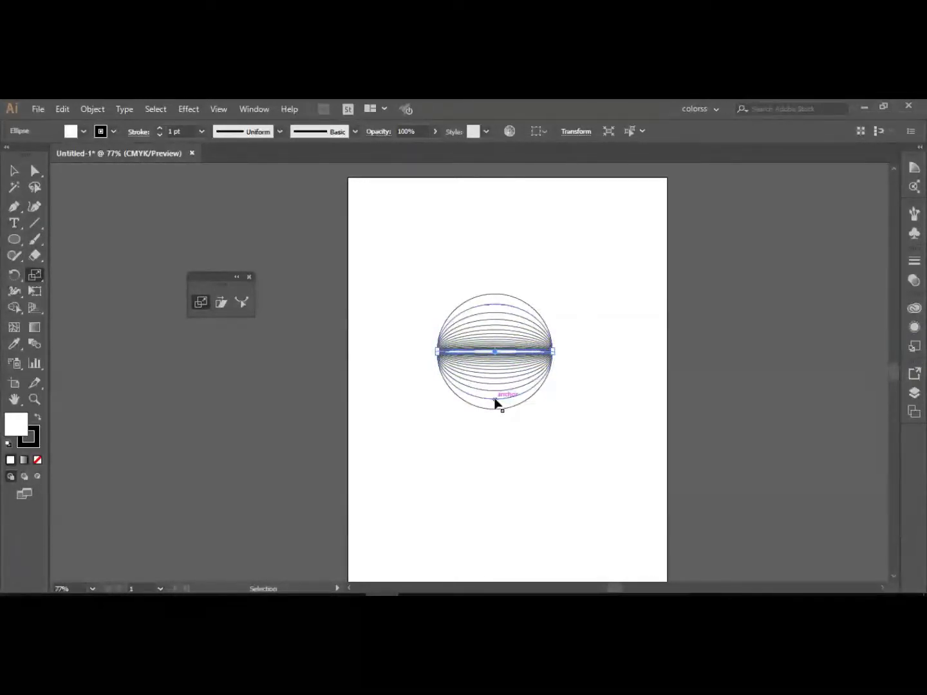
key(ctrl+d)
key(ctrl+d)
key(ctrl+d)
key(ctrl+d)
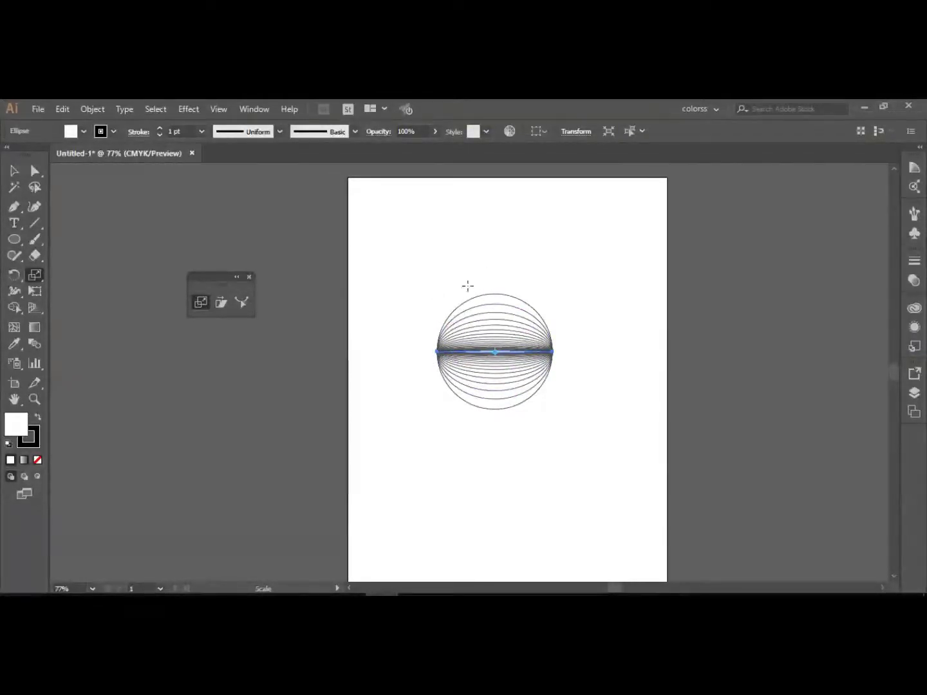
Select the circle with all its flattened ellipses and delete them from the artboard.
key(ctrl+shift+a)
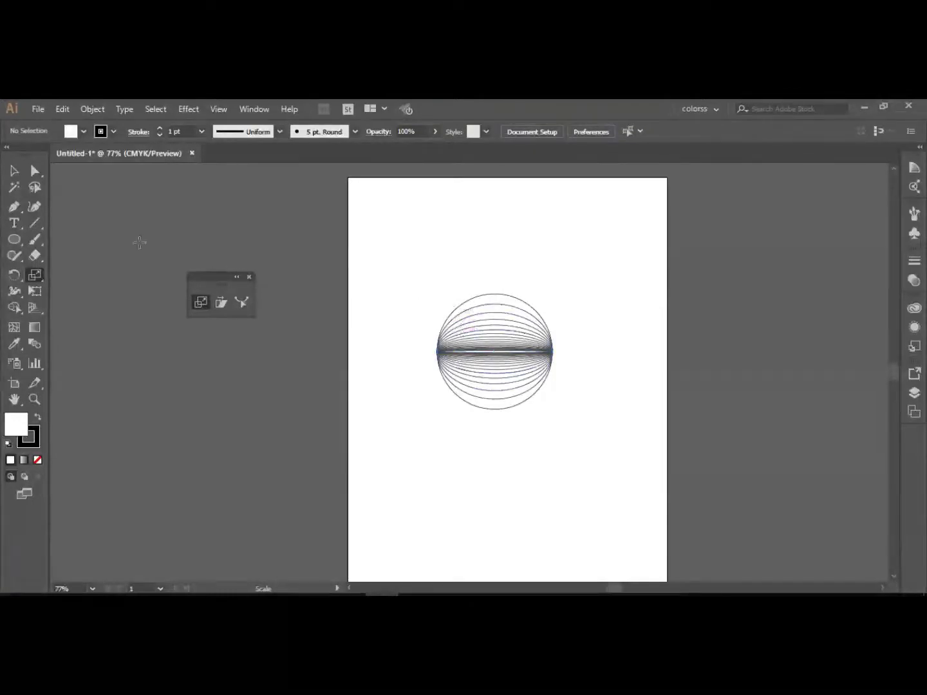
key(v)
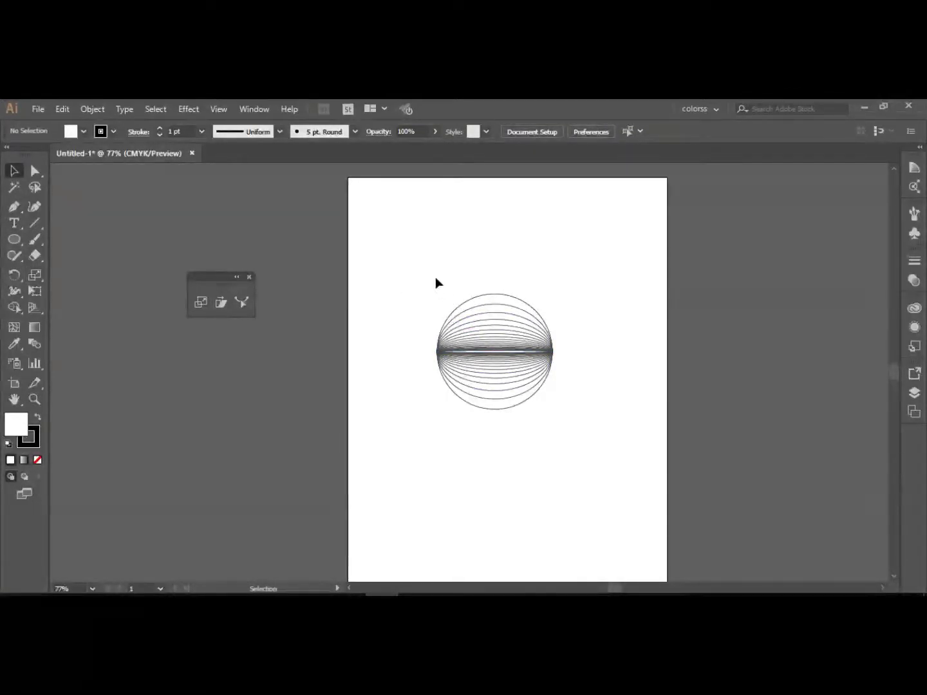
drag(436, 279, 546, 440)
key(Delete)
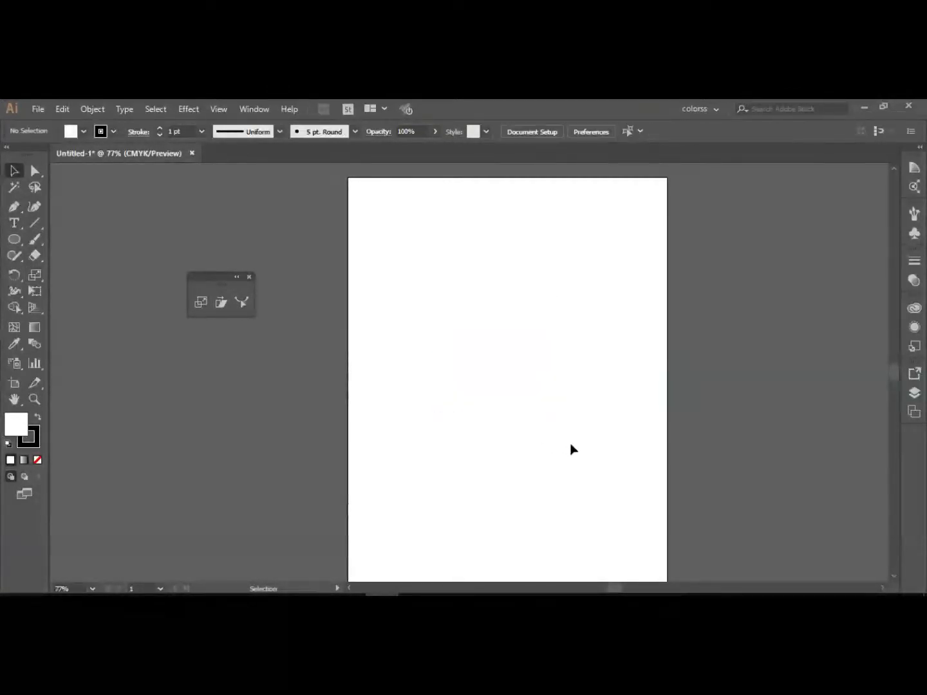
Draw a landscape rectangle in the upper middle of the artboard with the Rectangle tool.
click(14, 241)
click(58, 241)
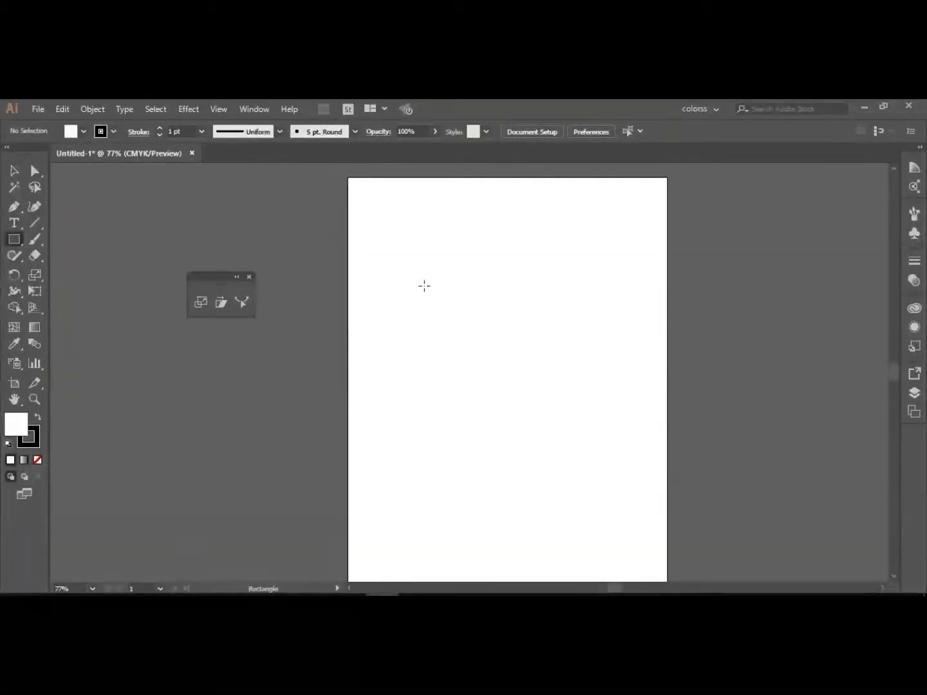
mouse_move(425, 285)
mouse_down()
mouse_move(499, 350)
mouse_move(561, 372)
mouse_up()
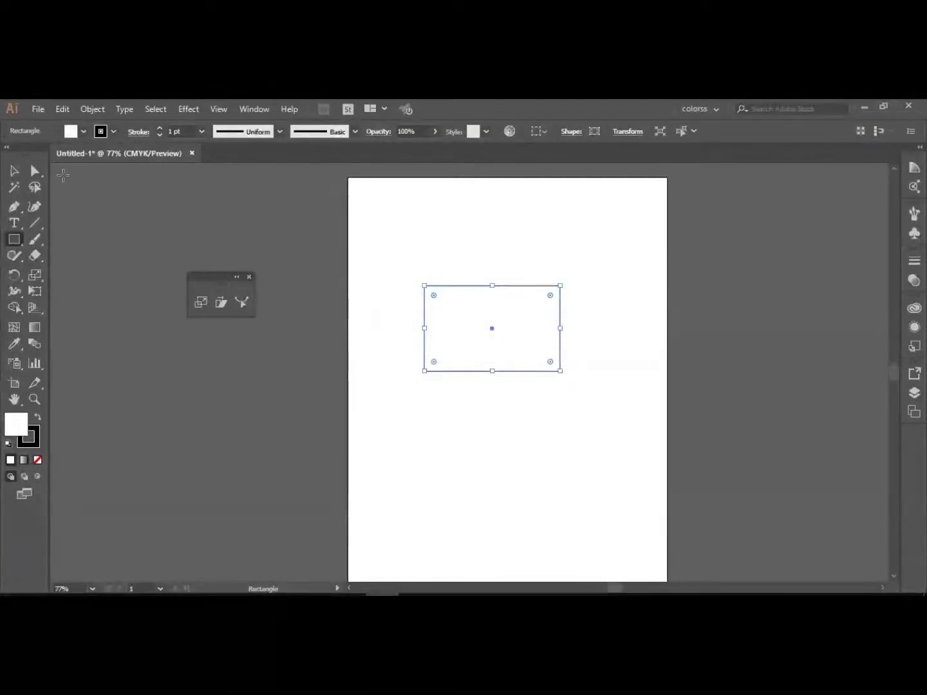
Select the whole rectangle with the Selection tool, and narrow the selection to its two upper anchor points using Direct Selection.
click(12, 172)
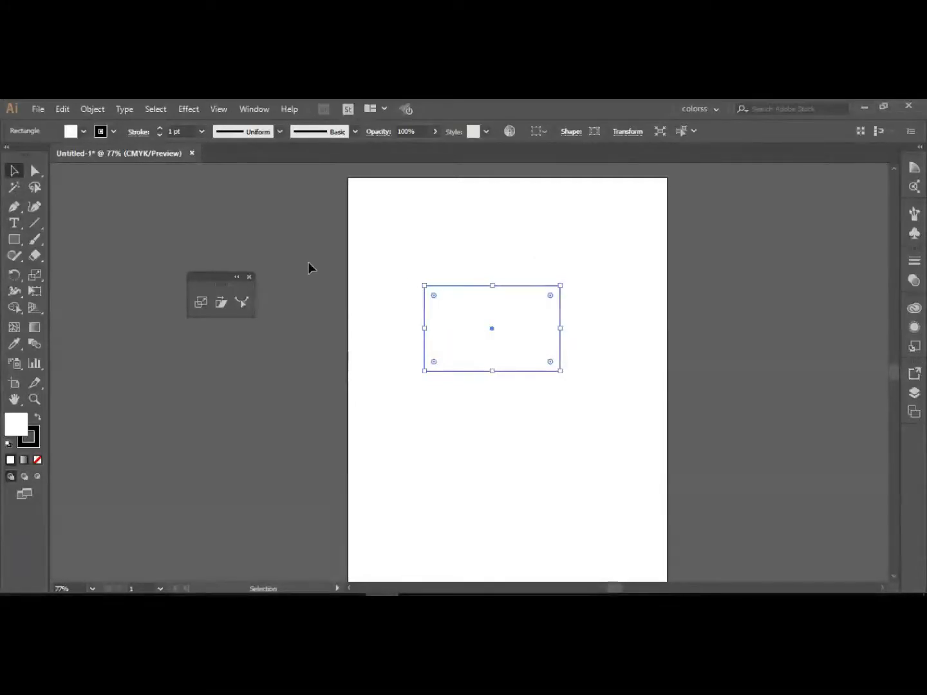
drag(391, 275, 415, 331)
drag(581, 402, 583, 402)
click(35, 171)
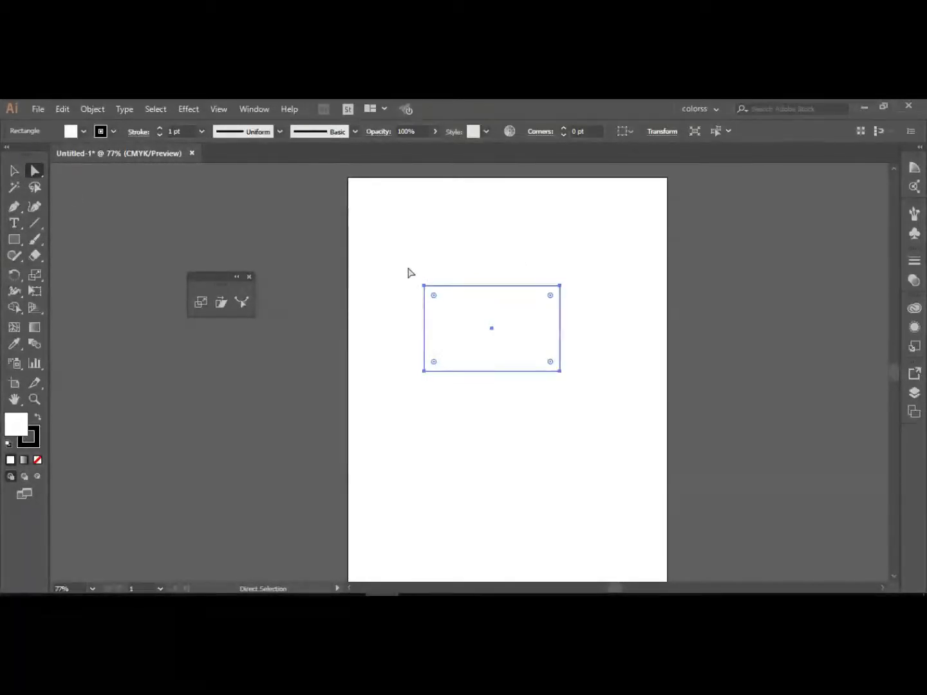
drag(409, 267, 442, 315)
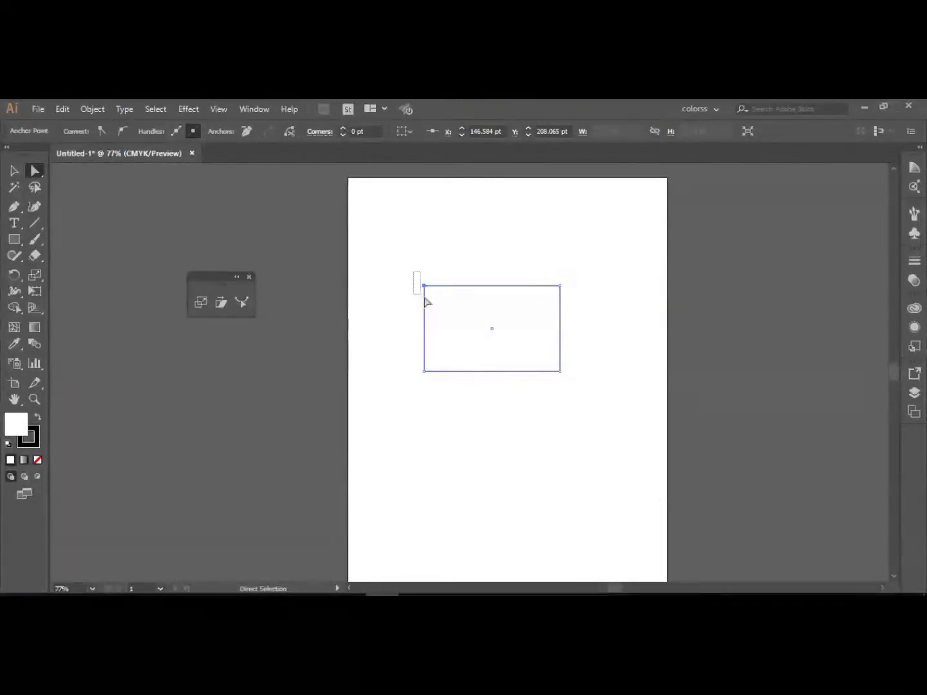
drag(424, 298, 576, 316)
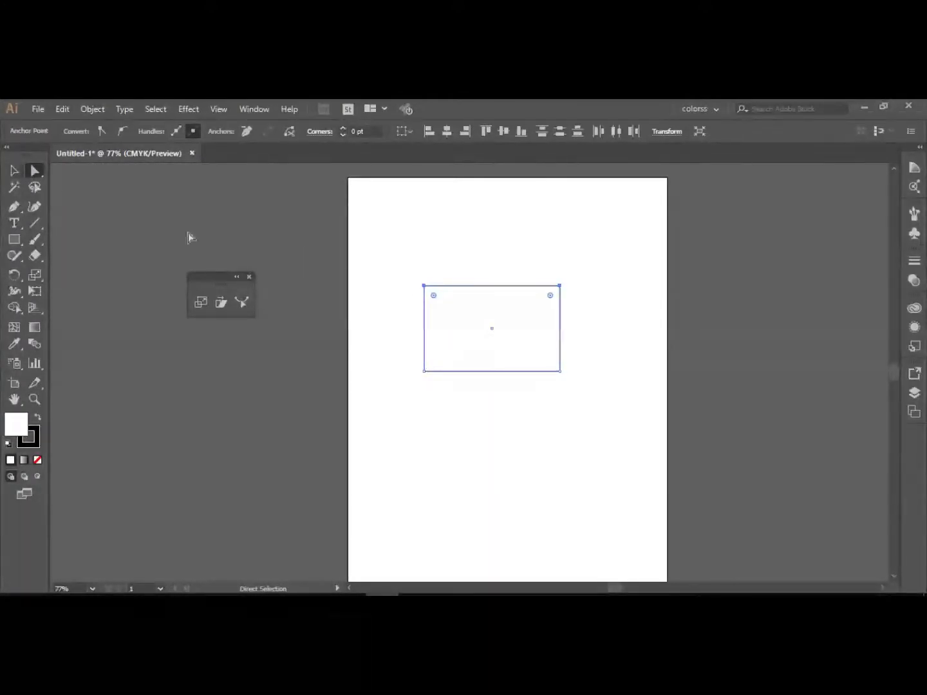
Reselect the entire rectangle with the Selection tool, and return to Direct Selection with only its two upper anchor points selected.
click(14, 172)
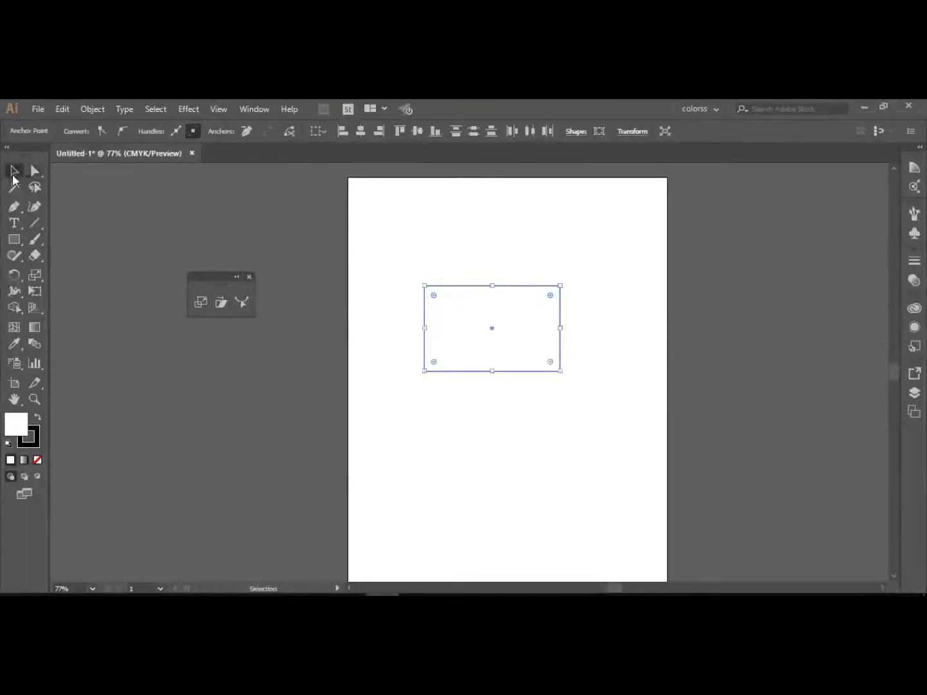
drag(403, 277, 446, 304)
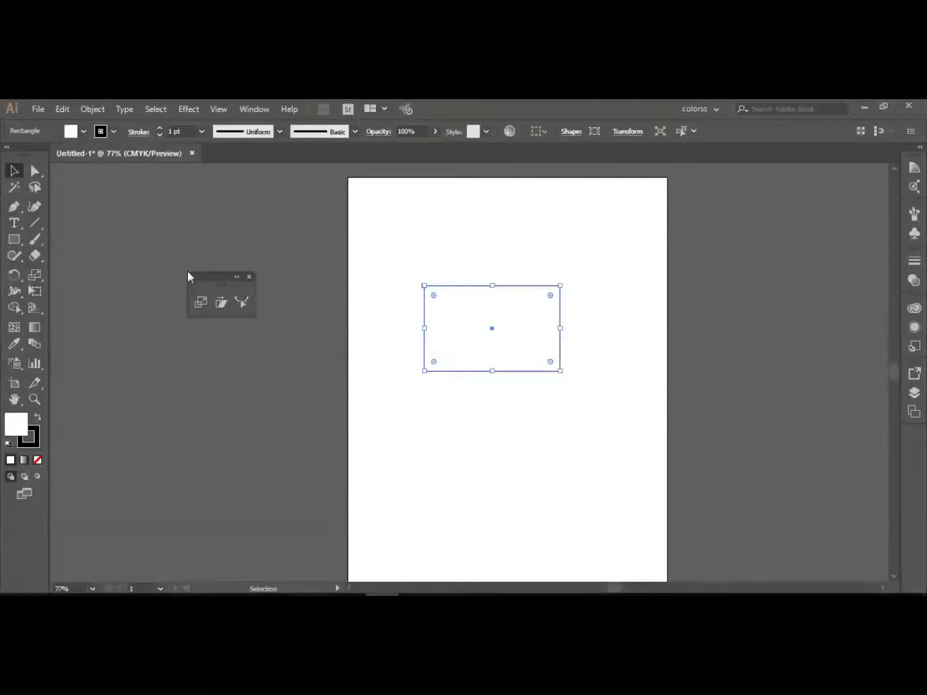
click(35, 173)
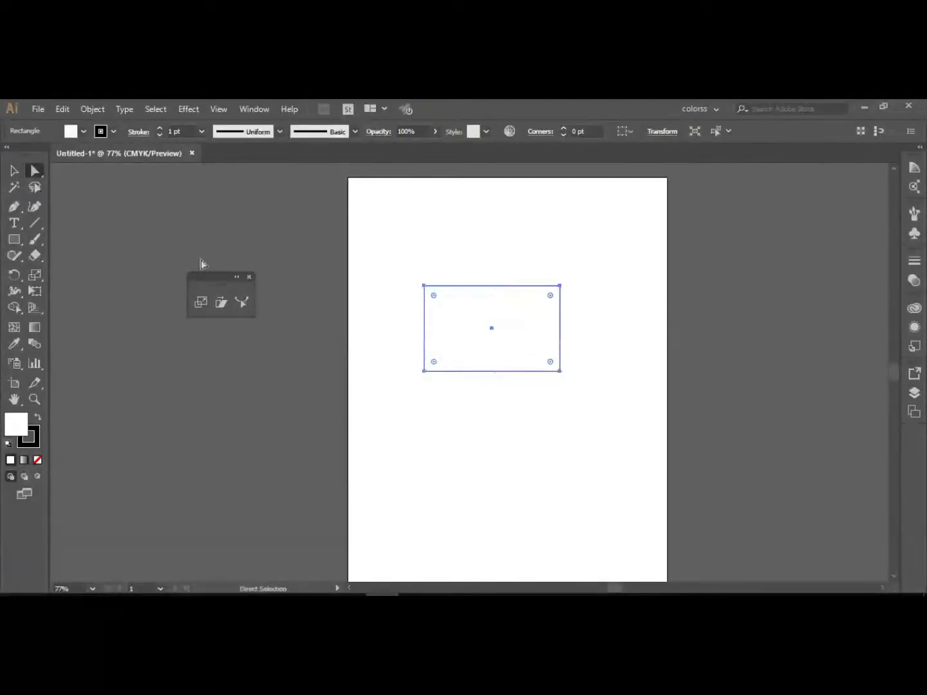
drag(414, 277, 578, 321)
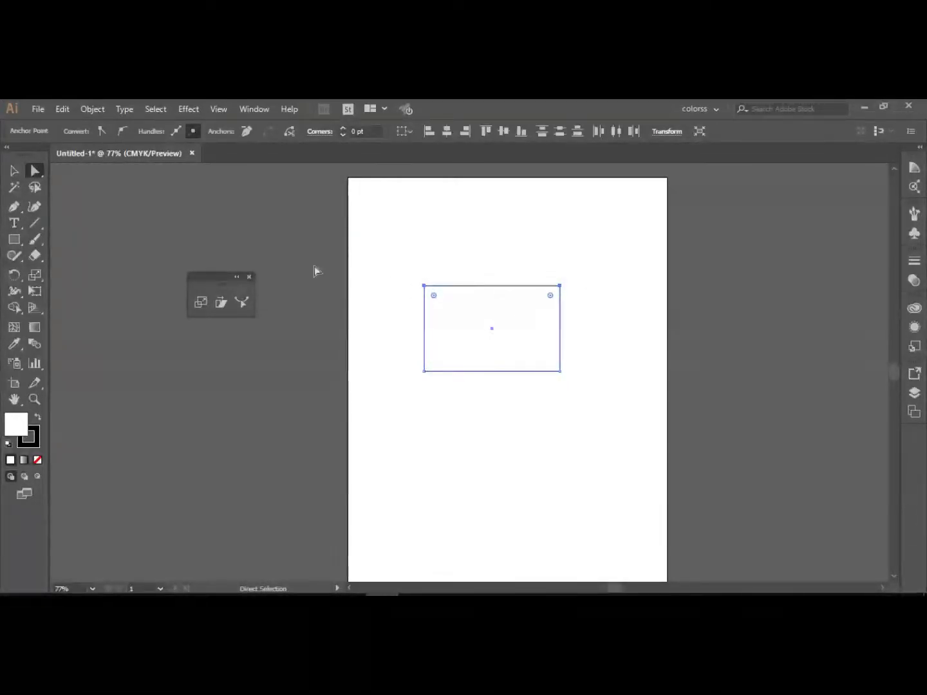
Try widening and narrowing the rectangle's top edge into trapezoids with the Scale tool, and restore the rectangle.
click(196, 302)
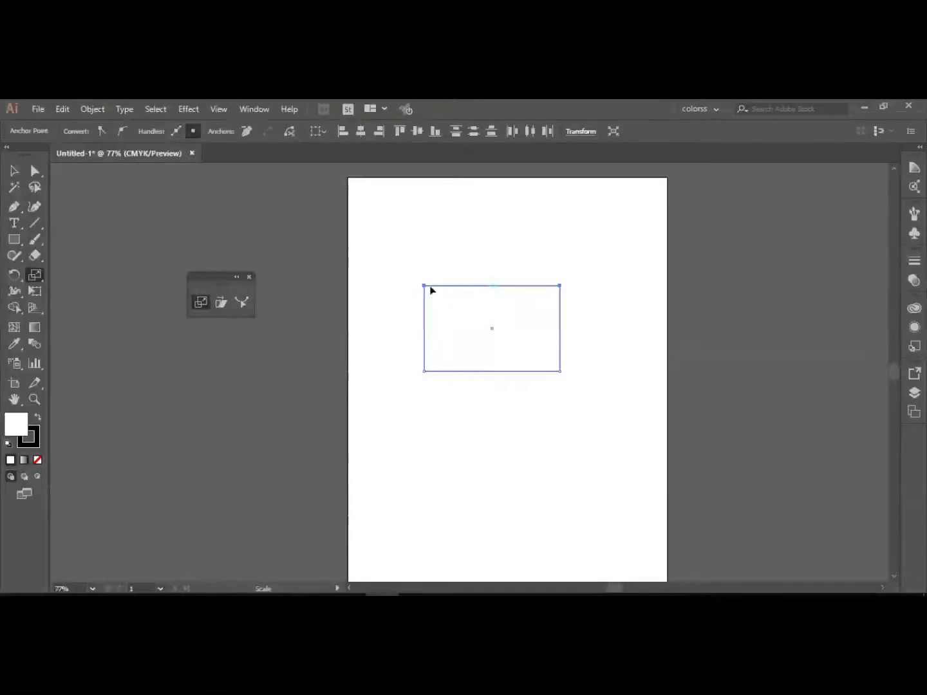
drag(425, 286, 263, 285)
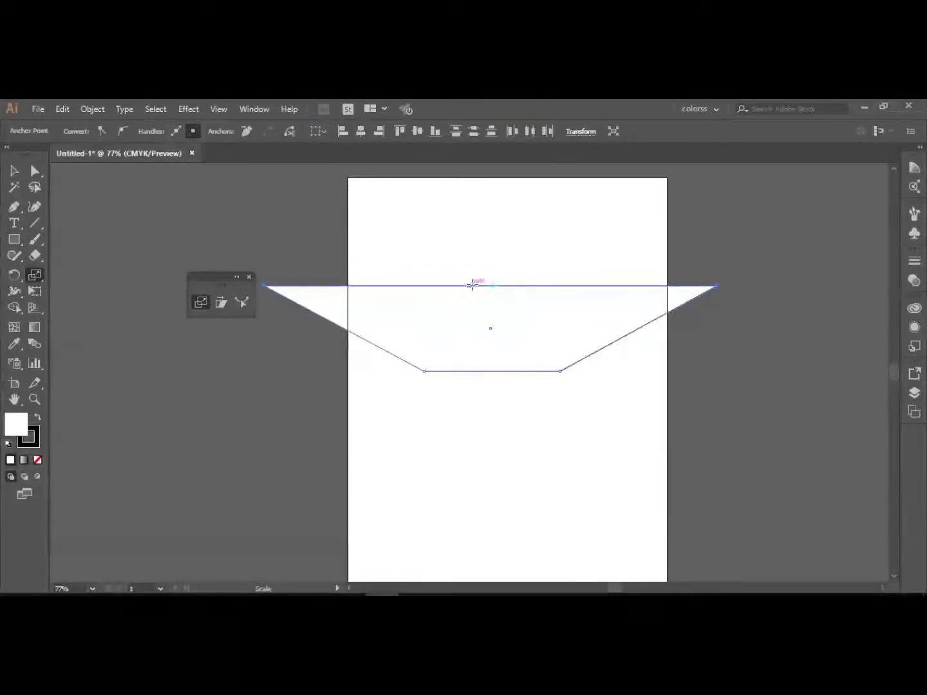
key(ctrl+z)
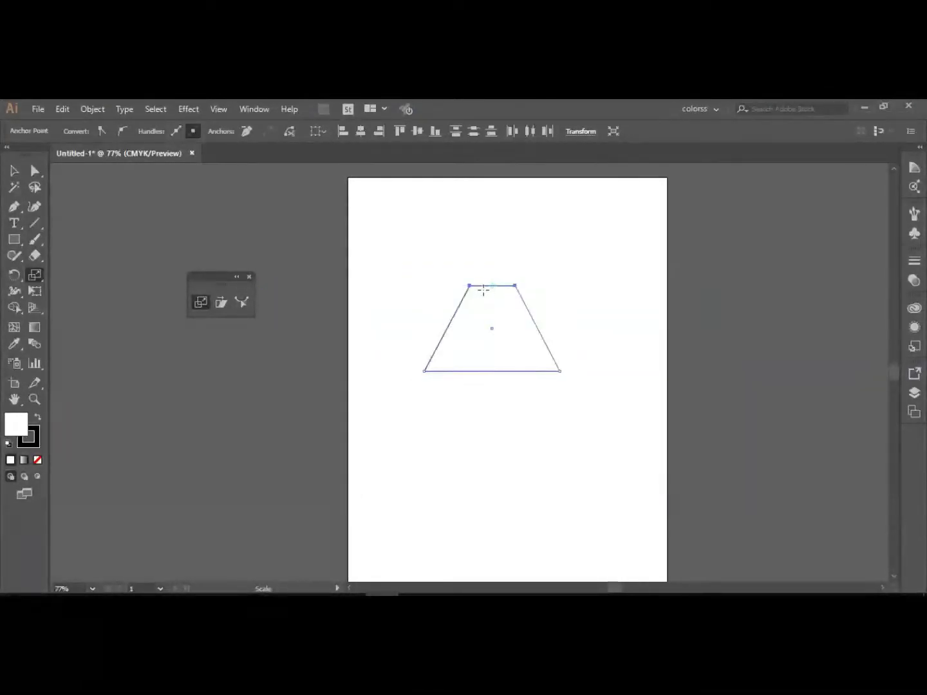
drag(470, 286, 423, 277)
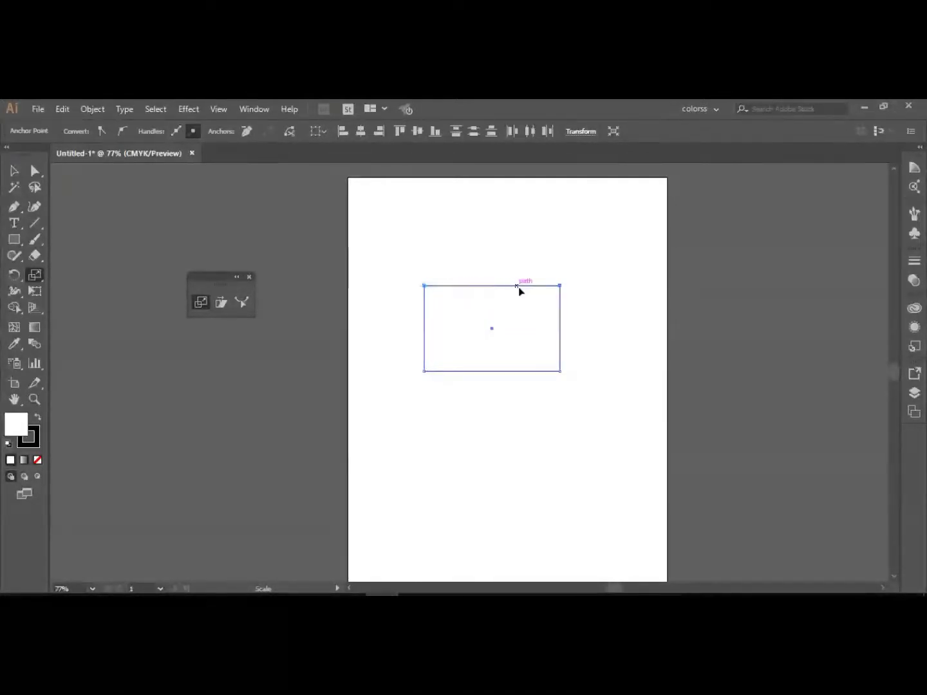
Scale the two upper anchor points together at the upper-left corner to turn the rectangle into a right triangle.
drag(564, 291, 425, 290)
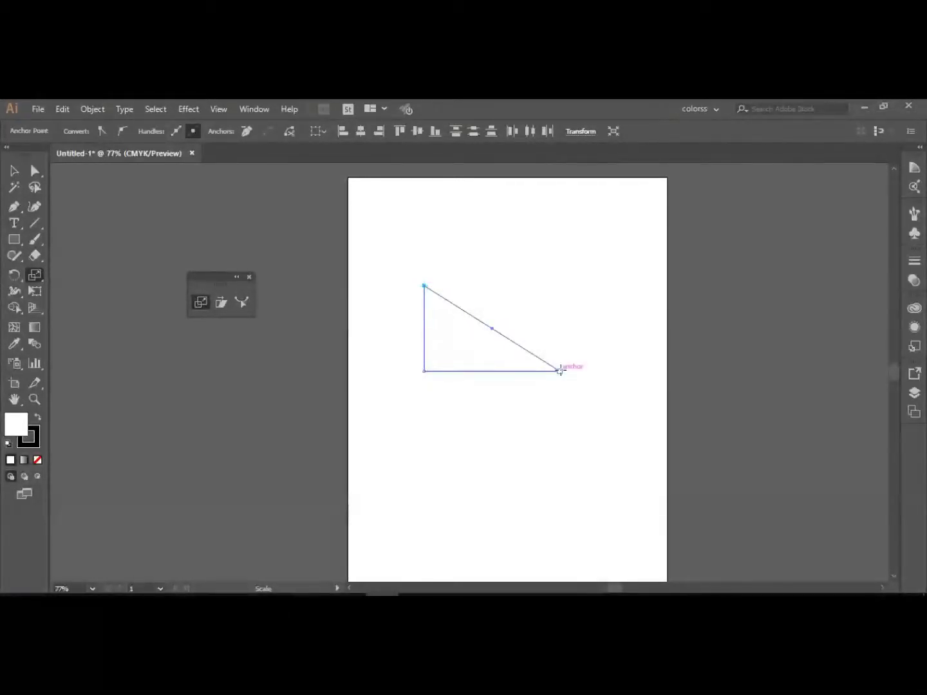
drag(559, 372, 517, 357)
drag(381, 263, 441, 328)
Select the whole right triangle and delete it from the artboard.
click(14, 171)
drag(405, 269, 525, 413)
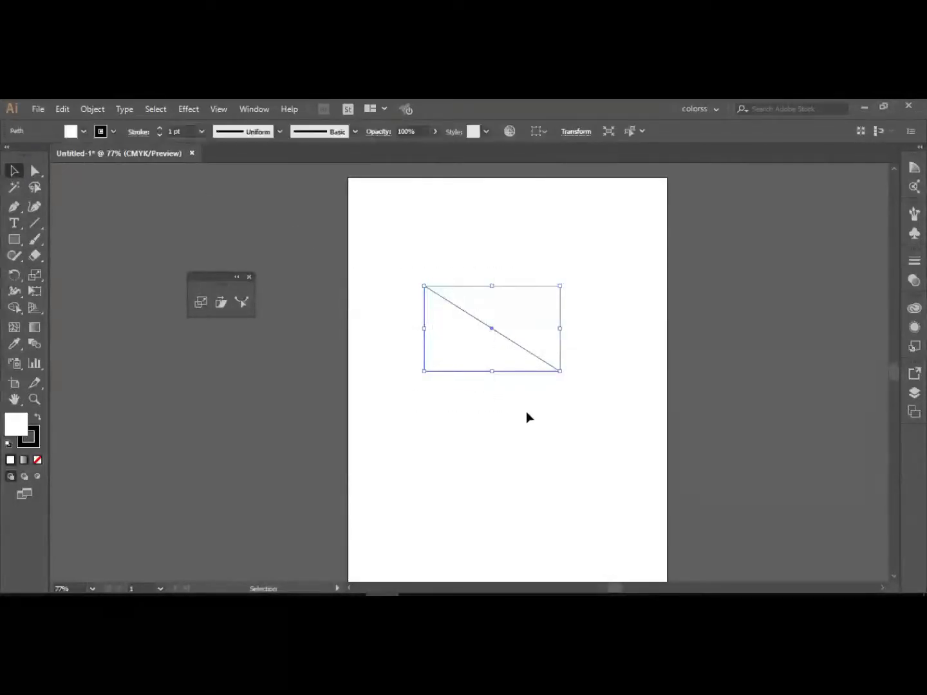
key(Delete)
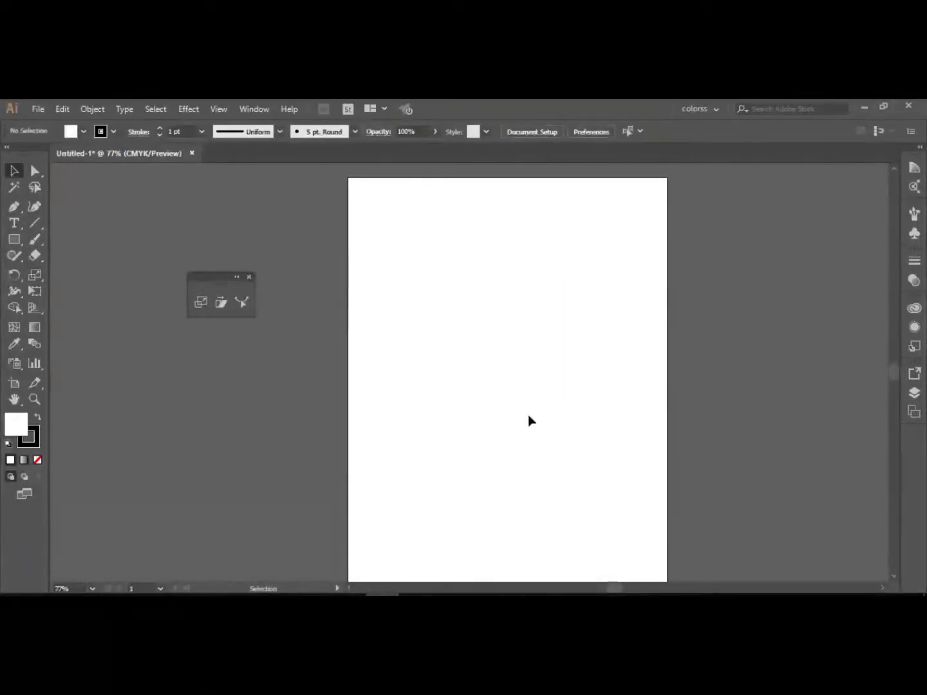
Draw a small square in the artboard's upper-left area and fill it with the near-black color 0C0101.
click(20, 239)
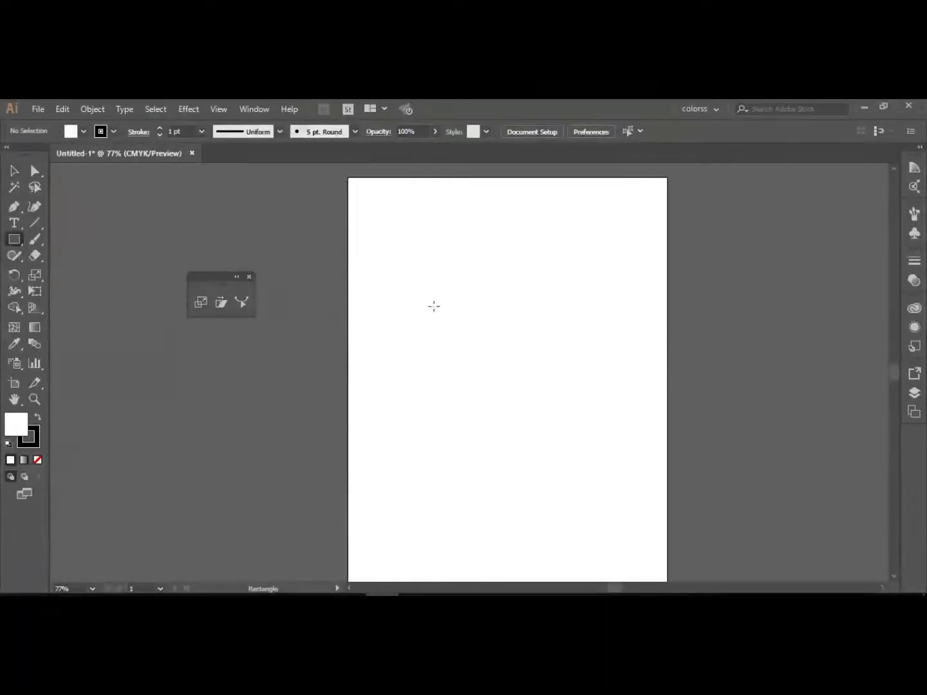
drag(385, 270, 423, 307)
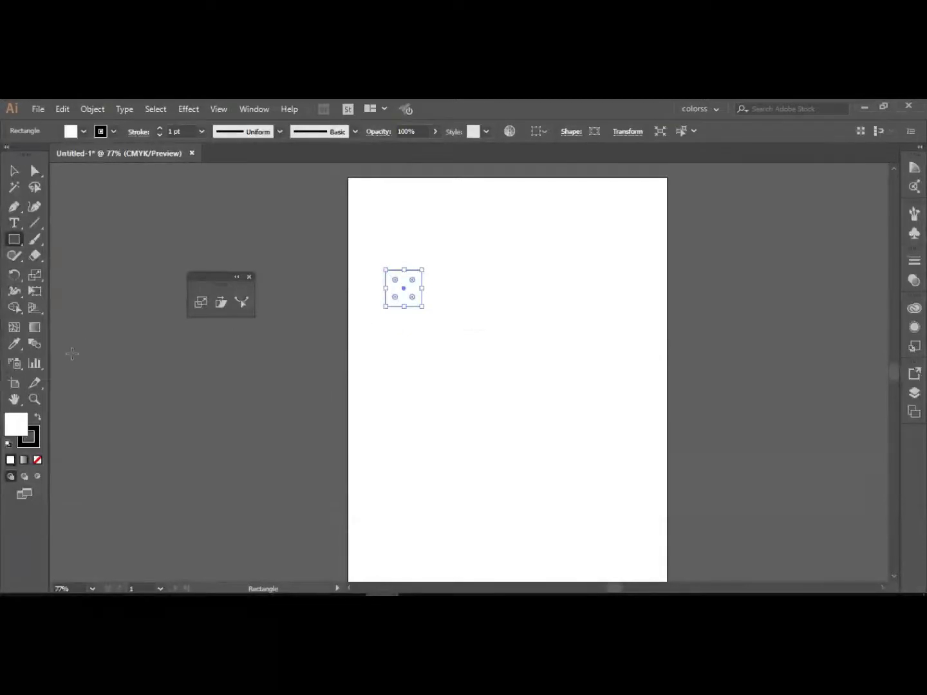
double_click(17, 427)
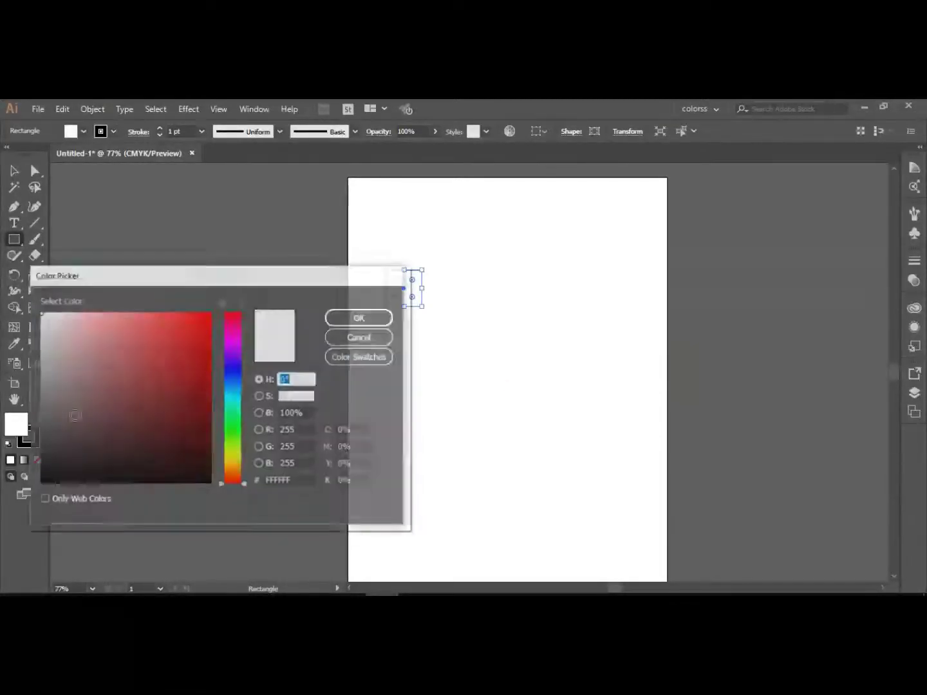
click(192, 475)
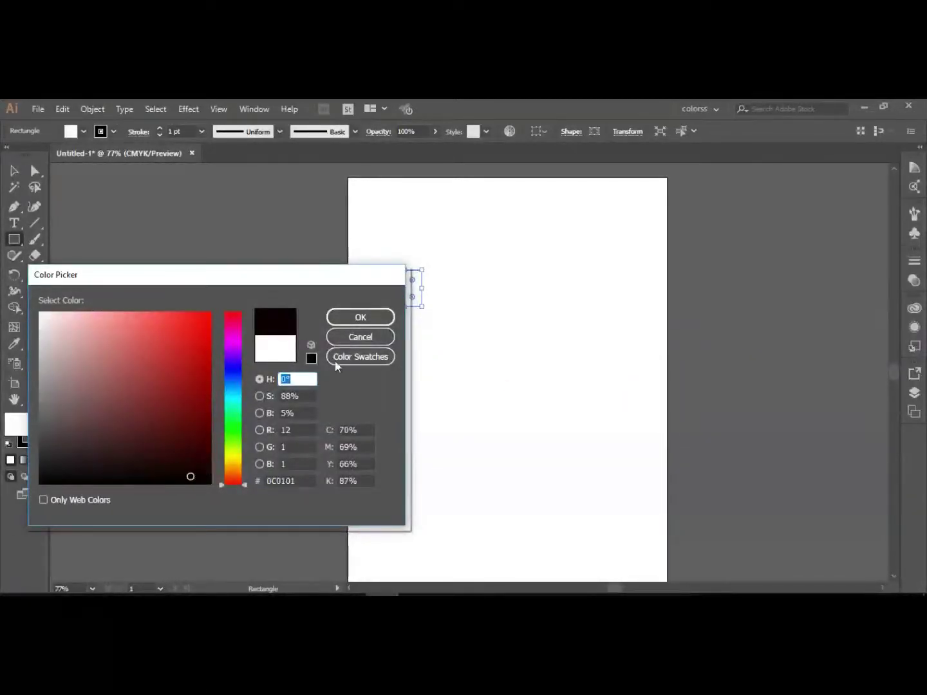
click(359, 316)
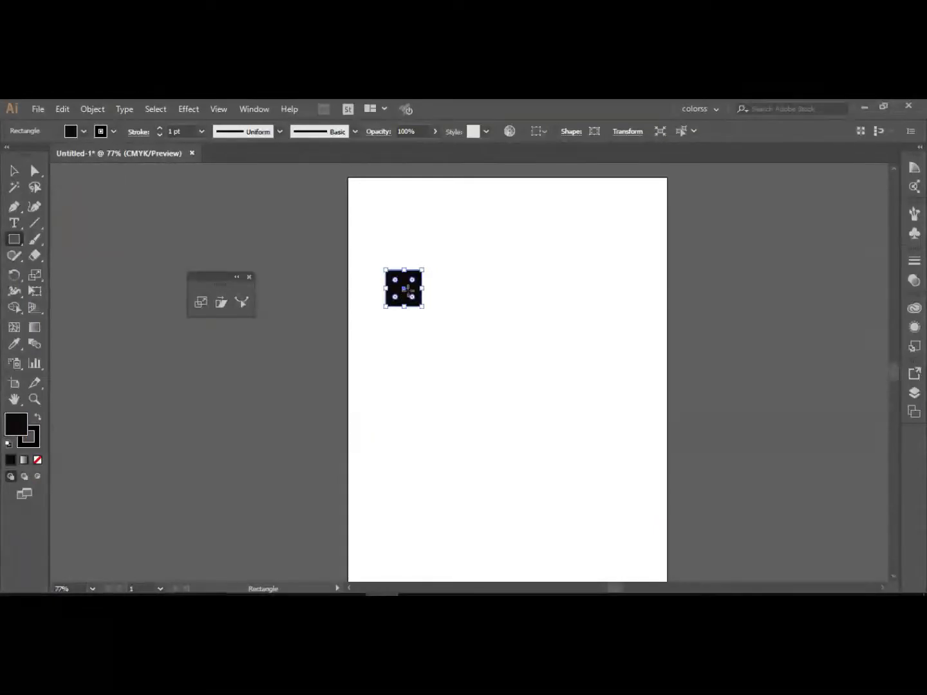
Duplicate the small black square to its right and repeat the copy four times to form an evenly spaced row of six.
click(15, 170)
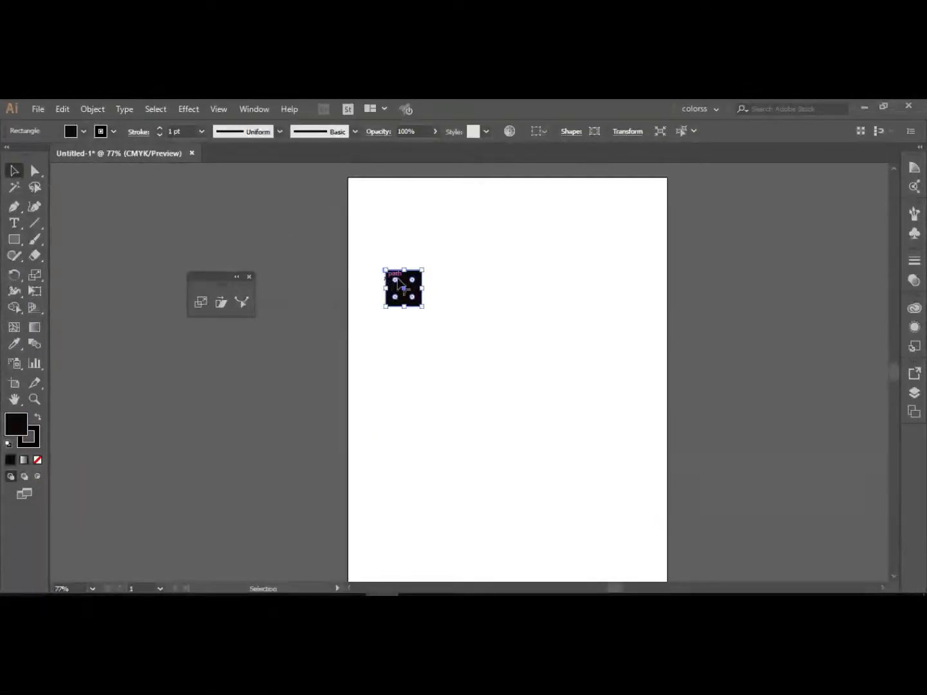
drag(416, 292, 458, 290)
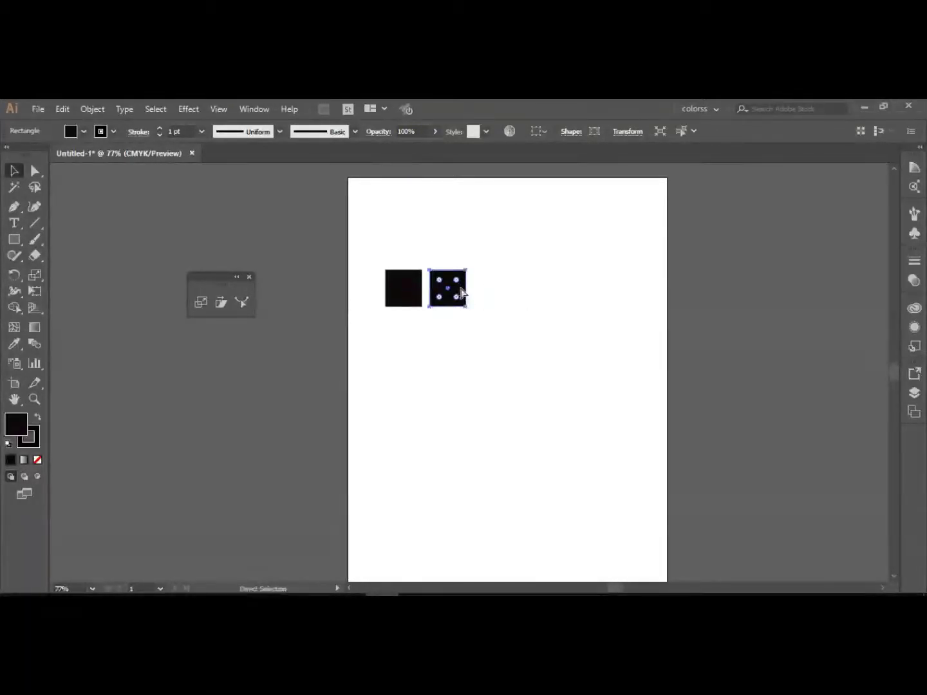
key(ctrl+d)
key(ctrl+d)
key(ctrl+d)
key(ctrl+d)
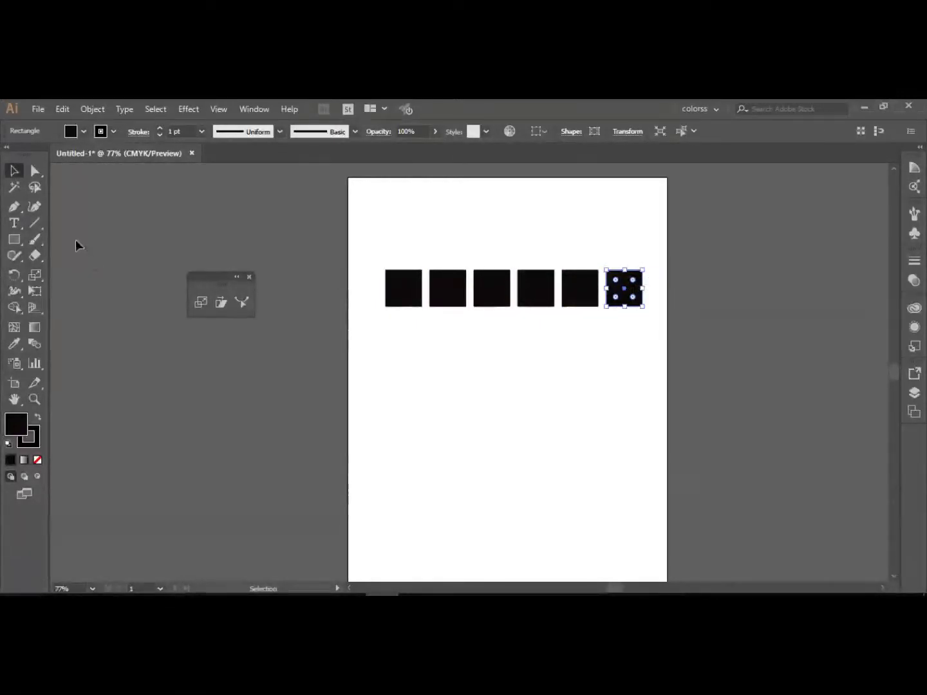
Direct-select only the upper anchor points of all six squares and activate the Scale tool.
click(38, 175)
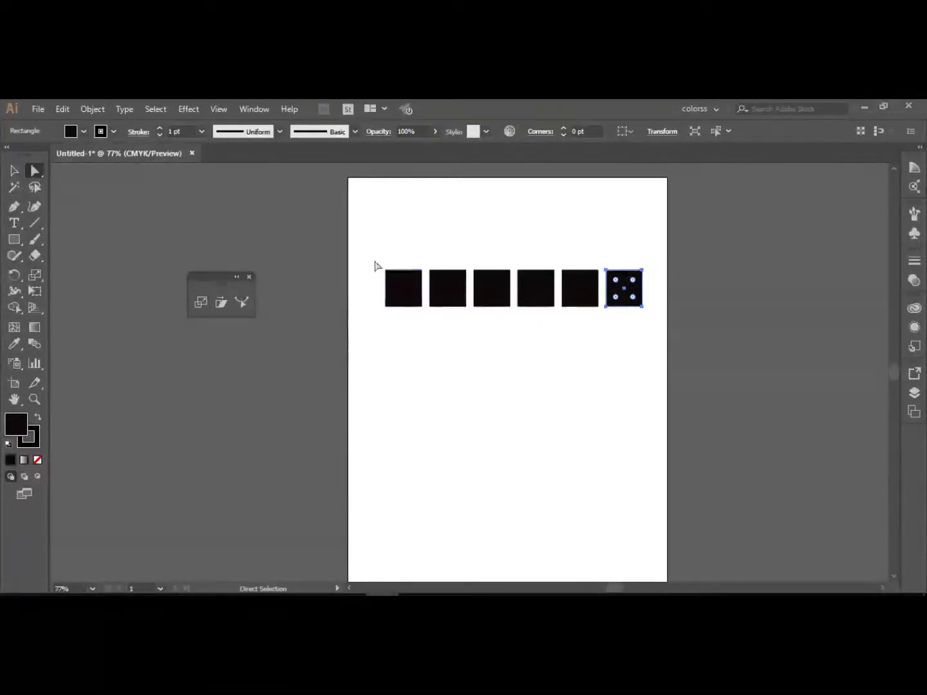
drag(374, 261, 652, 287)
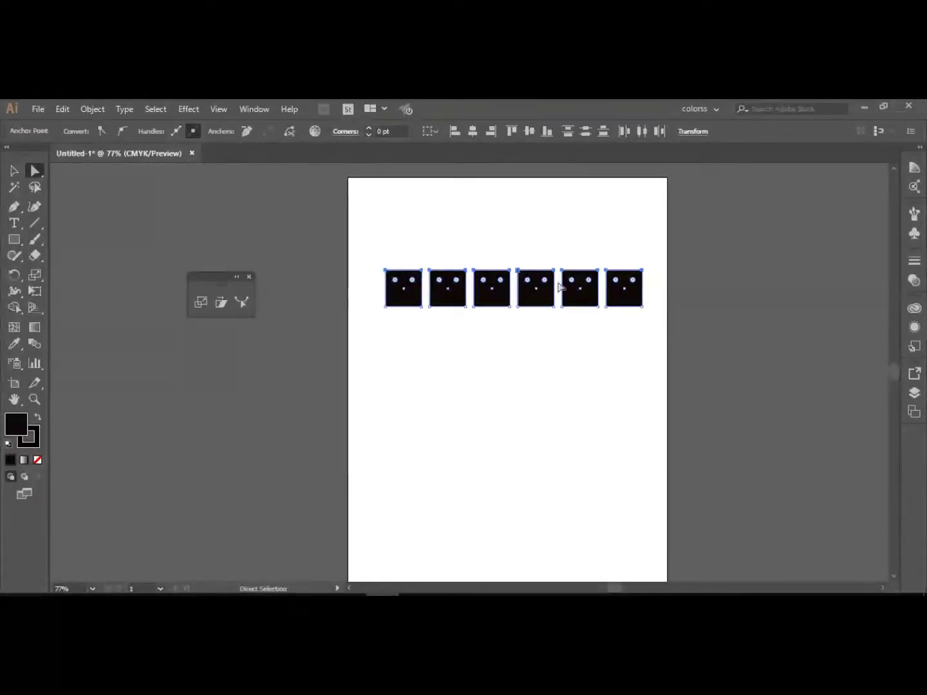
click(202, 301)
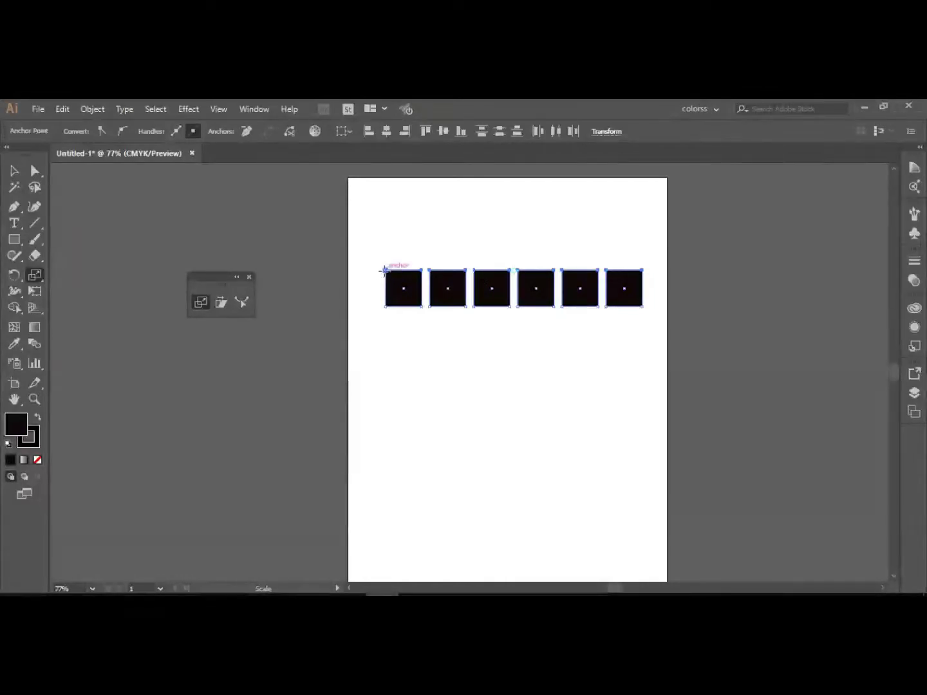
Try widening the row's top edge and collapsing it to one point with the Scale tool, and restore the six squares.
drag(385, 270, 270, 261)
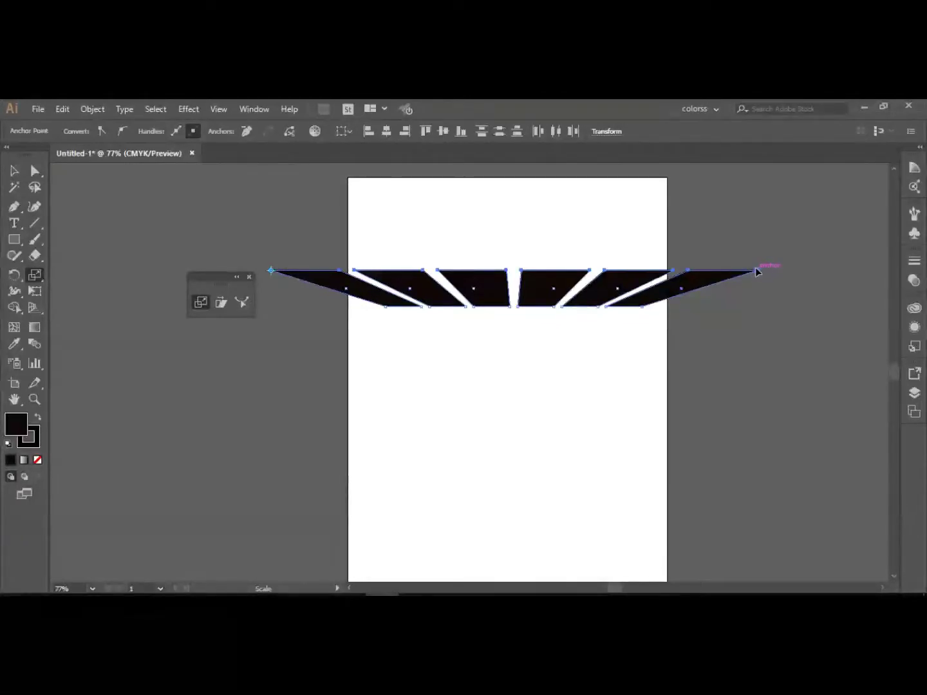
drag(757, 271, 273, 252)
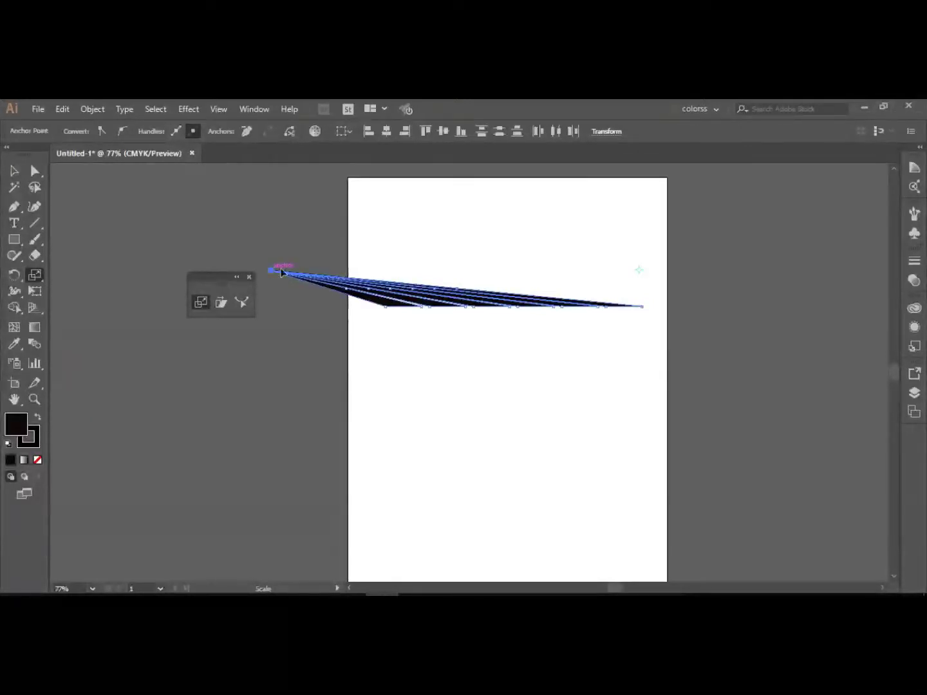
drag(272, 268, 639, 257)
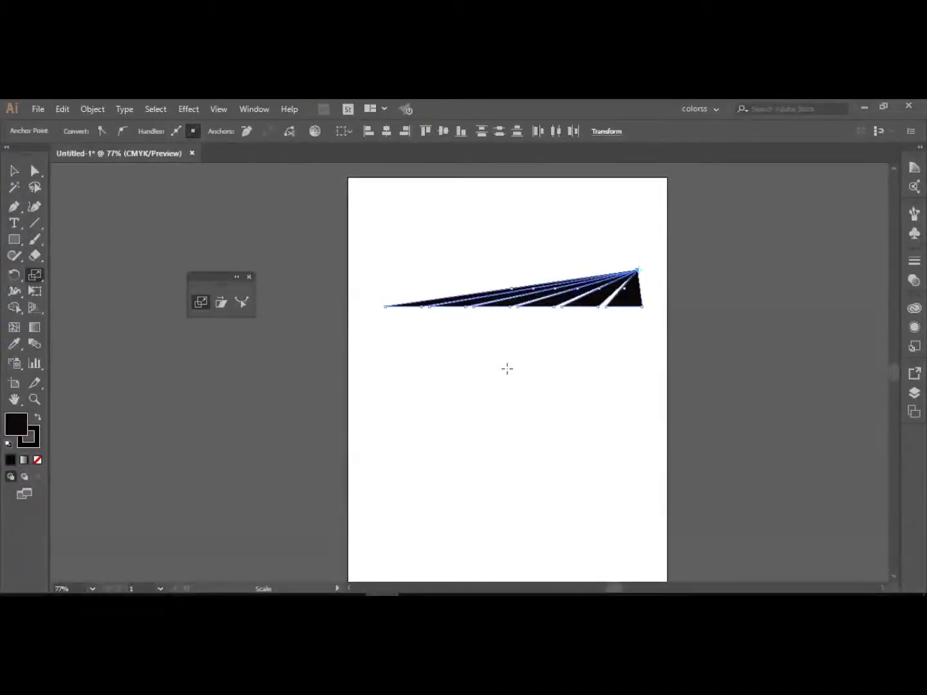
key(ctrl+z)
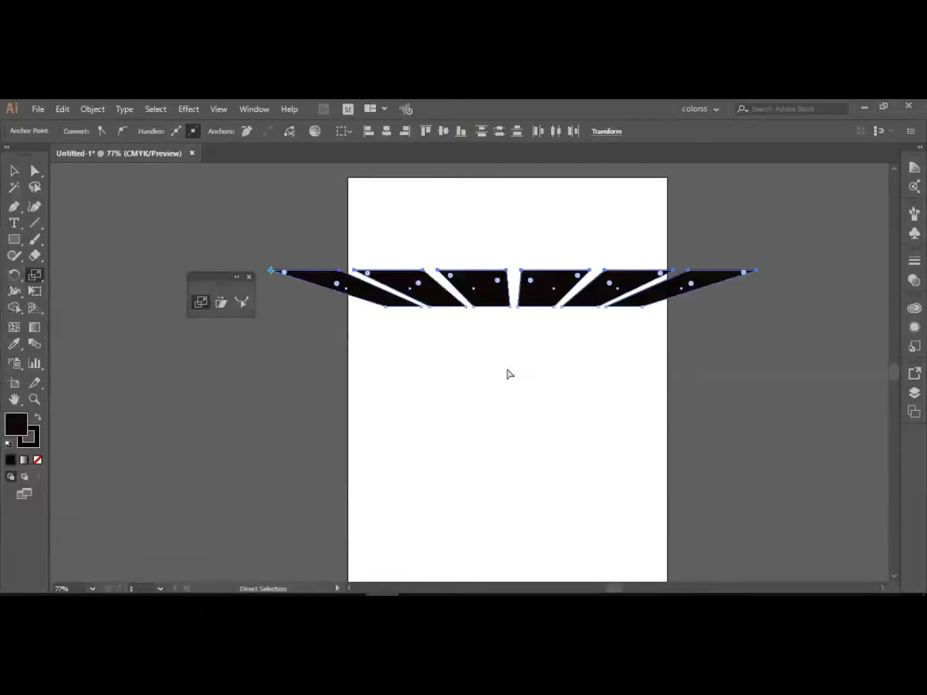
key(ctrl+z)
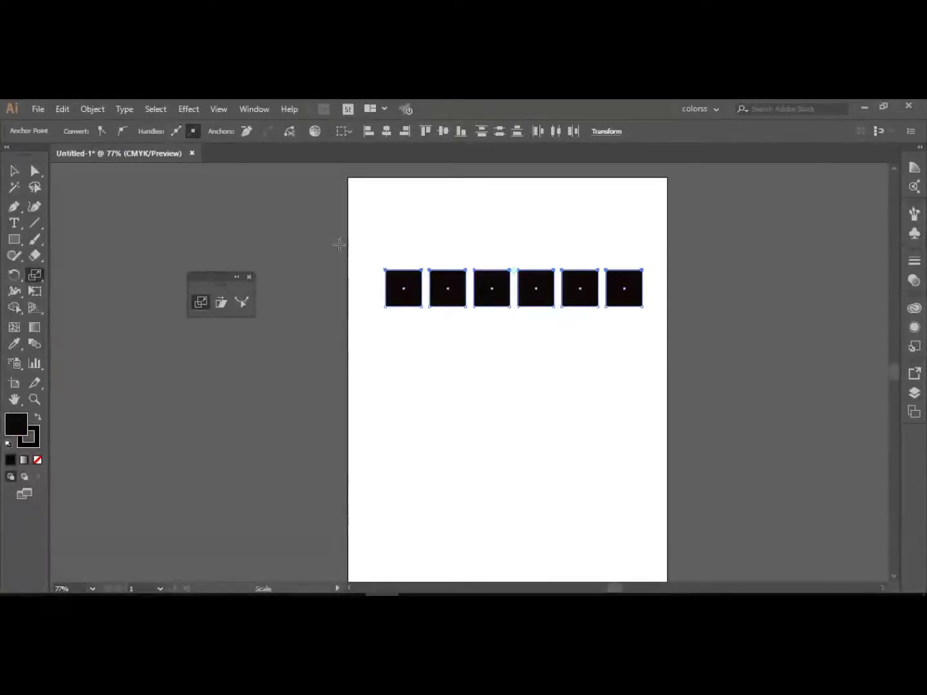
Set the scale origin above the row's upper-left corner and scale the upper anchor points into it, forming a fan of rays.
click(368, 203)
drag(386, 270, 372, 203)
drag(369, 203, 368, 201)
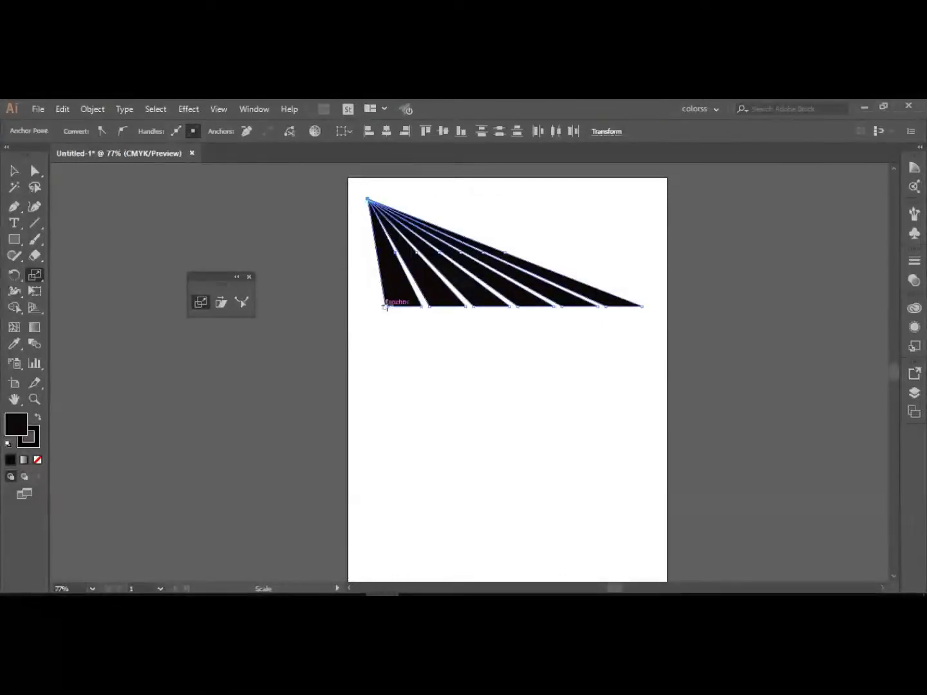
Direct-select the fan's bottom anchor points and scale them to extend the rays toward the lower artboard and narrow the base.
click(14, 171)
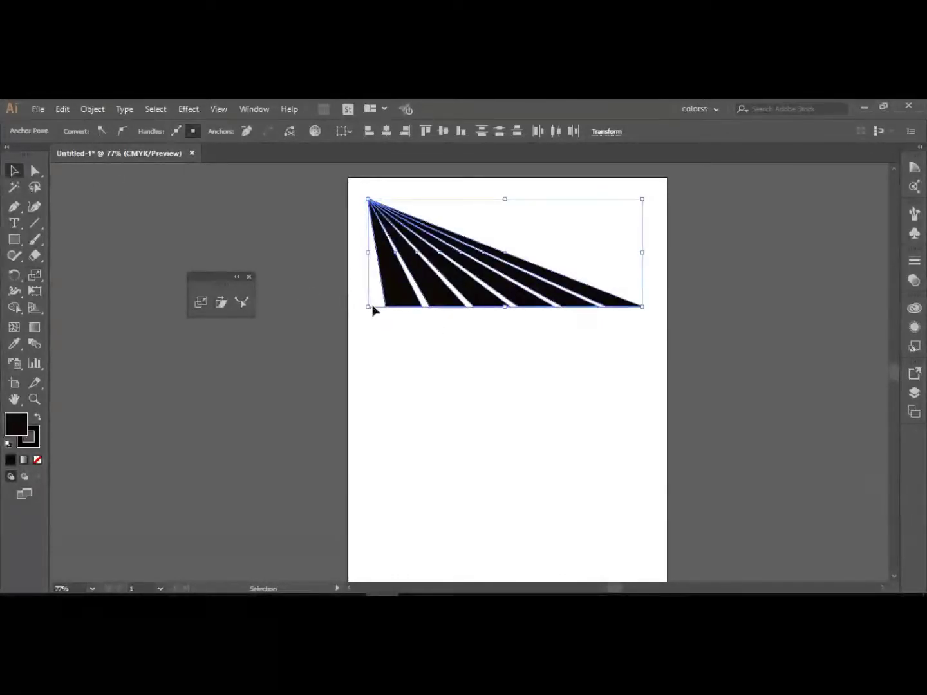
click(35, 170)
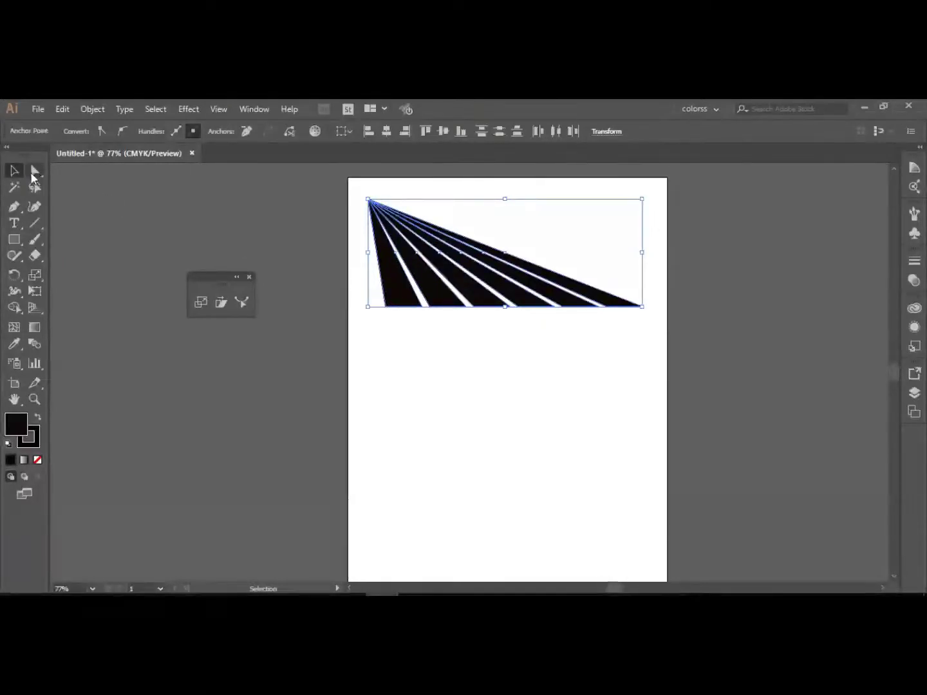
drag(371, 304, 647, 338)
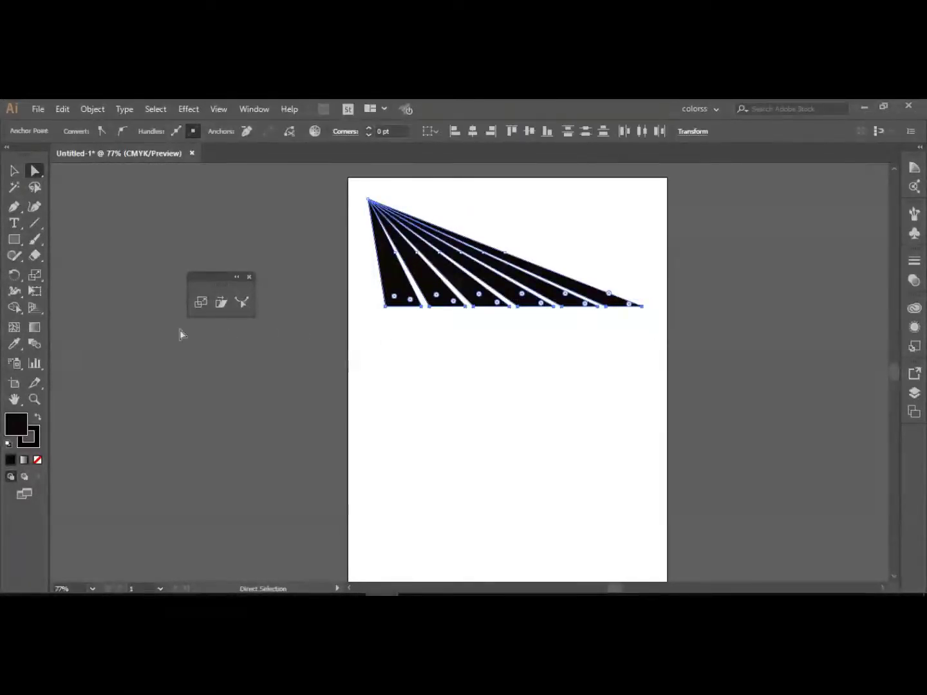
click(200, 303)
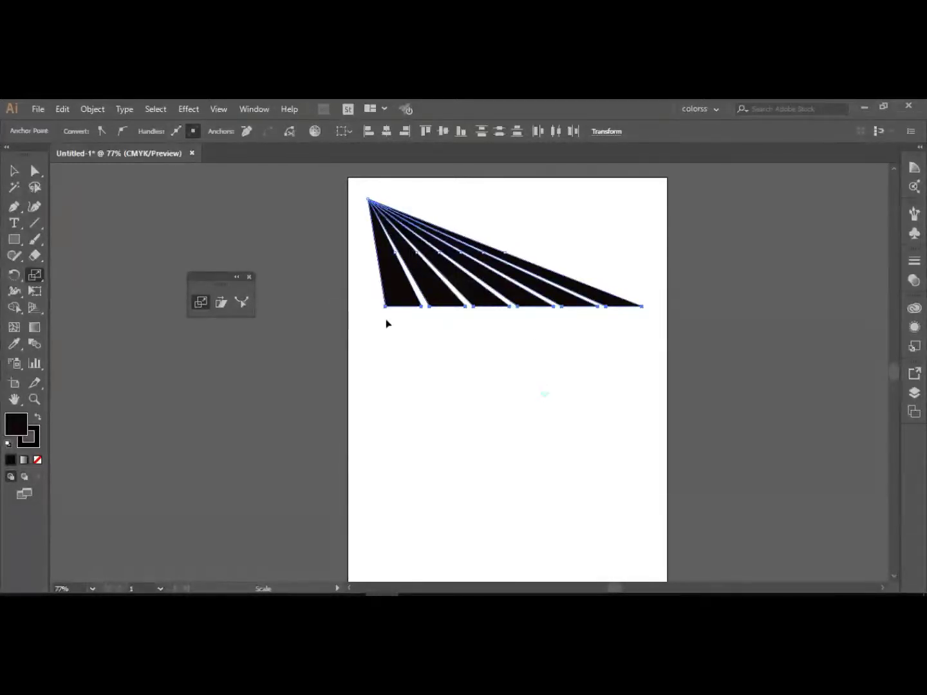
drag(386, 308, 404, 482)
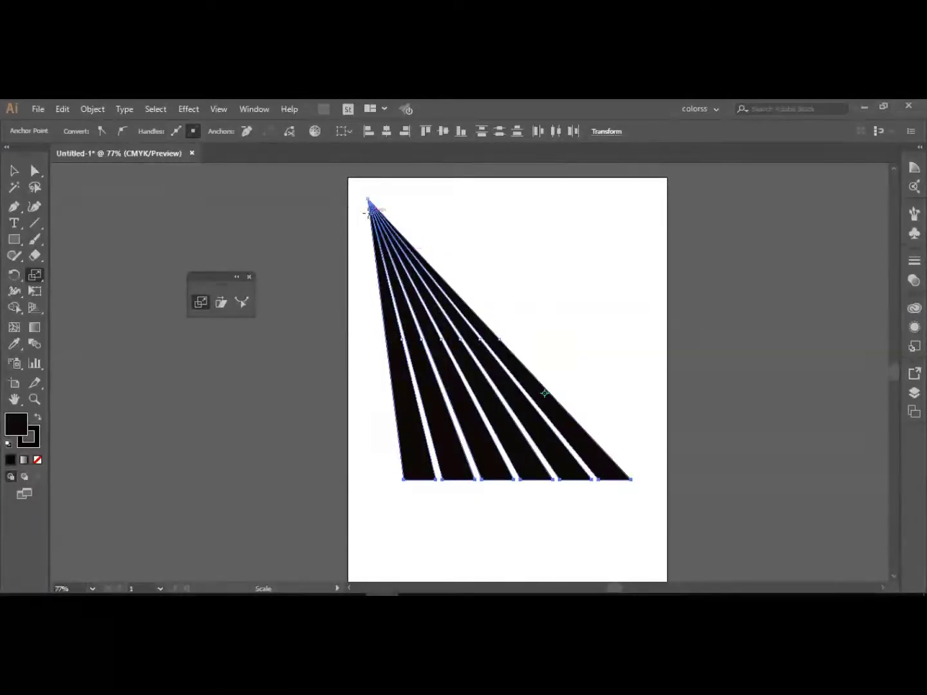
click(434, 200)
drag(368, 201, 391, 202)
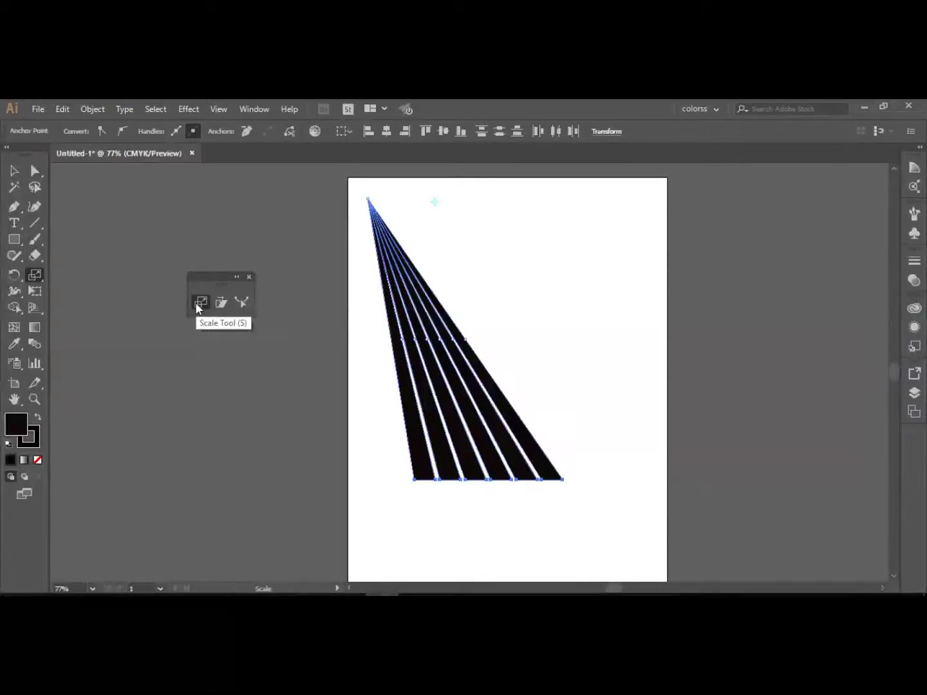
Delete the ray fan and its leftover anchor points from the artboard.
click(15, 170)
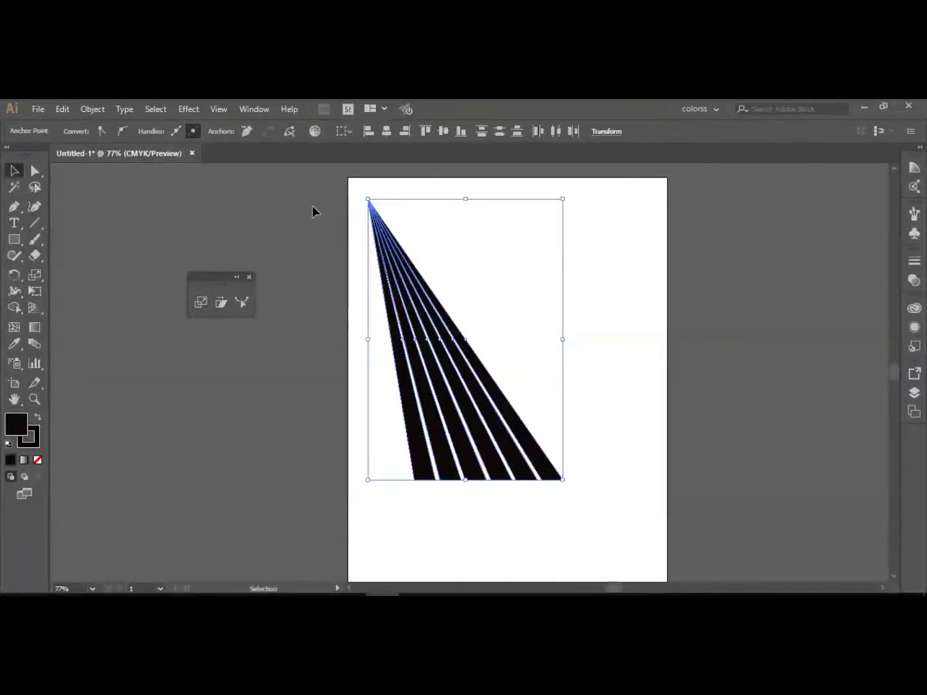
key(Delete)
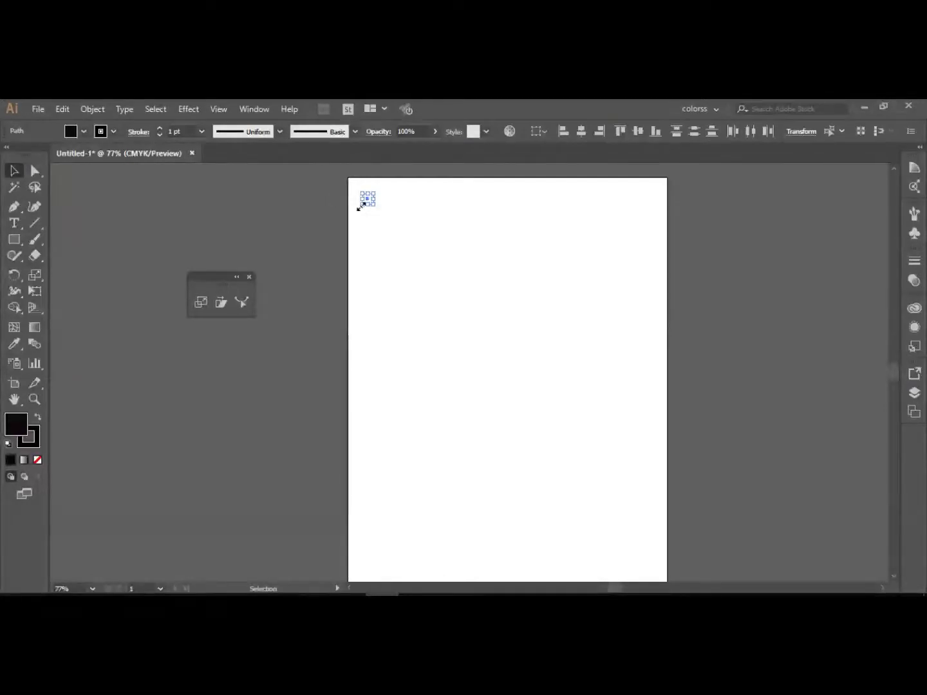
key(Delete)
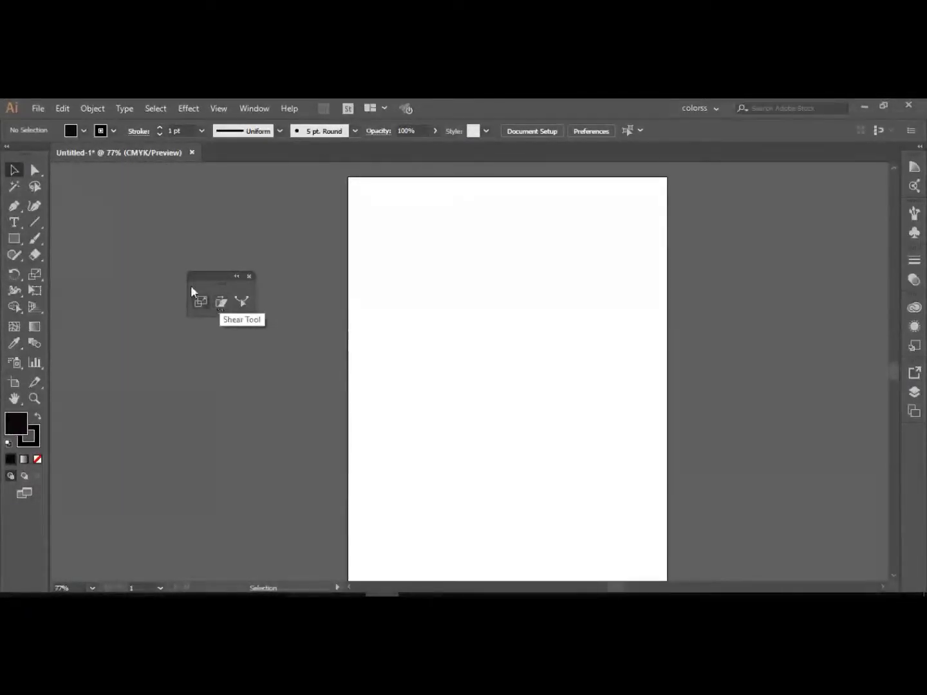
Draw a black, nearly square rectangle in the artboard's upper middle and direct-select its two upper anchor points.
click(15, 238)
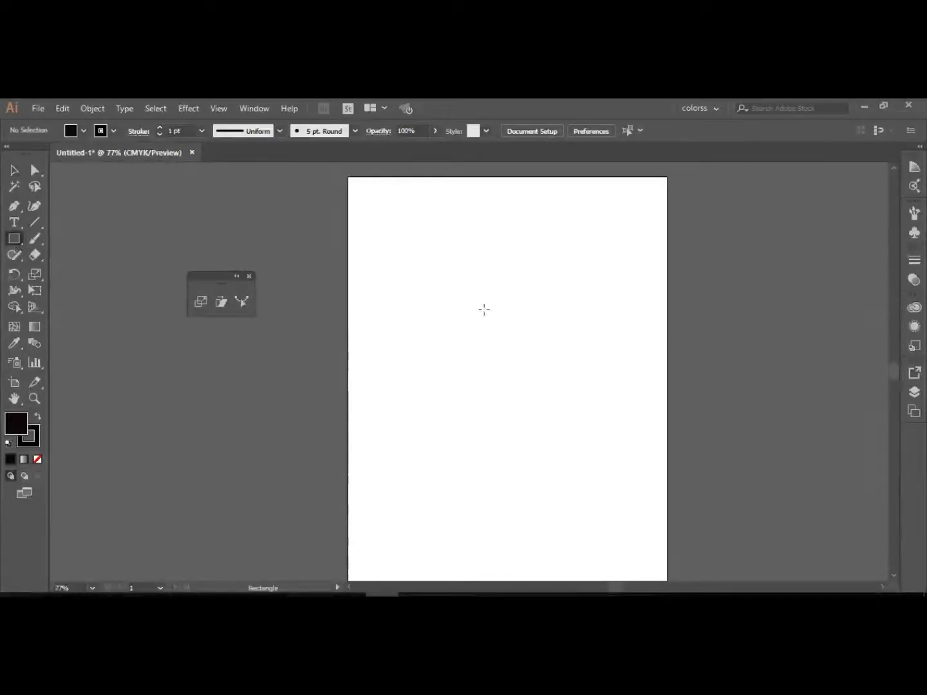
drag(437, 267, 501, 336)
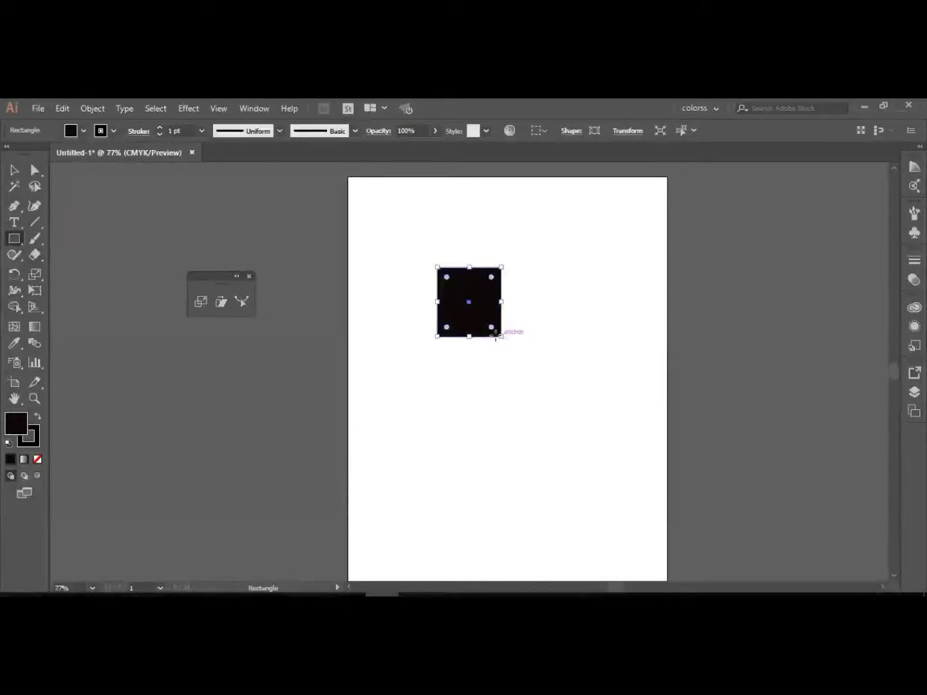
click(35, 170)
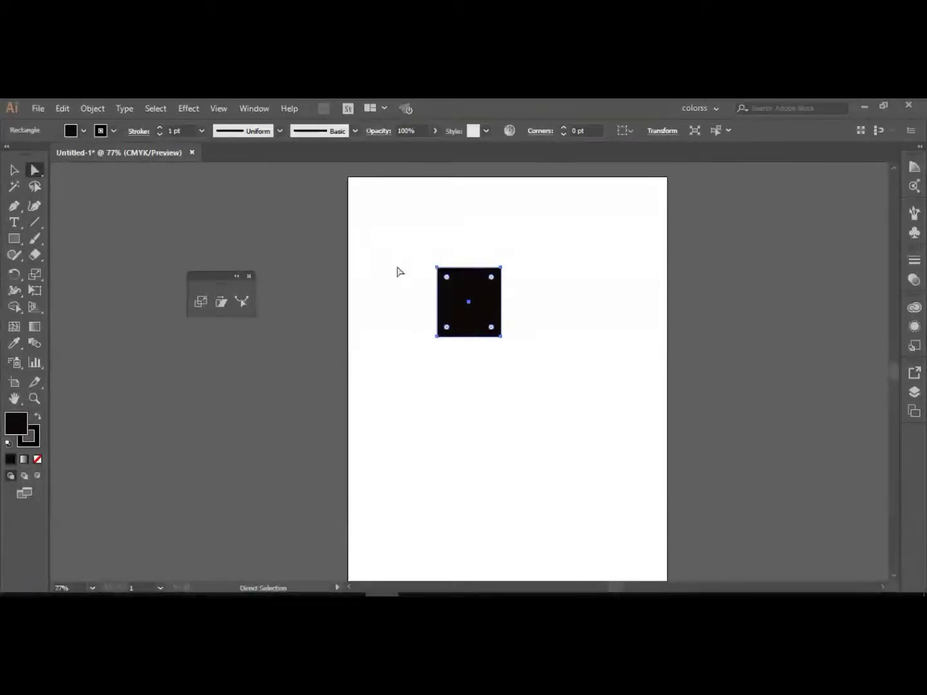
drag(415, 257, 521, 292)
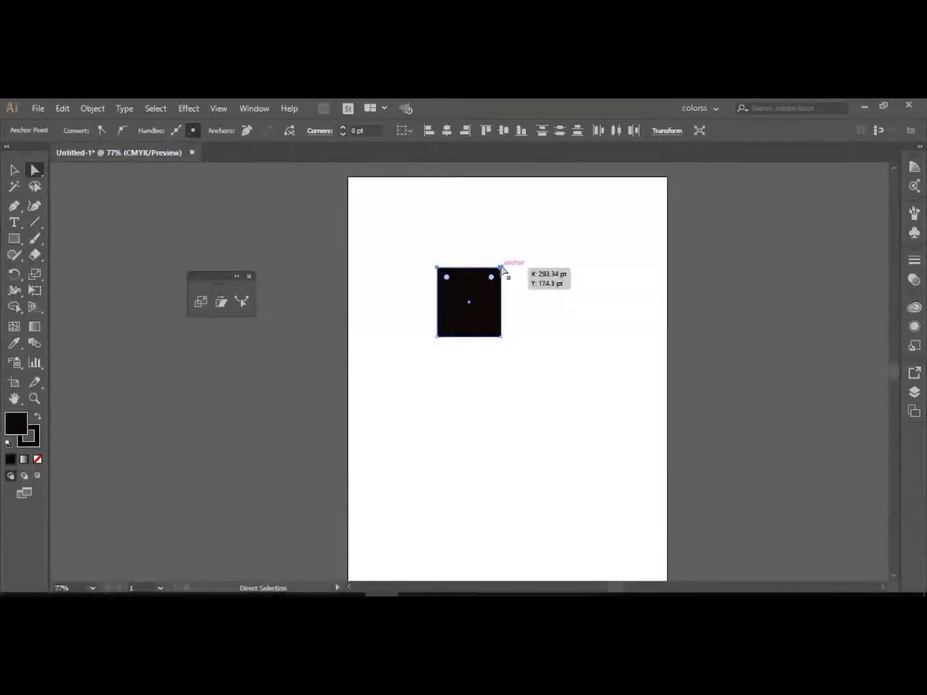
Try slanting the rectangle right and left by moving its two upper anchor points, and restore the rectangle.
drag(507, 265, 535, 268)
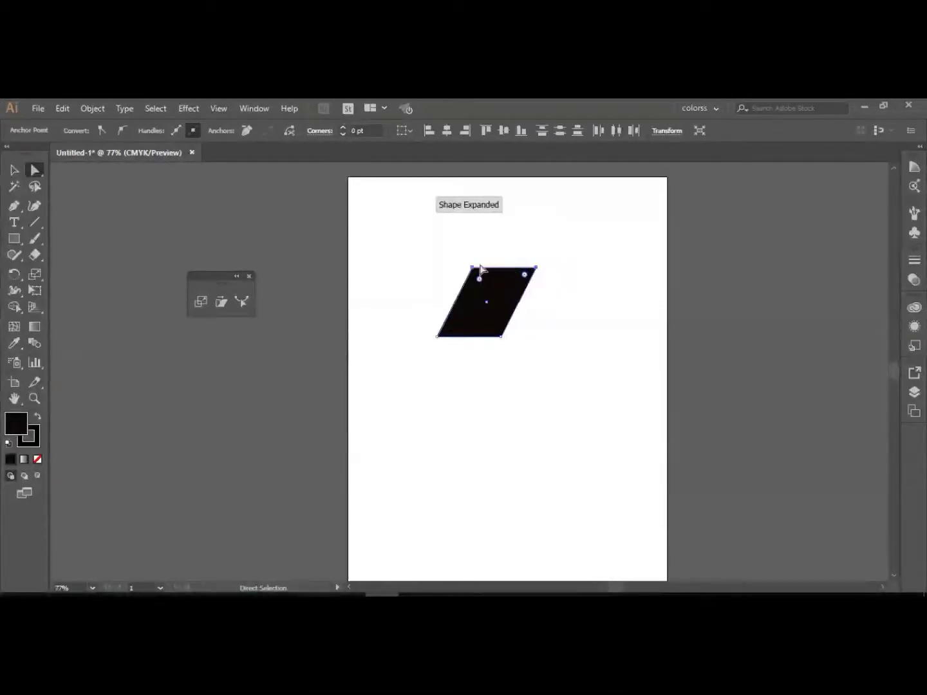
drag(473, 270, 395, 259)
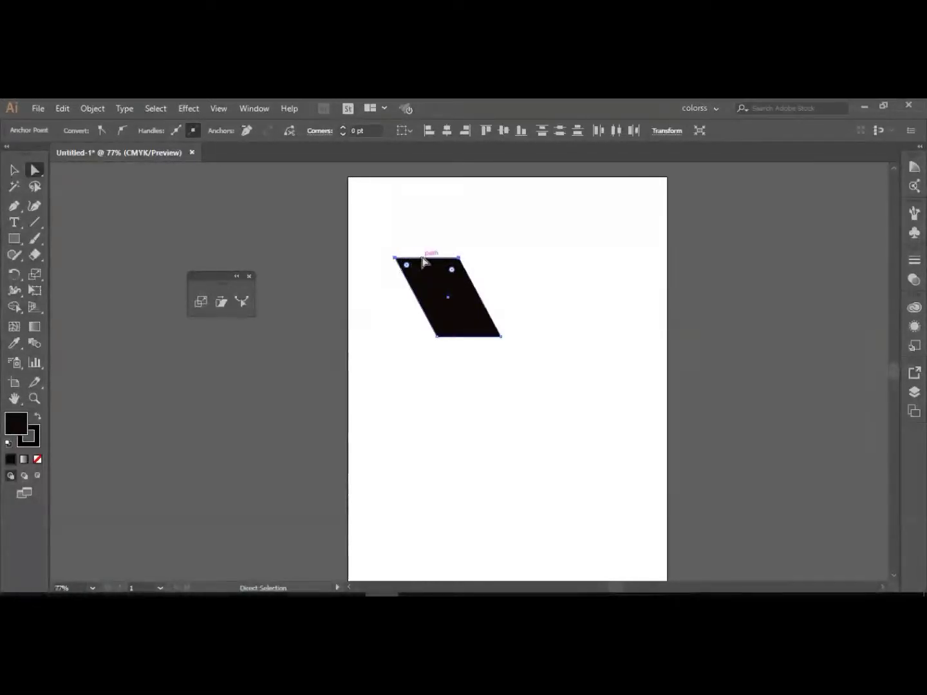
key(ctrl+z)
key(ctrl+z)
key(ctrl+z)
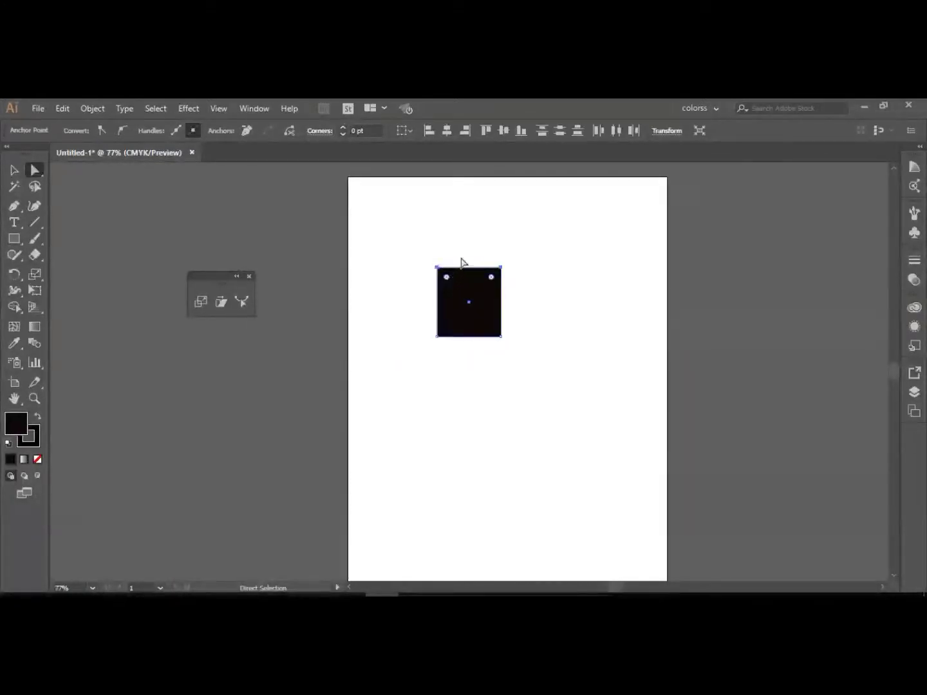
Delete the black rectangle and its leftover bottom line from the artboard.
key(Delete)
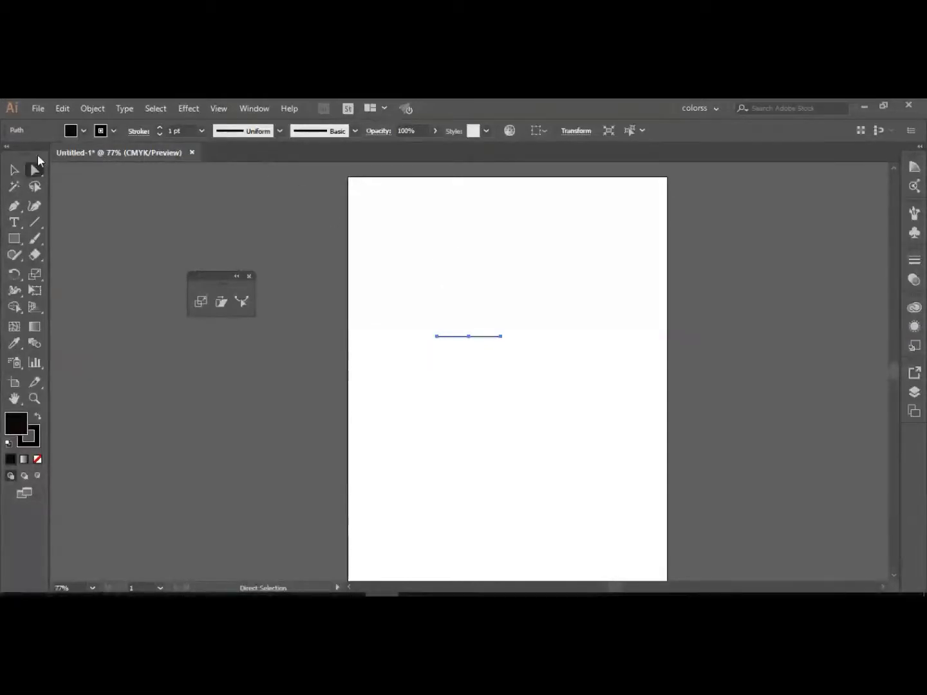
click(14, 169)
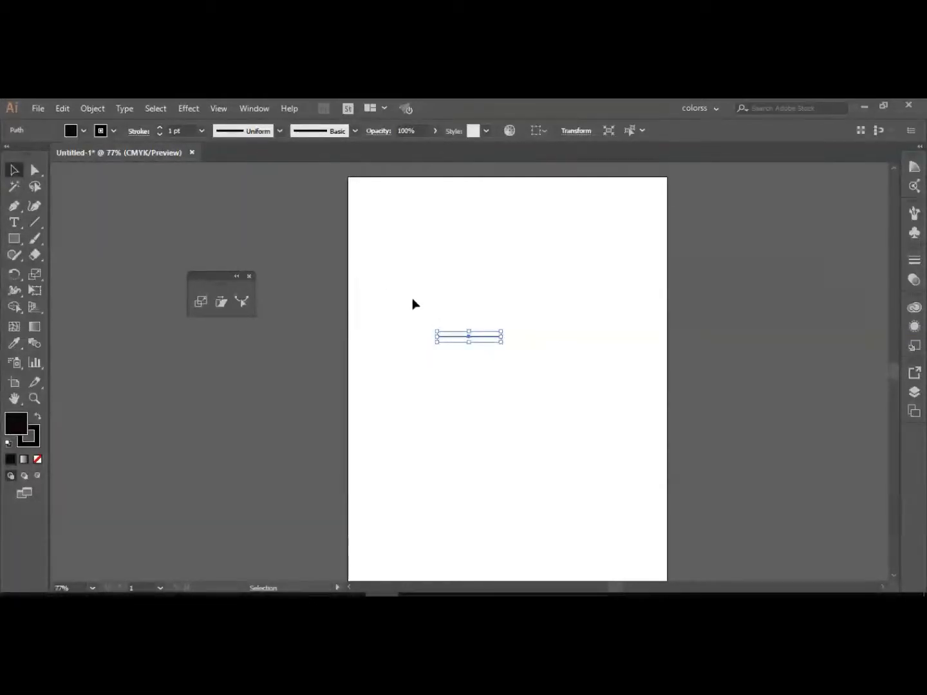
key(Delete)
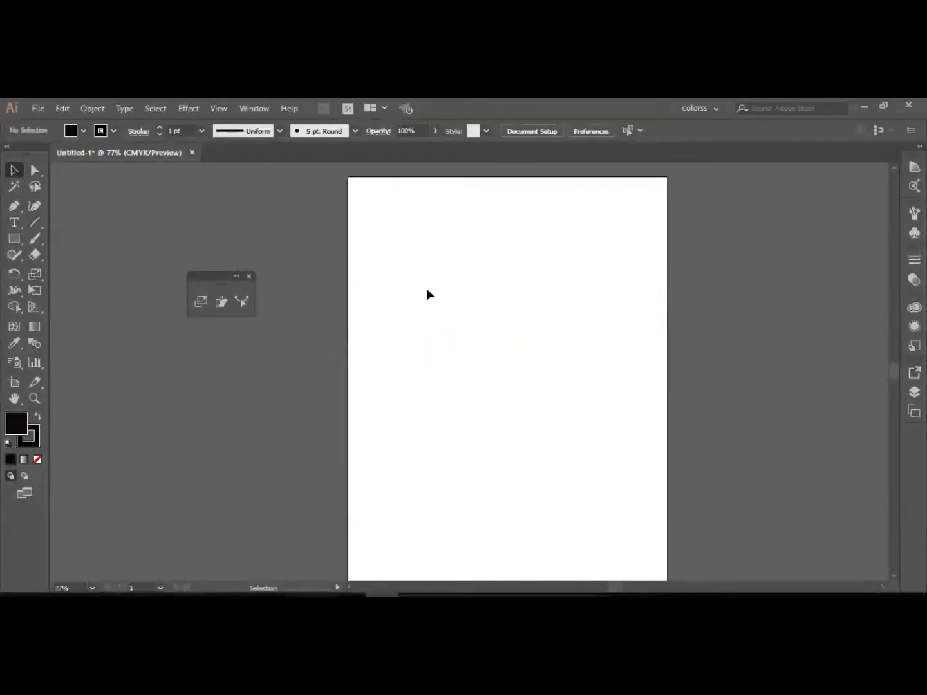
Draw a small black square at the artboard's upper left and duplicate it at equal spacing into a row of six.
click(13, 238)
drag(377, 255, 417, 294)
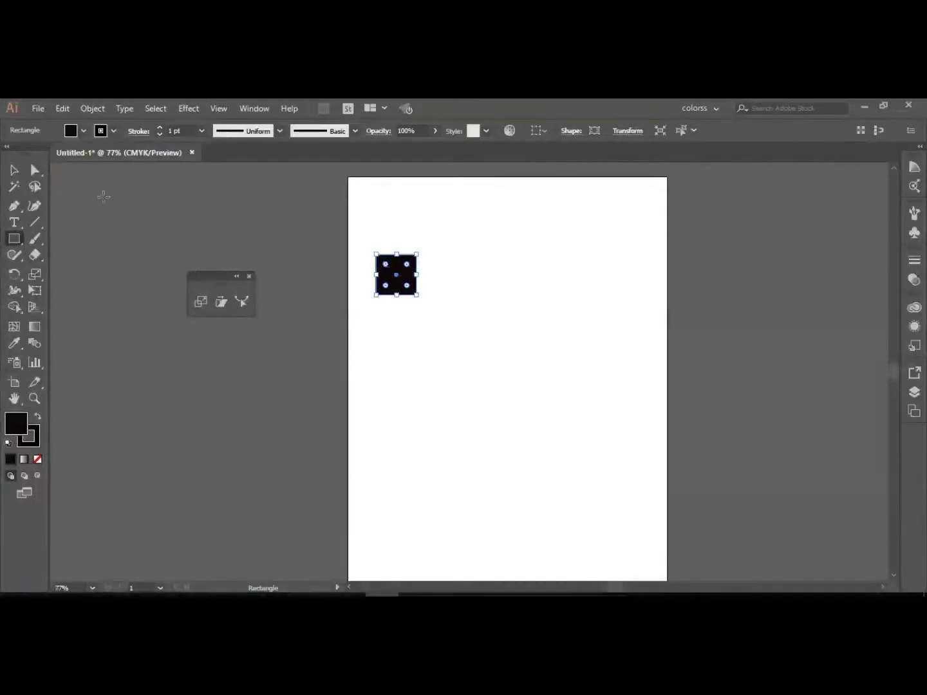
click(14, 170)
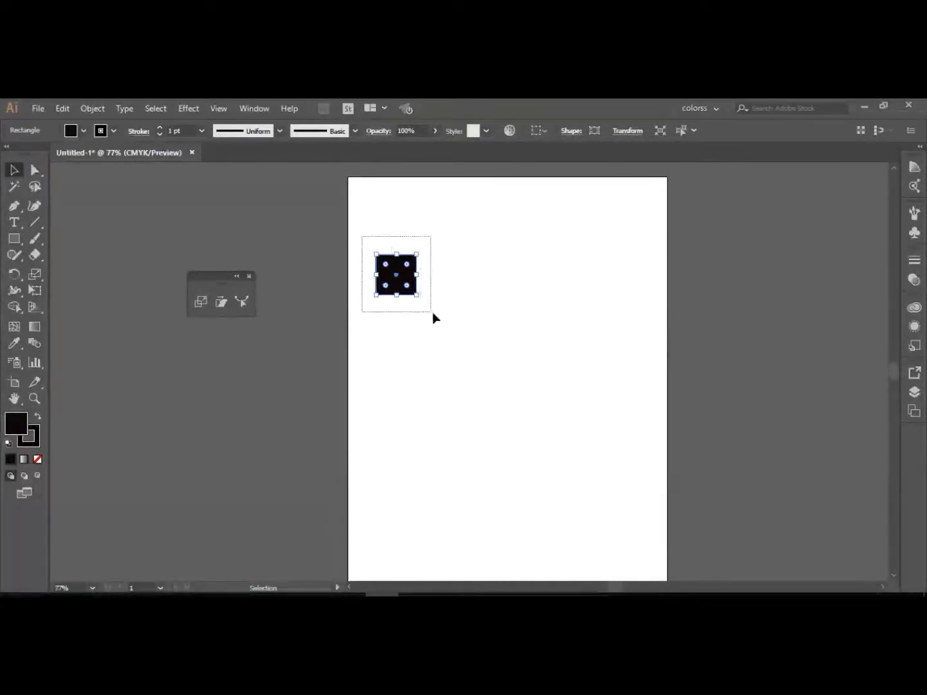
drag(432, 317, 432, 317)
drag(405, 275, 454, 283)
key(ctrl+d)
key(ctrl+d)
key(ctrl+d)
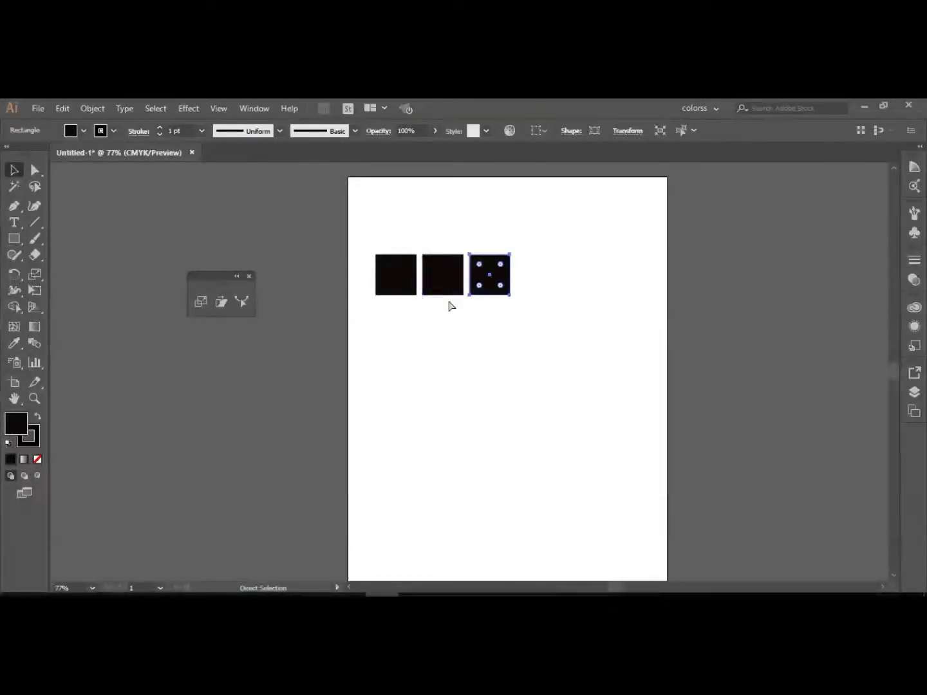
key(ctrl+d)
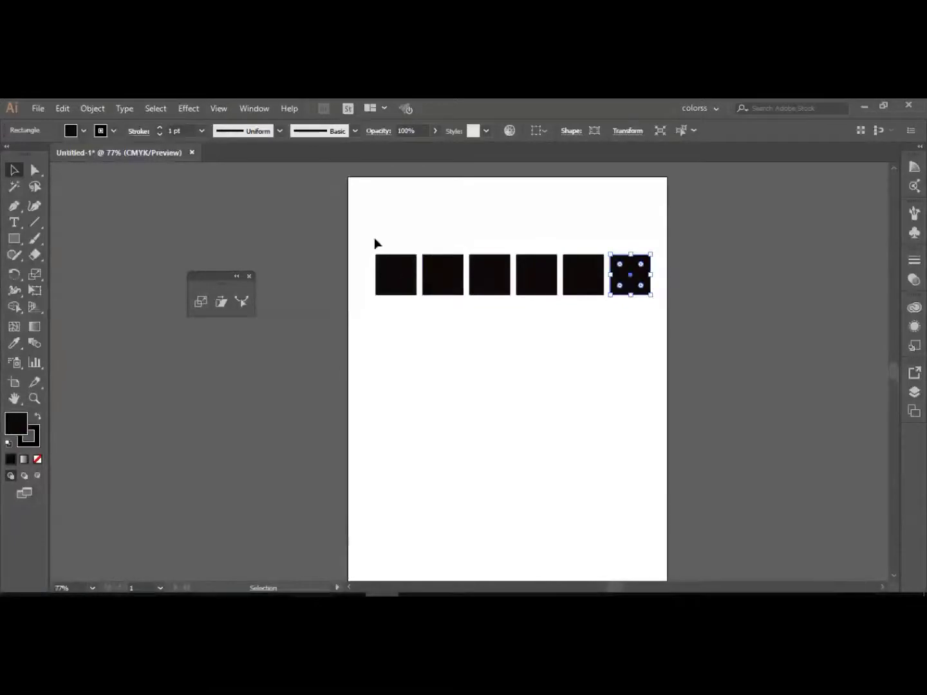
Duplicate the row of six squares downward at equal spacing to make a grid of five rows.
drag(366, 241, 652, 326)
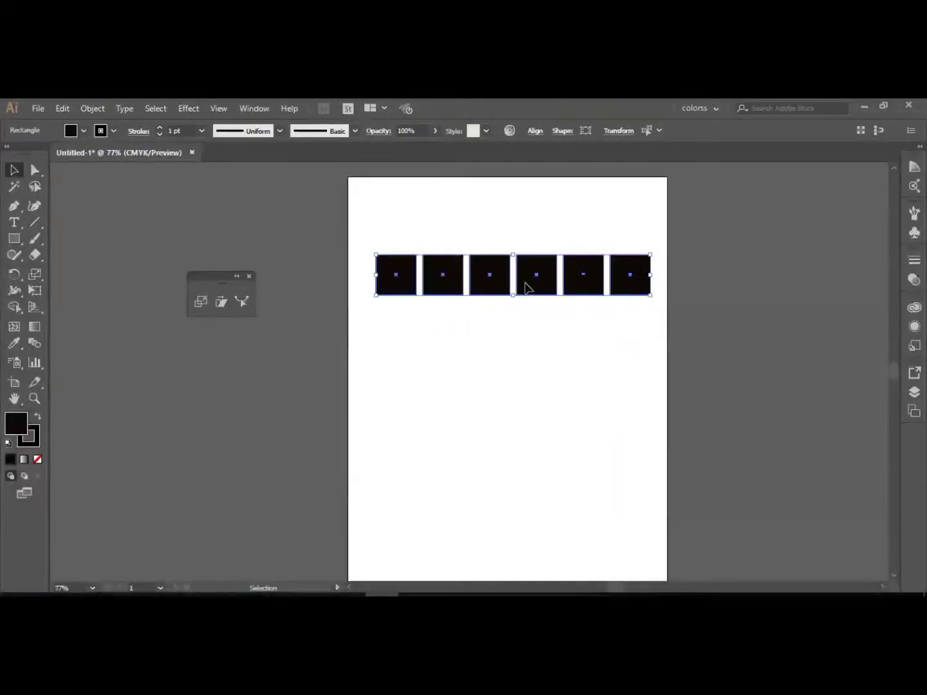
drag(528, 289, 539, 348)
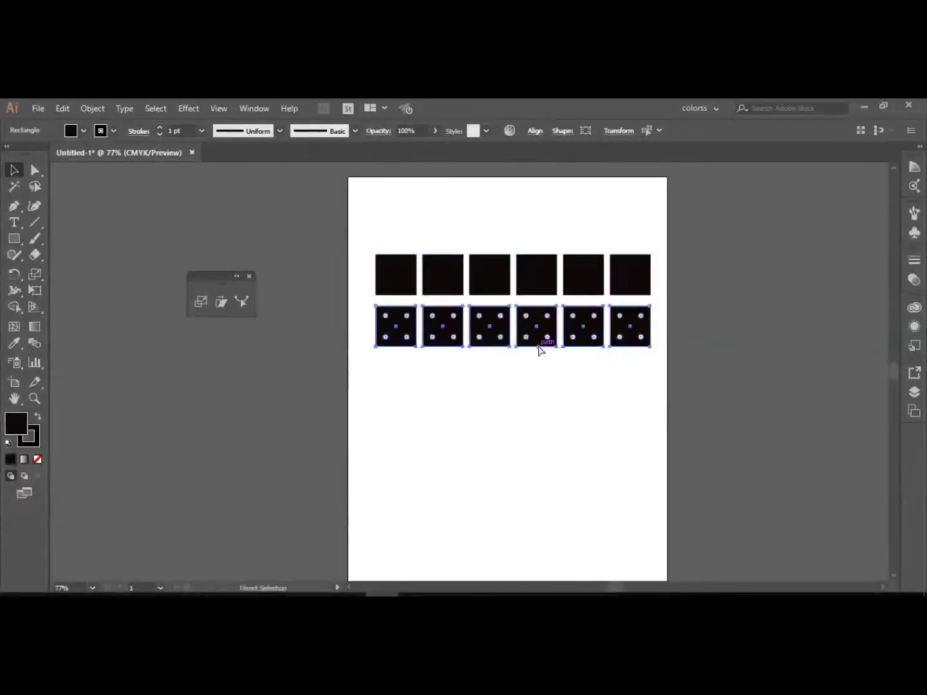
key(ctrl+d)
key(ctrl+d)
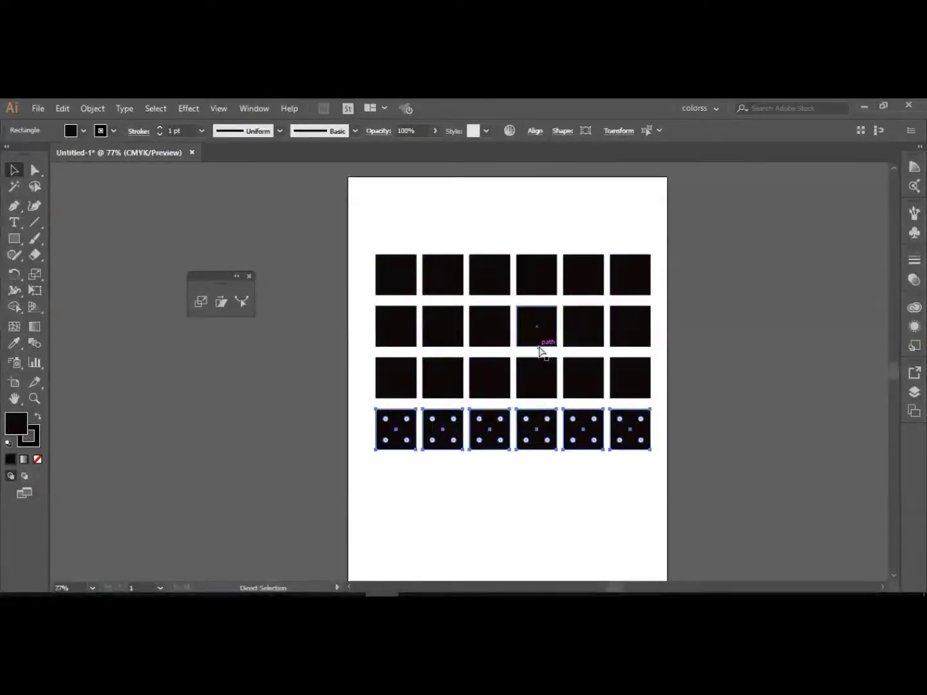
key(ctrl+d)
click(80, 240)
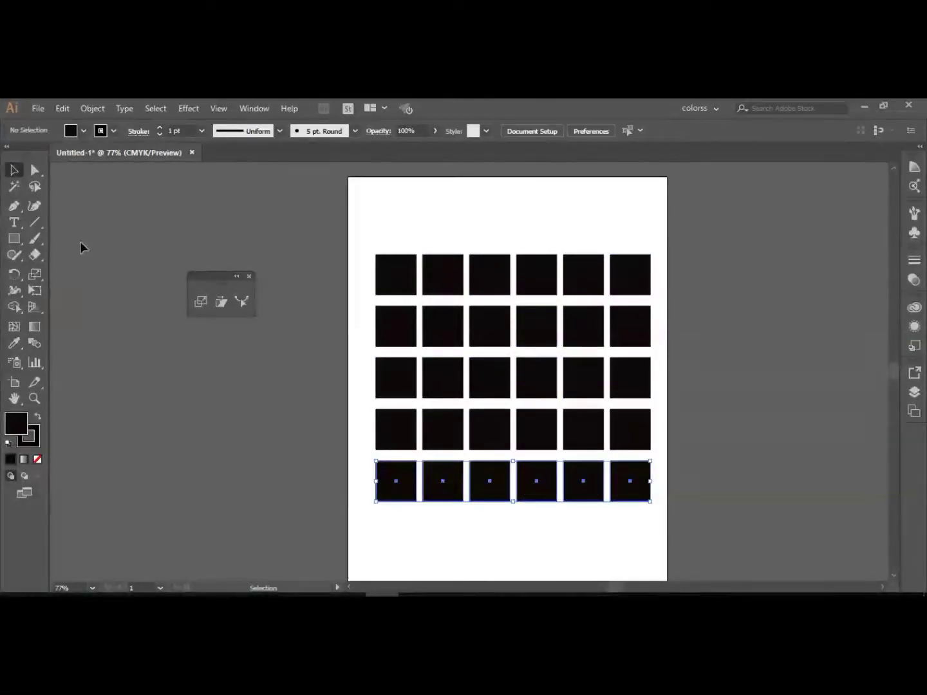
Try slanting the grid's first row by direct-selecting and moving its upper anchor points, and undo the move.
click(36, 171)
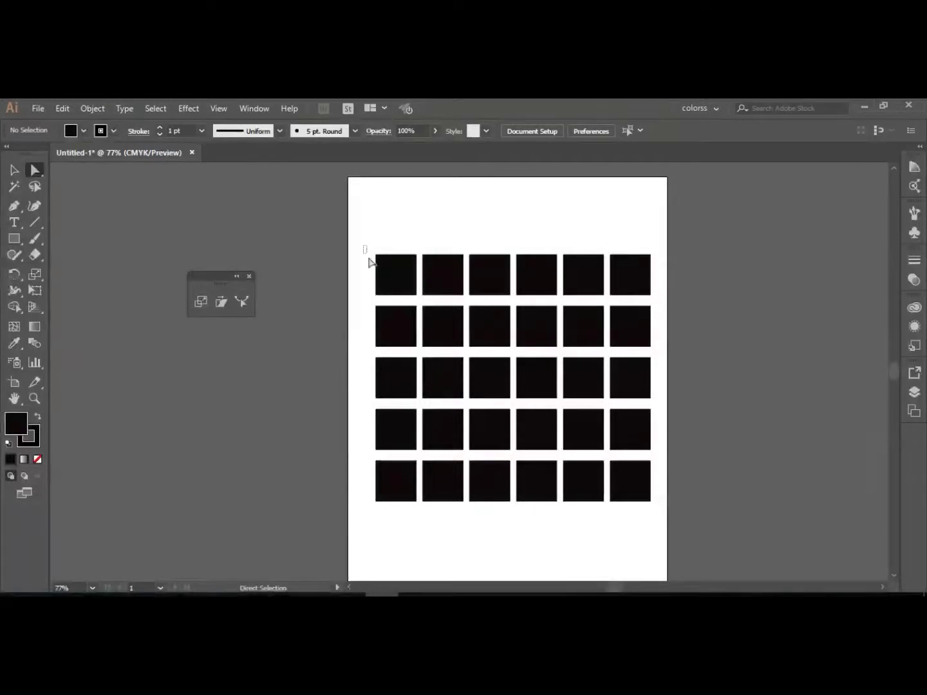
drag(368, 261, 650, 270)
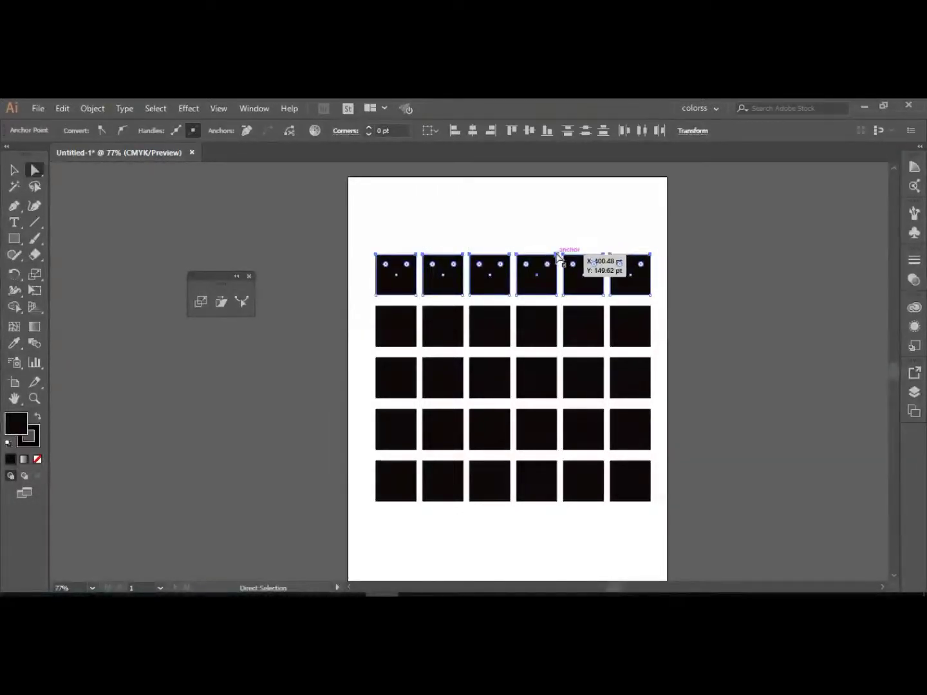
drag(557, 254, 590, 244)
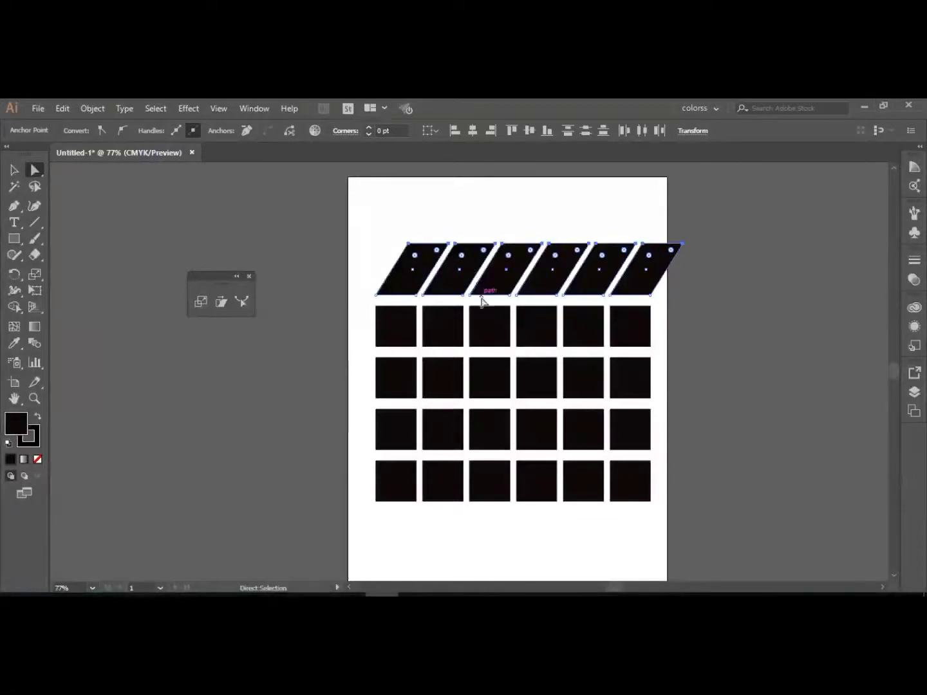
key(ctrl+z)
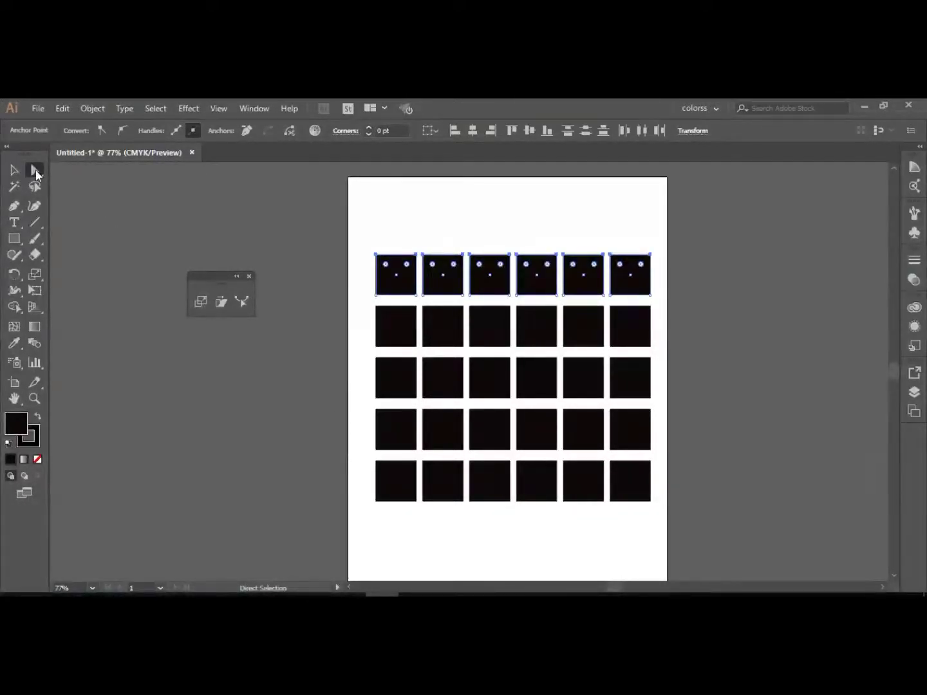
Direct-select all grid anchor points except the right edge's and shear them so the last column looks like a building's receding side.
drag(359, 243, 648, 519)
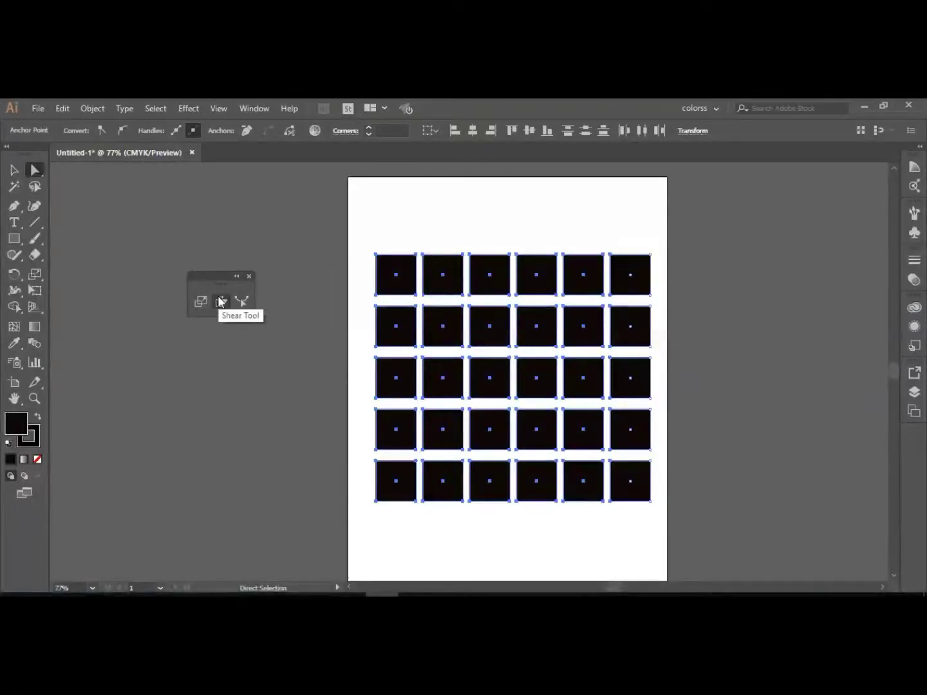
click(220, 302)
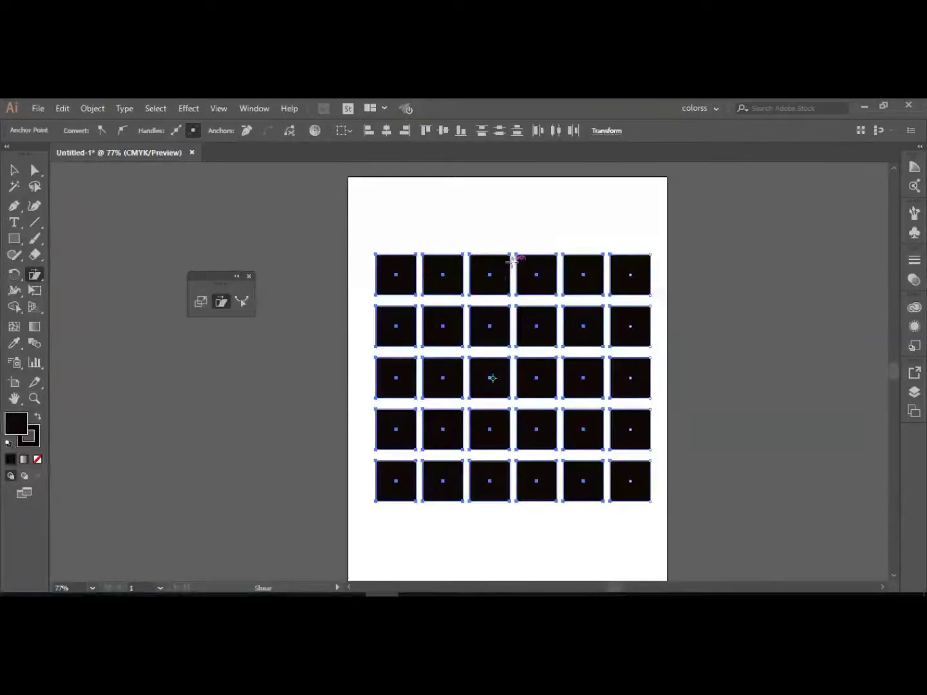
drag(495, 273, 538, 279)
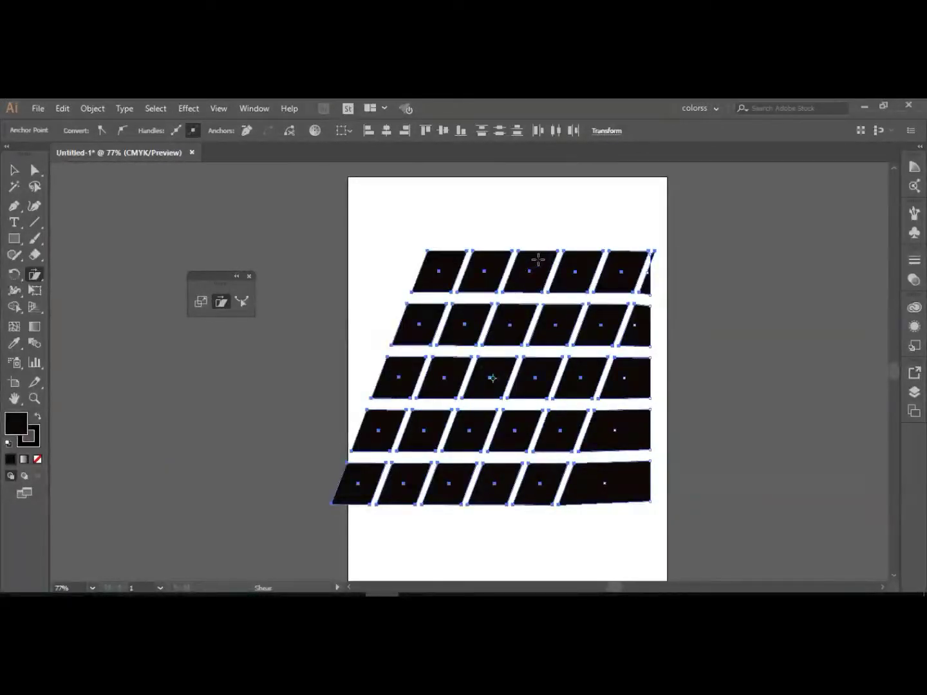
mouse_move(538, 259)
mouse_down()
mouse_move(518, 256)
mouse_move(541, 251)
mouse_move(510, 250)
mouse_move(562, 243)
mouse_move(535, 246)
mouse_up()
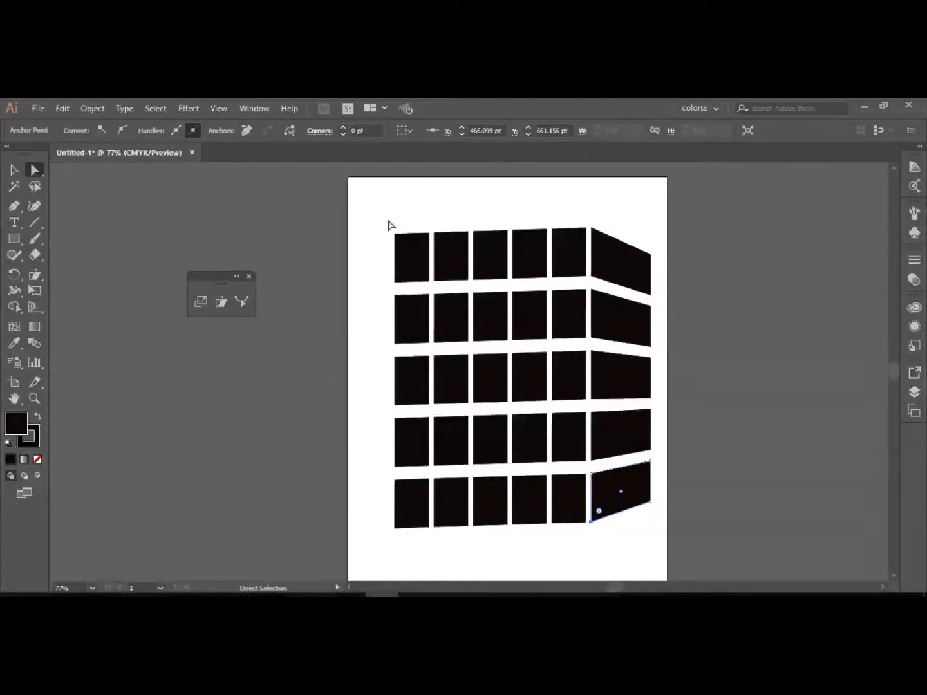
Delete the sheared grid and the leftover vertical segments along the artboard's right side.
drag(388, 226, 634, 559)
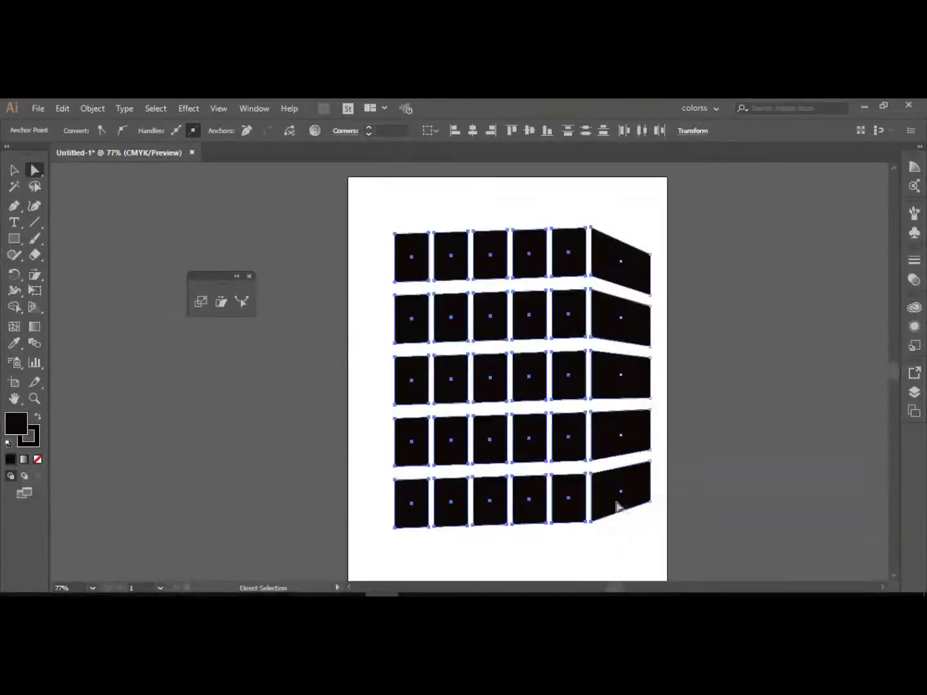
key(Delete)
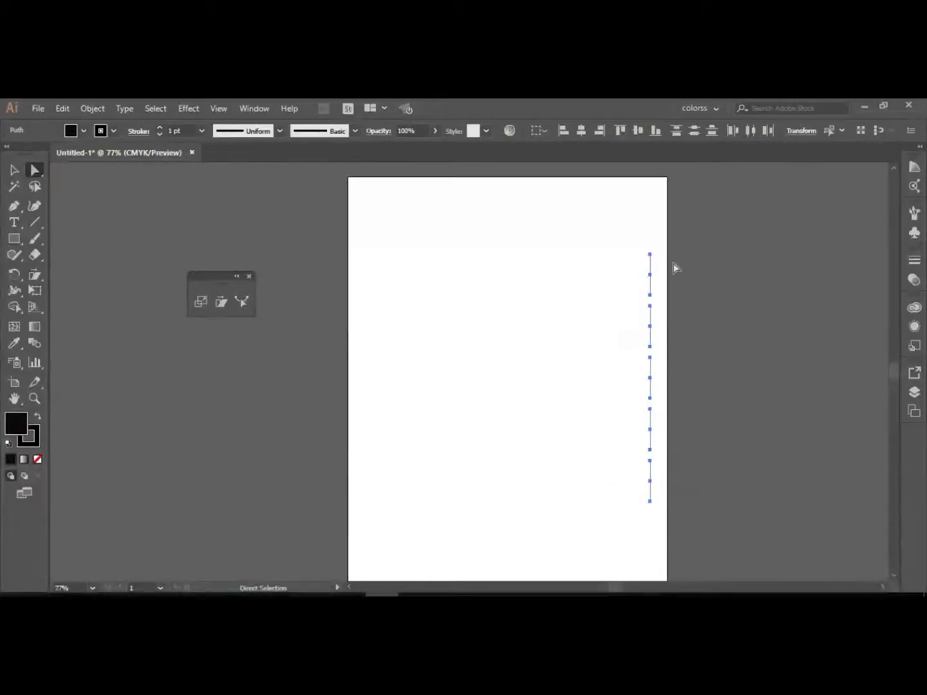
drag(639, 249, 659, 508)
key(ctrl+shift+a)
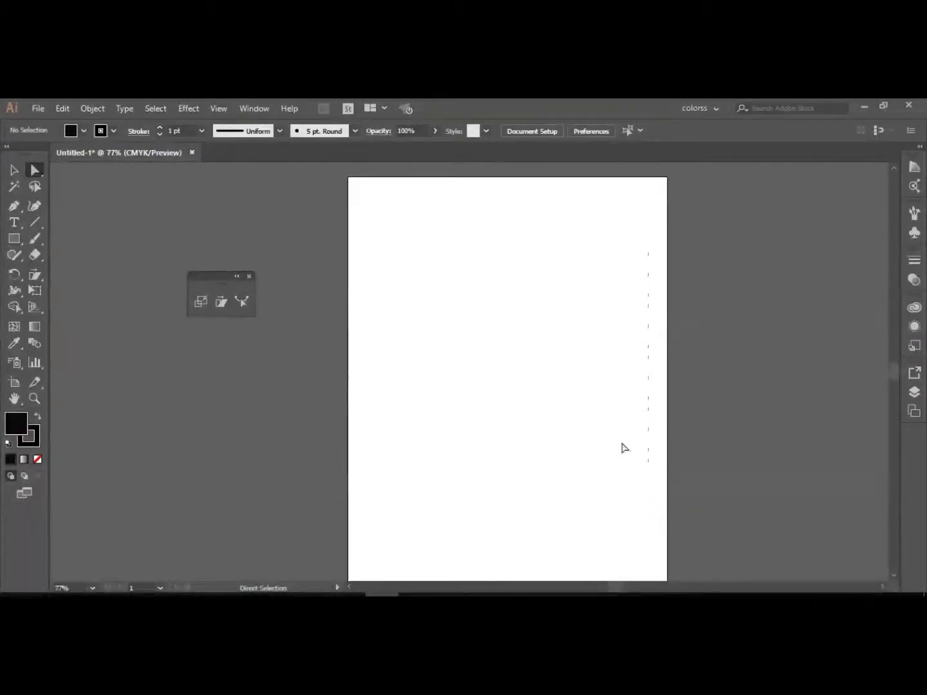
click(13, 172)
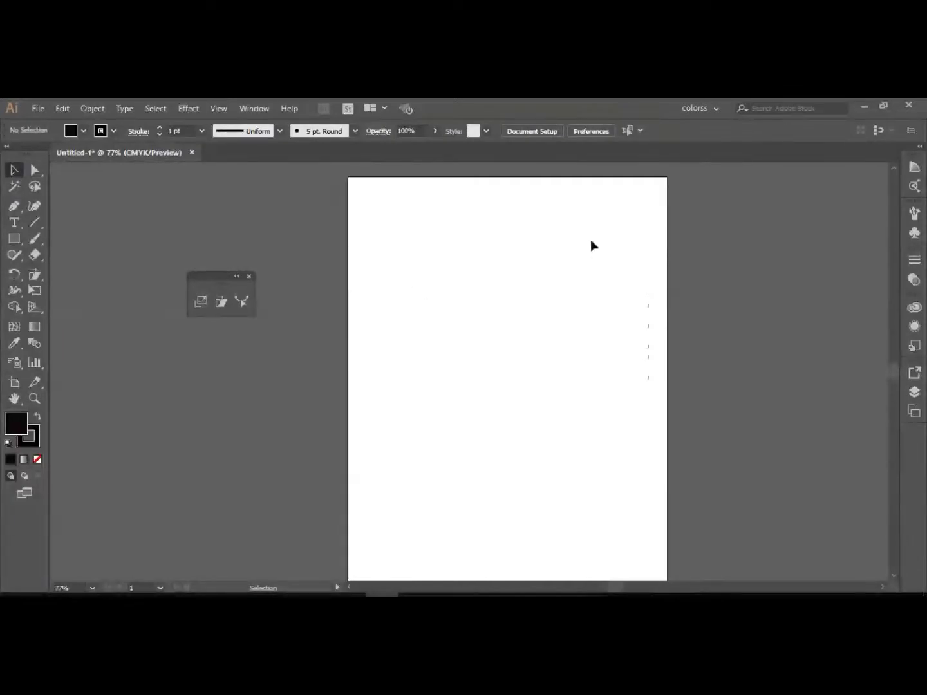
drag(604, 229, 658, 468)
Draw a tall, narrow rectangle in the middle of the artboard and fill it with light pinkish grey.
click(14, 240)
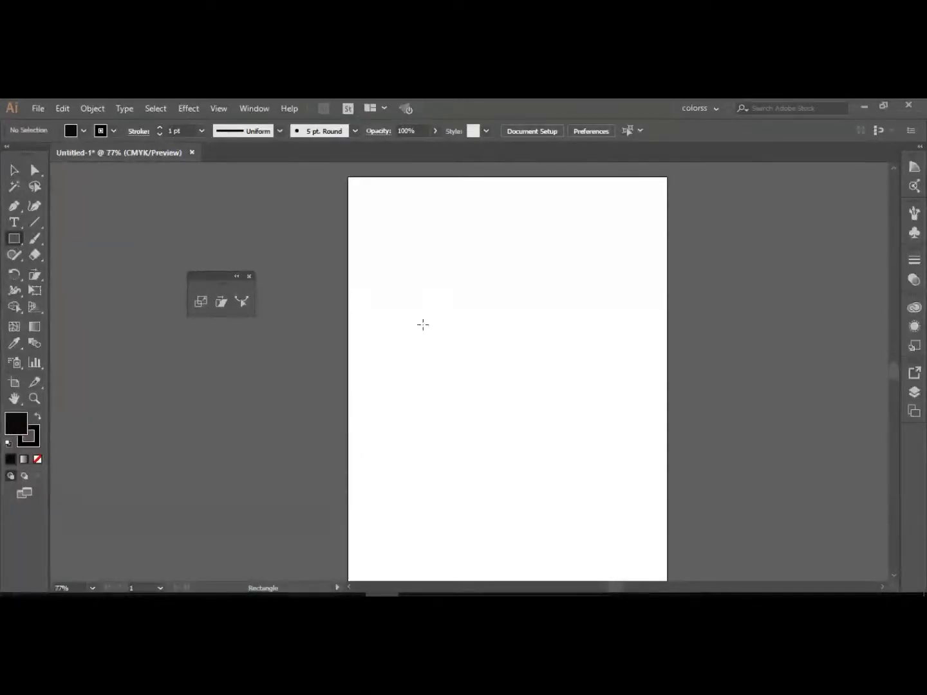
drag(446, 245, 507, 534)
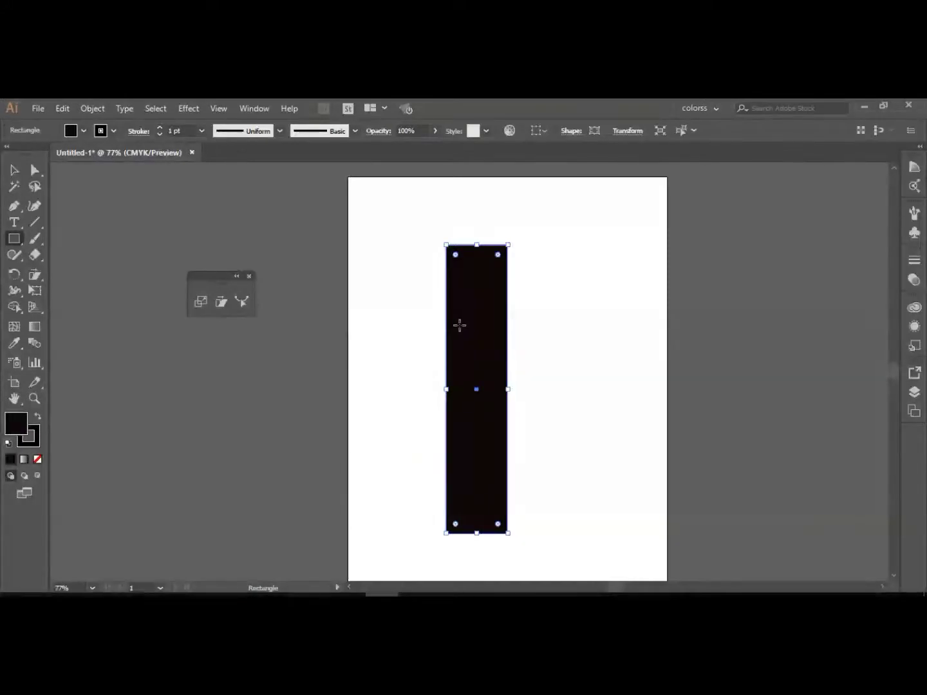
double_click(16, 422)
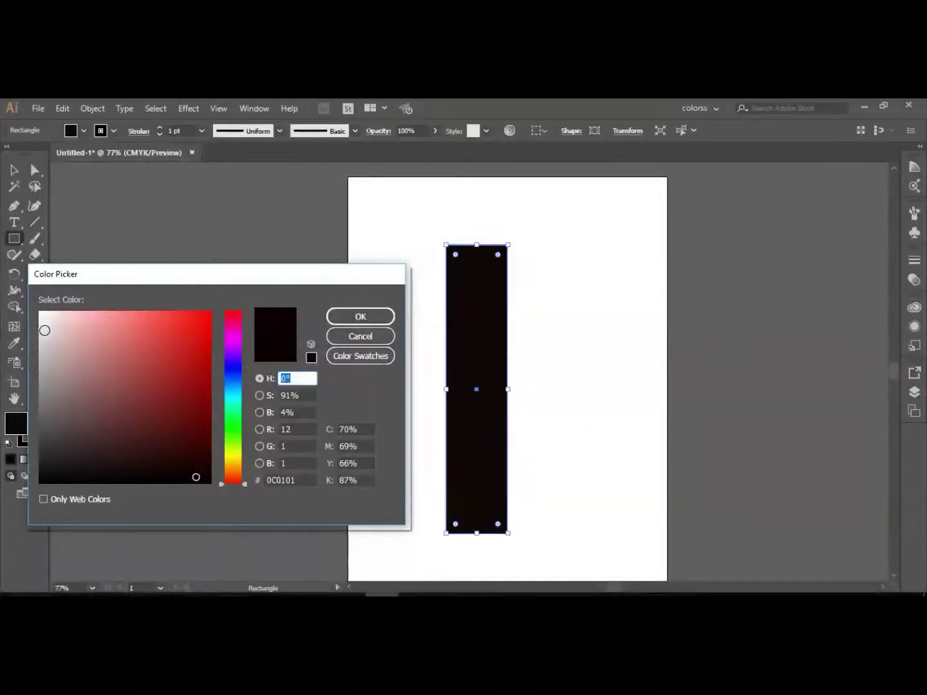
click(44, 330)
click(360, 316)
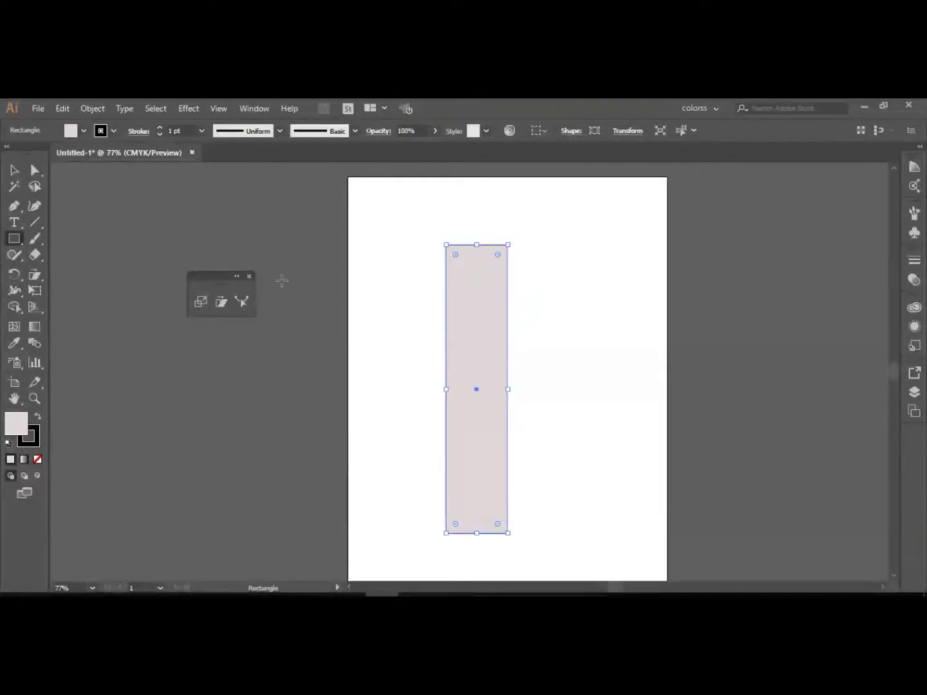
Bulge the rectangle's upper right side by adding an anchor point, pulling it outward and converting it to a smooth curve.
click(16, 208)
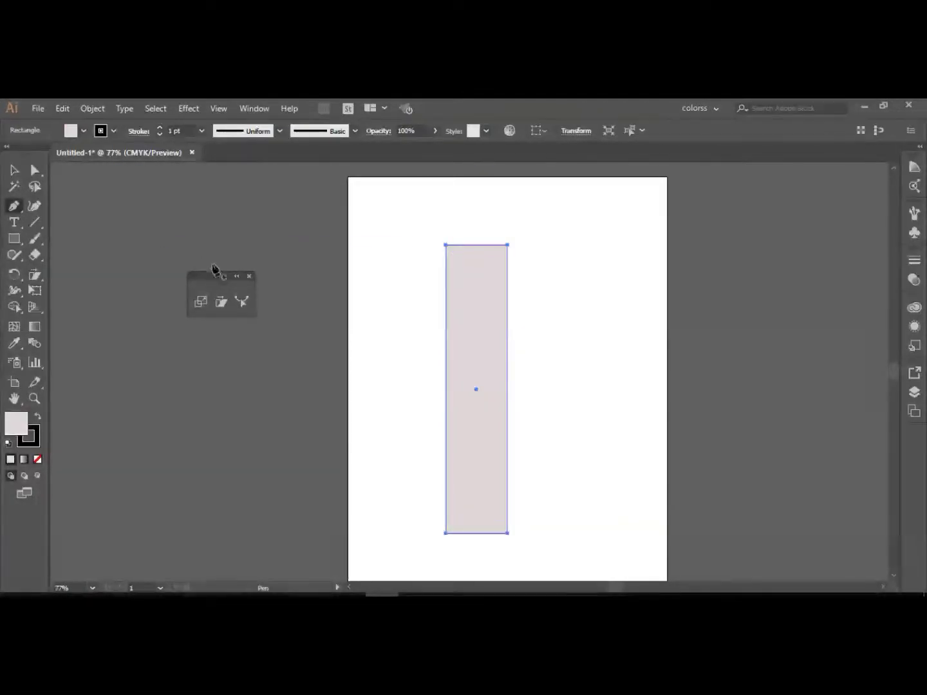
click(507, 290)
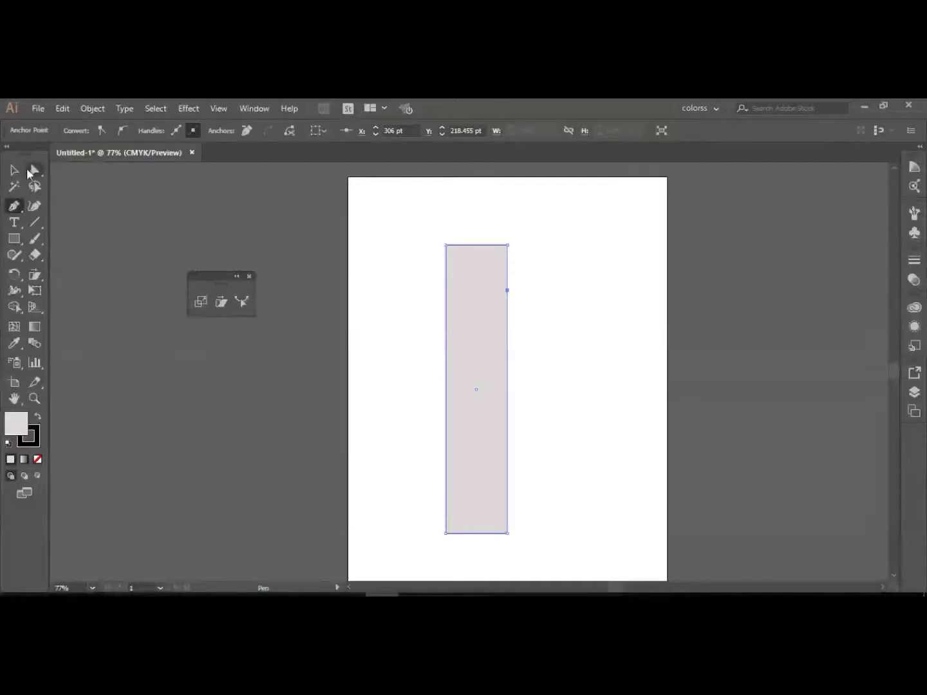
click(36, 171)
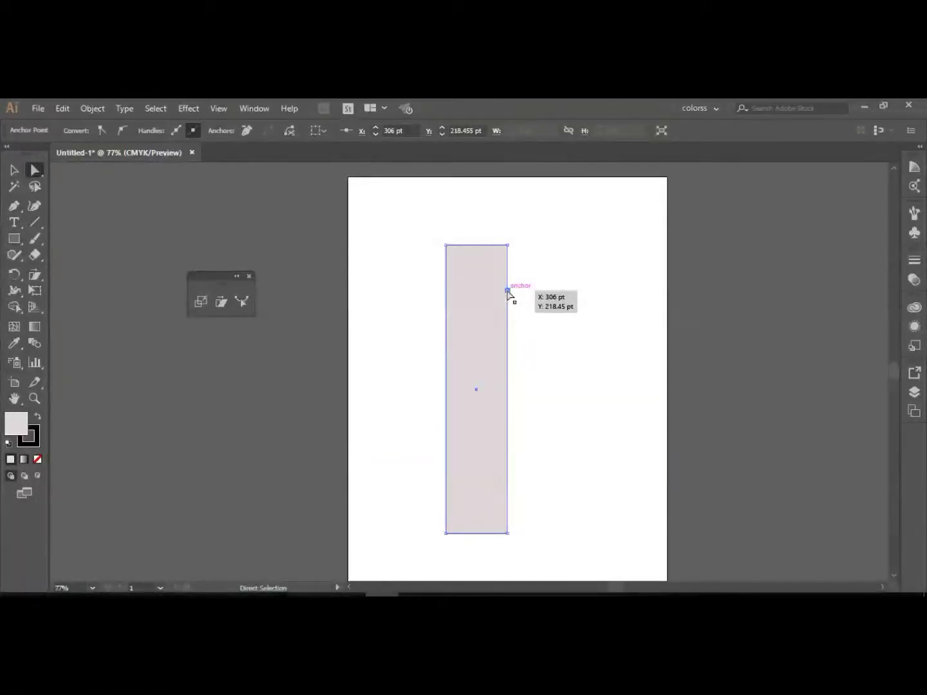
drag(507, 291, 537, 292)
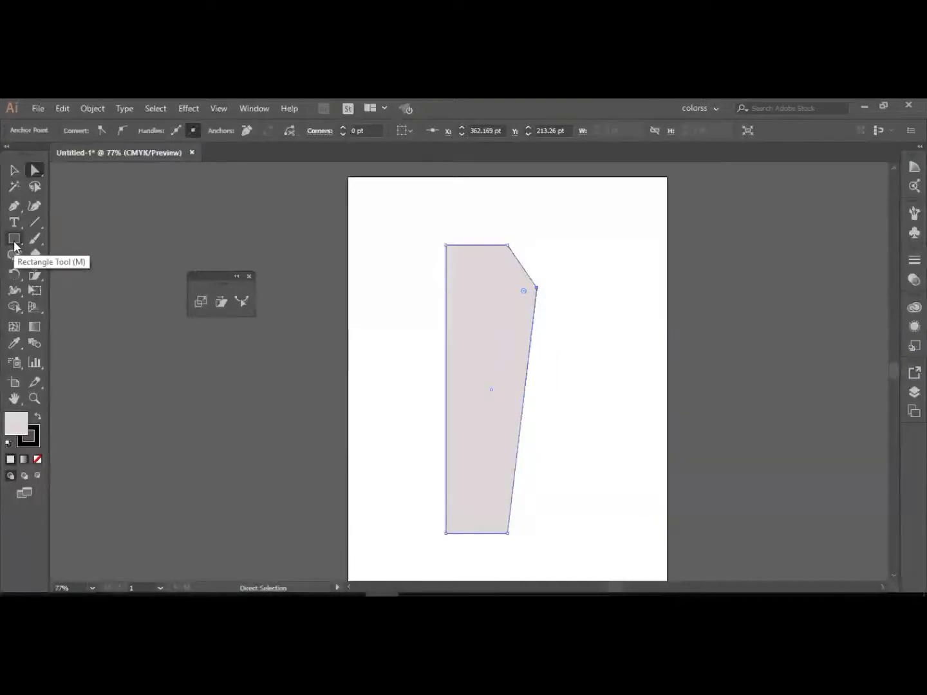
drag(17, 212, 67, 254)
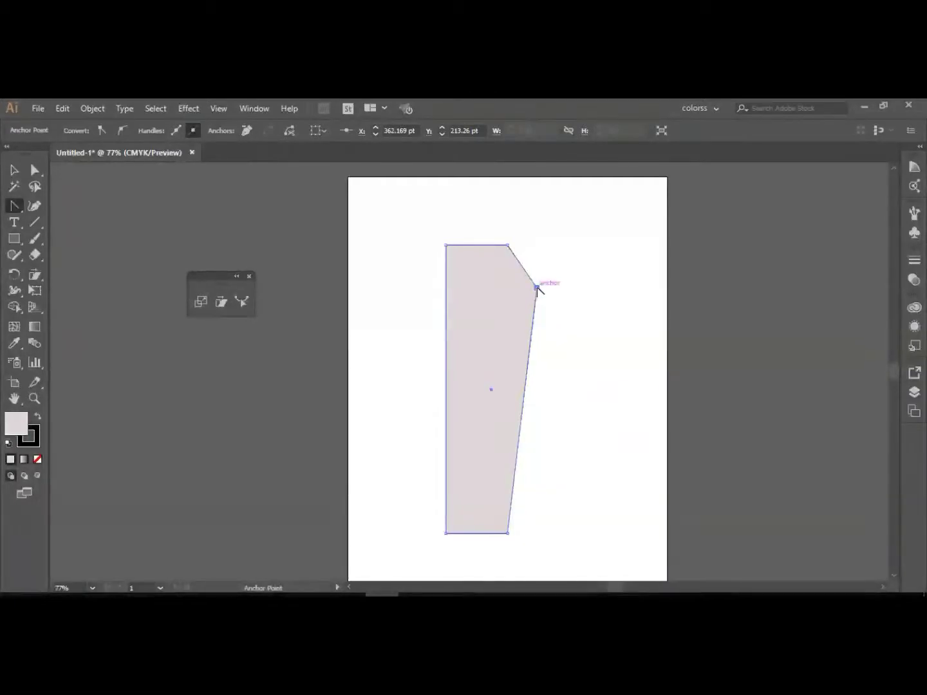
drag(536, 288, 538, 323)
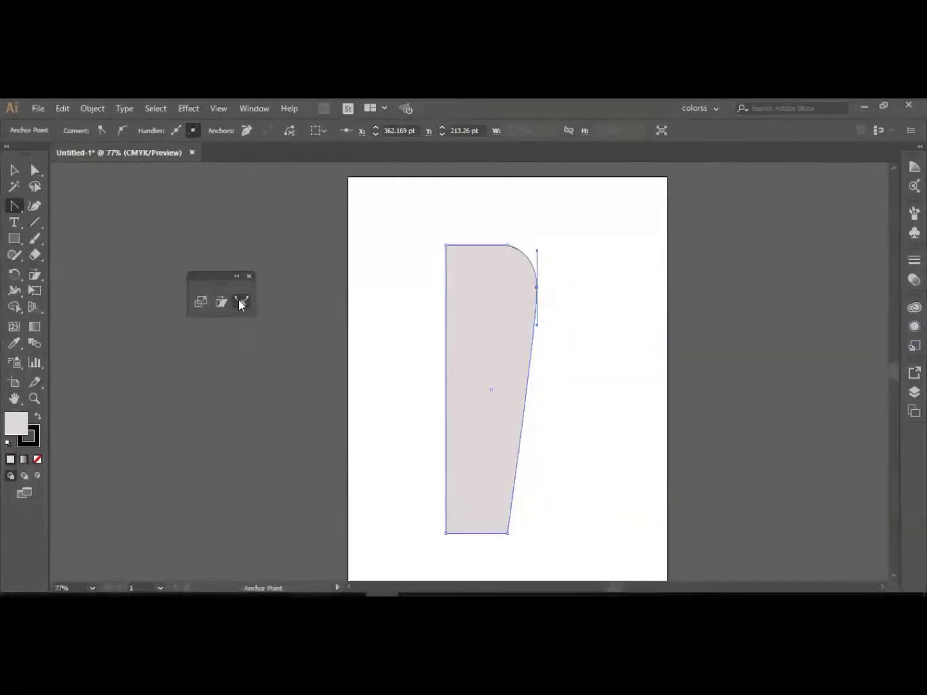
Undo the curve, the move and the added anchor point to restore the plain rectangle.
key(ctrl+z)
key(ctrl+z)
key(ctrl+z)
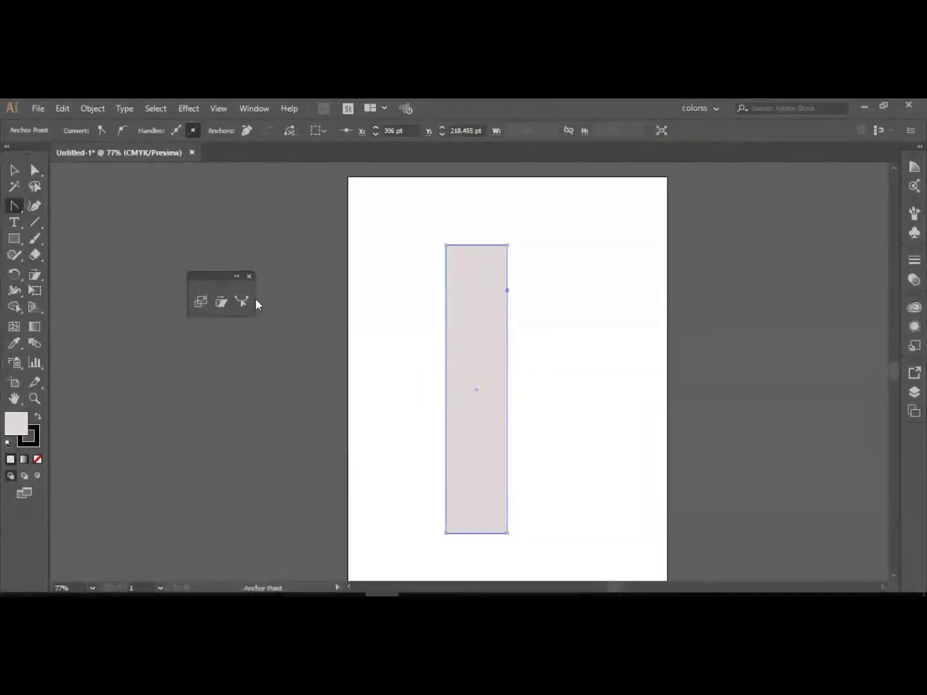
key(ctrl+z)
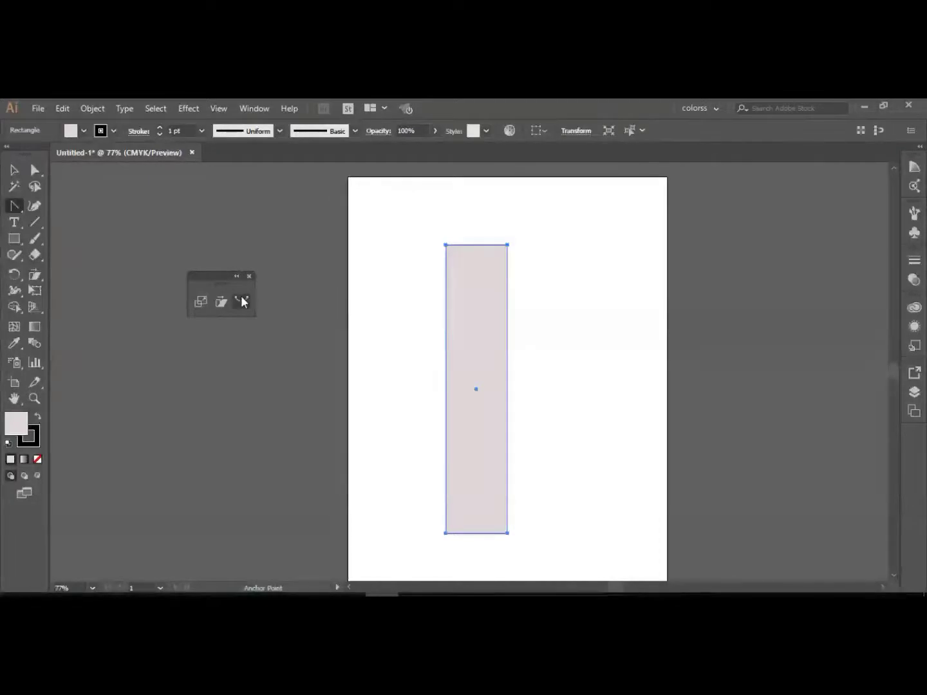
Bulge the rectangle's upper right side outward with the Reshape tool, placing its curved point at about X 376 pt, Y 183 pt.
click(35, 171)
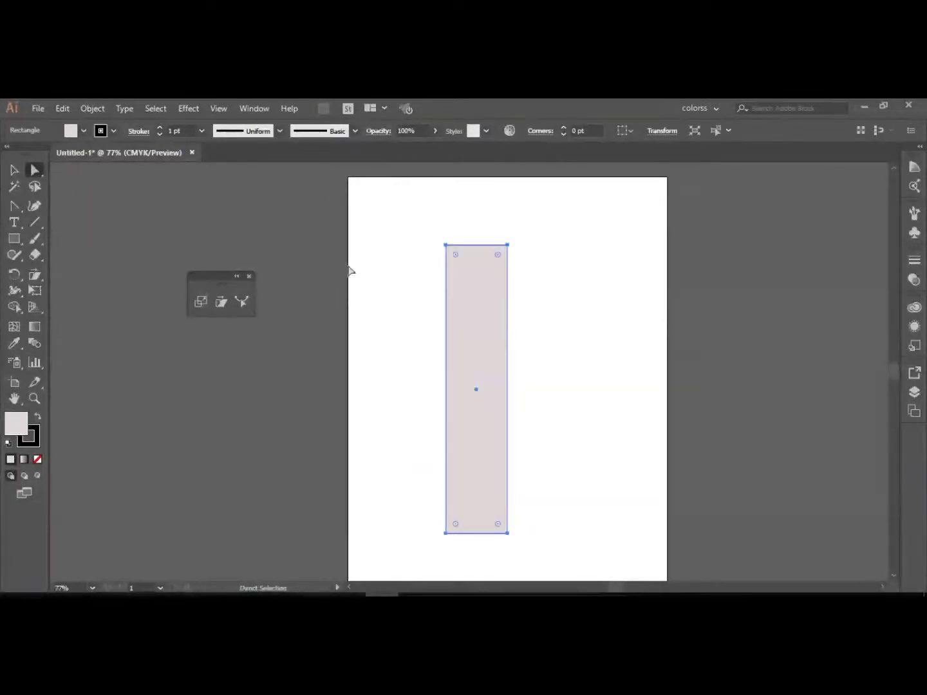
drag(501, 281, 489, 333)
click(243, 303)
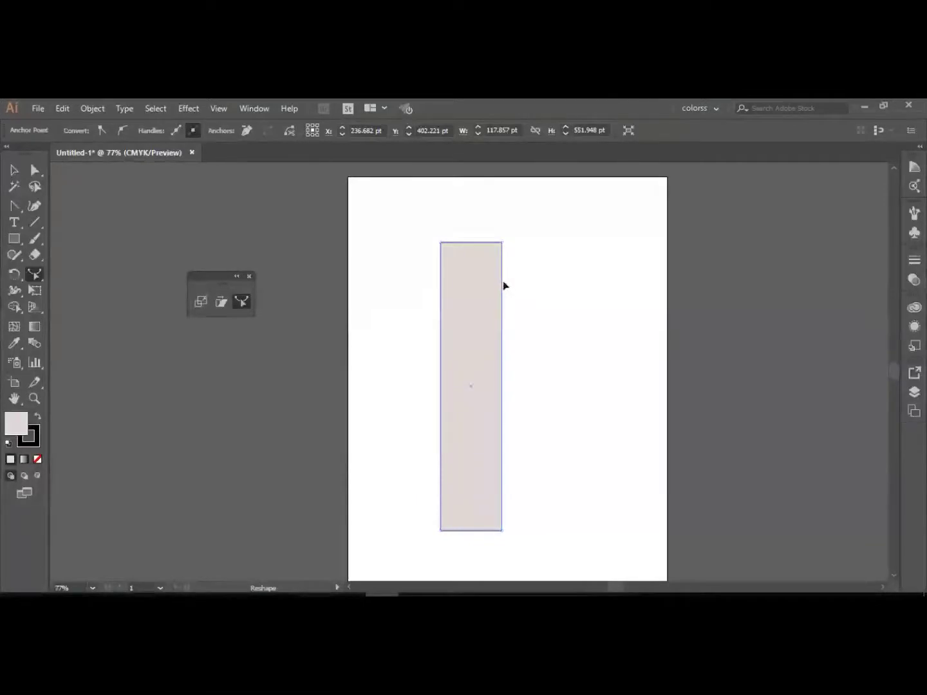
drag(504, 286, 544, 273)
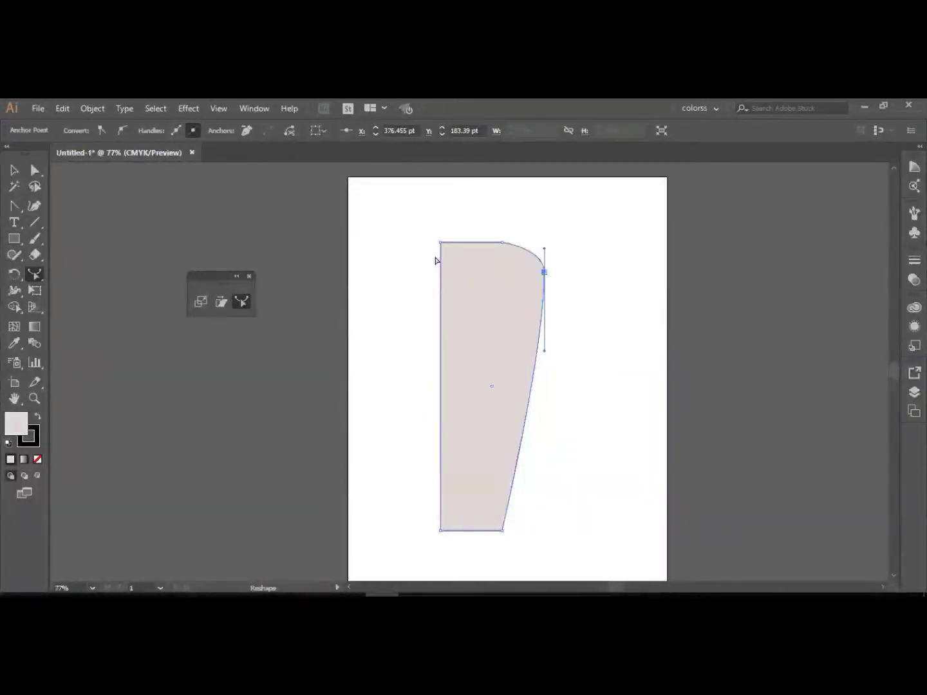
Show the rulers and place a horizontal guide level with the bulge's anchor point on the right side.
key(ctrl)
key(ctrl+r)
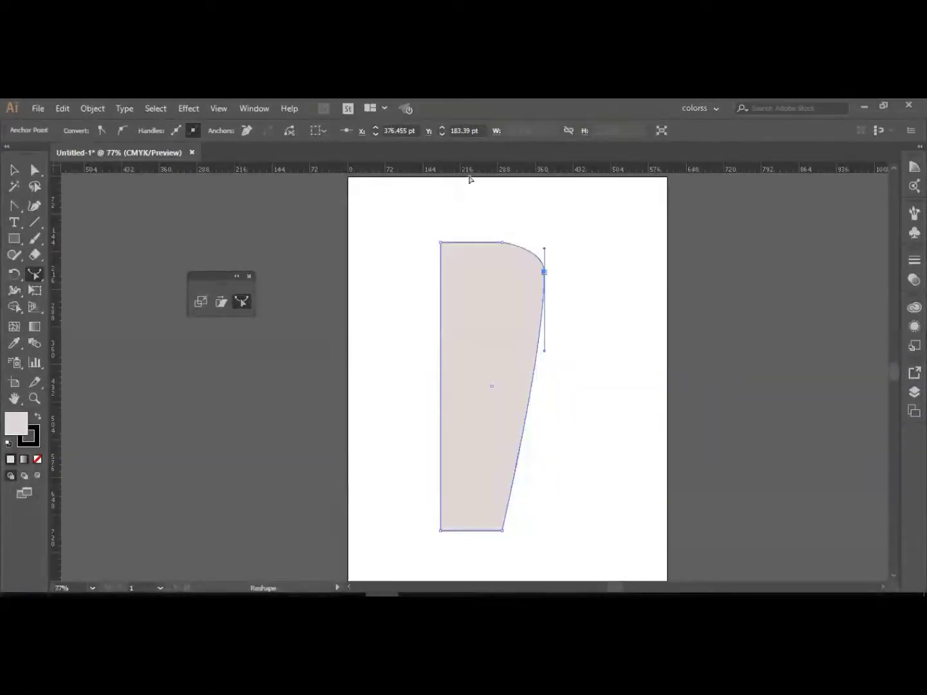
drag(470, 172, 475, 271)
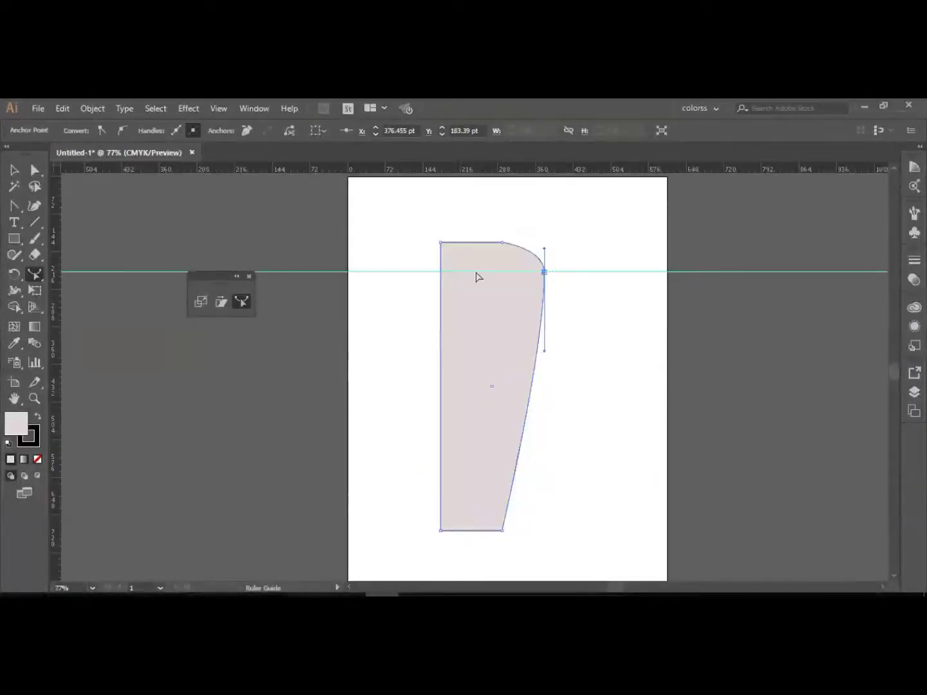
click(251, 108)
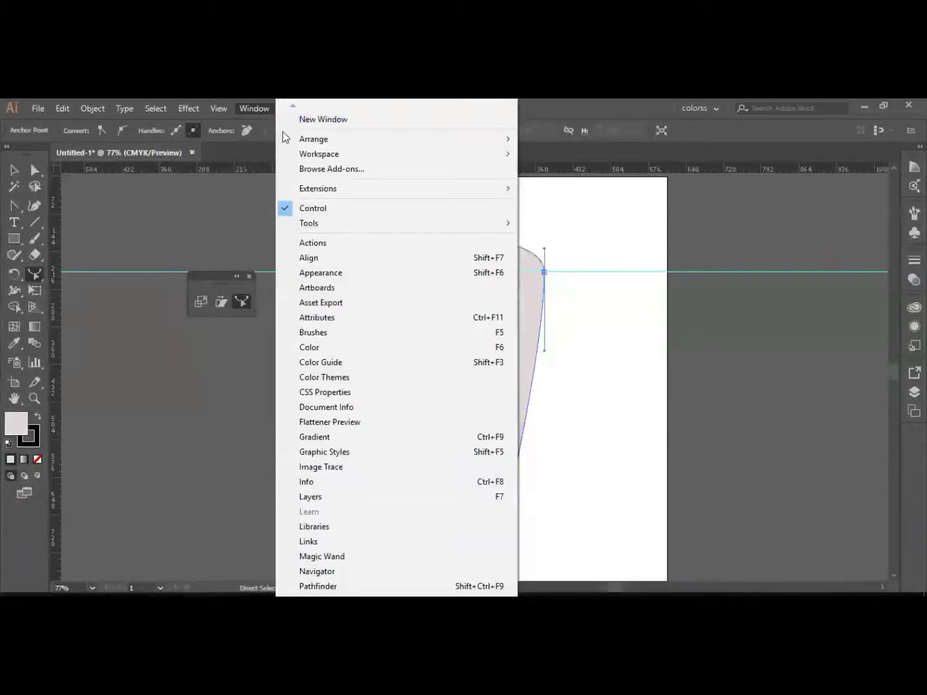
mouse_move(286, 140)
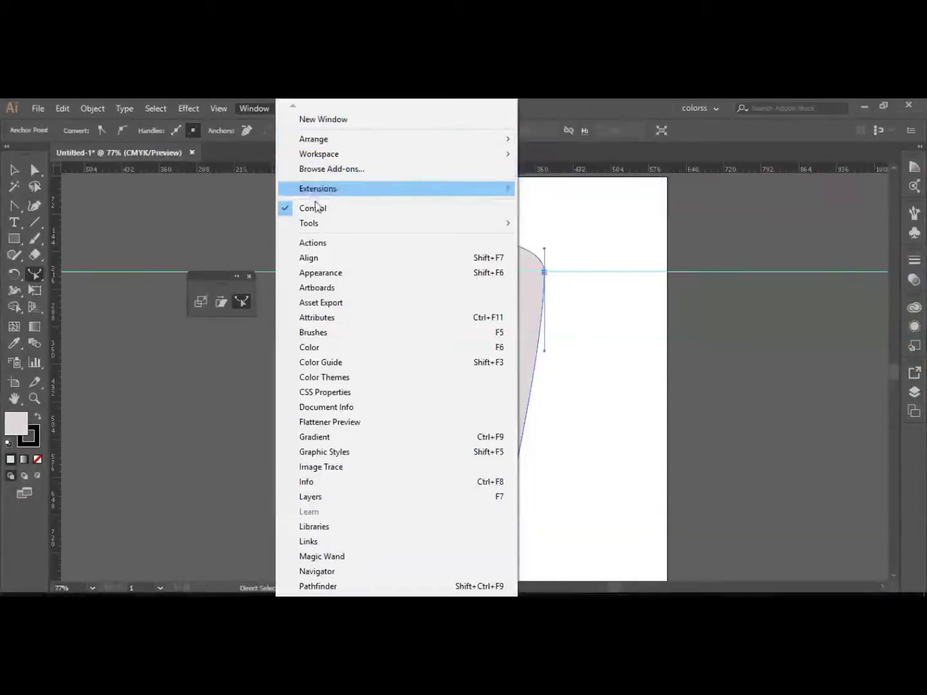
click(607, 399)
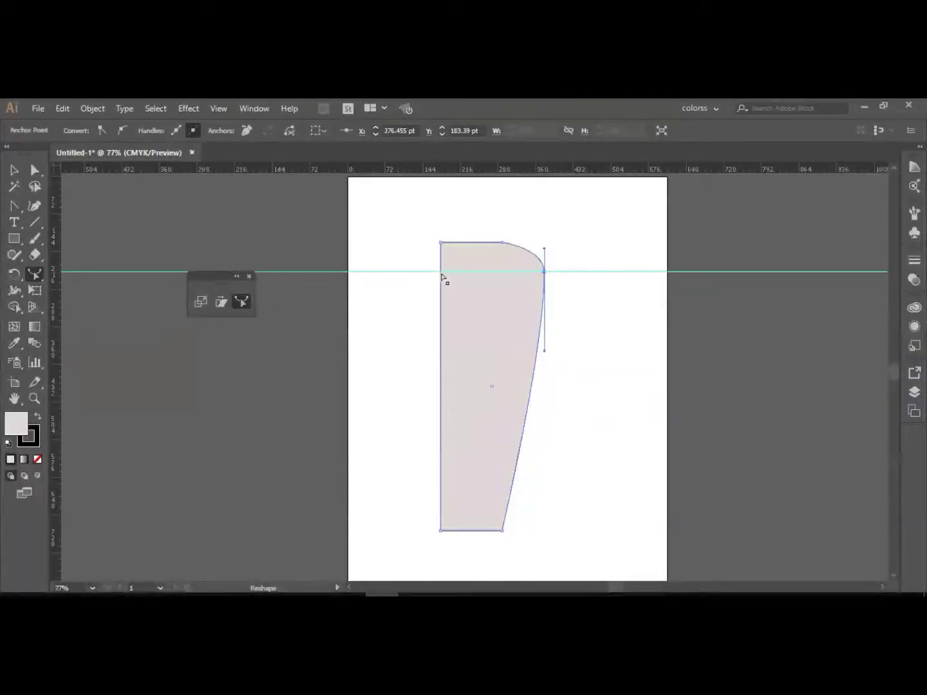
Reshape the outline into a vase by bulging the upper left side at the guide and pulling both lower sides and the right bulge inward.
drag(441, 275, 412, 273)
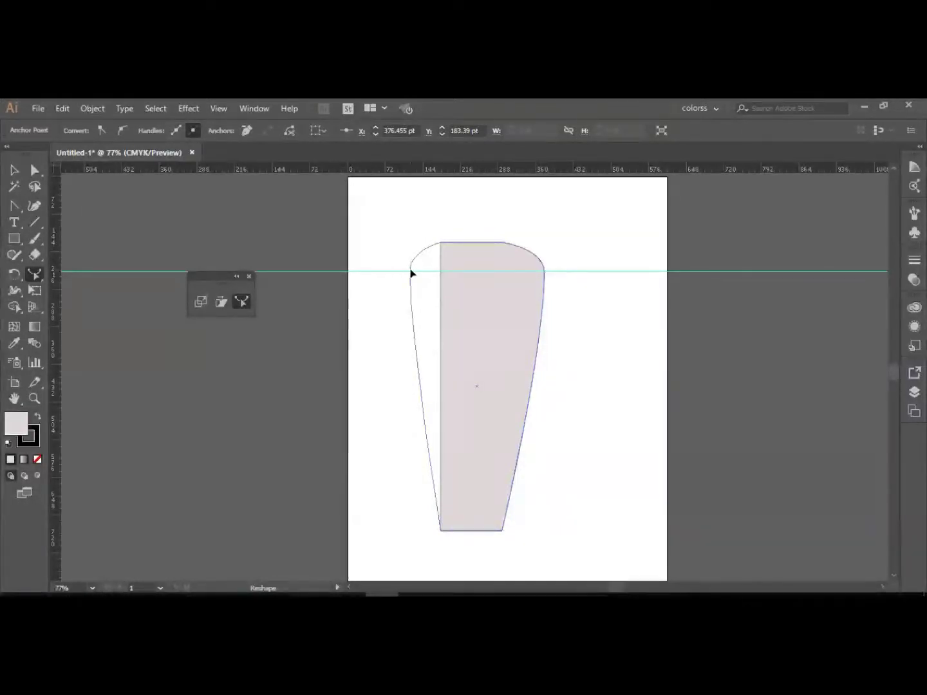
drag(409, 275, 413, 271)
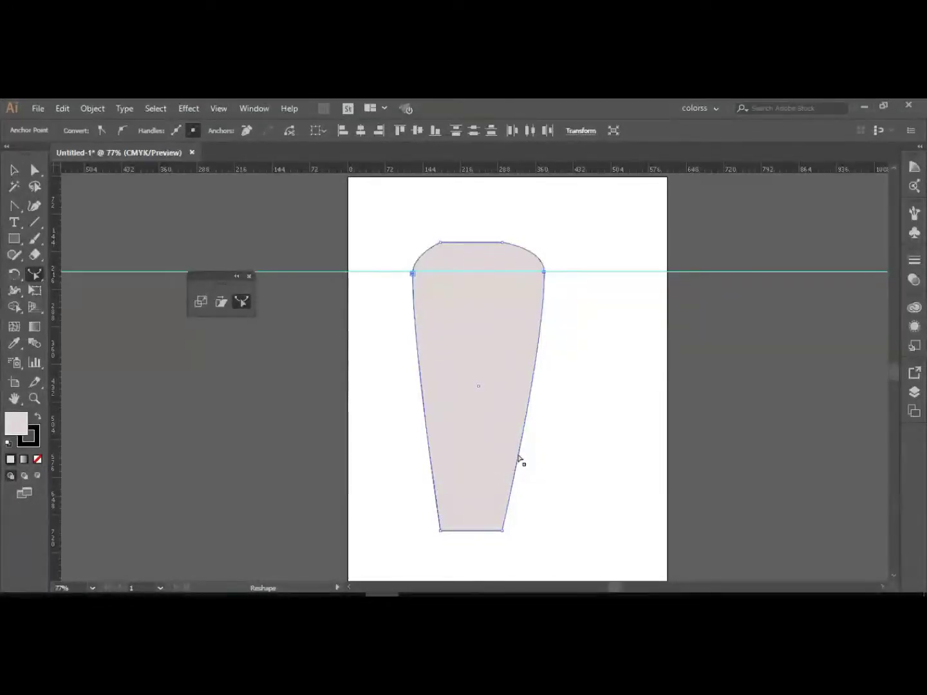
drag(518, 456, 506, 449)
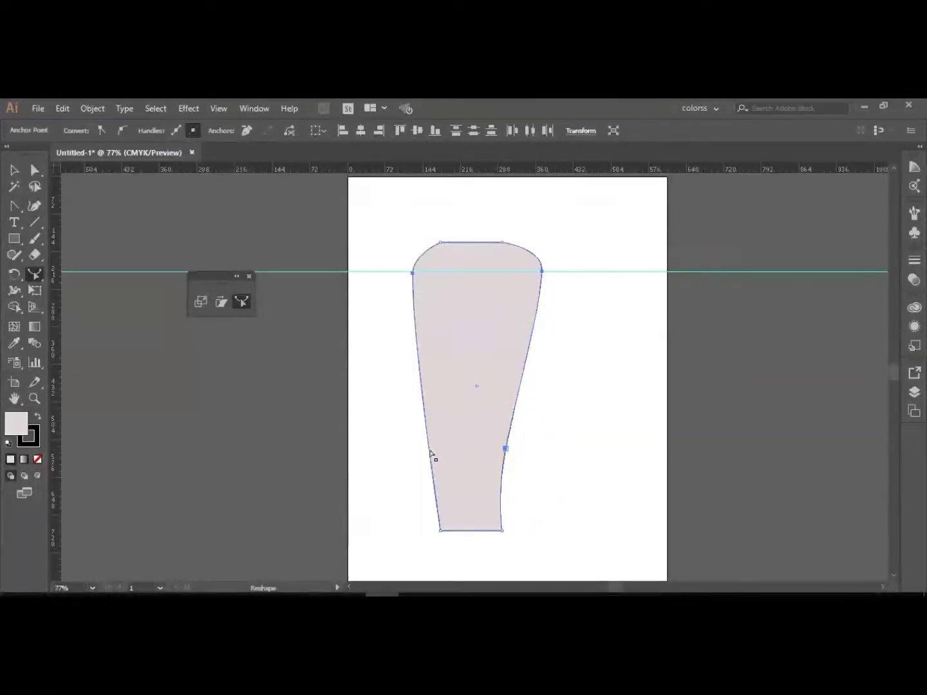
drag(432, 453, 442, 453)
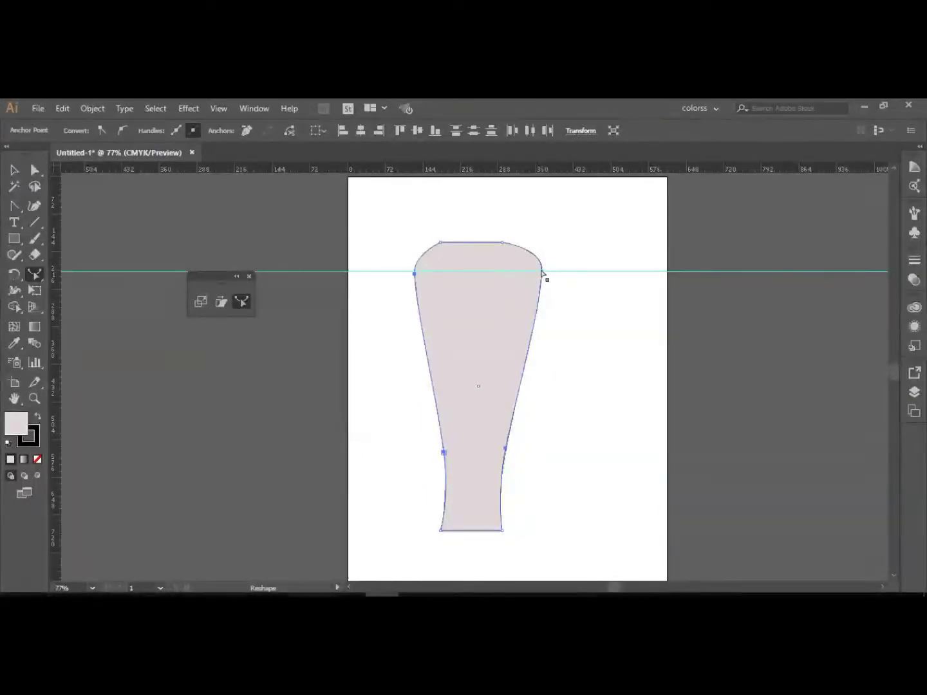
drag(541, 274, 533, 270)
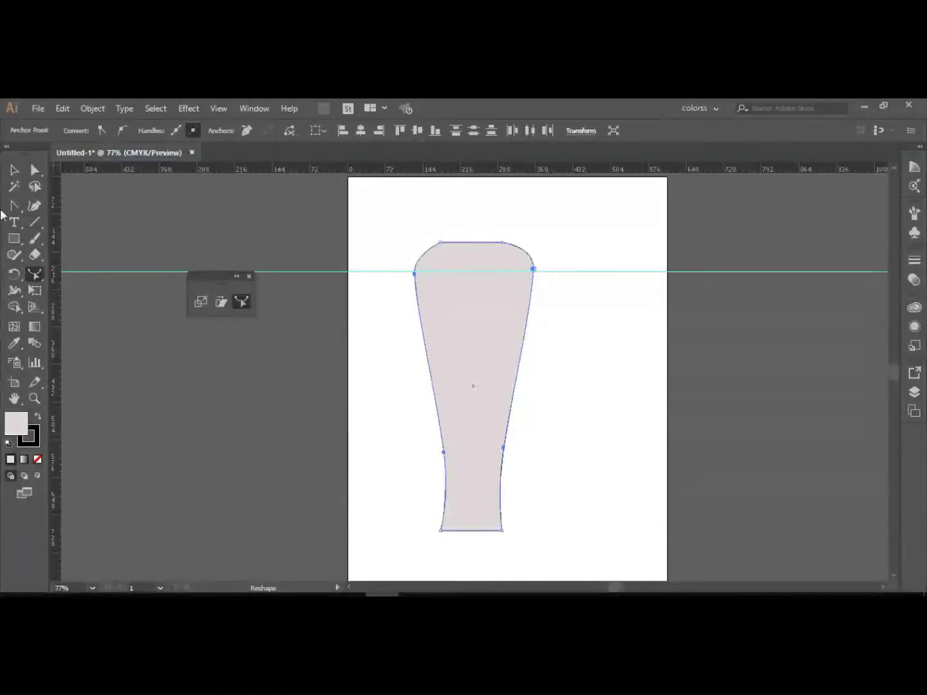
Draw an ellipse about 169 by 68 pt resting on the vase's top edge.
click(15, 240)
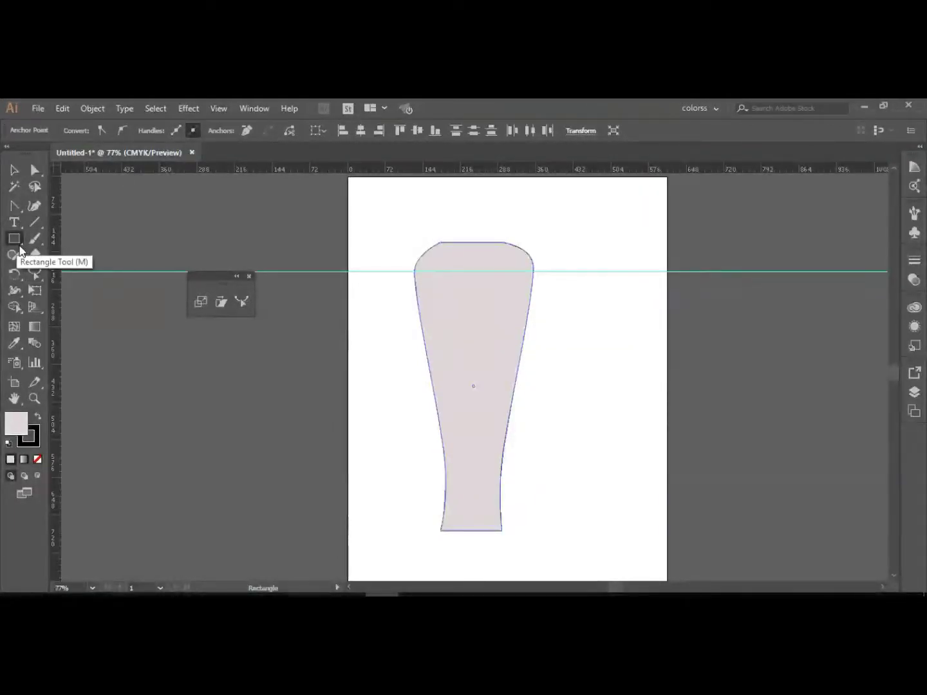
click(15, 240)
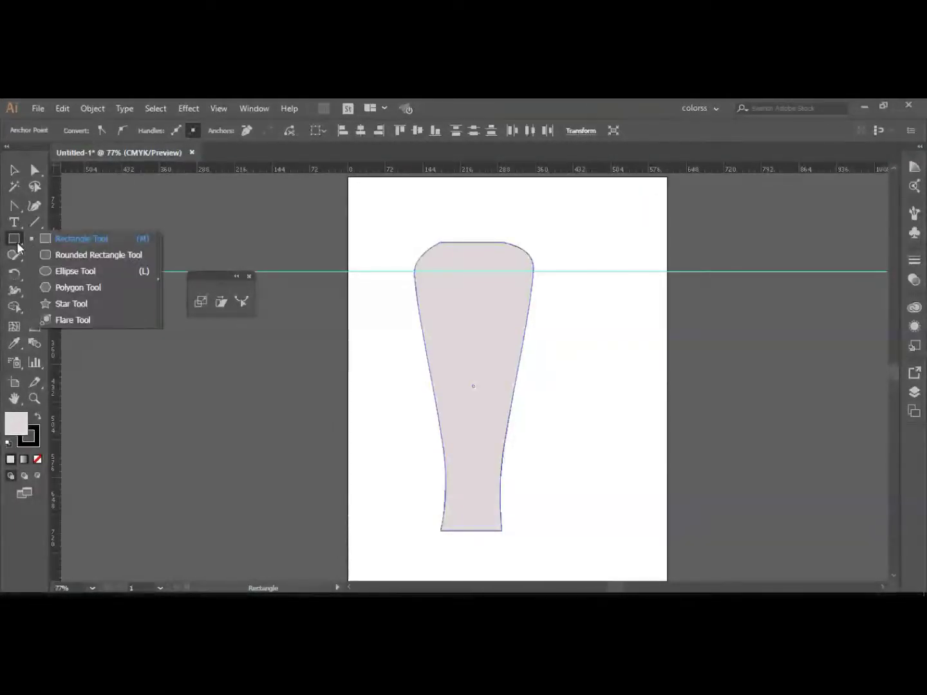
click(75, 271)
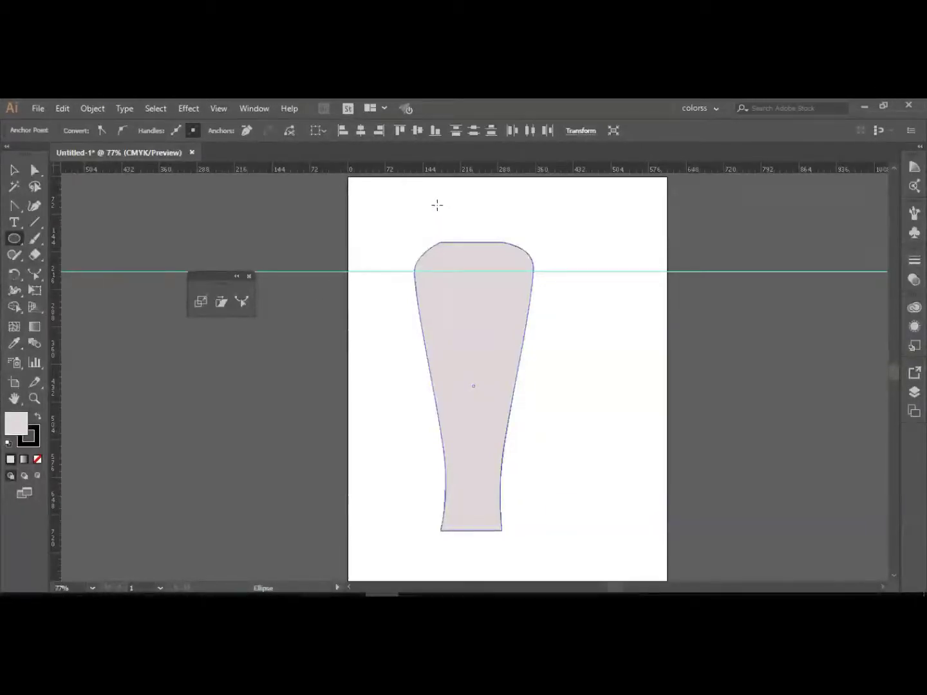
drag(437, 204, 525, 242)
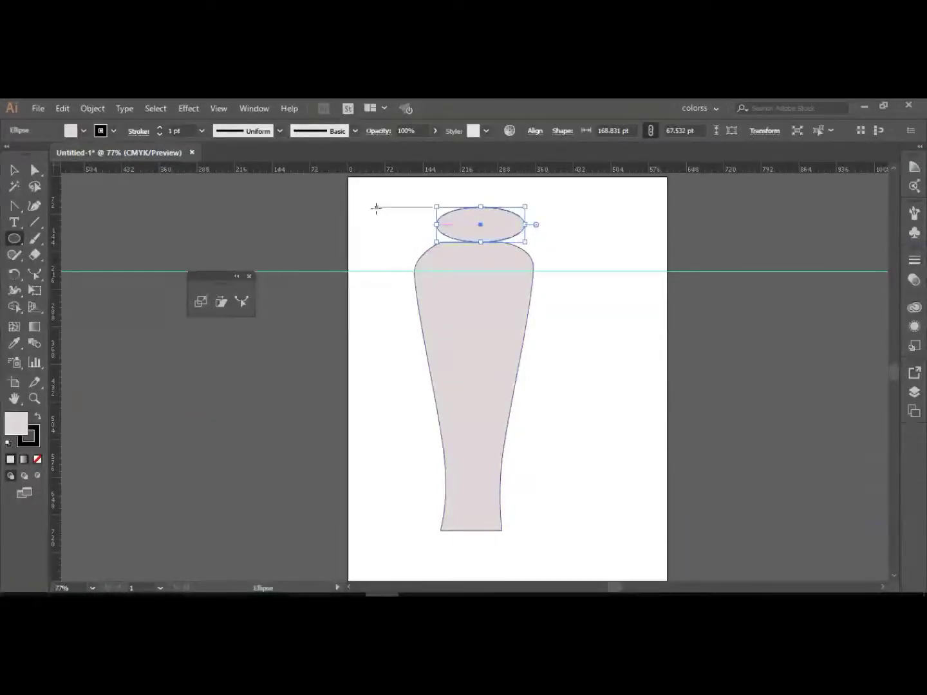
Align the ellipse and the vase body on their horizontal centers.
key(a)
click(13, 170)
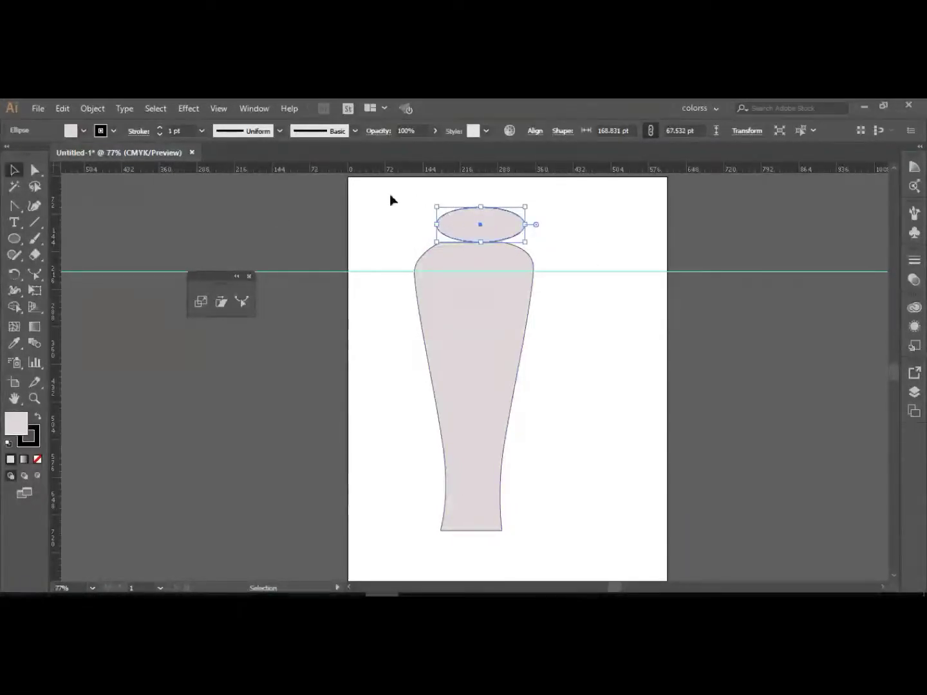
drag(391, 193, 542, 393)
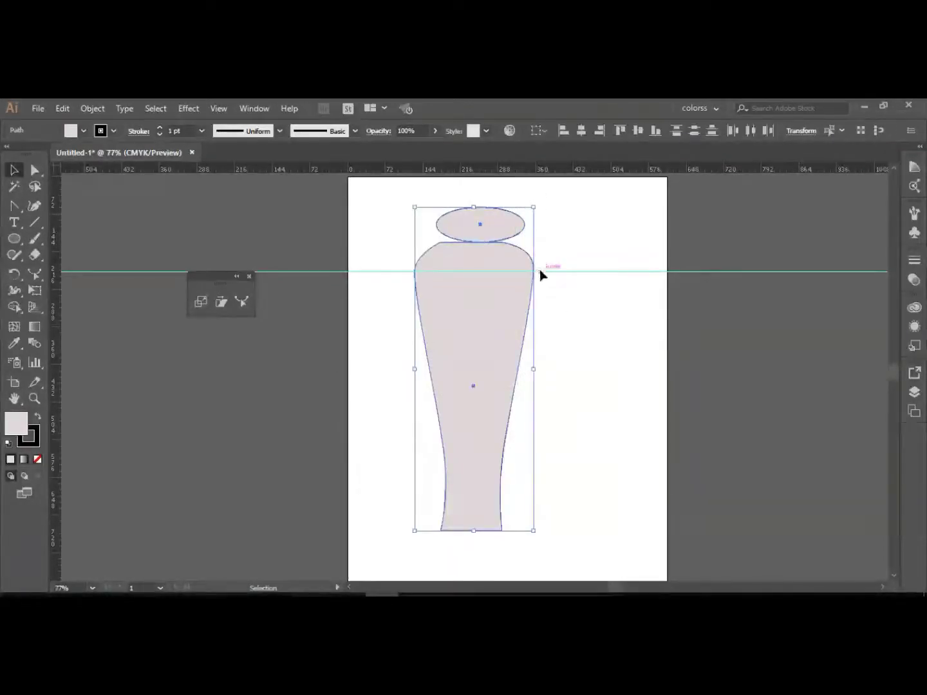
click(581, 130)
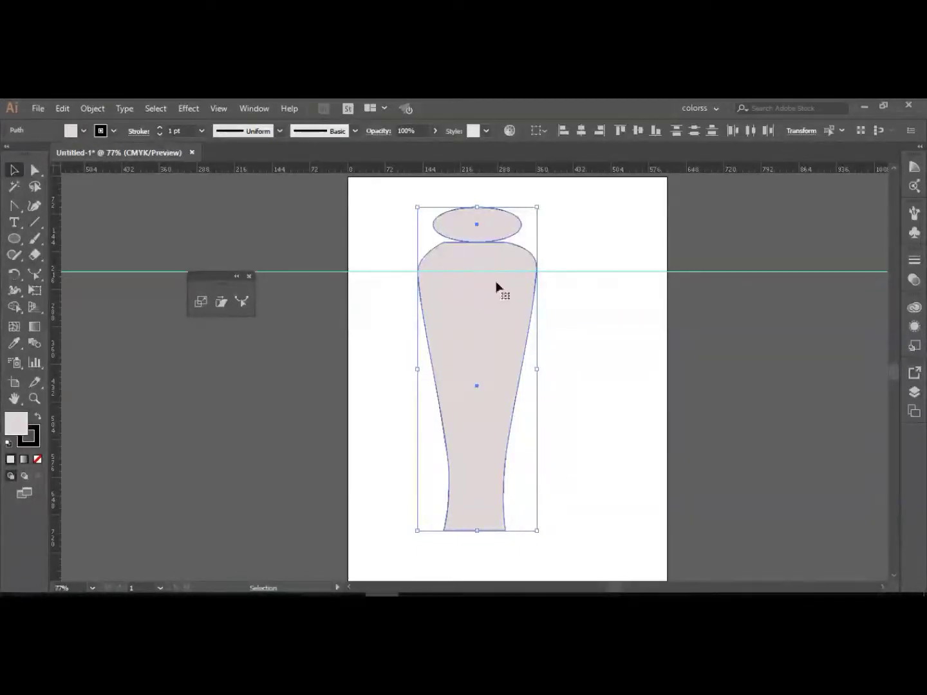
click(356, 207)
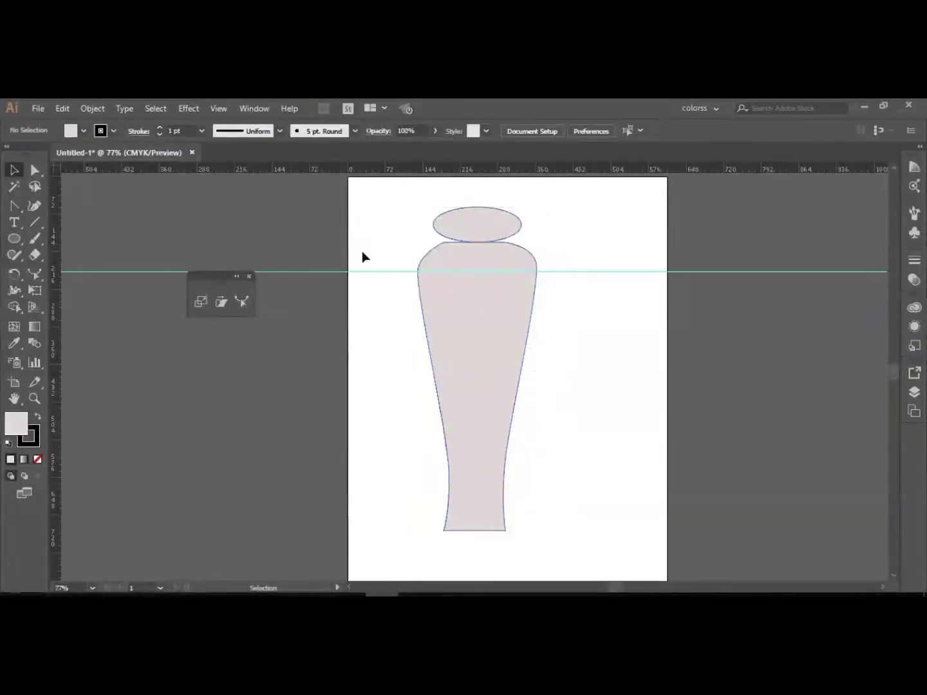
Group the ellipse with the vase body and move the group slightly down and to the right on the artboard.
drag(399, 198, 523, 328)
right_click(499, 274)
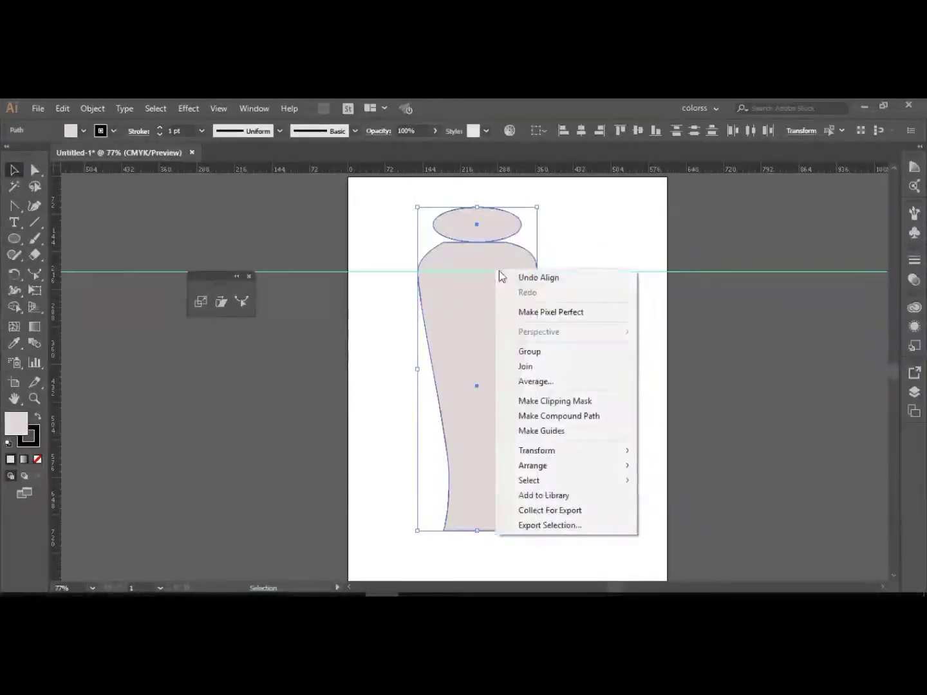
click(538, 354)
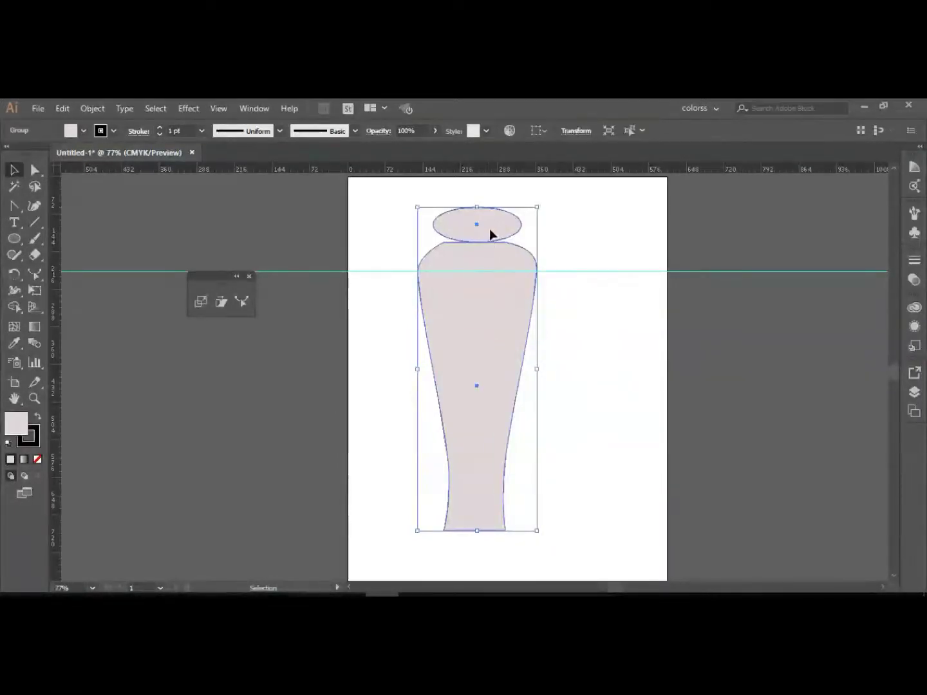
drag(489, 229, 525, 251)
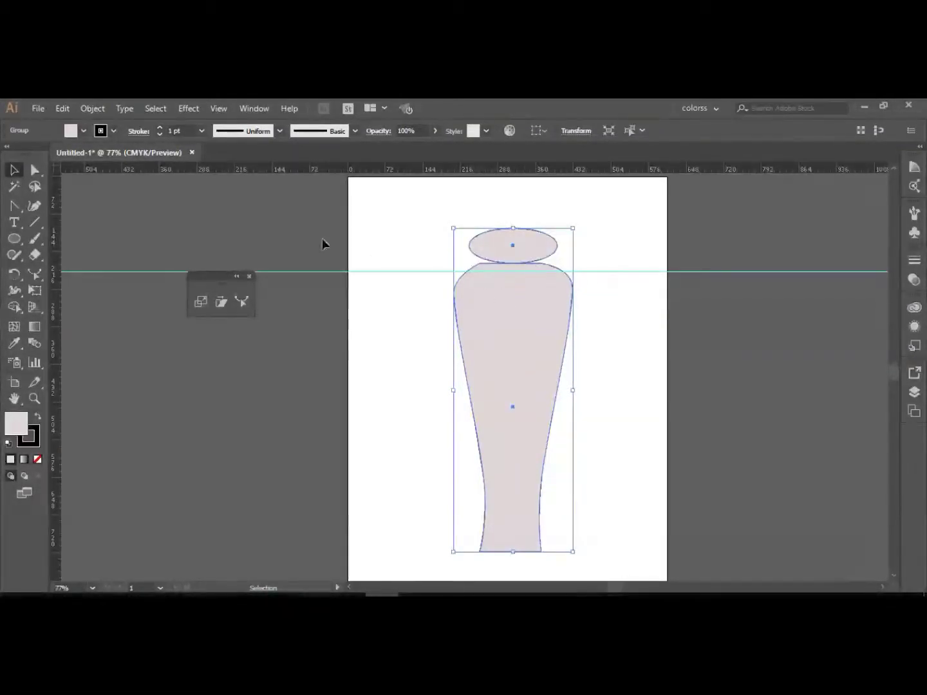
Delete the vase group and clear the rulers and guide from the view.
drag(425, 215, 573, 492)
key(Delete)
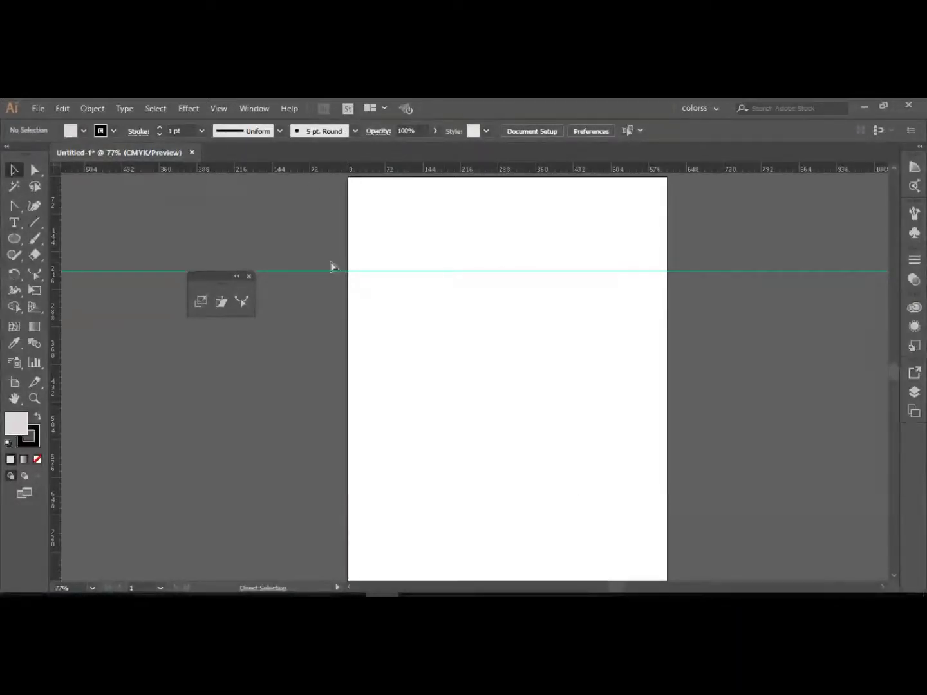
key(ctrl+r)
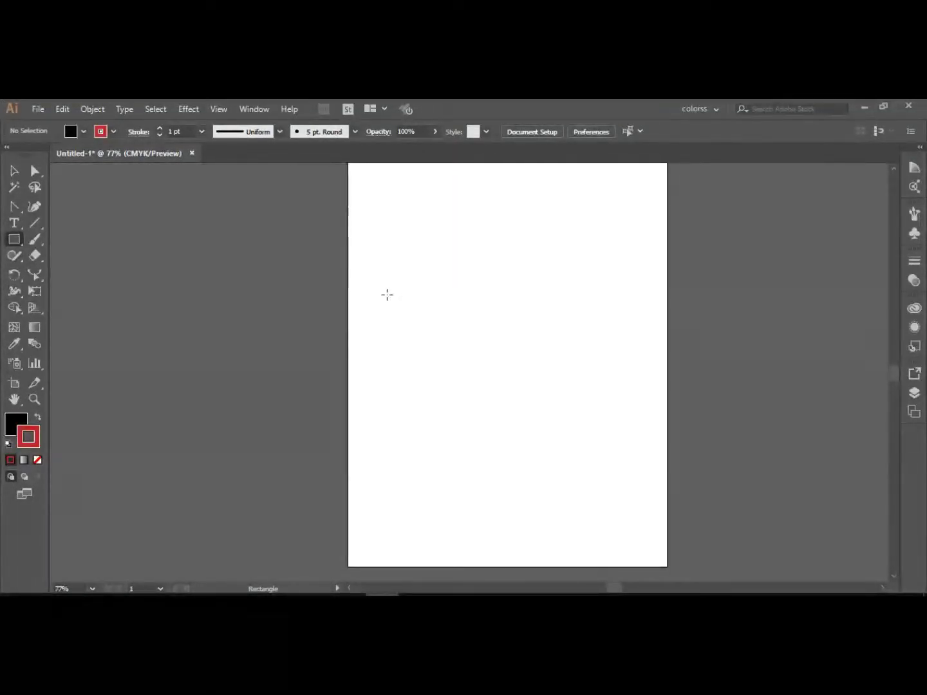
Switch the artboard to landscape orientation and draw a tall, narrow black rectangle near its left side.
click(12, 389)
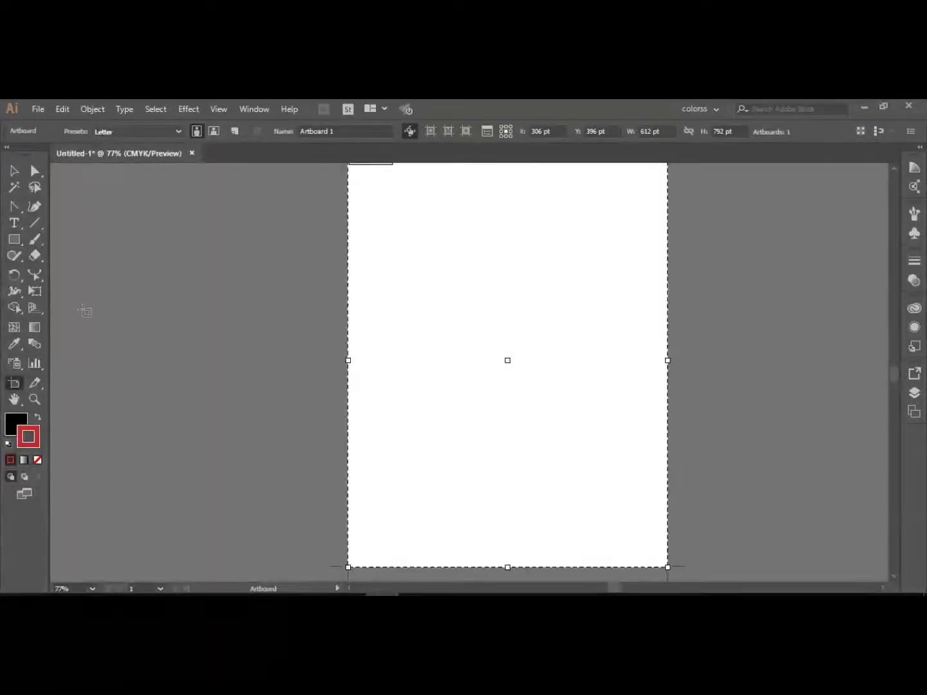
click(214, 131)
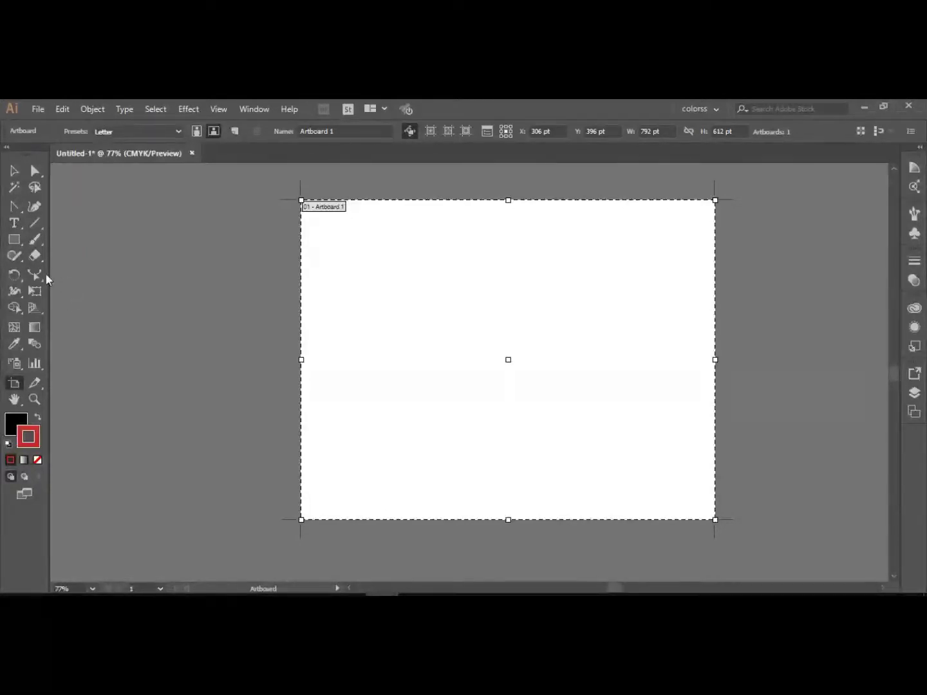
click(15, 239)
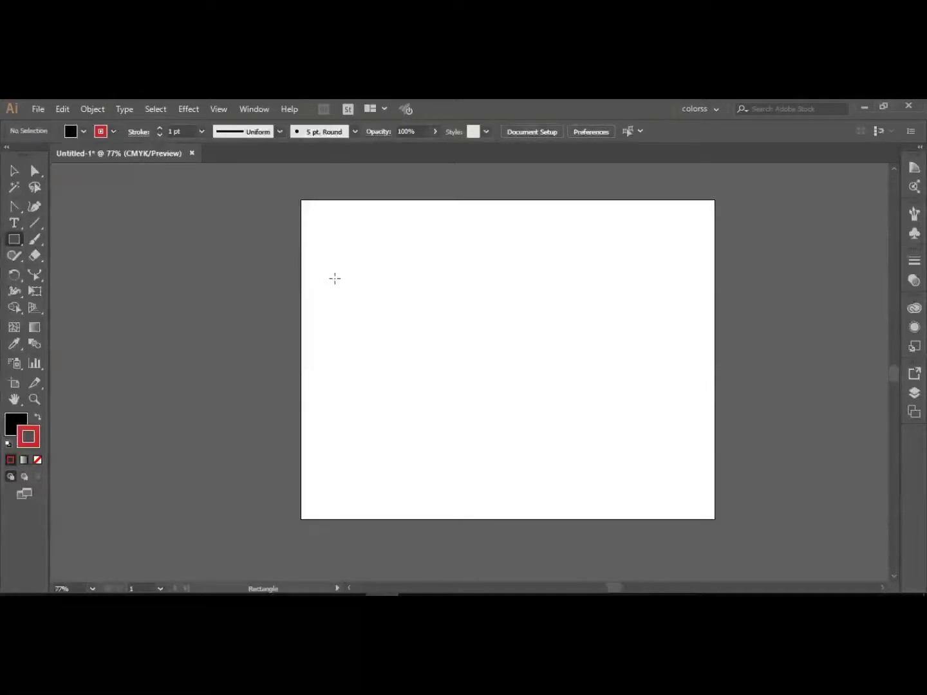
drag(335, 269, 368, 474)
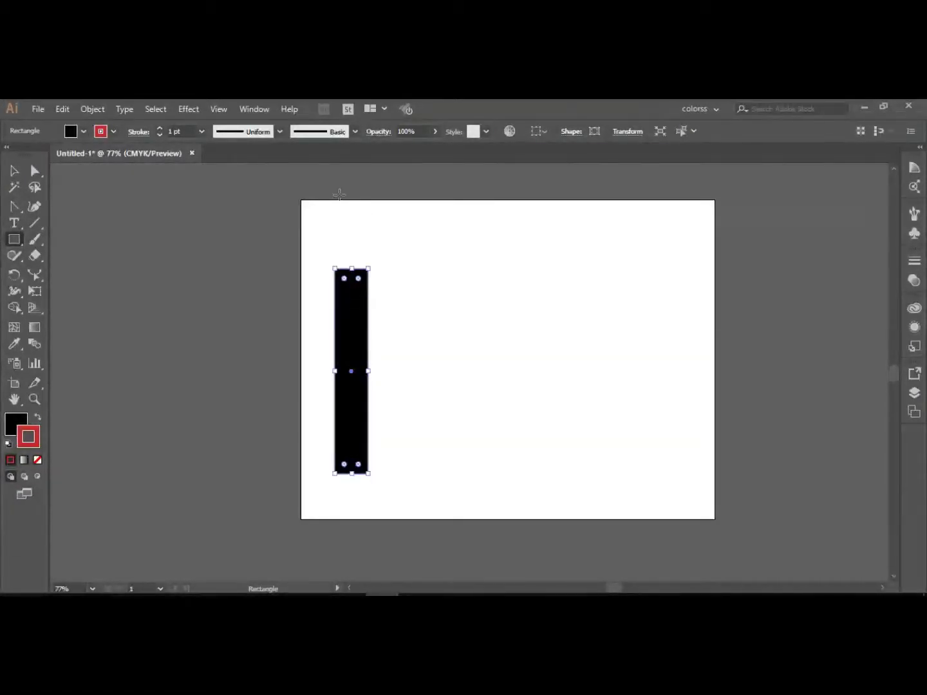
Reset the colorss workspace with the color panels beside the artboard, and set the rectangle's stroke to blue (C 100, M 100, Y 0, K 0).
click(262, 110)
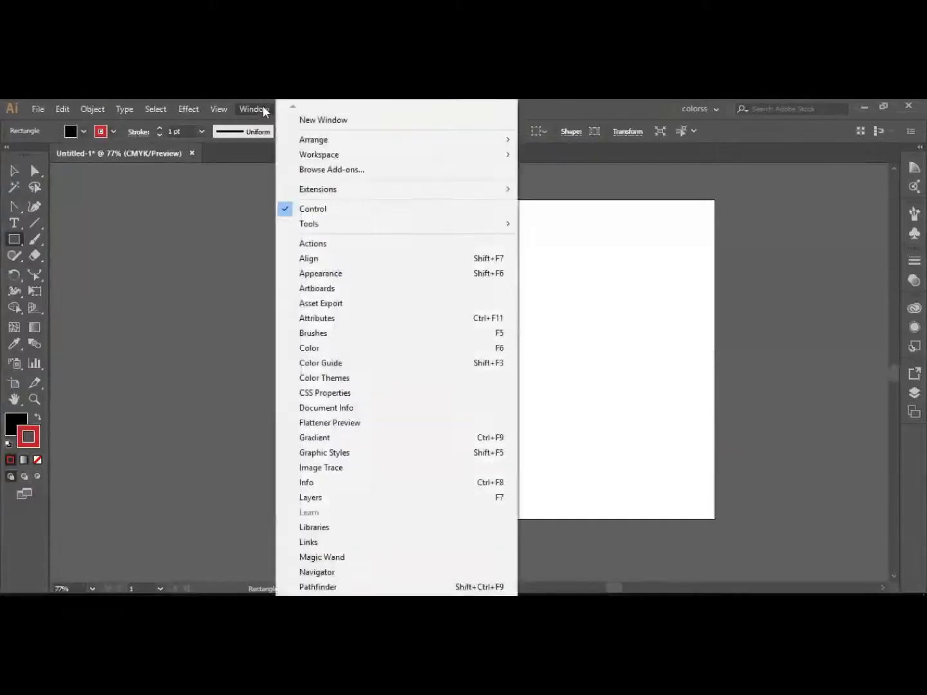
mouse_move(437, 157)
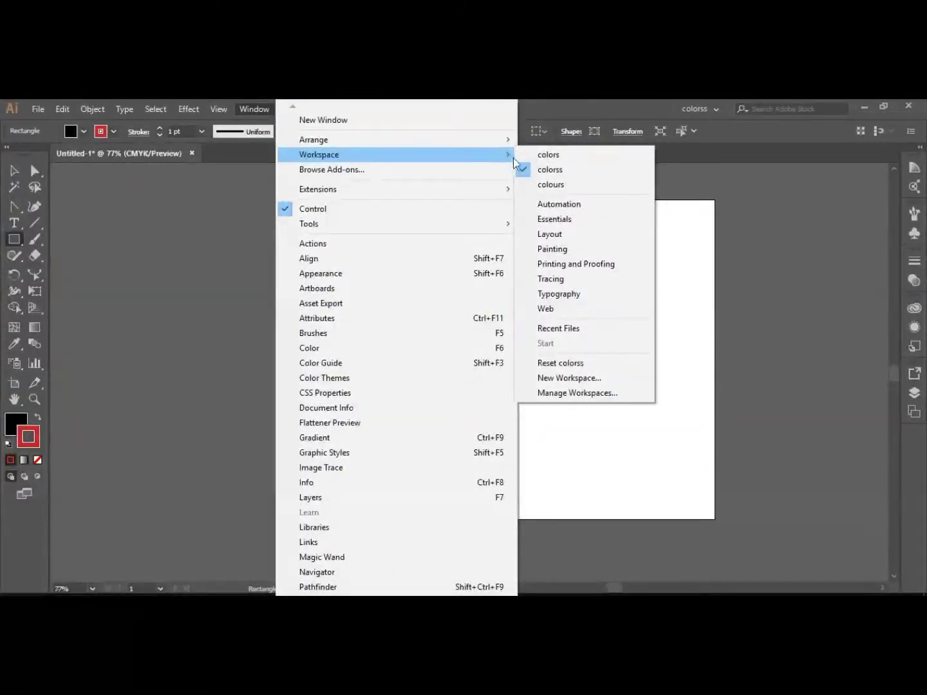
click(588, 365)
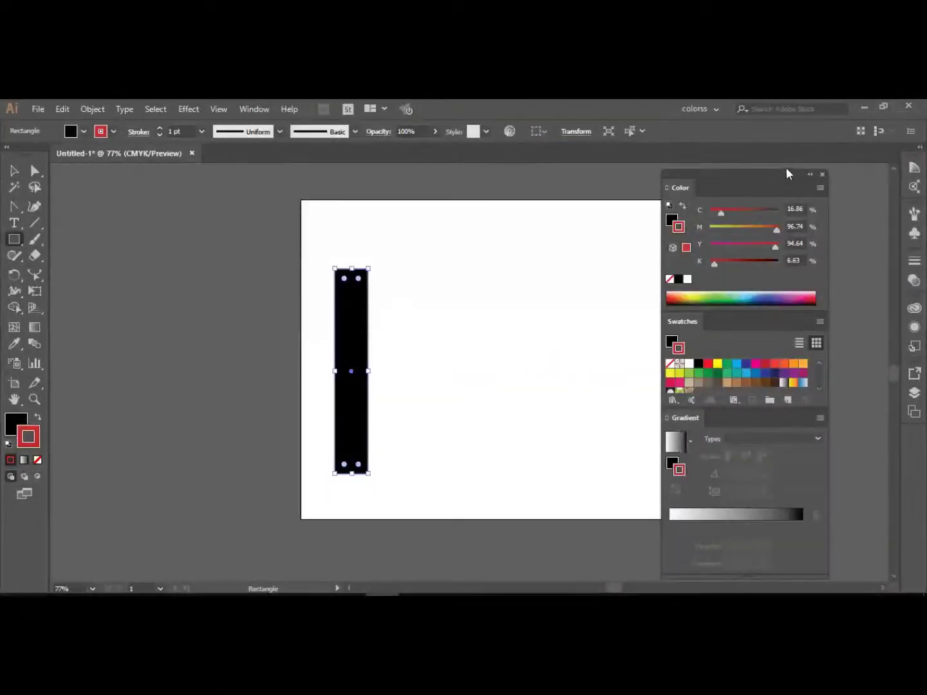
drag(776, 174, 842, 167)
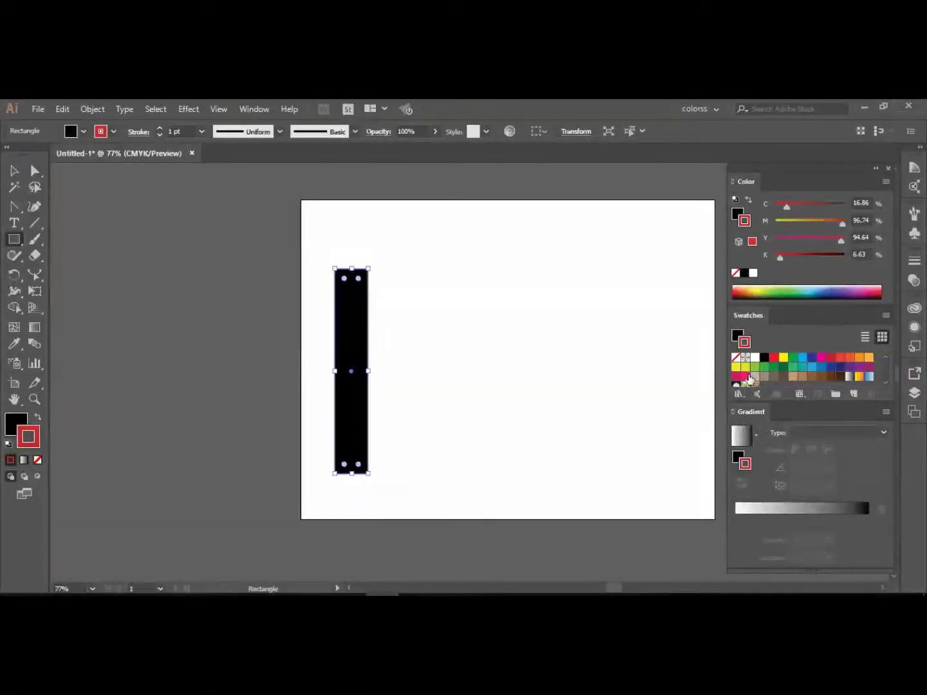
click(812, 358)
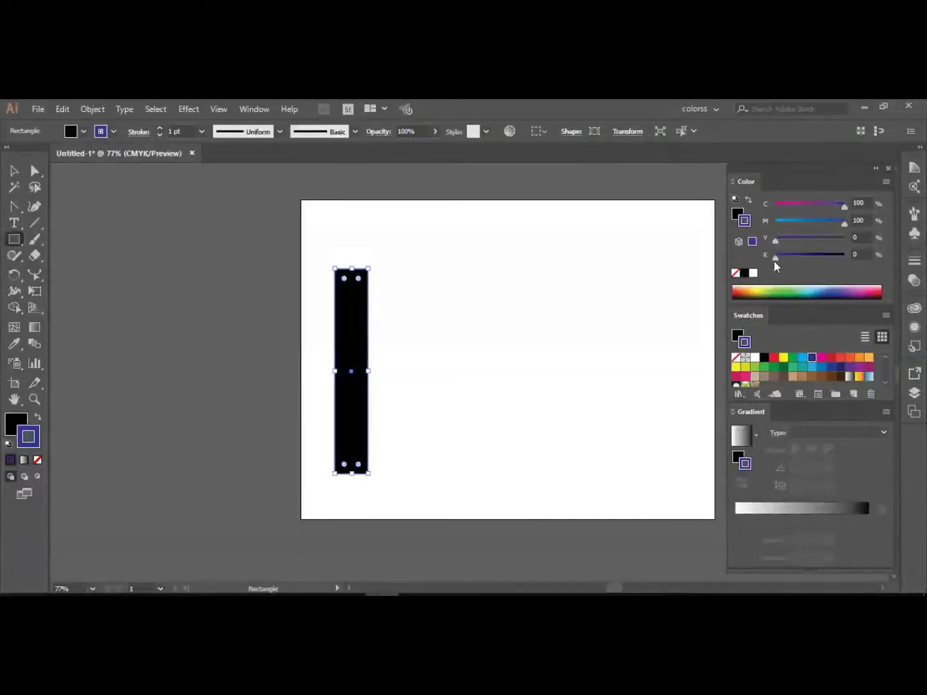
Apply a linear gradient to the rectangle's stroke with a blue start stop (C 100, M 100) and another blue stop at 86.25%.
click(764, 510)
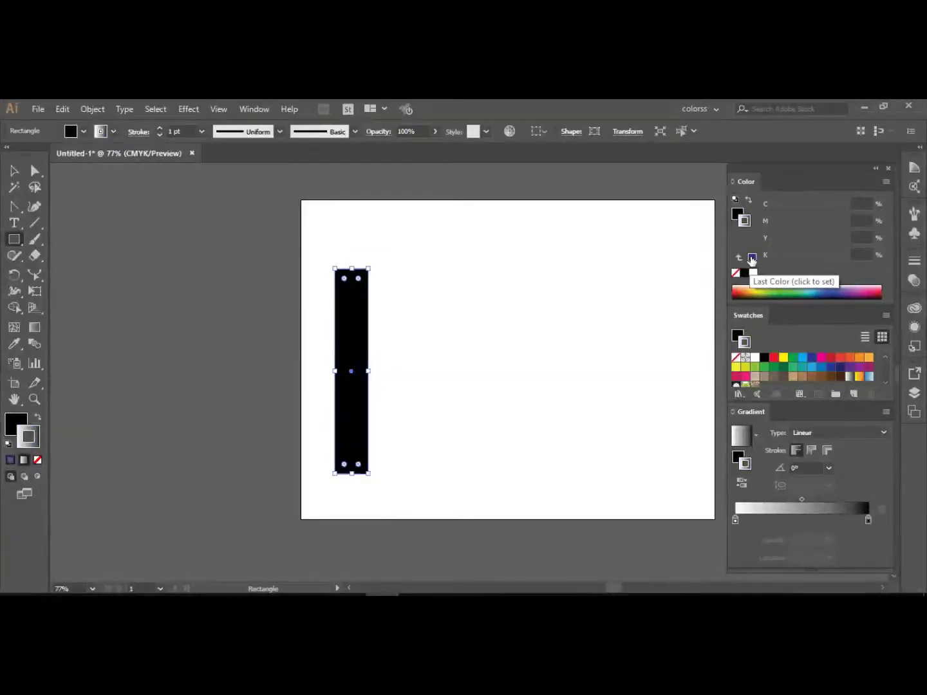
click(736, 519)
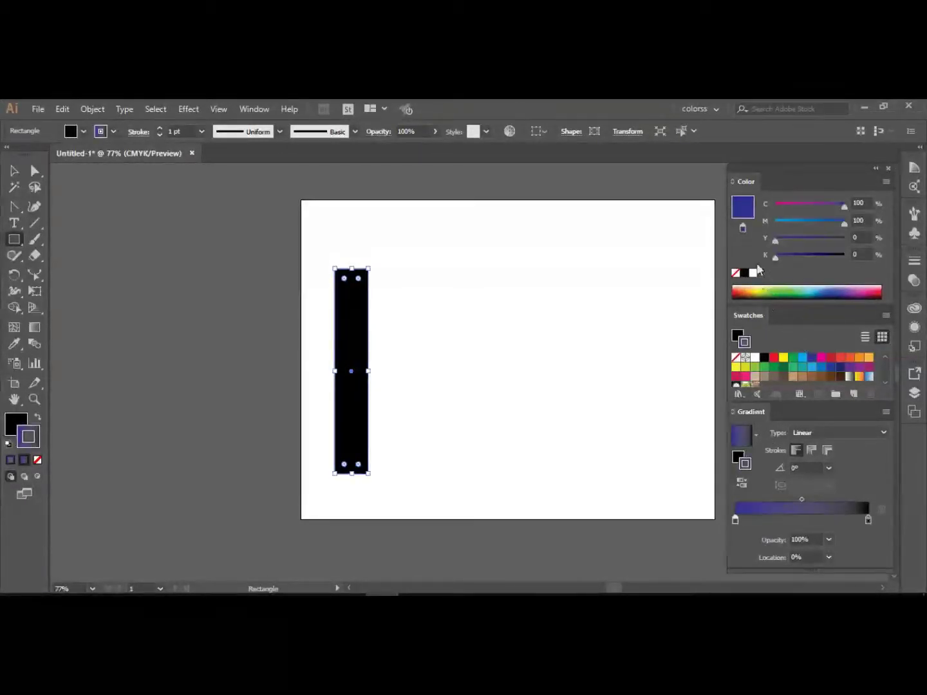
drag(742, 206, 864, 519)
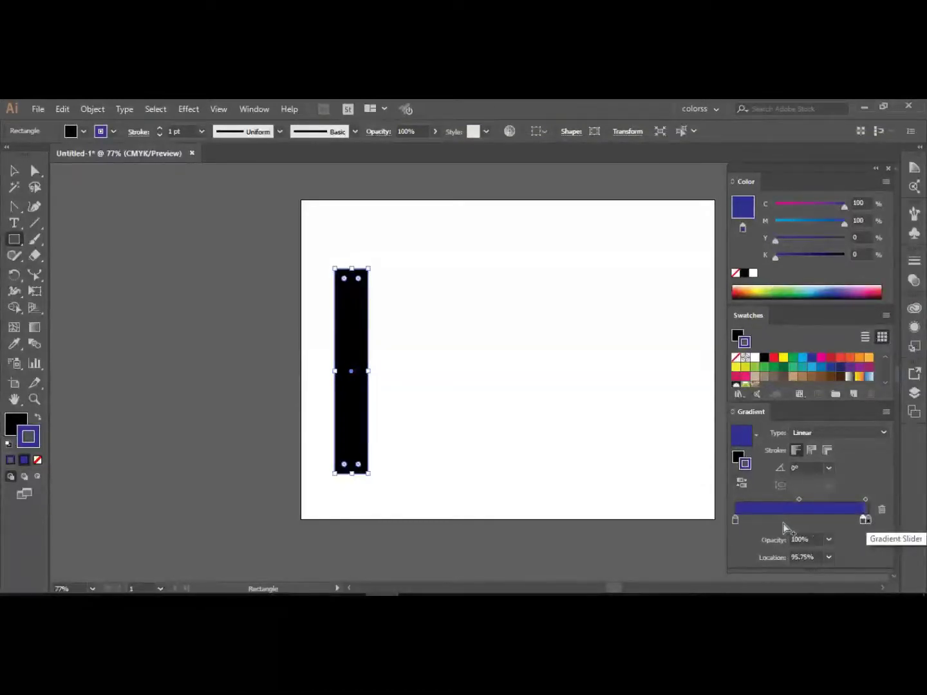
click(787, 512)
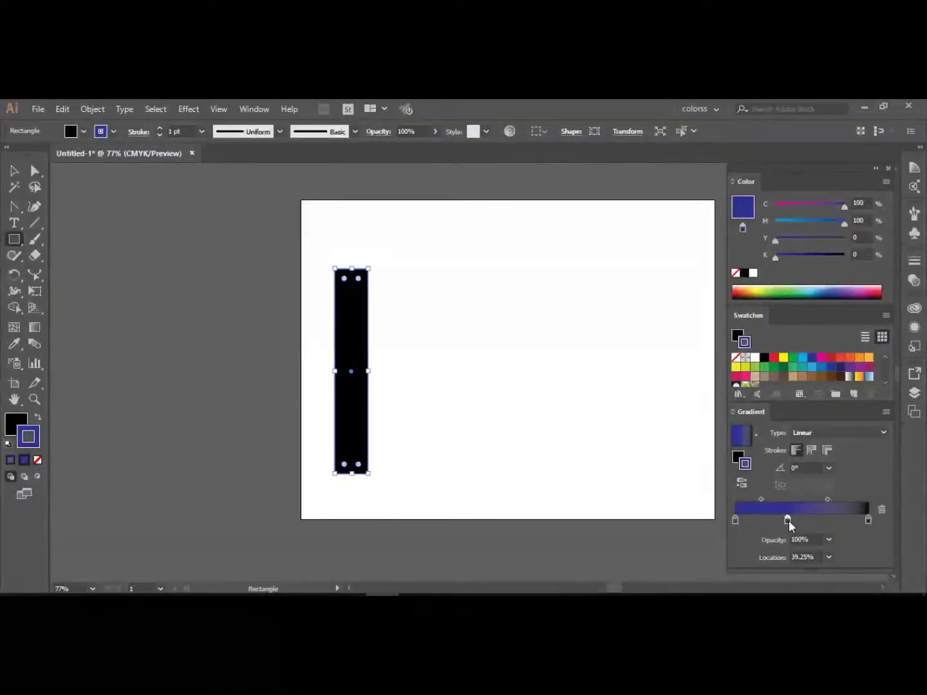
drag(792, 520, 850, 520)
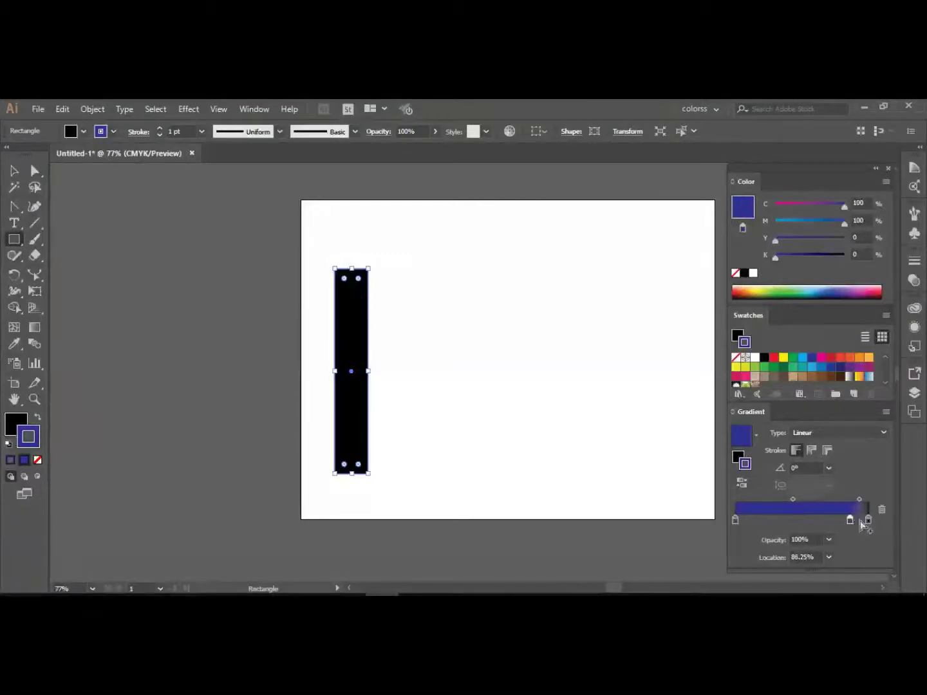
Delete the black end stop from the stroke gradient and move the remaining blue stop to the 100% location.
click(867, 519)
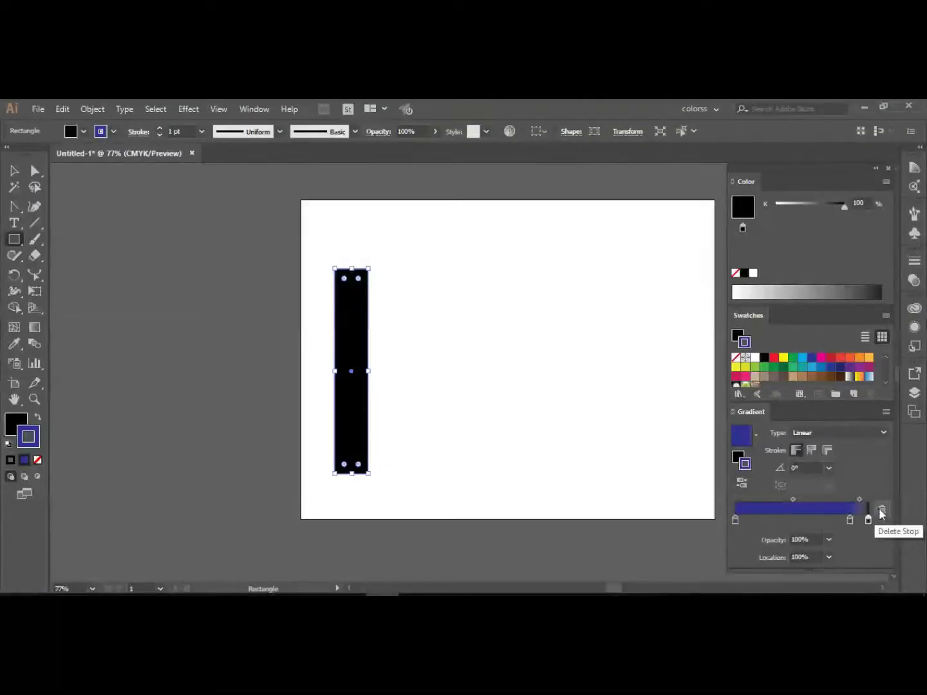
click(879, 508)
drag(850, 519, 866, 520)
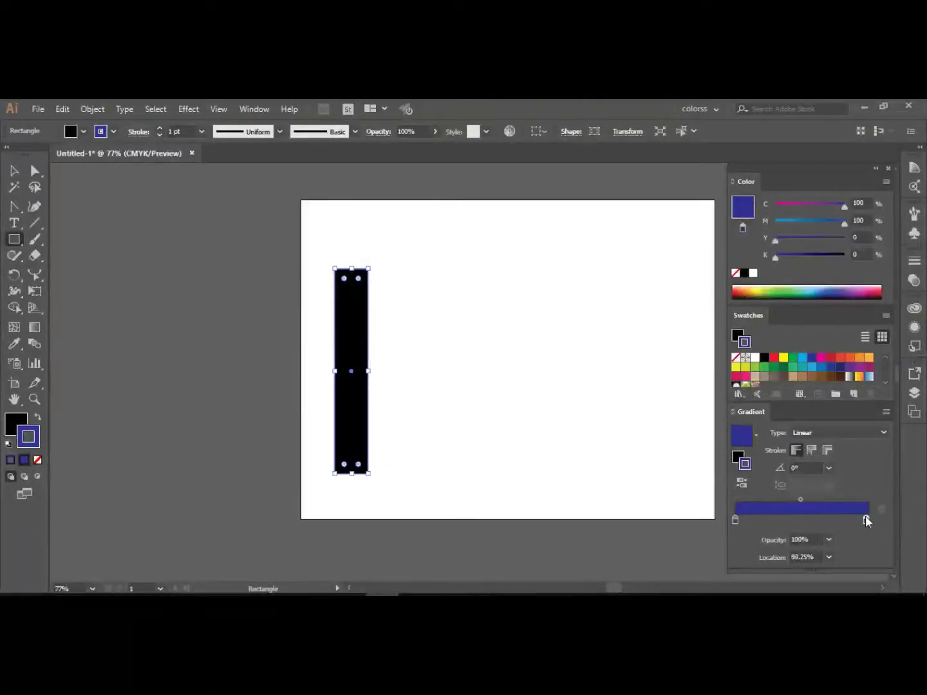
click(357, 420)
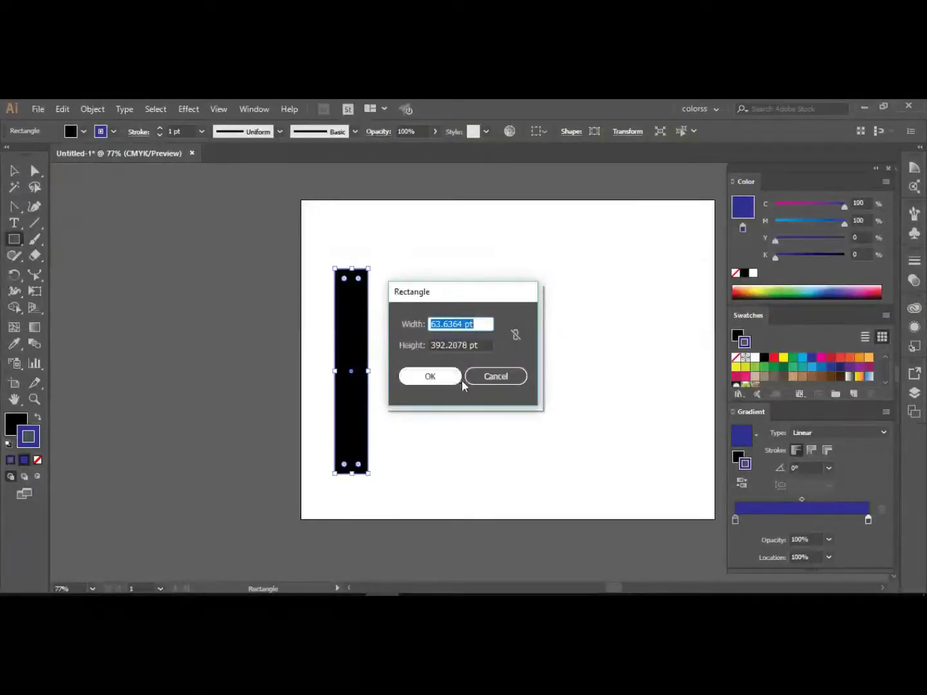
click(492, 377)
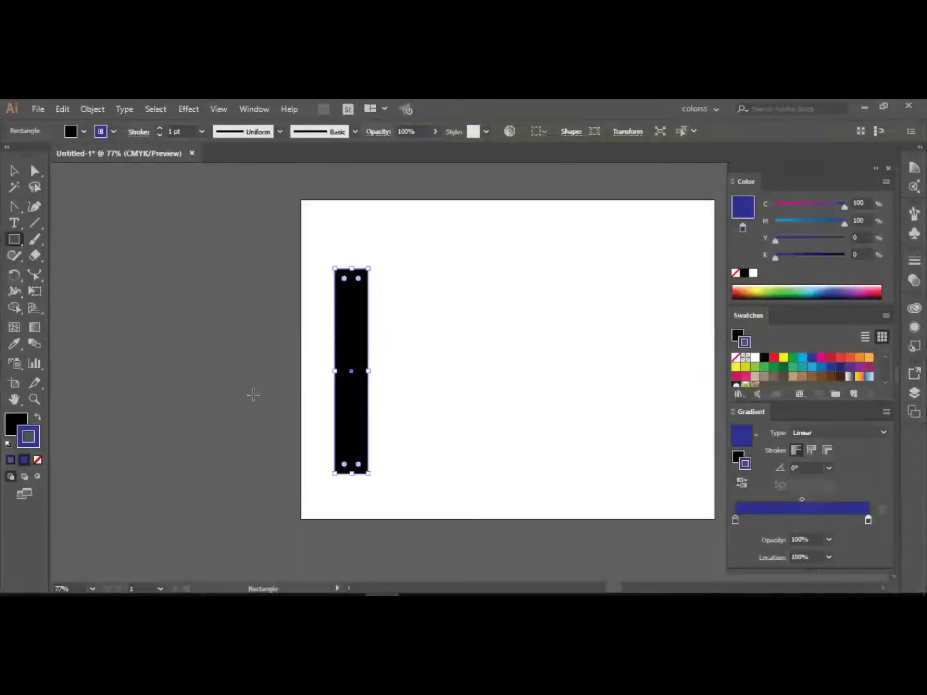
Make the rectangle's fill active and set its color to blue 3710DD.
click(14, 344)
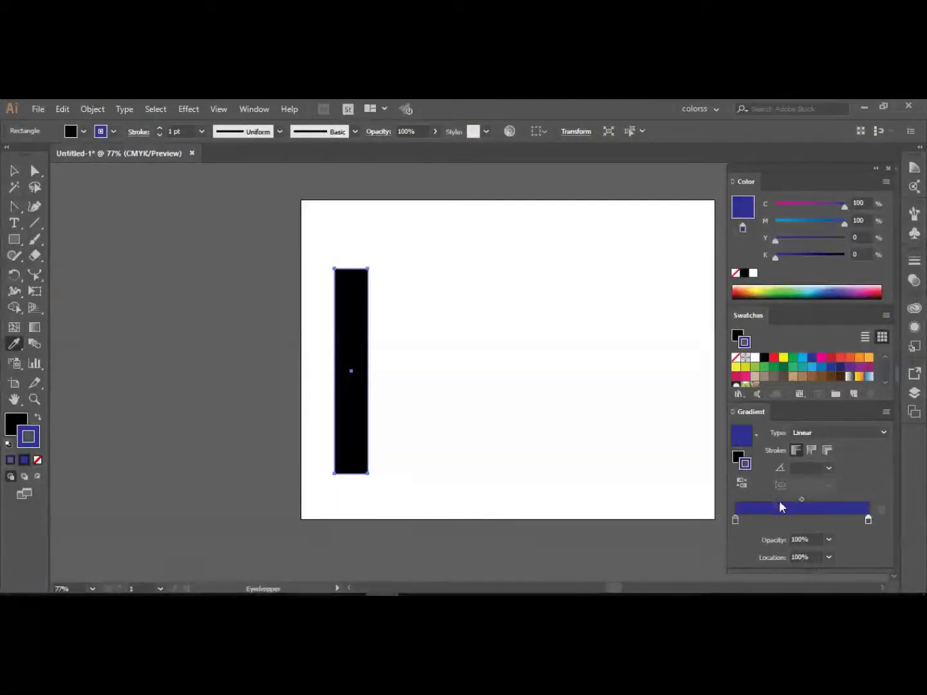
click(10, 424)
double_click(10, 424)
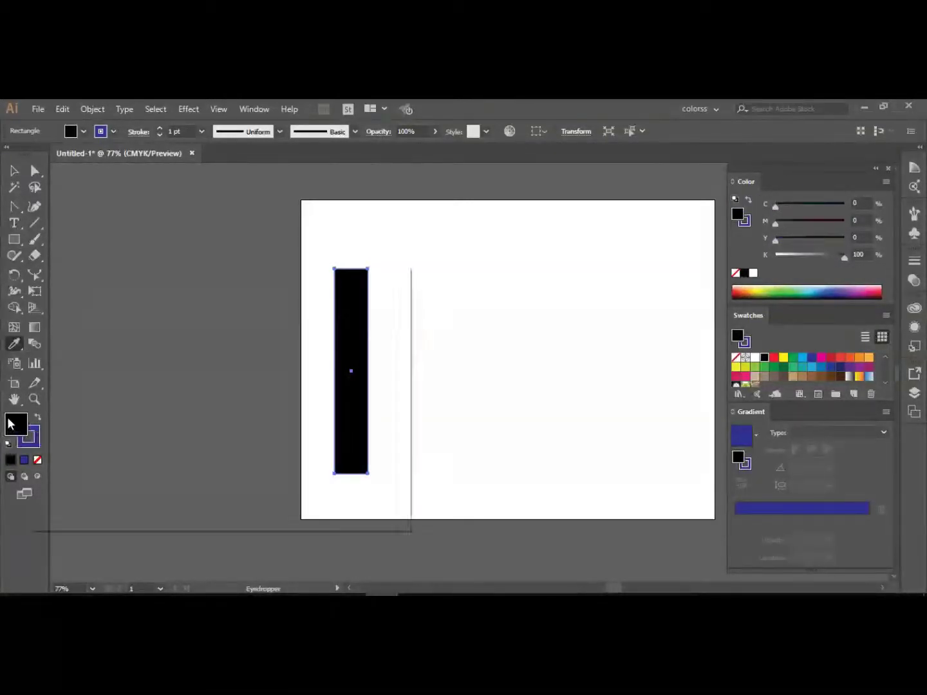
click(232, 365)
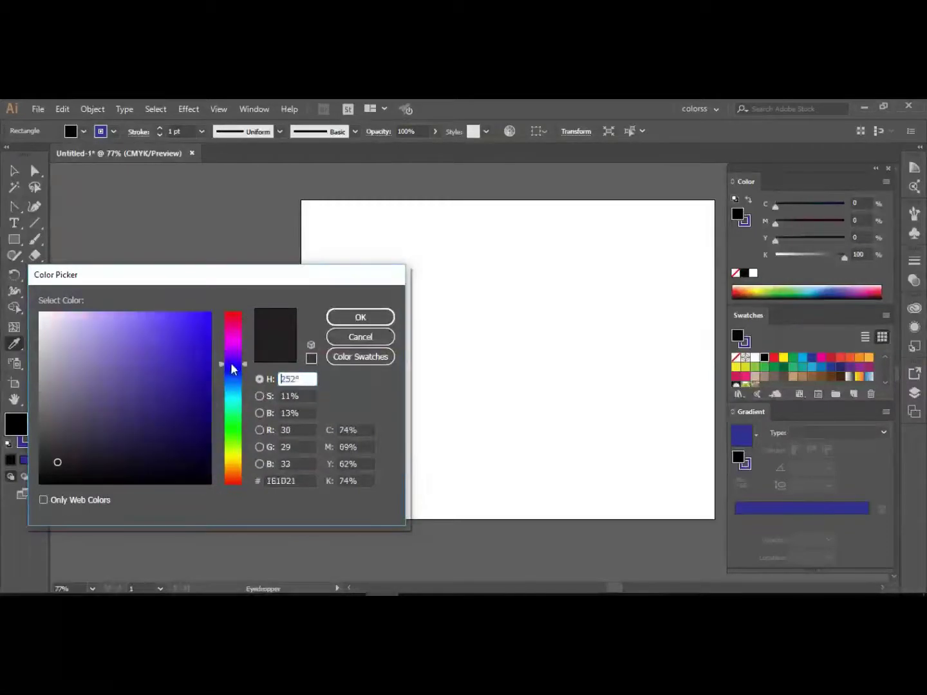
click(352, 319)
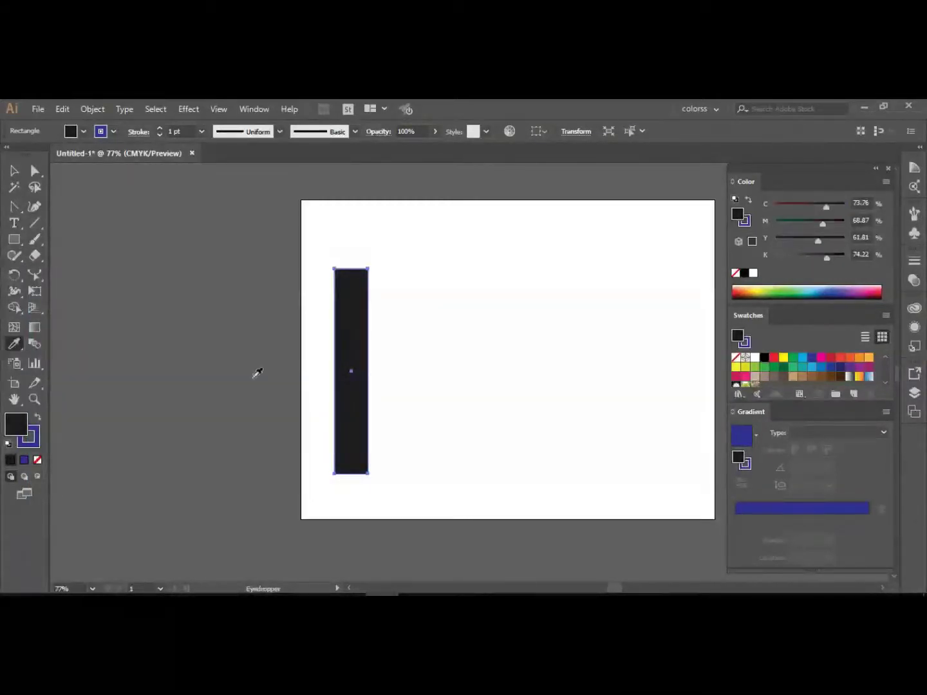
double_click(16, 425)
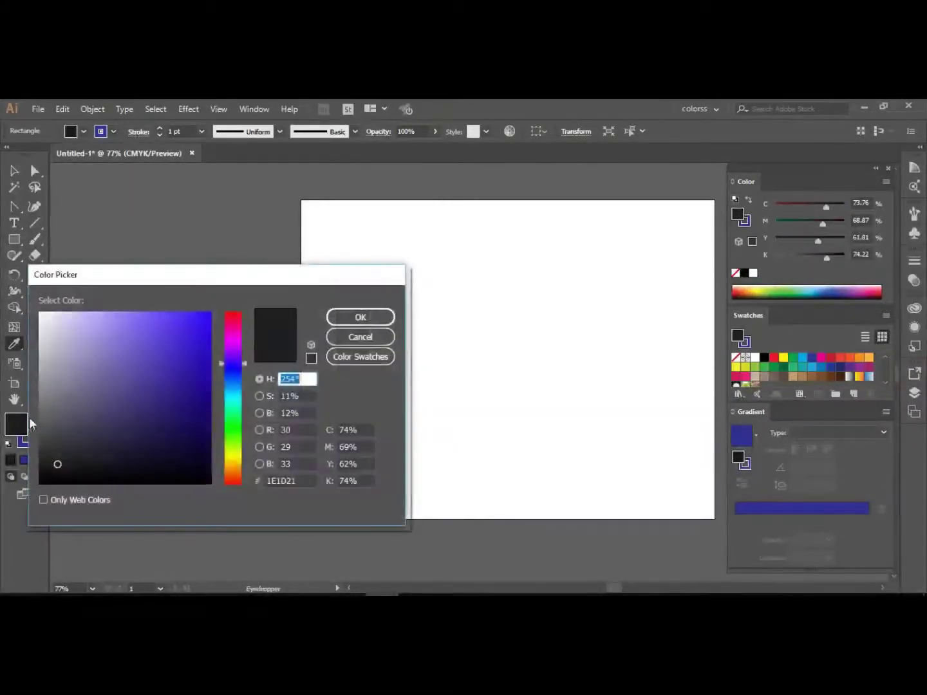
click(200, 336)
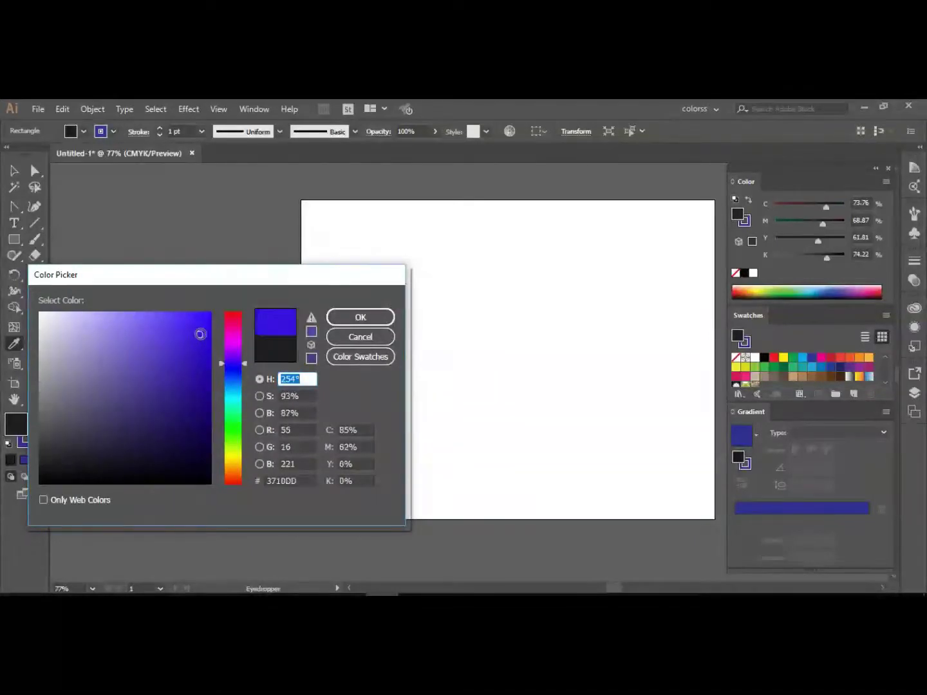
click(353, 319)
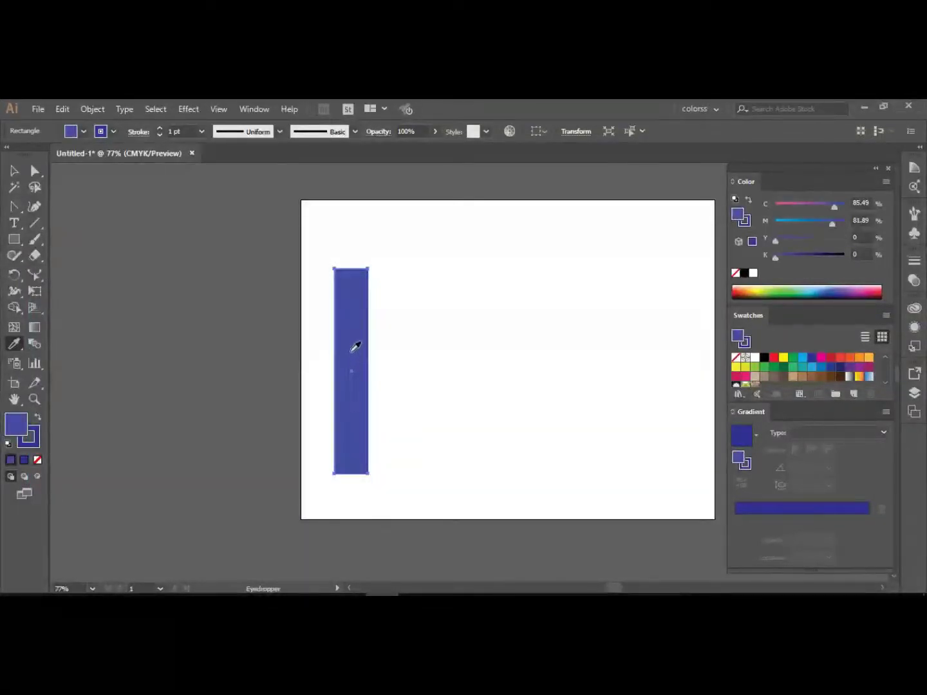
Apply the blue linear gradient to the rectangle's fill and move the rectangle slightly up and to the right on the artboard.
click(485, 400)
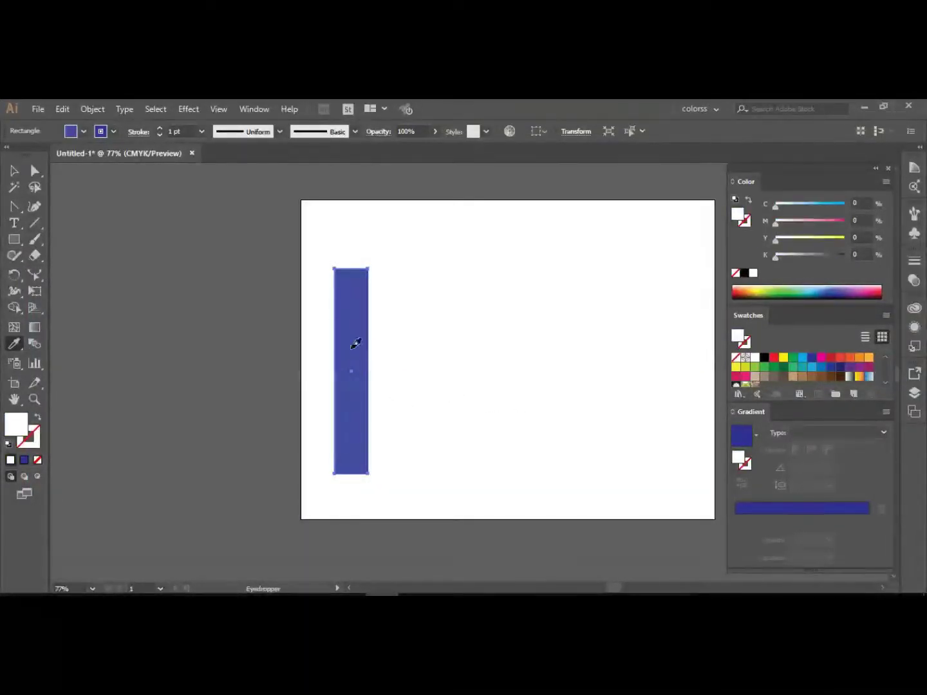
click(354, 336)
click(14, 171)
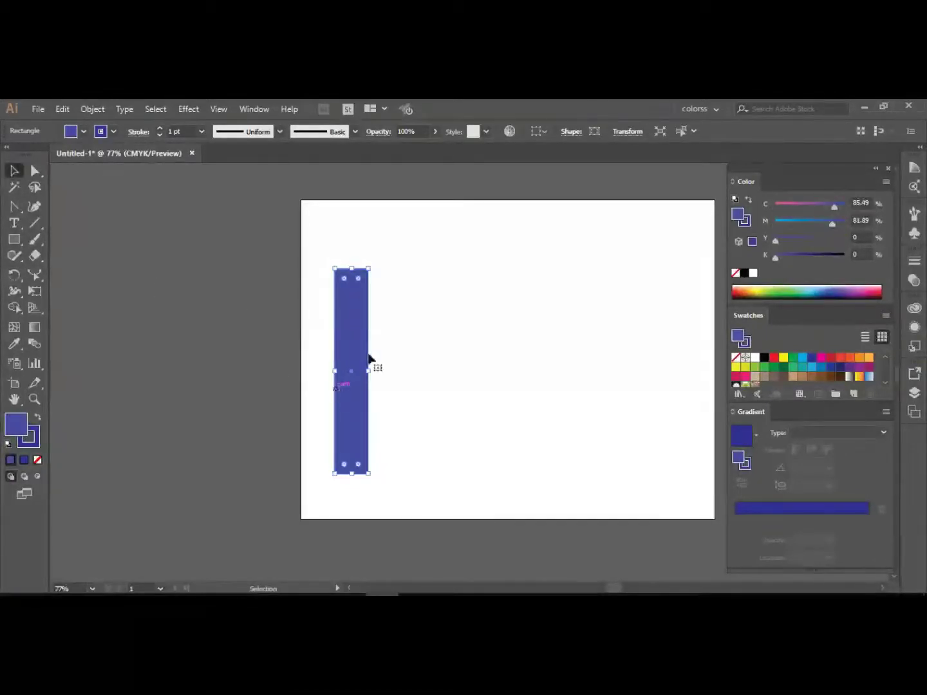
click(740, 505)
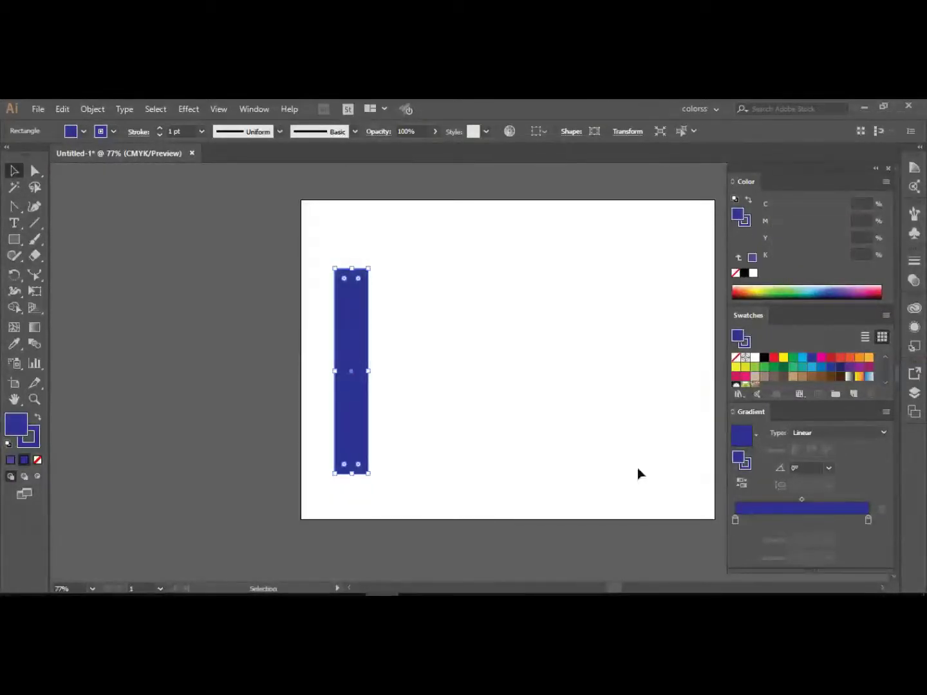
drag(357, 358, 403, 368)
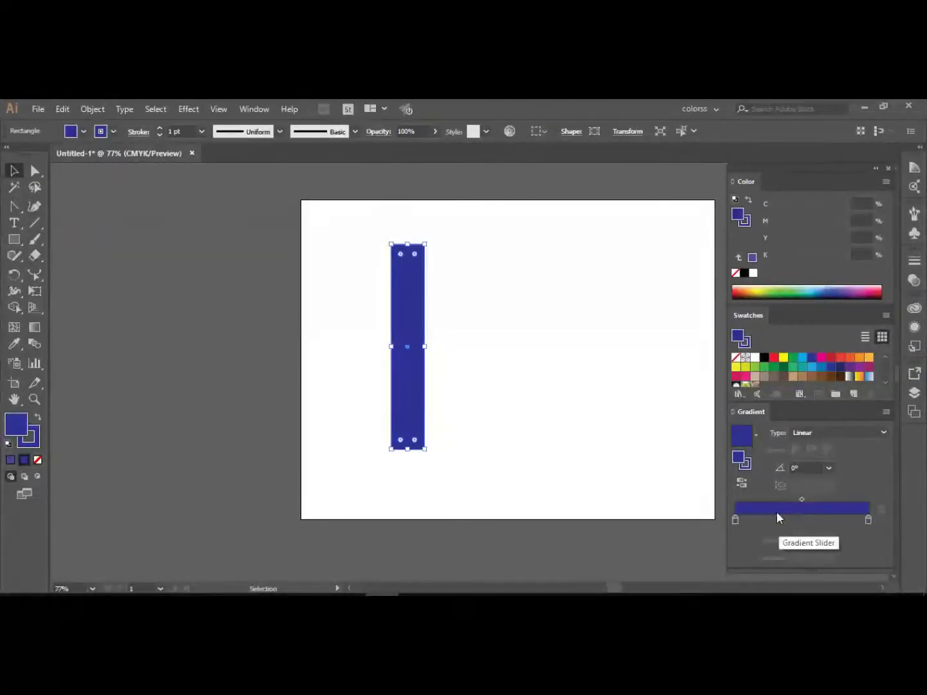
Darken the start stop of the rectangle's fill gradient to K 50.
click(734, 520)
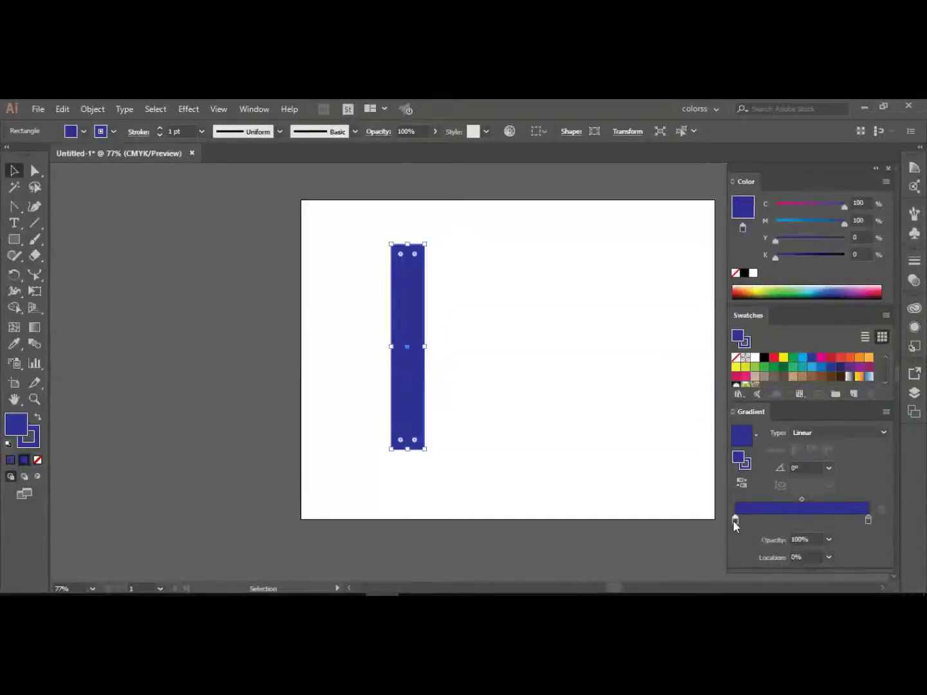
drag(773, 254, 823, 263)
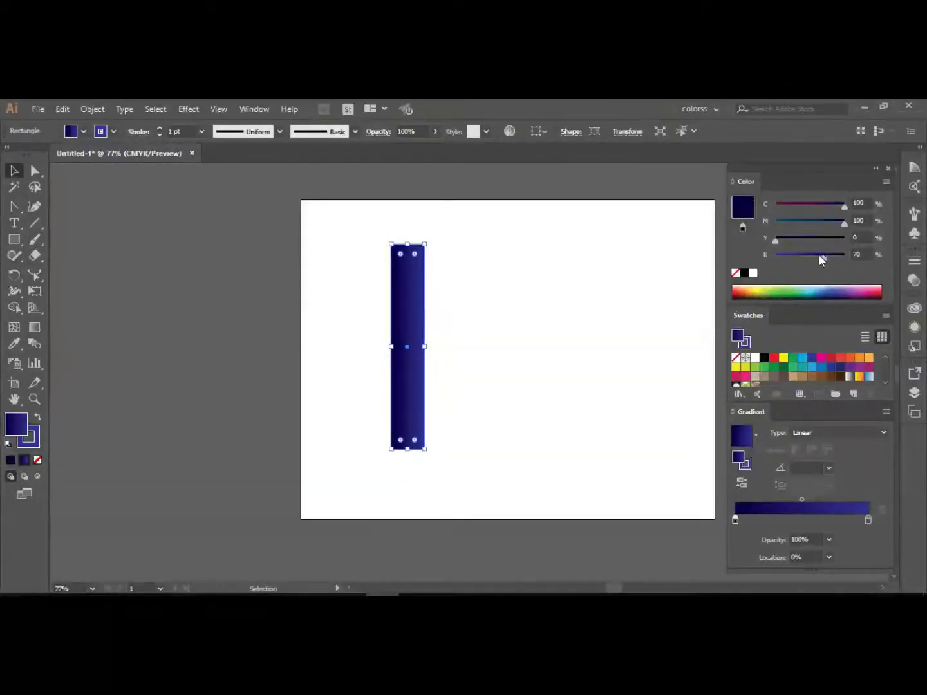
drag(818, 254, 811, 255)
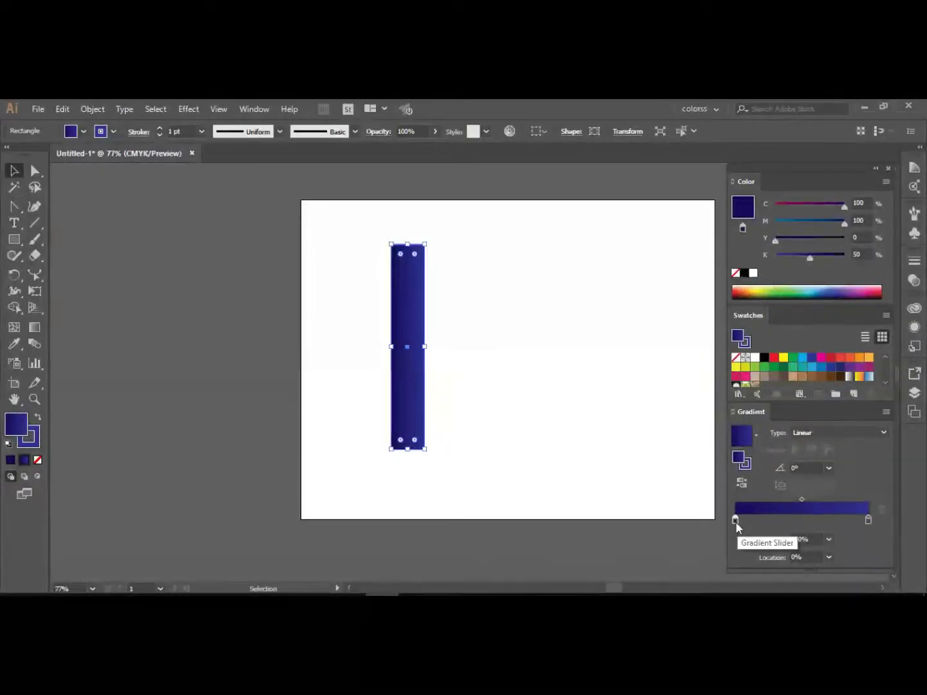
Place dark blue stops in the fill gradient at the middle (49.5%) and at the start (0%).
click(795, 516)
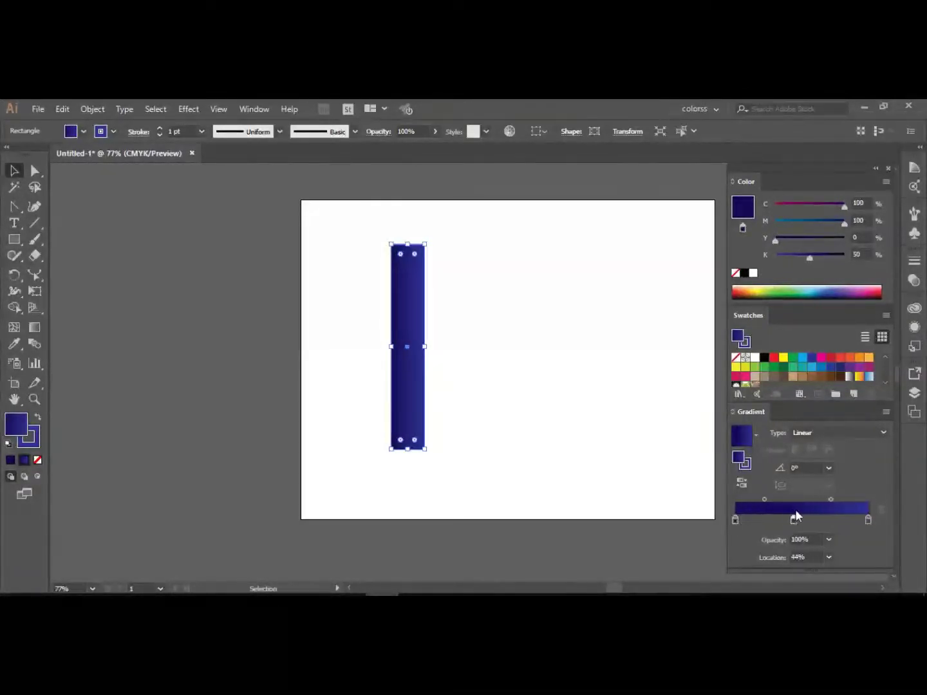
drag(796, 518, 803, 517)
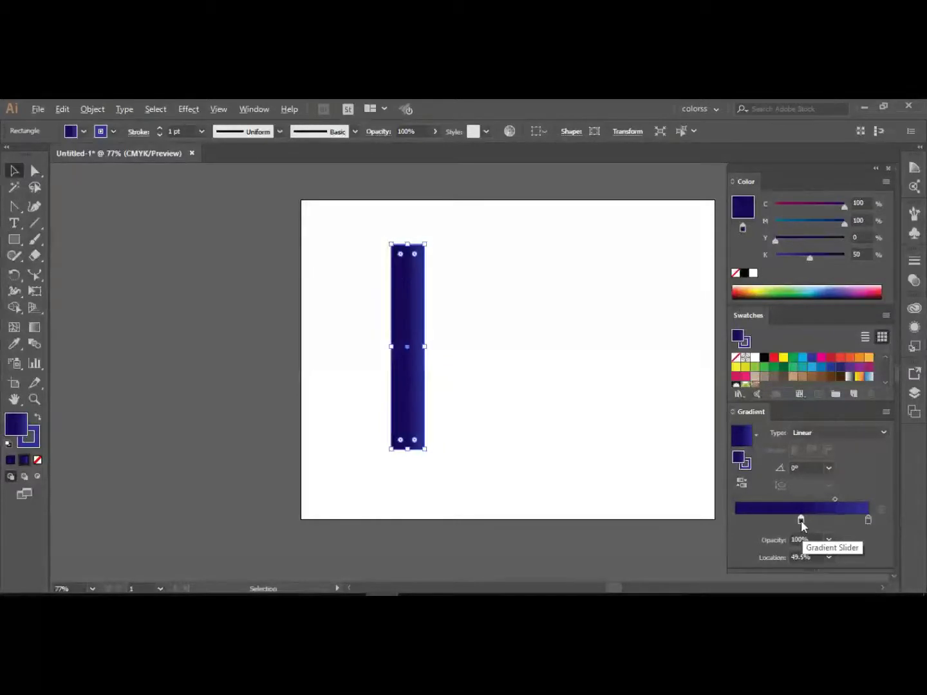
click(787, 519)
drag(785, 520, 753, 520)
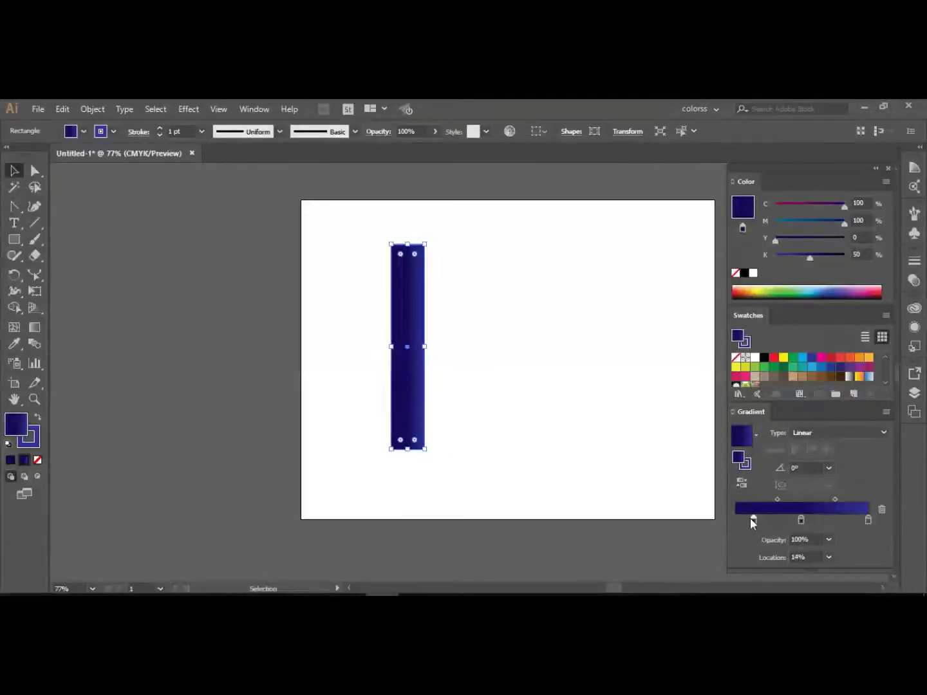
drag(753, 518, 729, 518)
Set the fill gradient's start stop to M 45, K 6 and its end stop to M 36.
drag(807, 259, 777, 257)
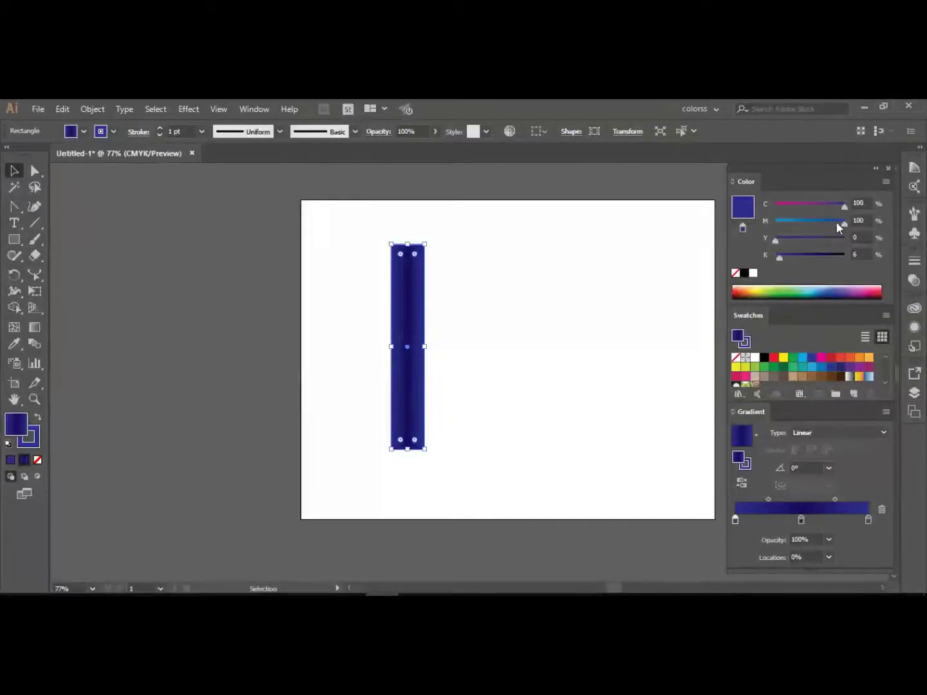
drag(842, 222, 806, 231)
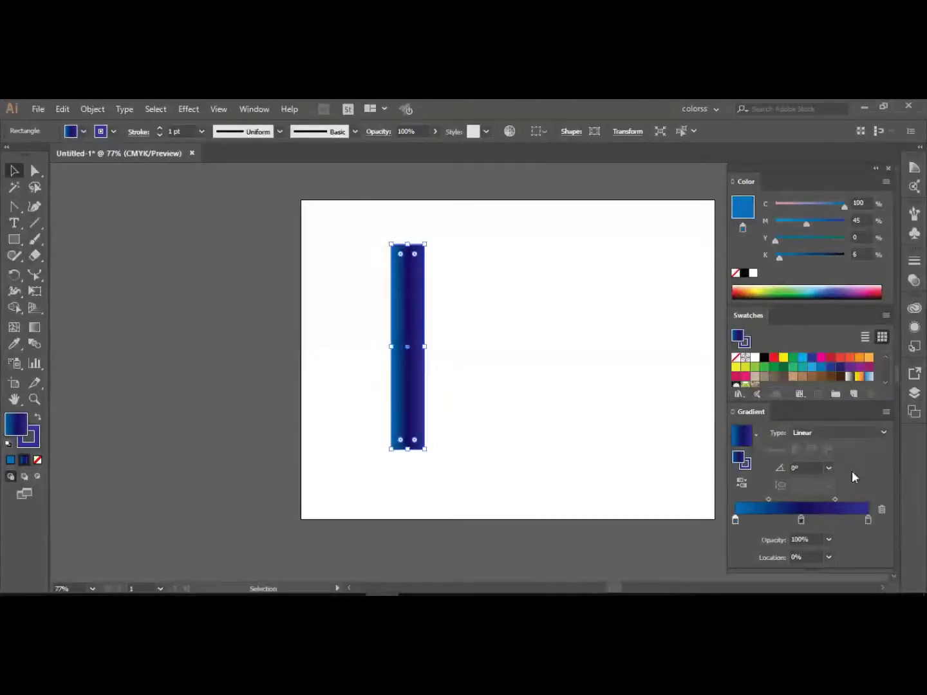
click(867, 519)
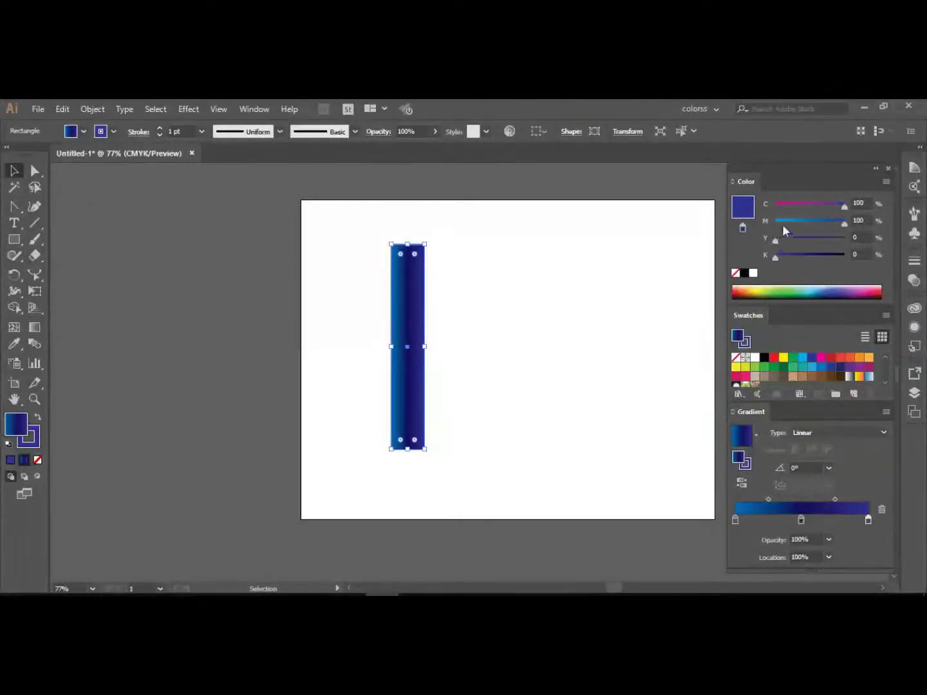
click(800, 219)
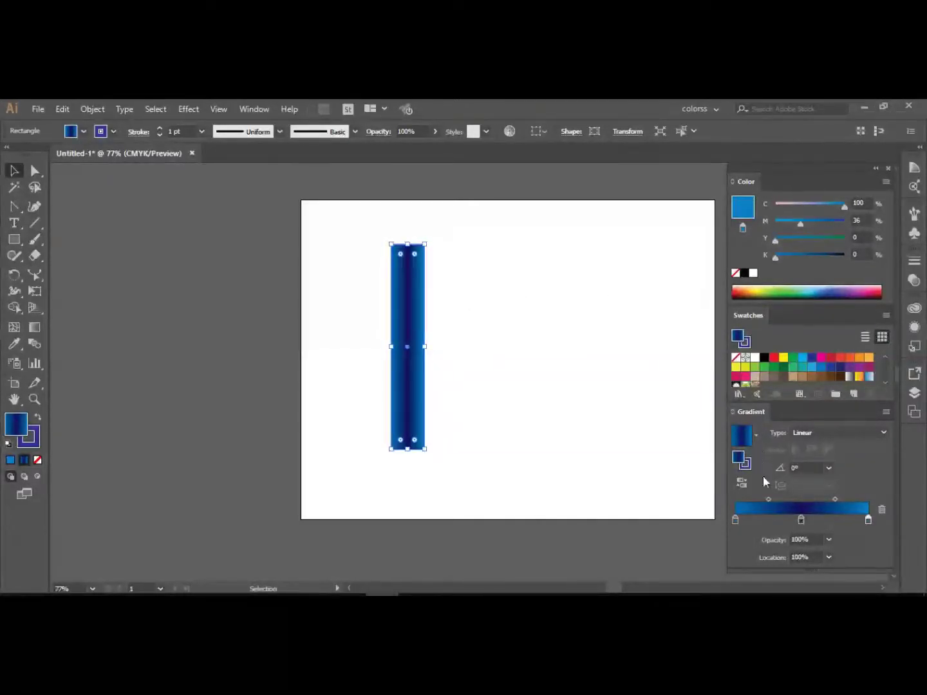
Set the fill gradient's magenta to M 67 in the middle, M 60 at the start and M 61 at the end, and move the rectangle down-left.
click(801, 519)
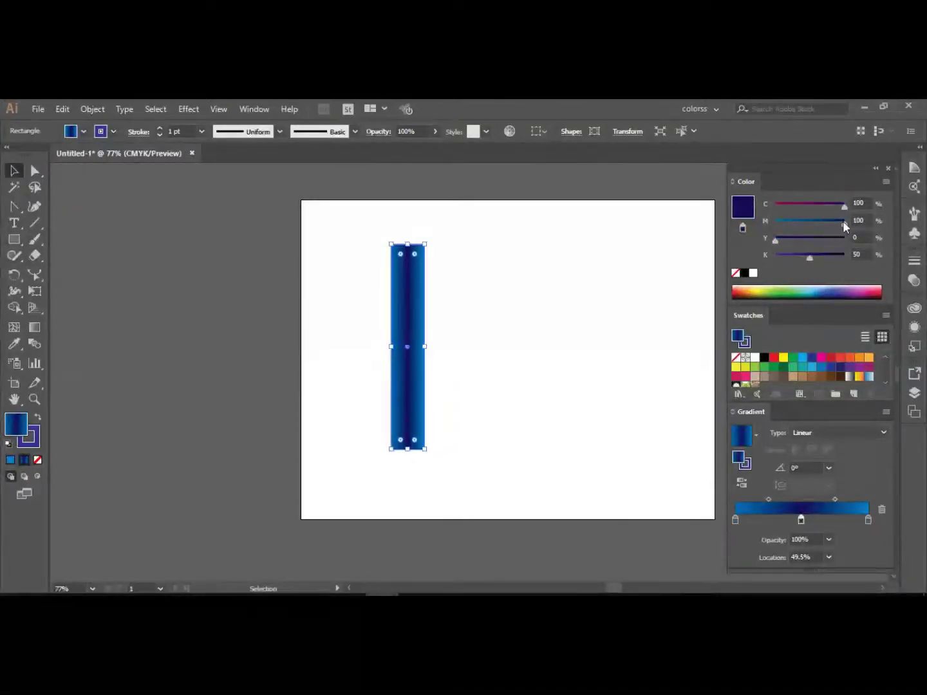
drag(843, 221, 821, 225)
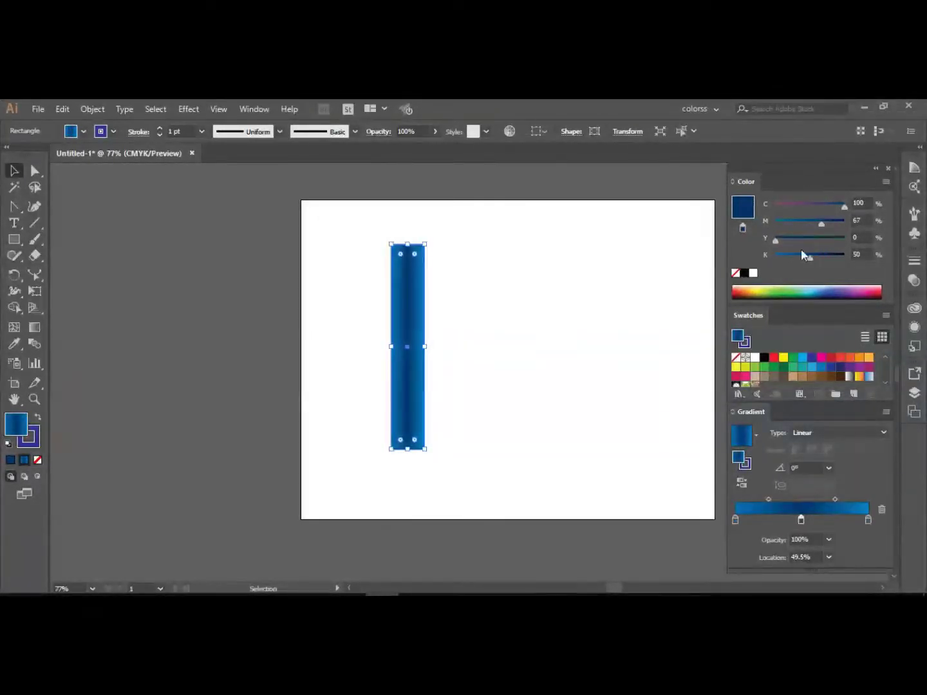
click(735, 519)
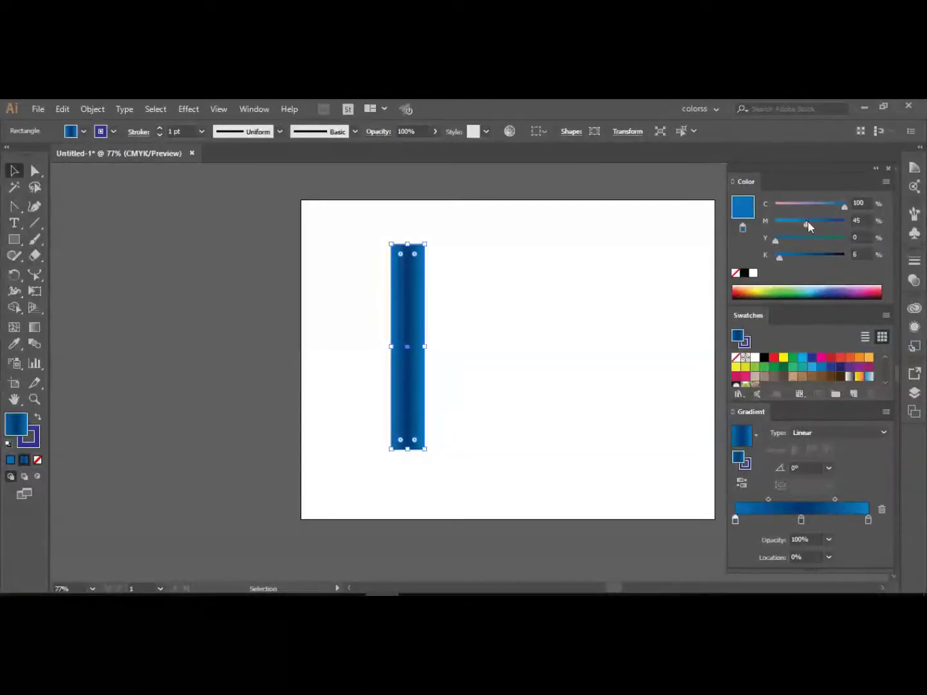
drag(808, 222, 818, 222)
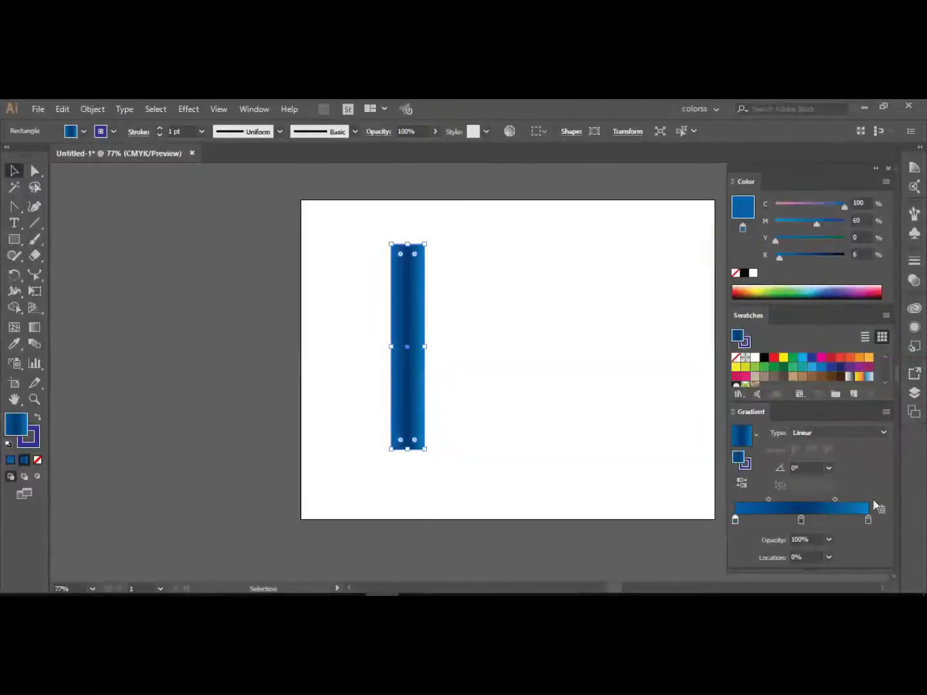
click(868, 520)
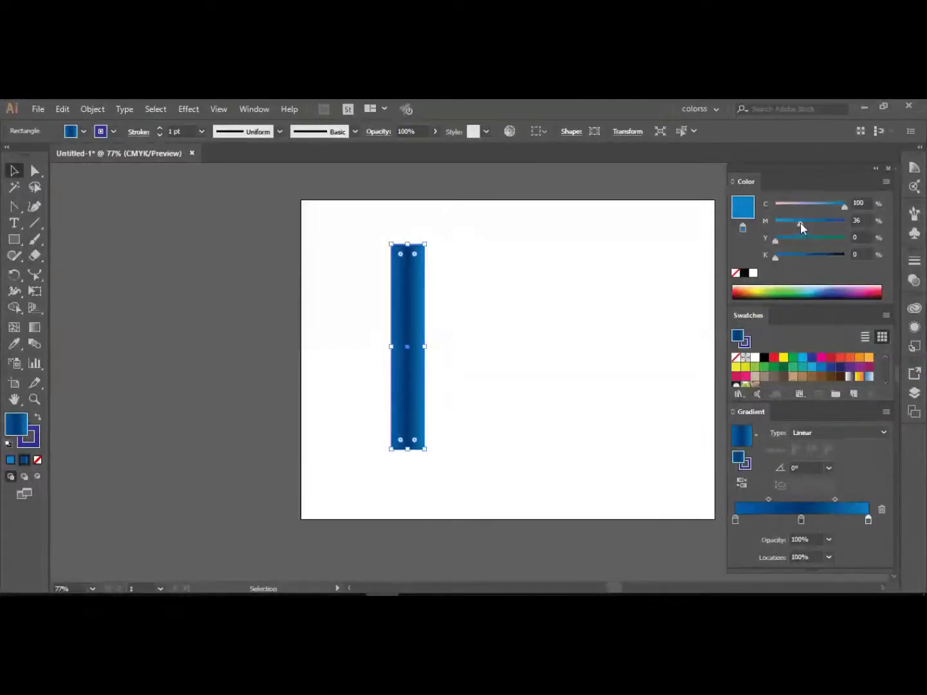
drag(805, 221, 817, 223)
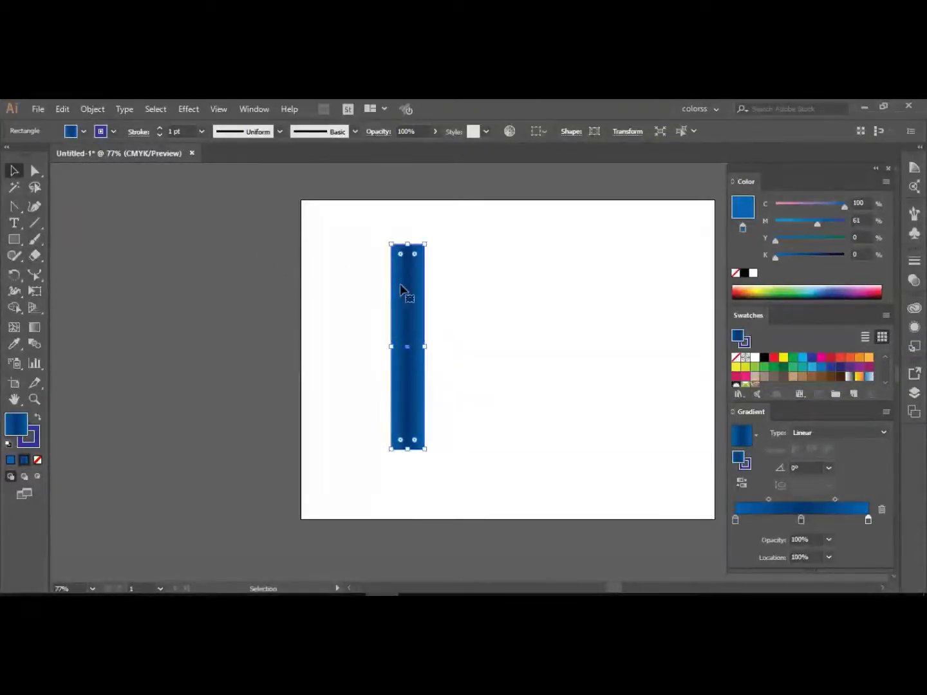
drag(405, 290, 371, 316)
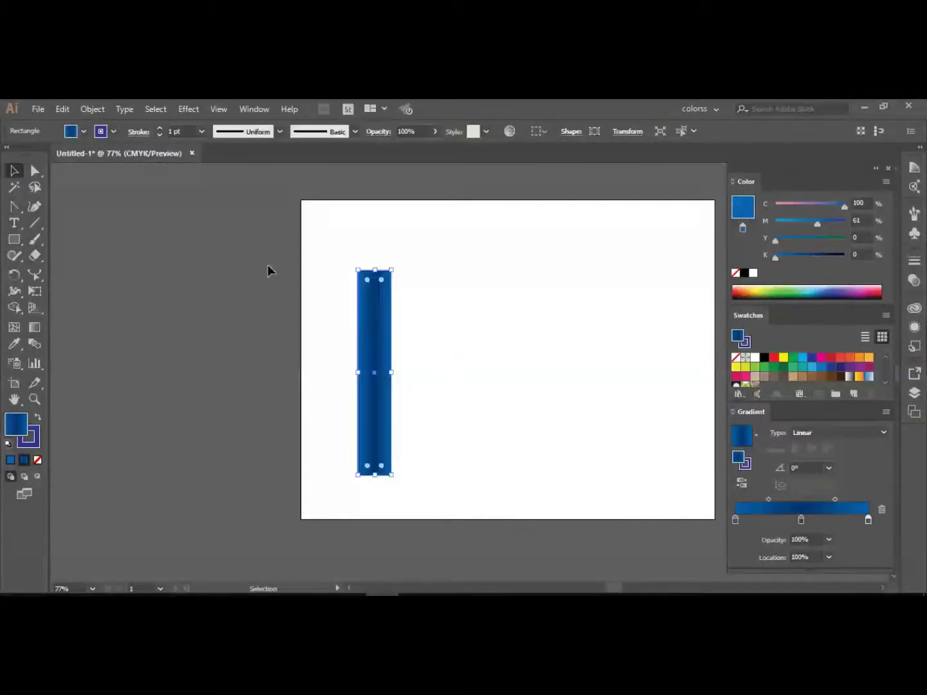
Draw a short horizontal rectangle centred above the tall one and move it down onto the tall rectangle's upper end.
click(15, 240)
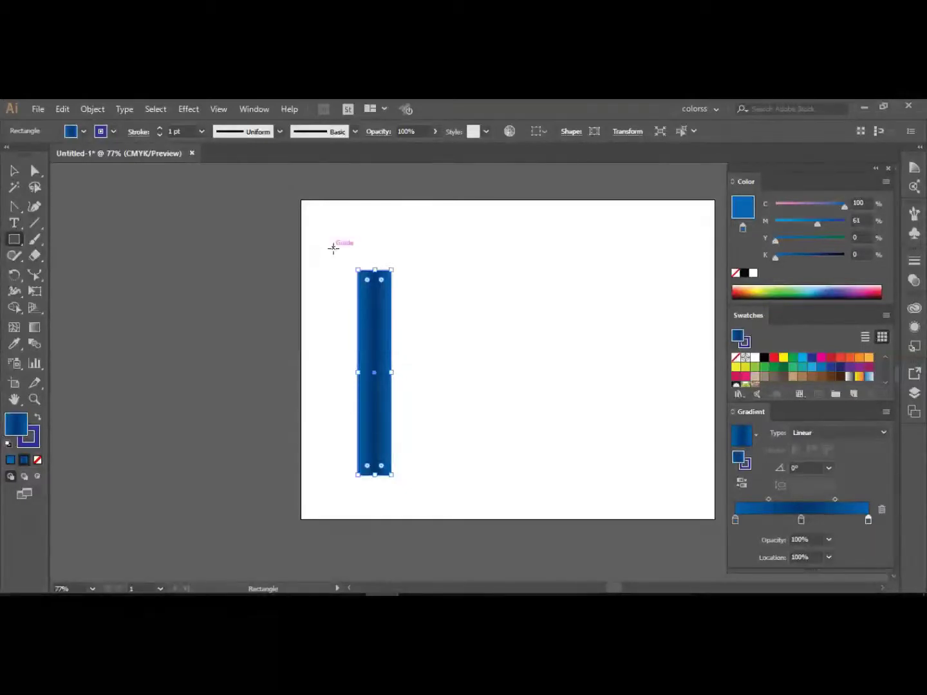
drag(334, 248, 390, 261)
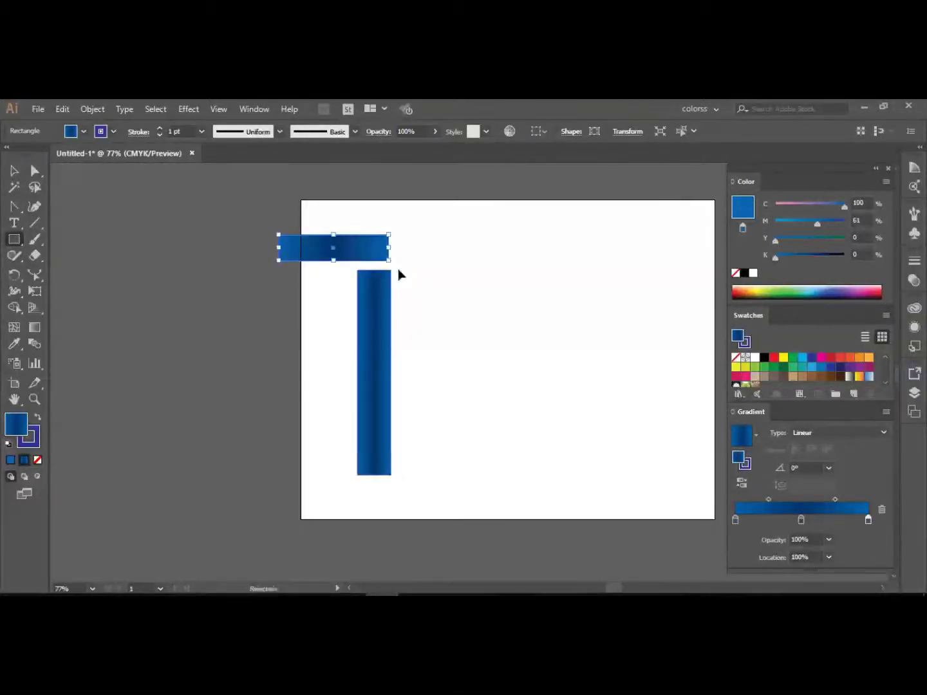
key(ctrl+z)
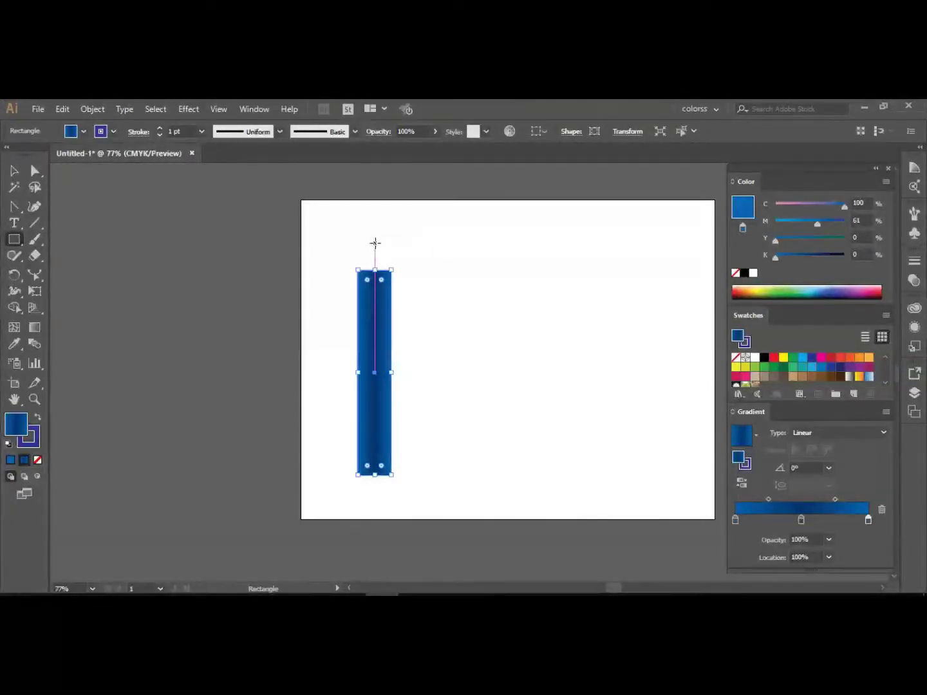
drag(375, 243, 416, 255)
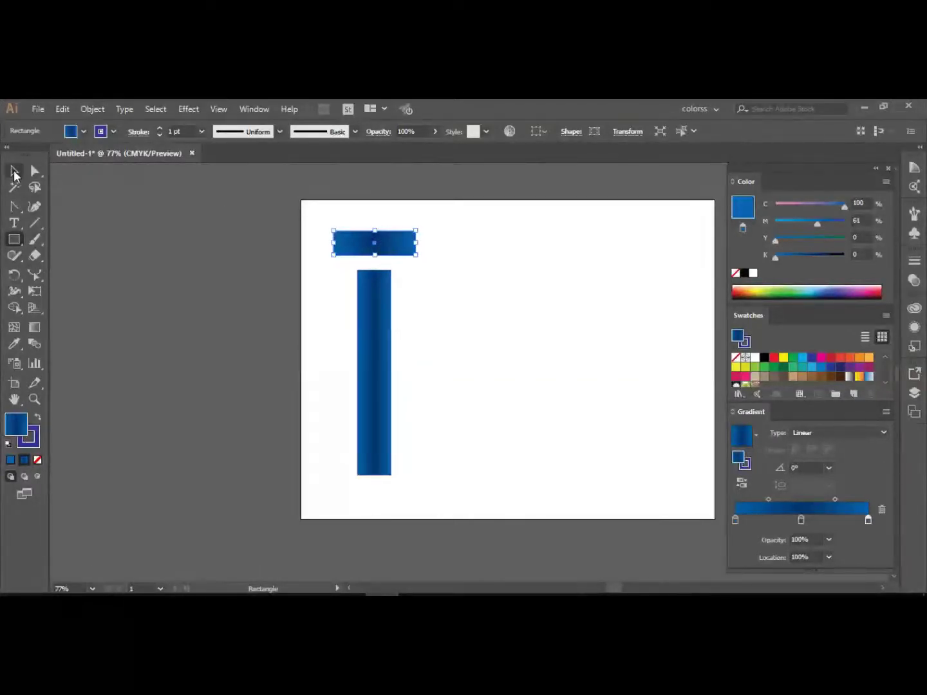
click(15, 172)
drag(367, 247, 365, 257)
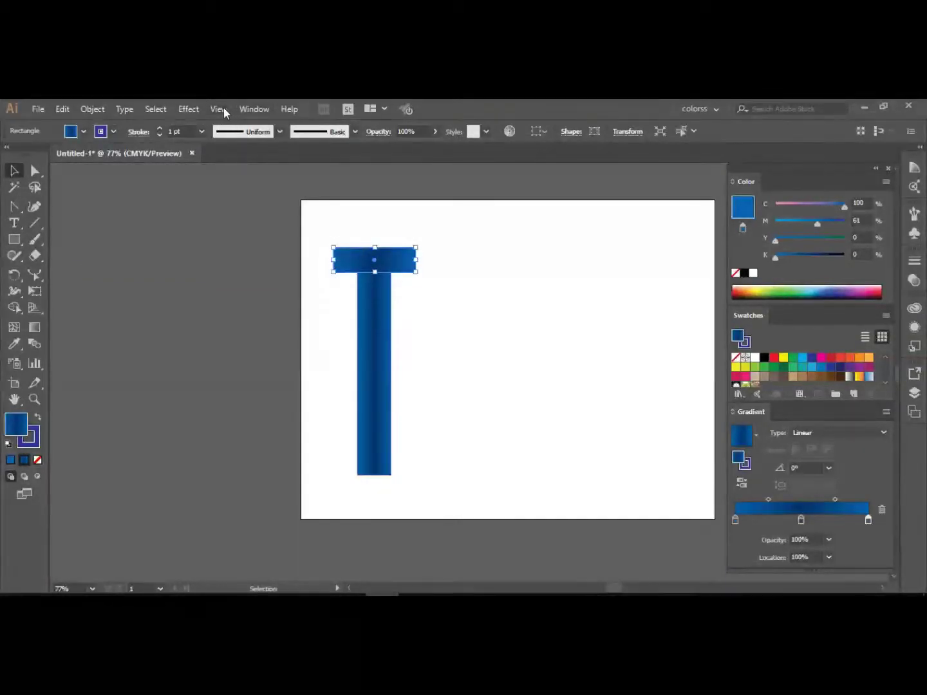
Show the Align options and align the crossbar and the tall rectangle by their horizontal centers.
click(245, 109)
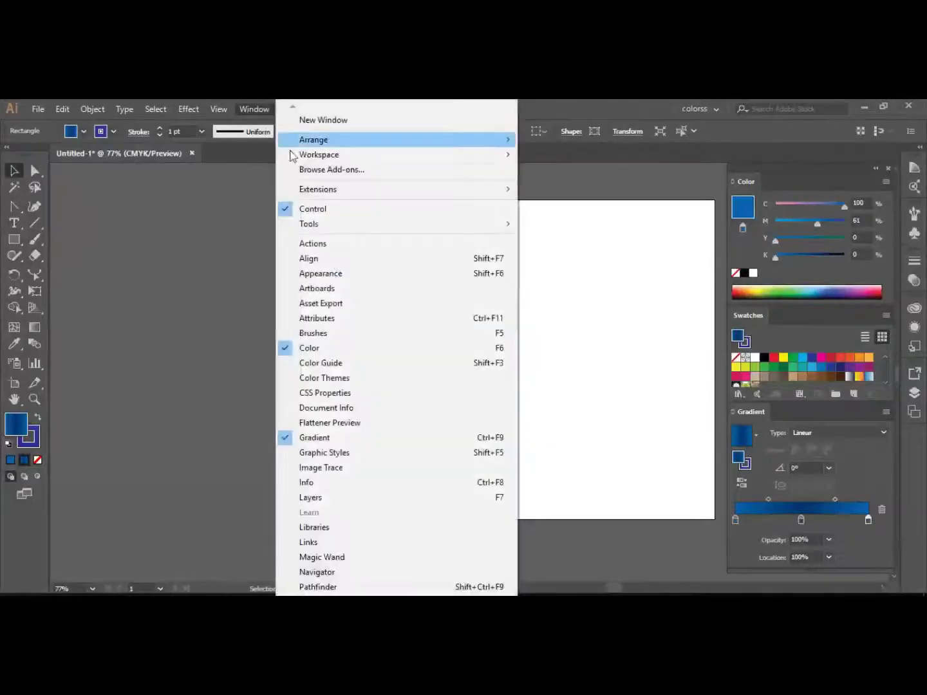
click(331, 259)
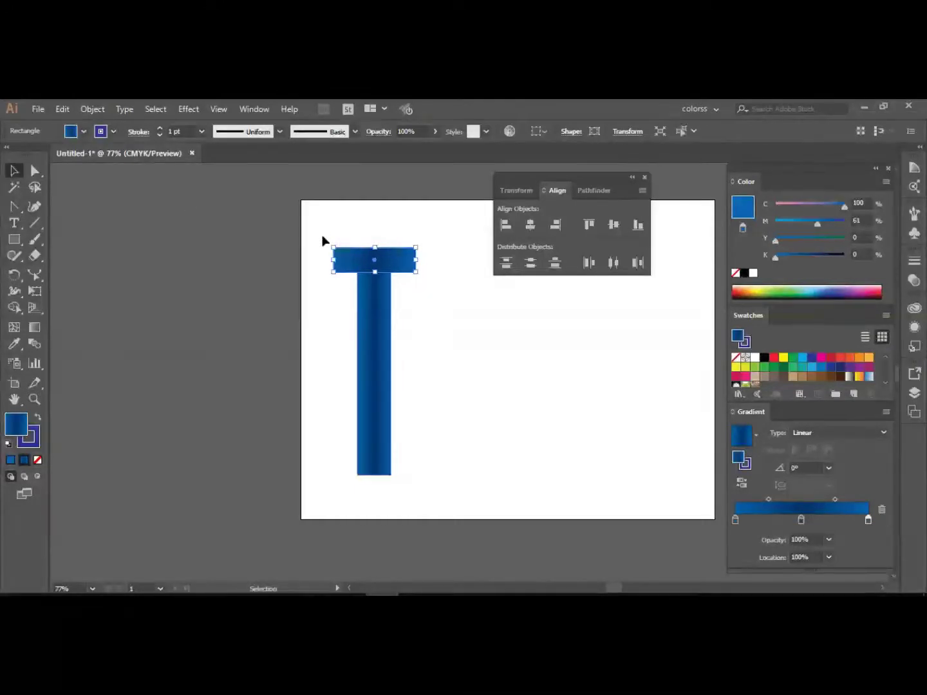
drag(318, 225, 419, 478)
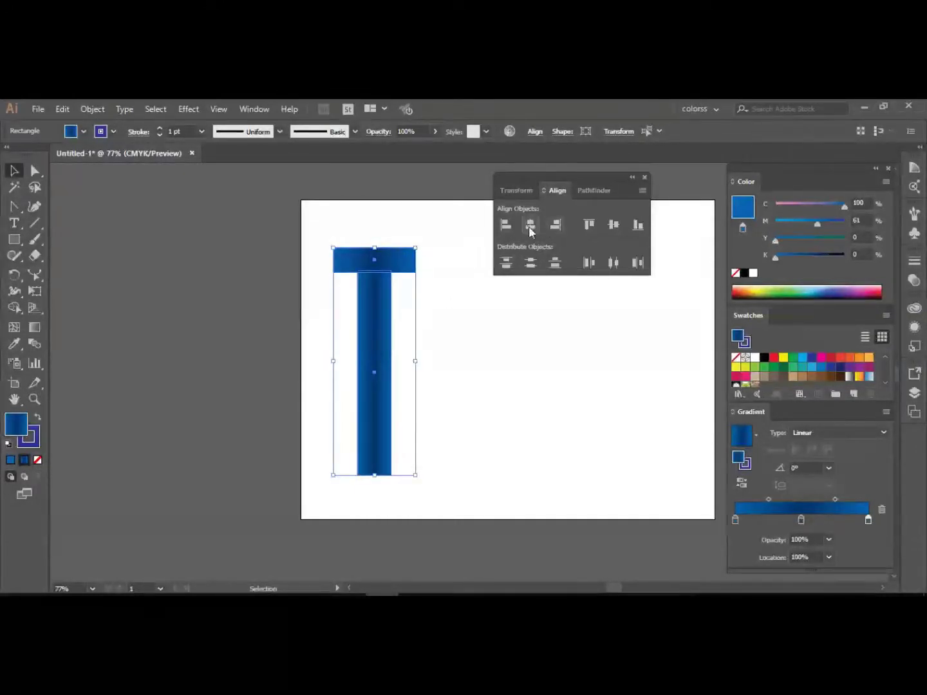
click(530, 227)
Move both rectangles slightly up, and reposition the crossbar so it rests on the upper edge of the tall rectangle.
drag(388, 260, 392, 251)
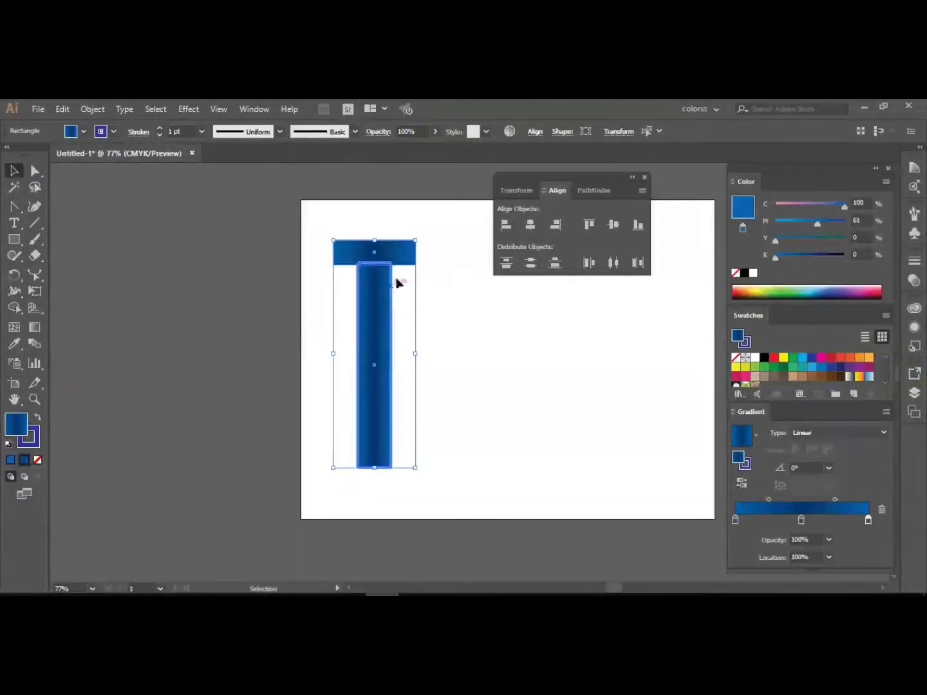
click(393, 225)
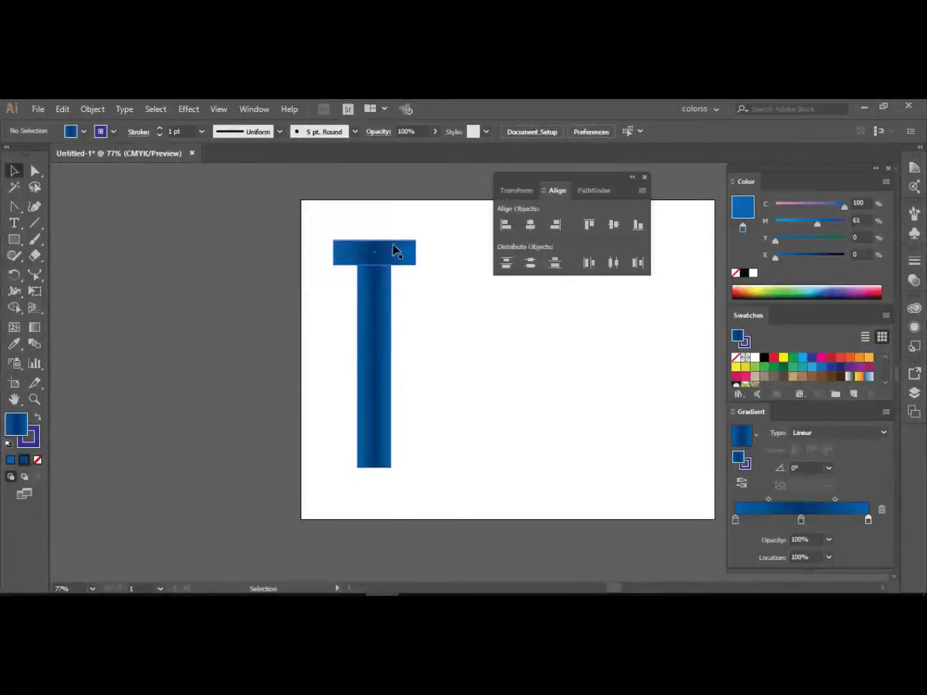
mouse_move(397, 248)
mouse_down()
mouse_move(402, 237)
mouse_move(399, 248)
mouse_up()
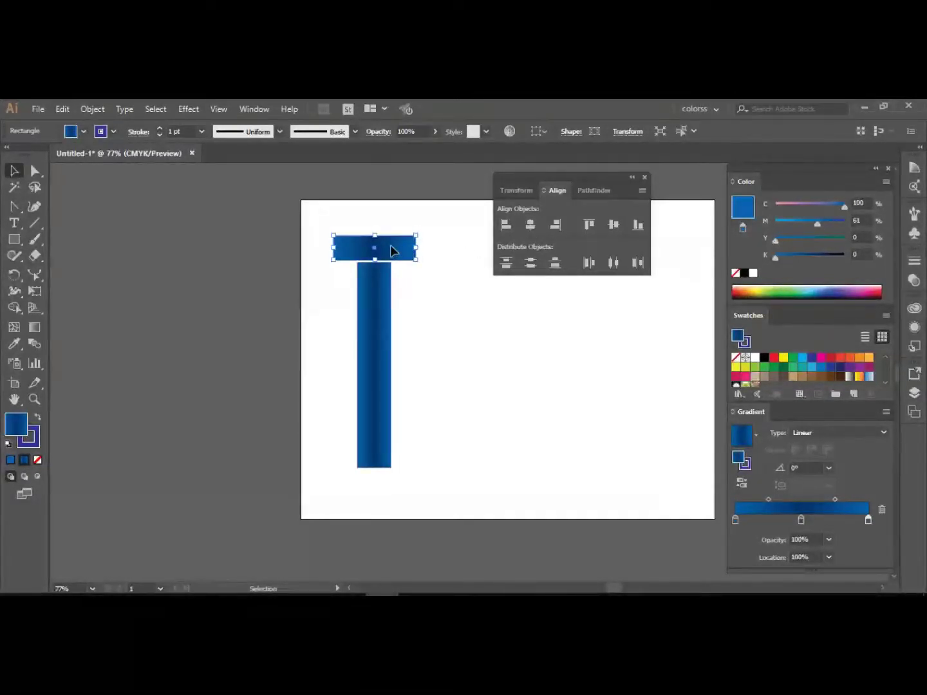
drag(391, 245, 397, 252)
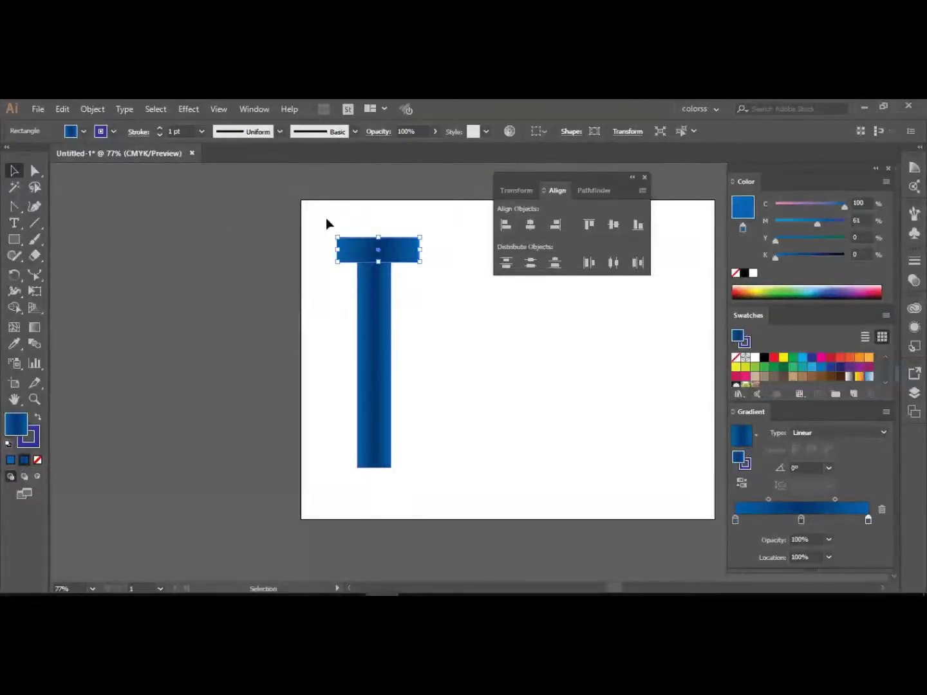
Center the repositioned crossbar horizontally with the tall rectangle again and deselect both shapes.
drag(326, 219, 399, 325)
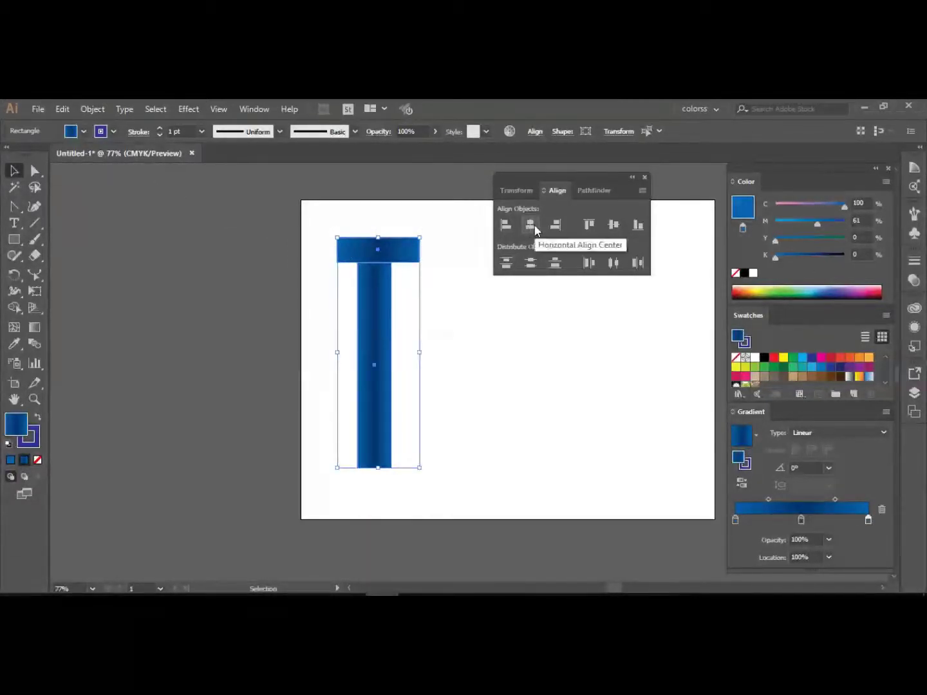
click(534, 225)
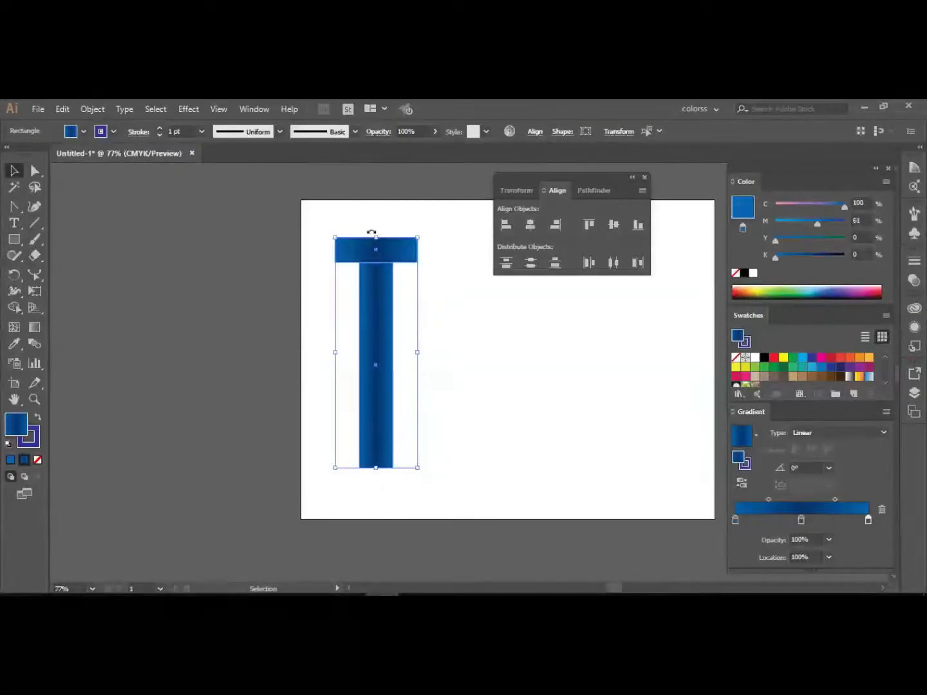
click(359, 229)
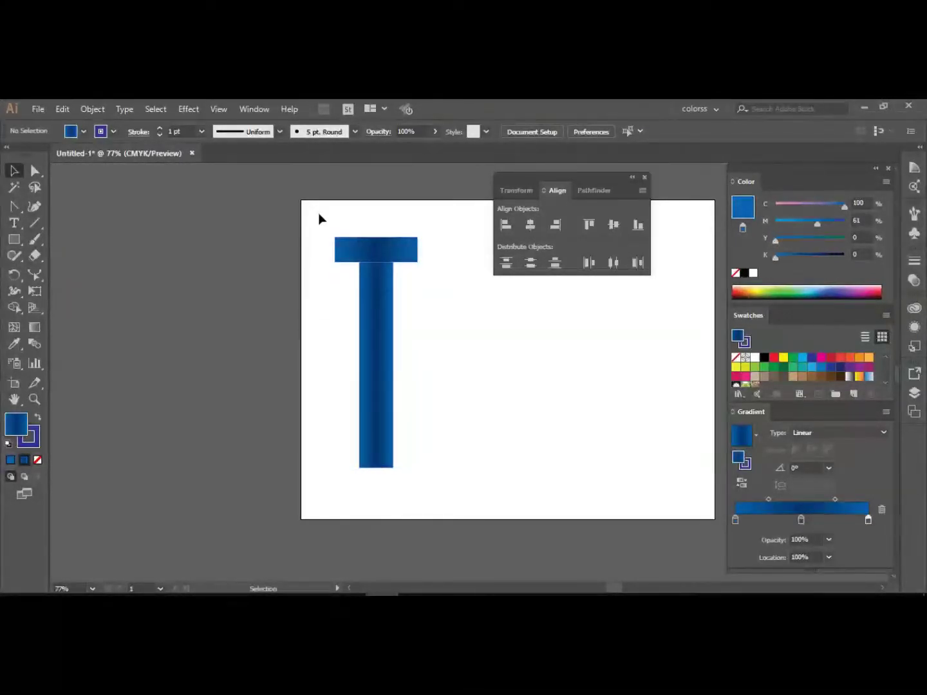
drag(320, 217, 426, 227)
Draw a second, wider horizontal rectangle centred above the crossbar and move it down to rest on the crossbar.
click(14, 239)
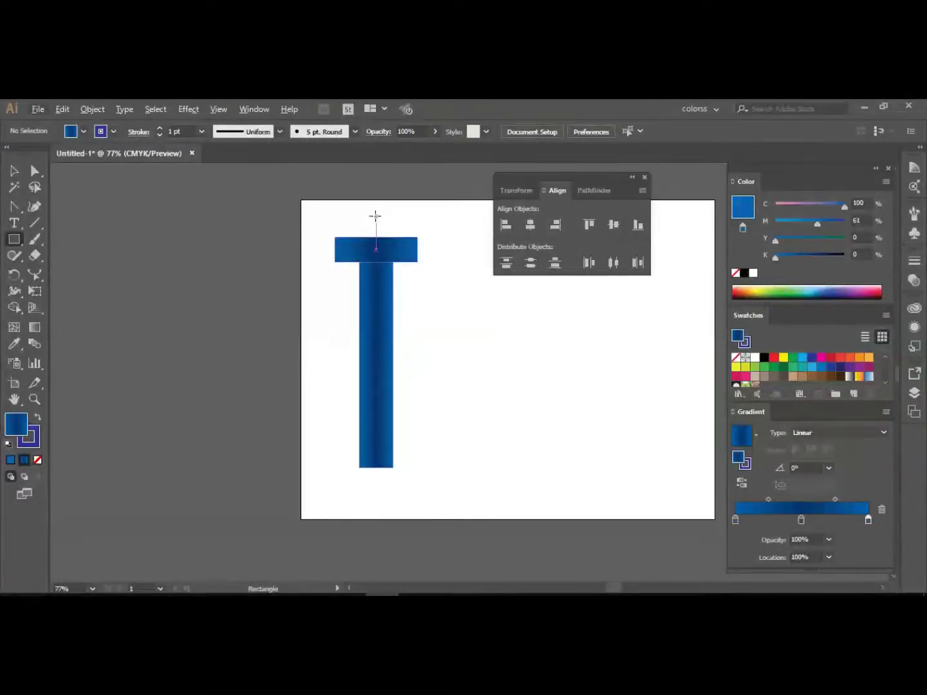
drag(376, 216, 433, 230)
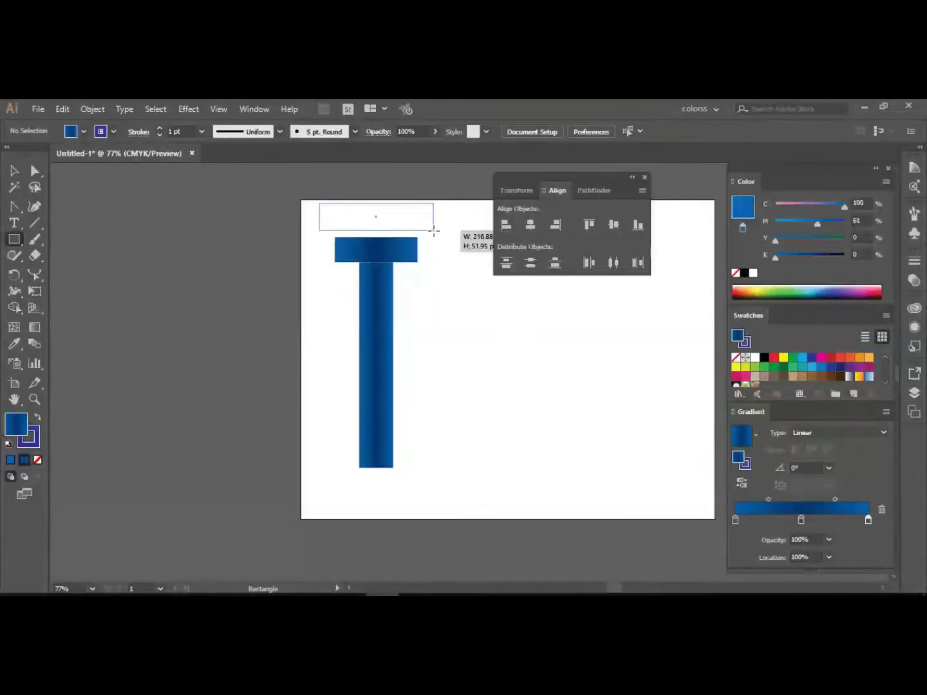
drag(434, 230, 435, 228)
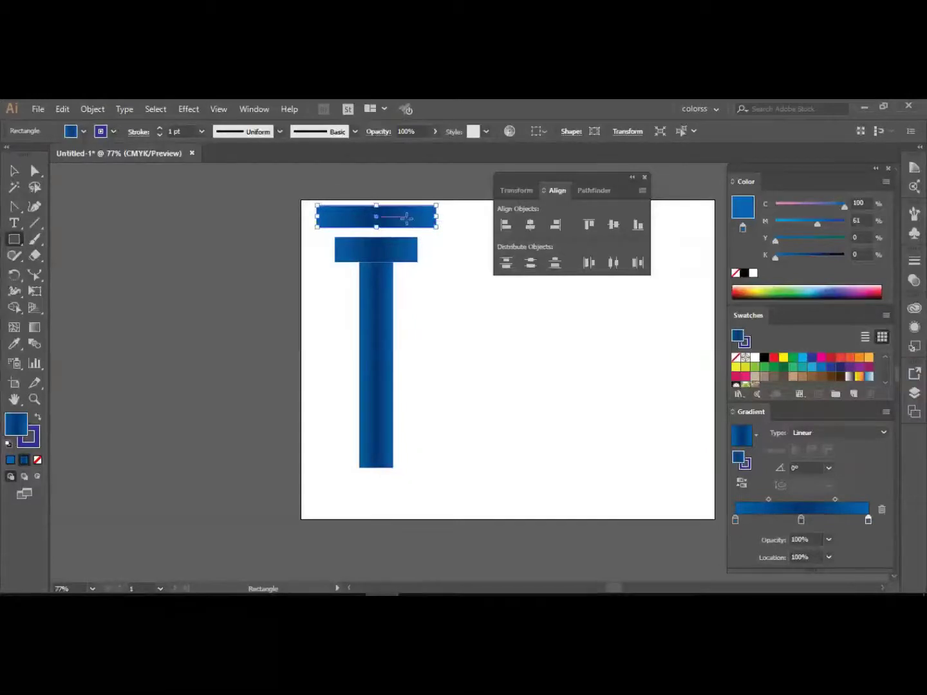
click(14, 171)
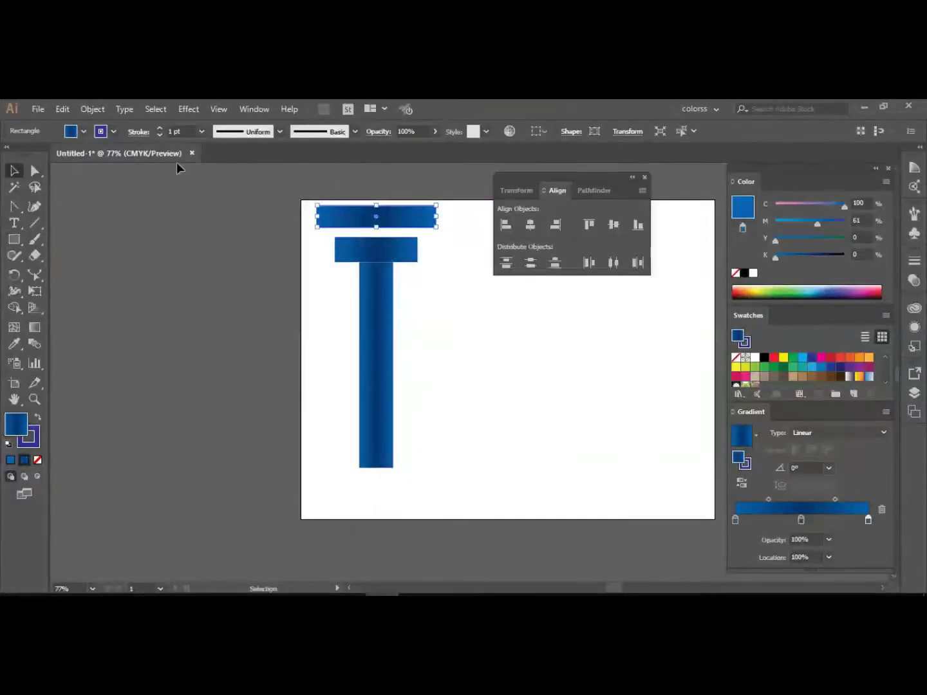
drag(397, 219, 397, 227)
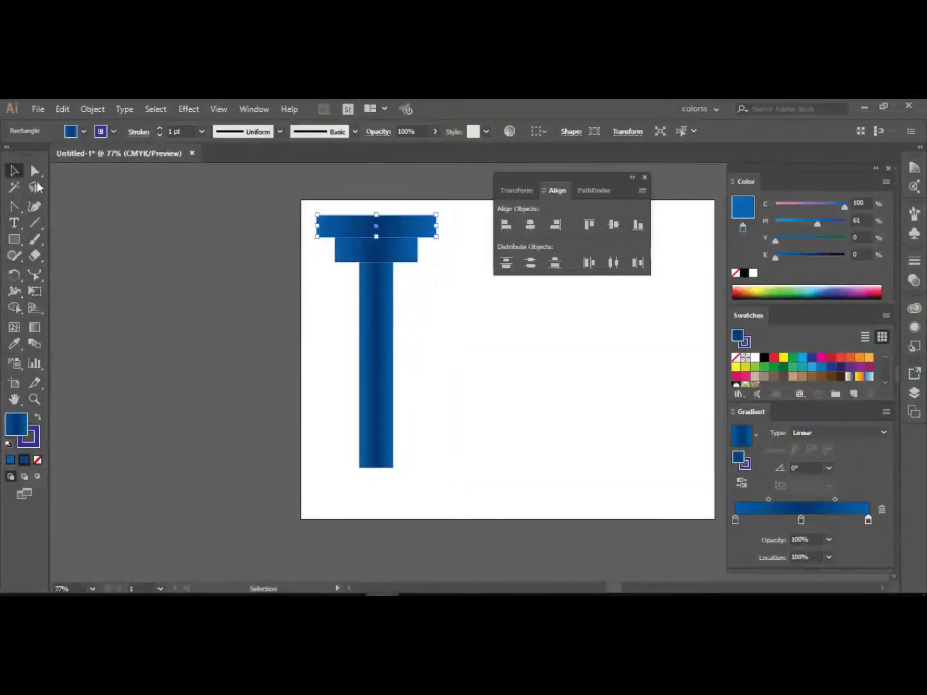
Align all three rectangles by their horizontal centers and move the stack slightly down on the artboard.
drag(310, 203, 441, 295)
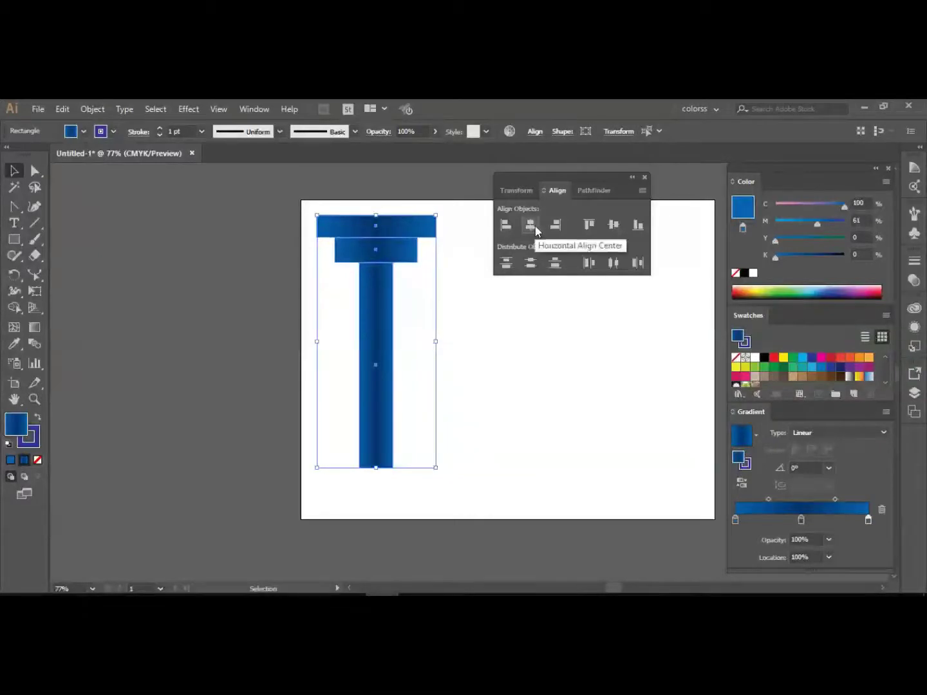
click(536, 228)
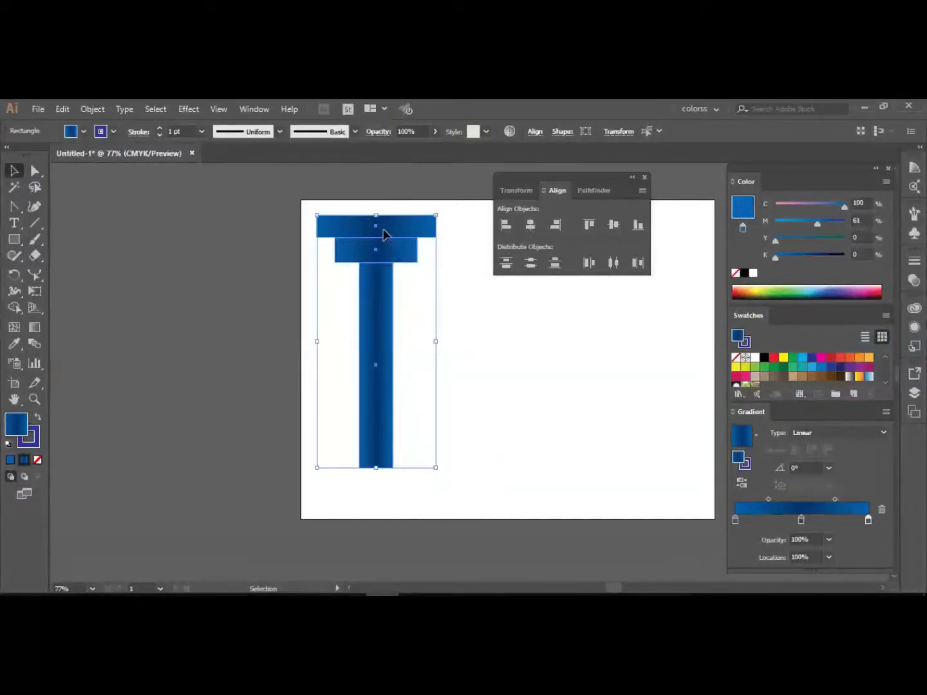
drag(384, 233, 387, 253)
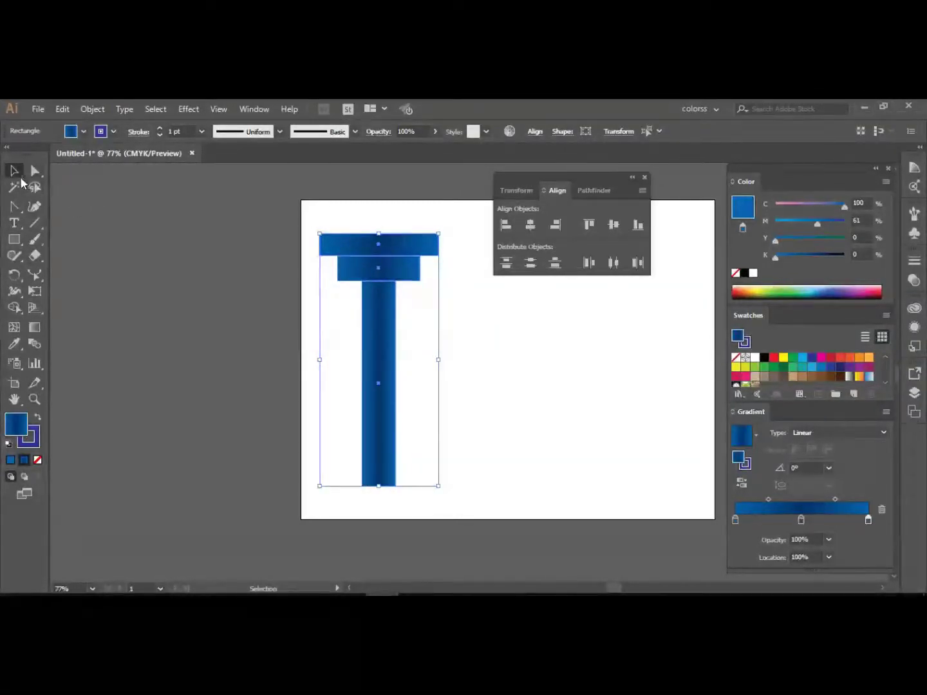
Draw a third, still wider horizontal rectangle centred above the stack and move it down to rest on the second bar.
click(14, 239)
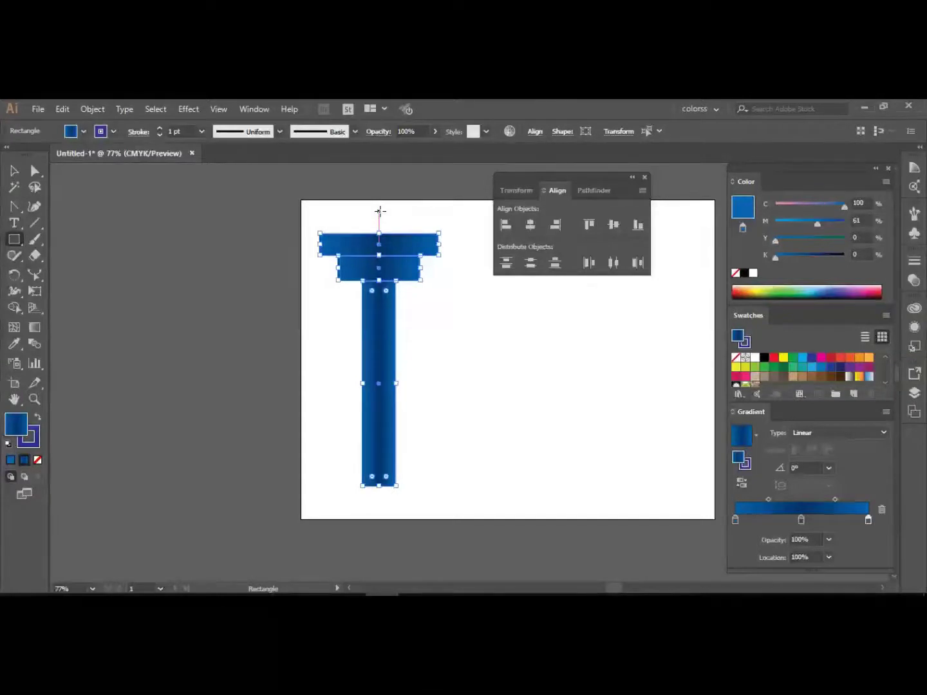
drag(379, 211, 456, 223)
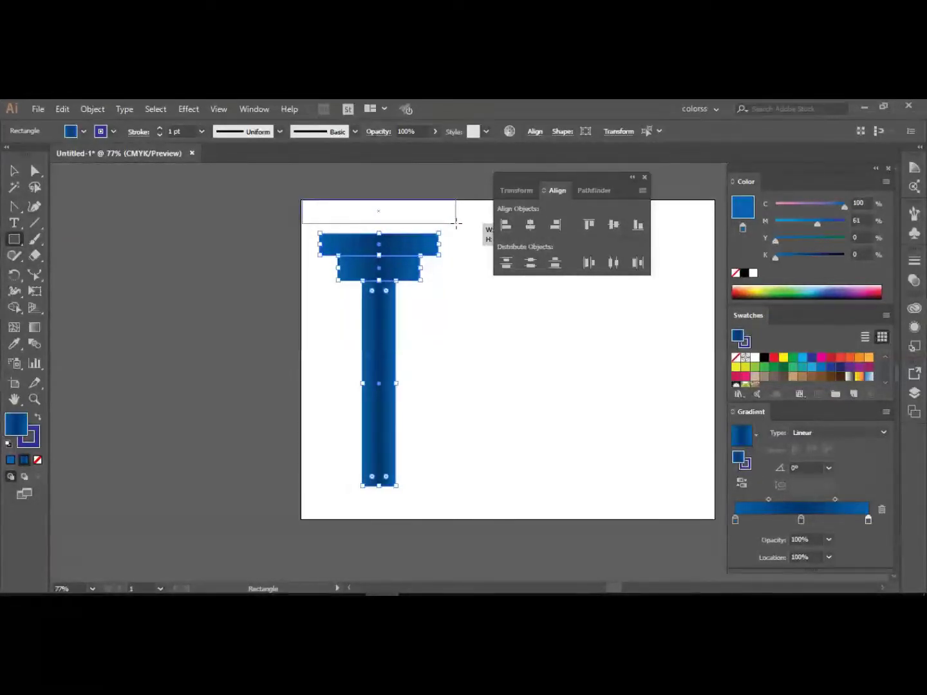
drag(457, 222, 456, 224)
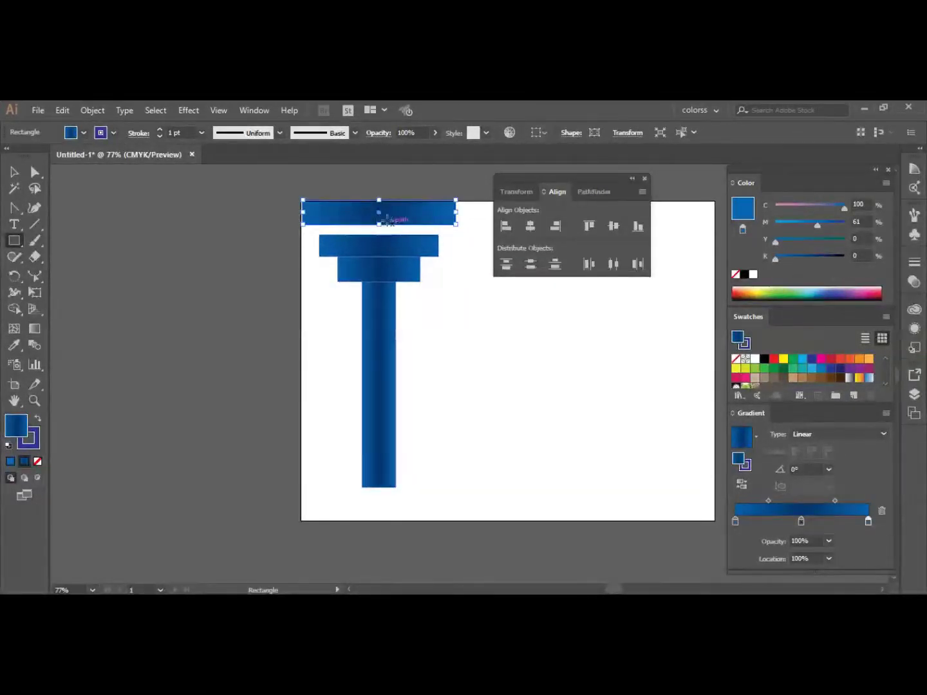
click(15, 171)
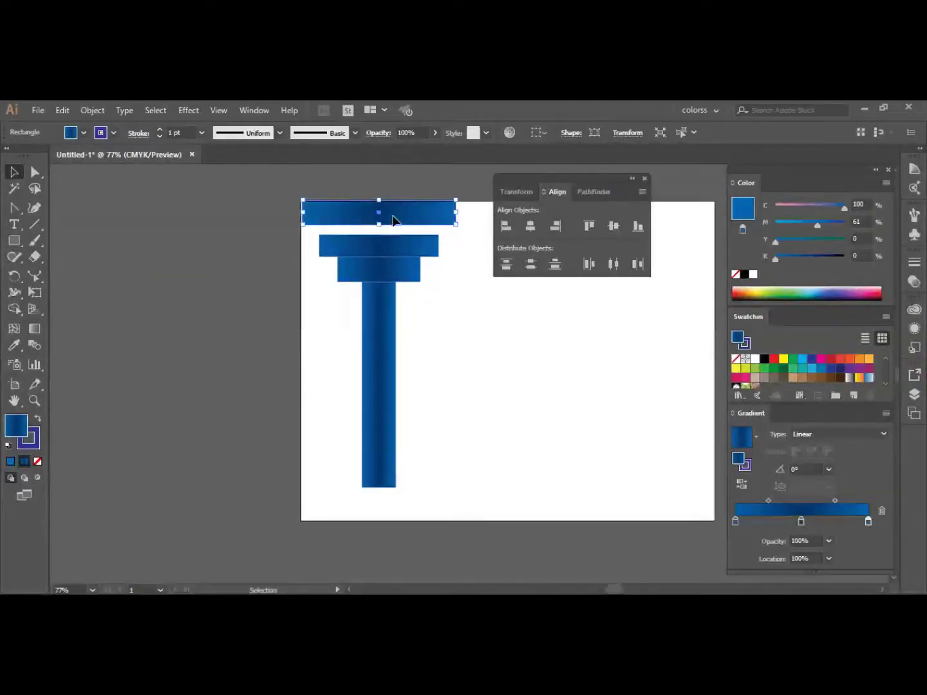
drag(392, 220, 392, 227)
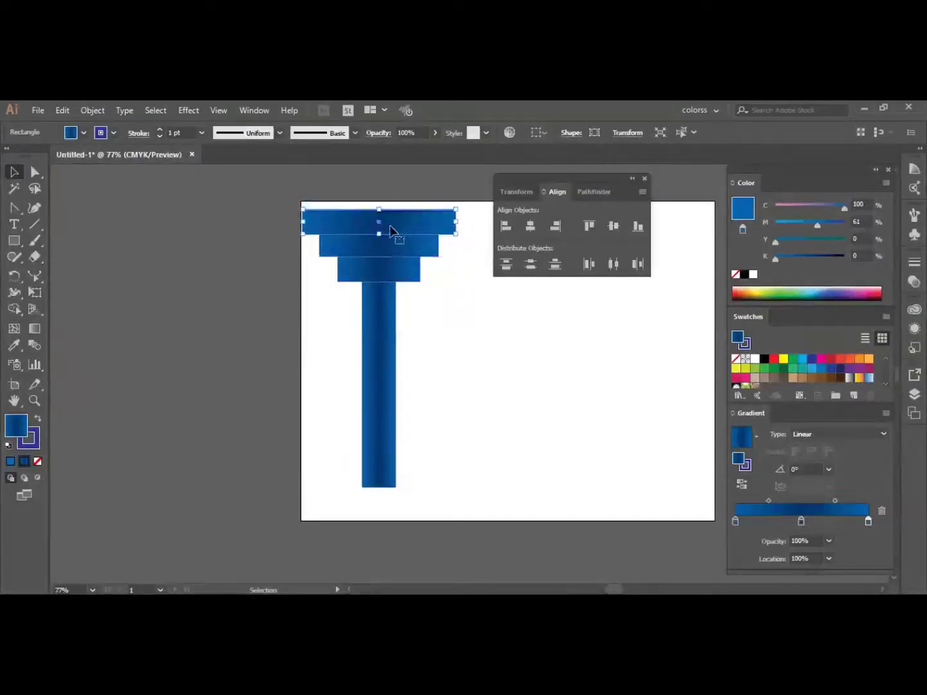
Select the whole column, narrow it slightly from its left side, and reposition it near the artboard's upper-left corner.
drag(291, 211, 465, 381)
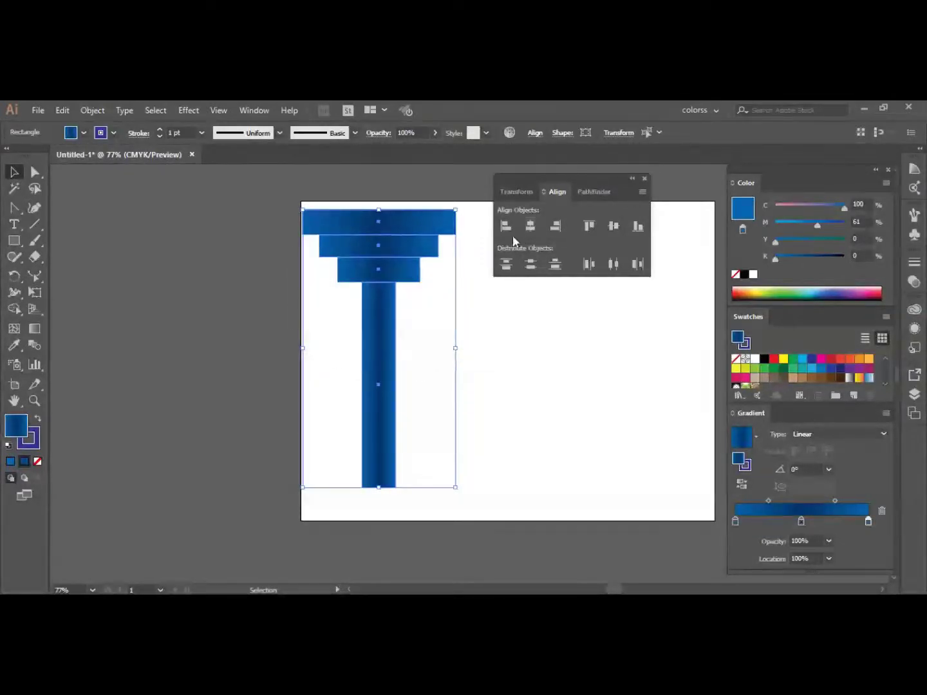
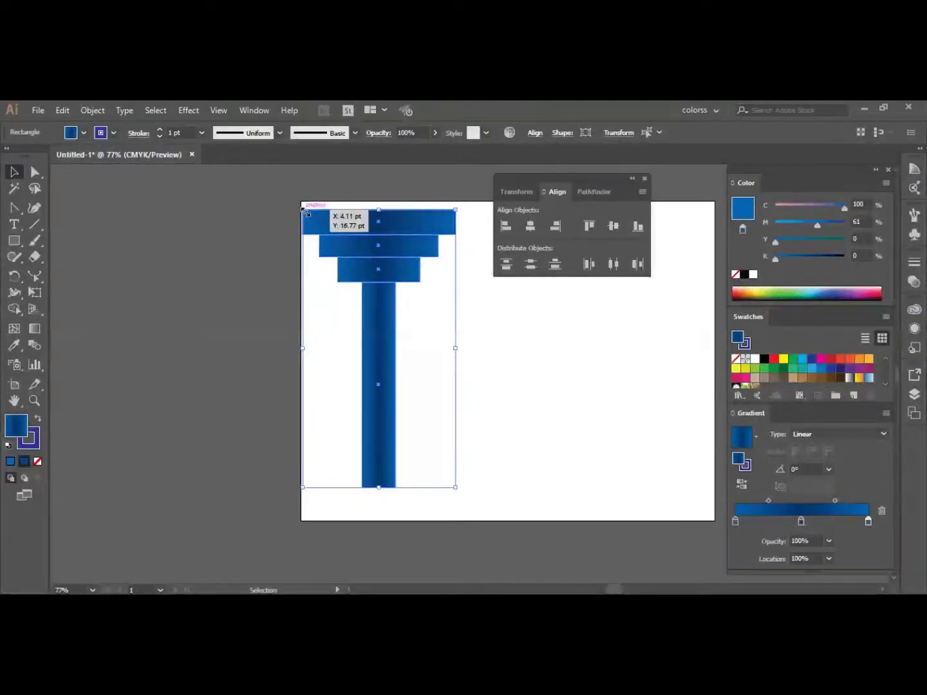
drag(306, 212, 315, 212)
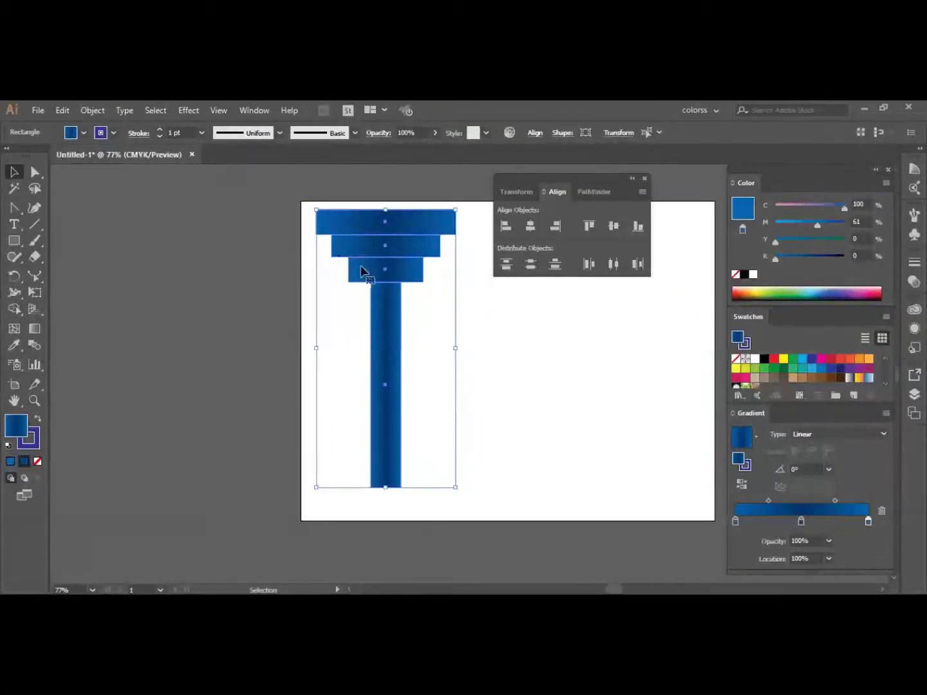
drag(362, 271, 358, 286)
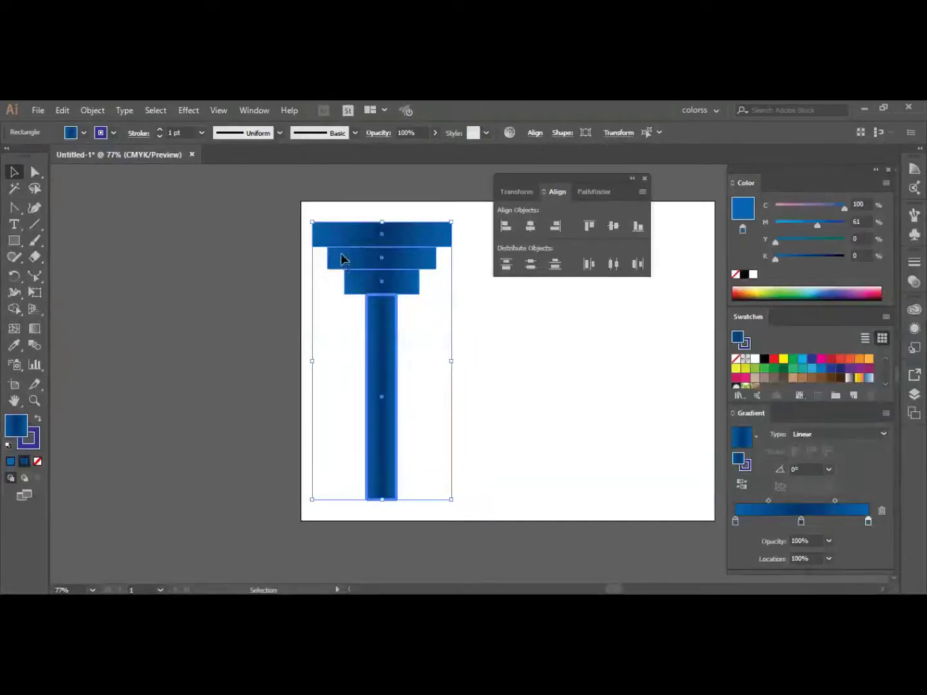
drag(341, 255, 364, 256)
drag(389, 293, 359, 275)
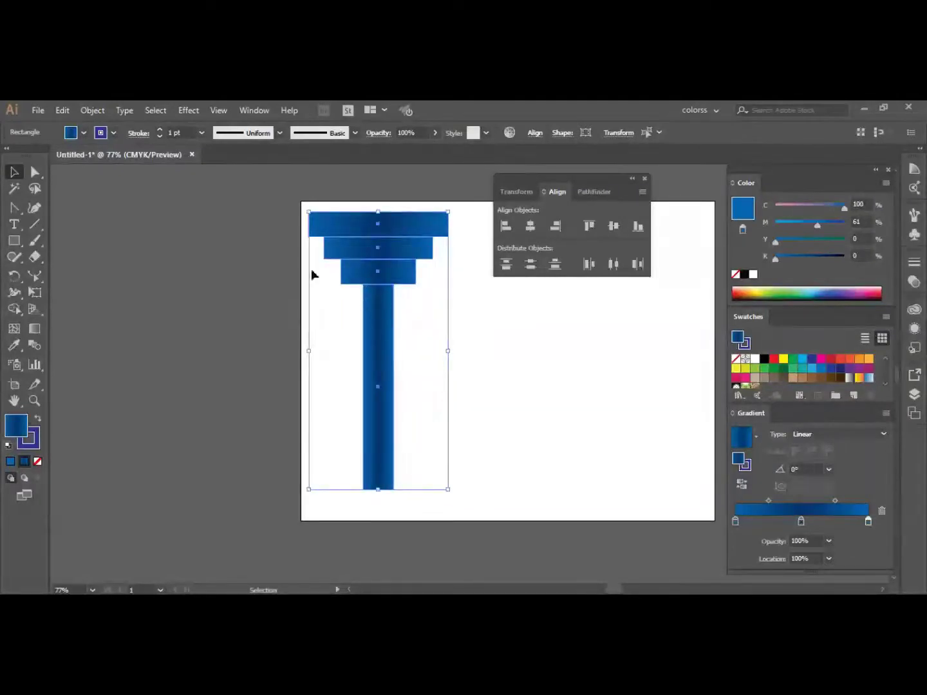
Isolate the tall rectangle, move it down clear of the three bars, and leave isolation mode.
double_click(381, 362)
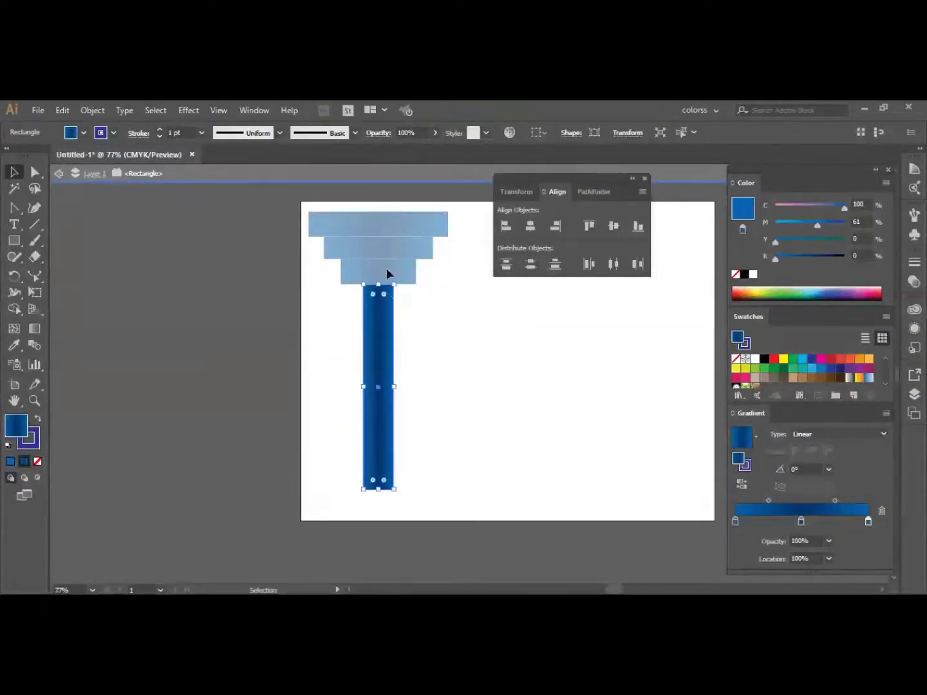
mouse_move(391, 251)
mouse_down()
mouse_move(444, 278)
mouse_move(405, 264)
mouse_up()
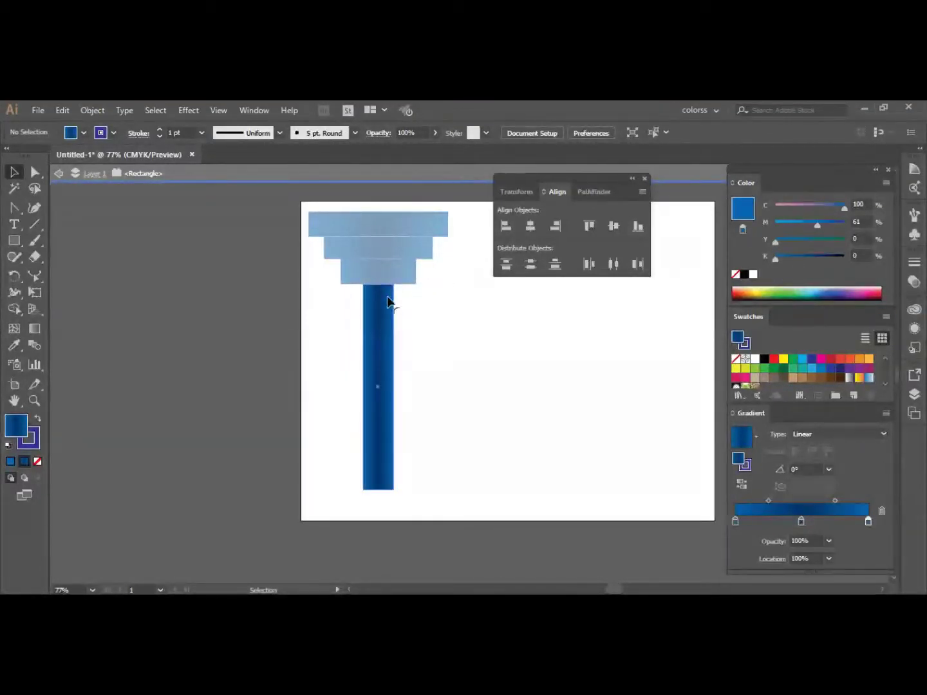
drag(388, 306, 384, 341)
click(335, 227)
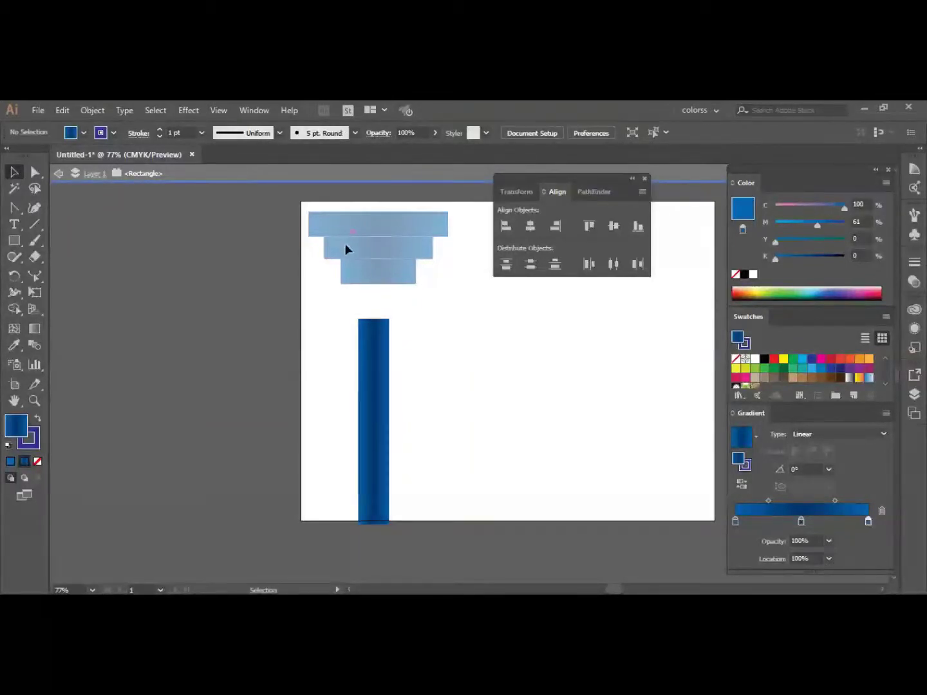
double_click(376, 242)
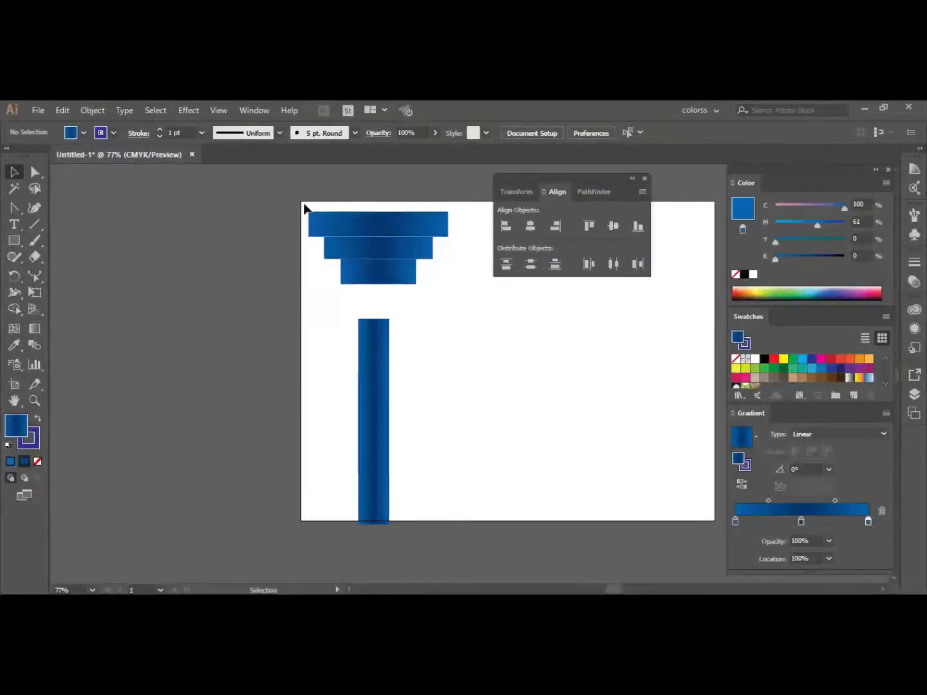
Duplicate the three stacked bars so one set sits mid-right on the artboard, and rejoin the tall rectangle centred beneath the upper-left set.
drag(304, 207, 405, 282)
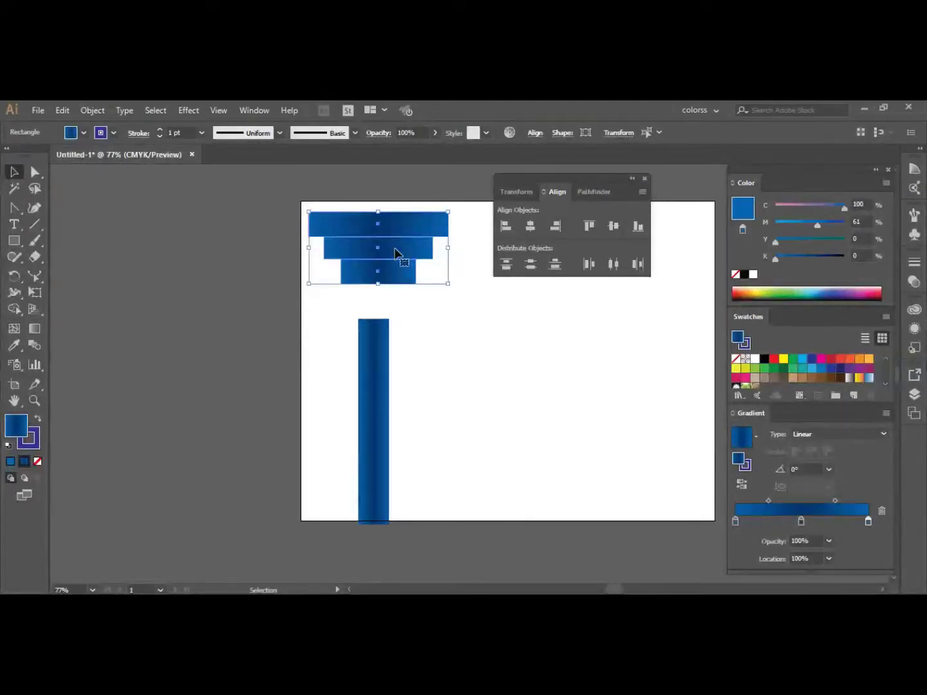
drag(394, 252, 562, 364)
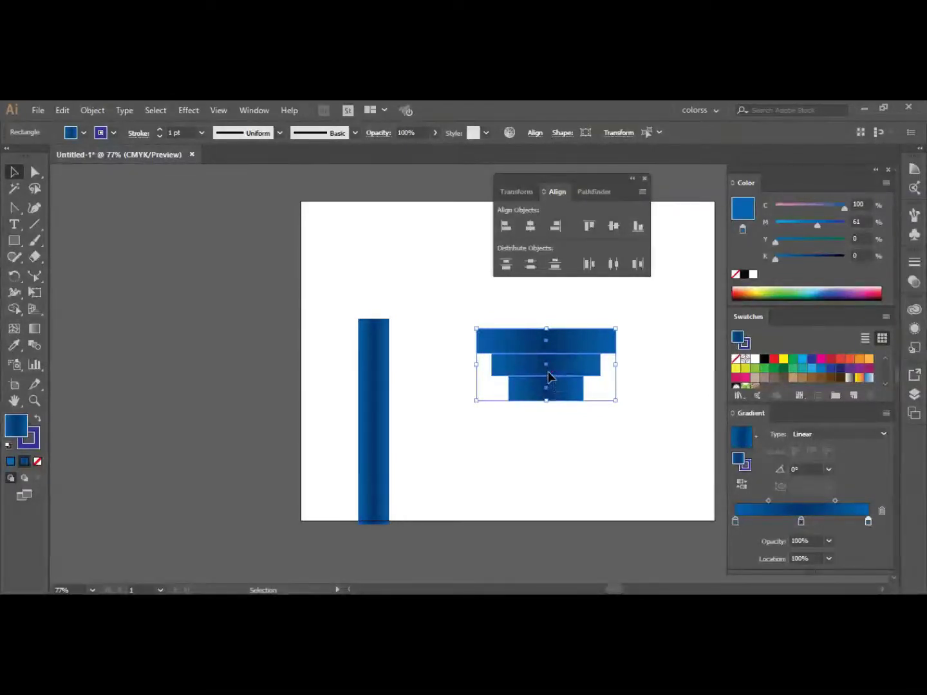
drag(548, 381, 392, 249)
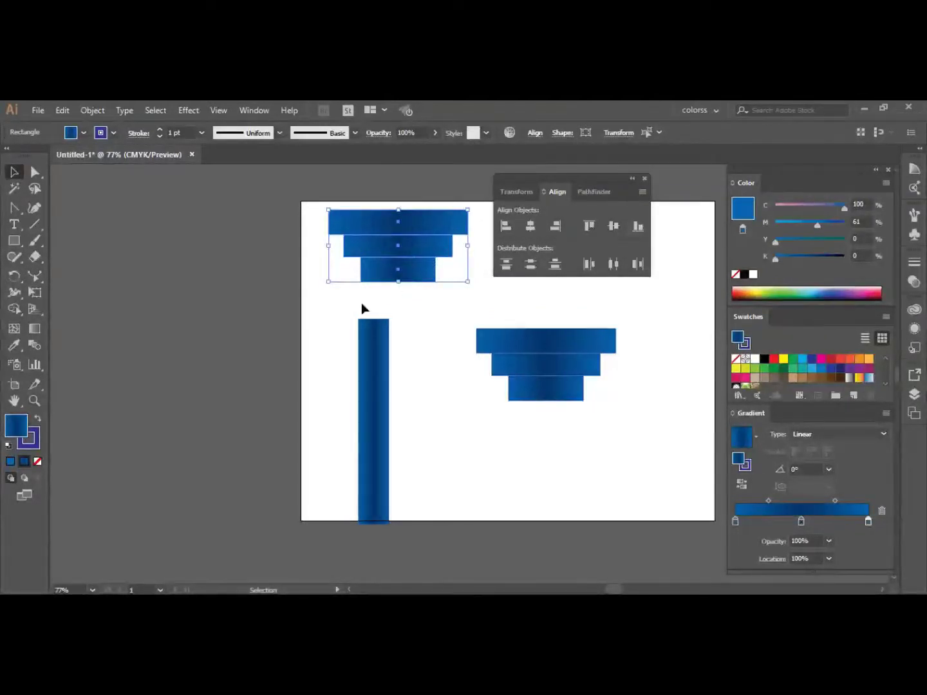
drag(372, 353, 394, 315)
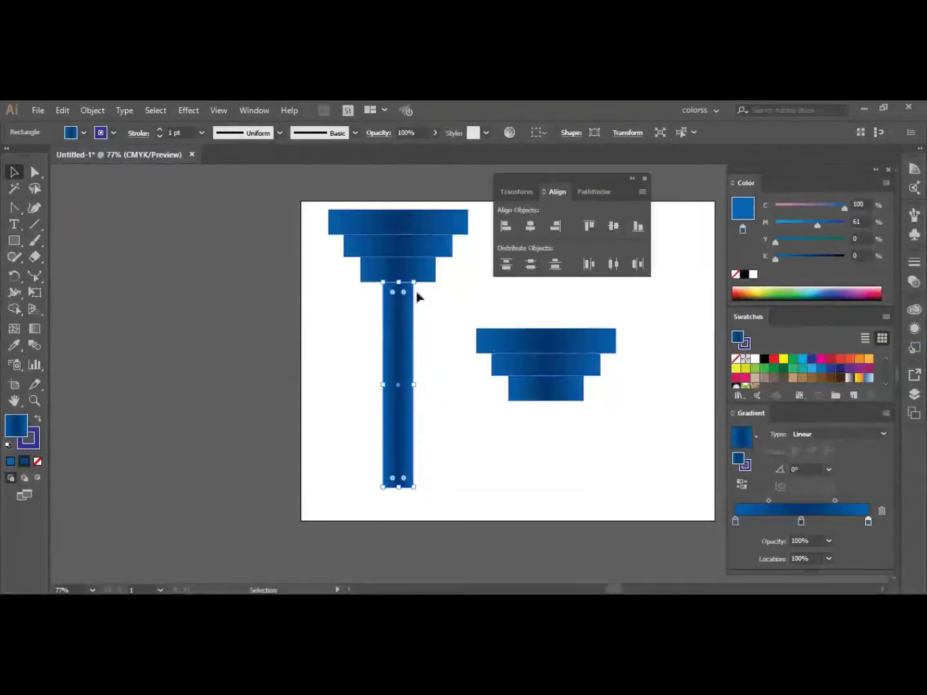
Reduce the height of each of the three upper-left bars, keep them stacked together, and deselect.
click(422, 275)
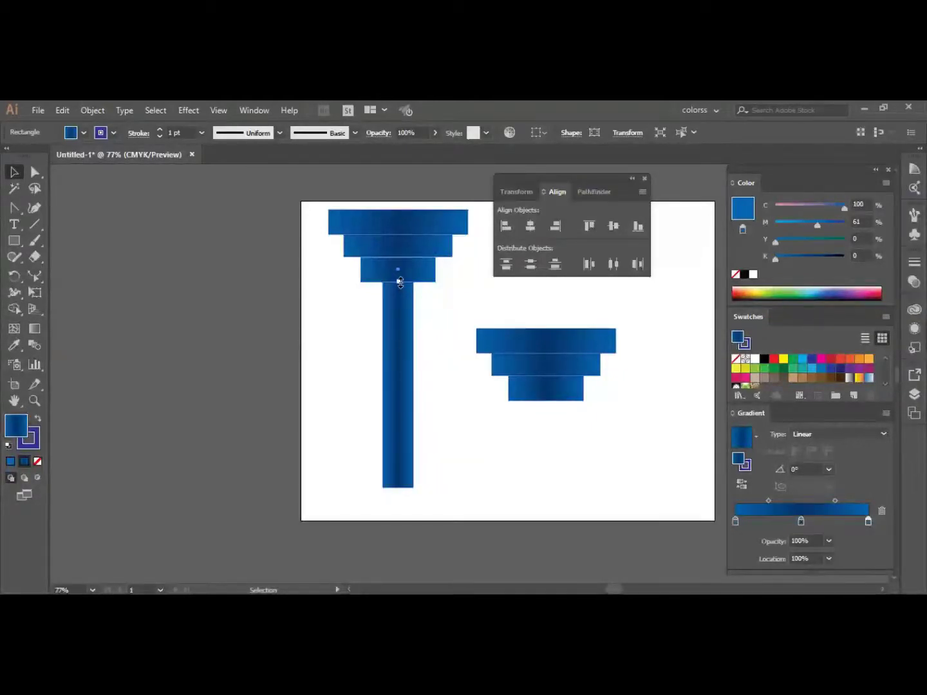
drag(401, 282, 404, 275)
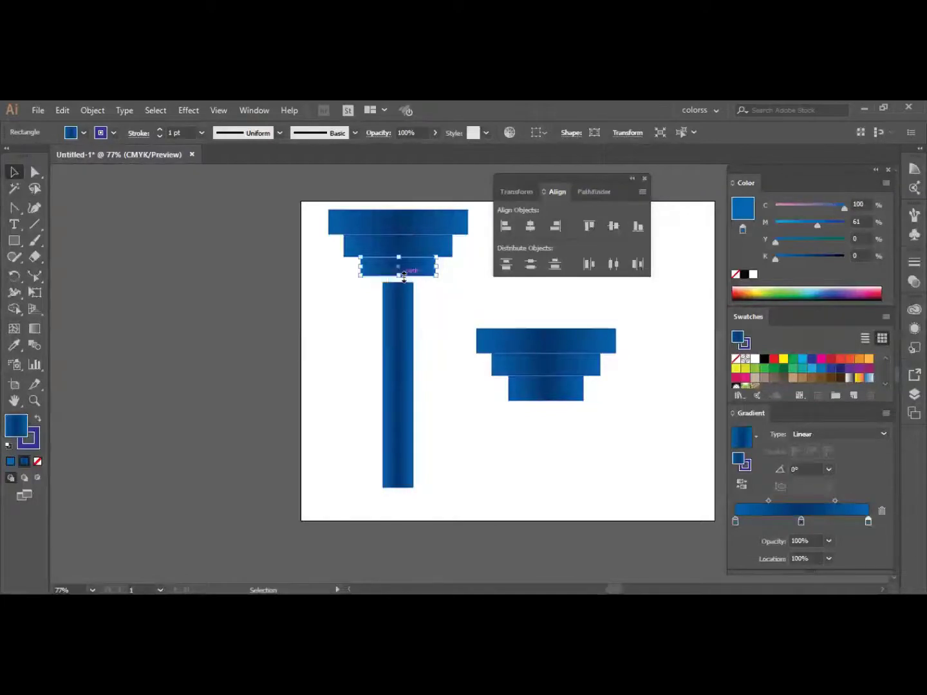
click(398, 253)
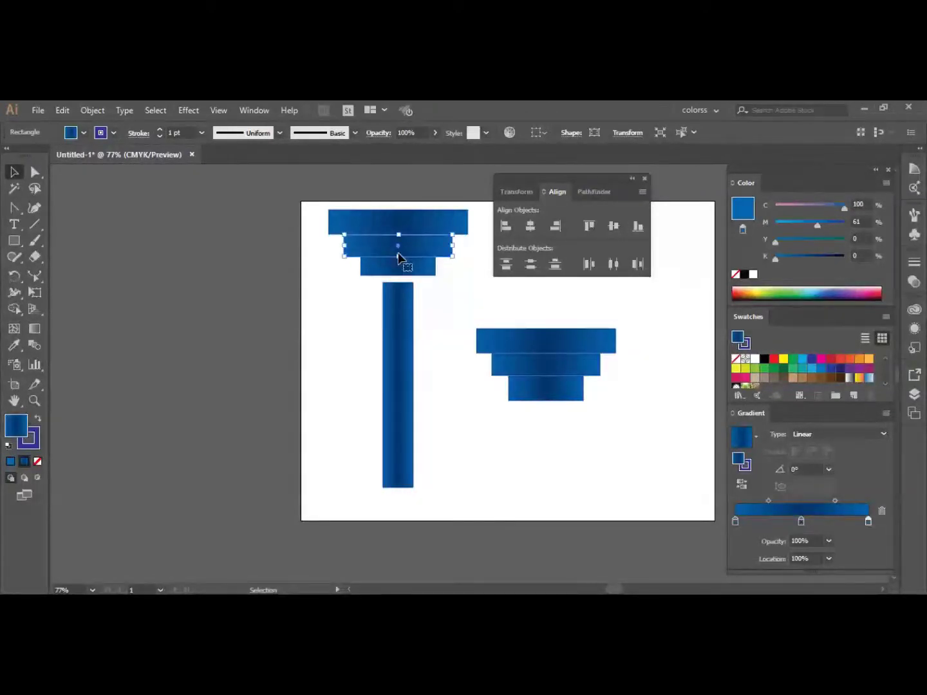
drag(399, 256, 408, 262)
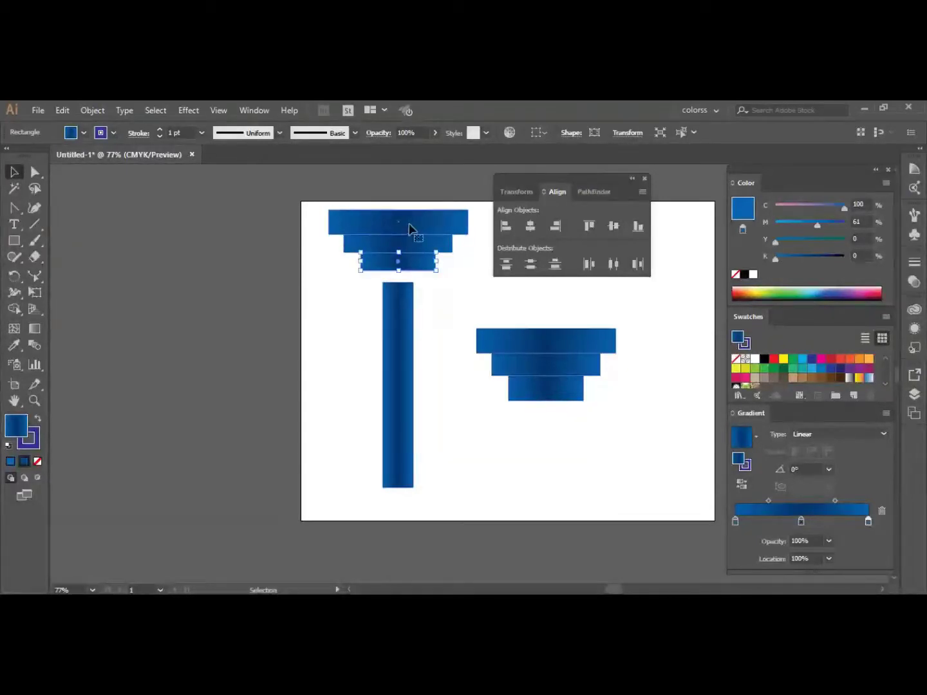
click(411, 229)
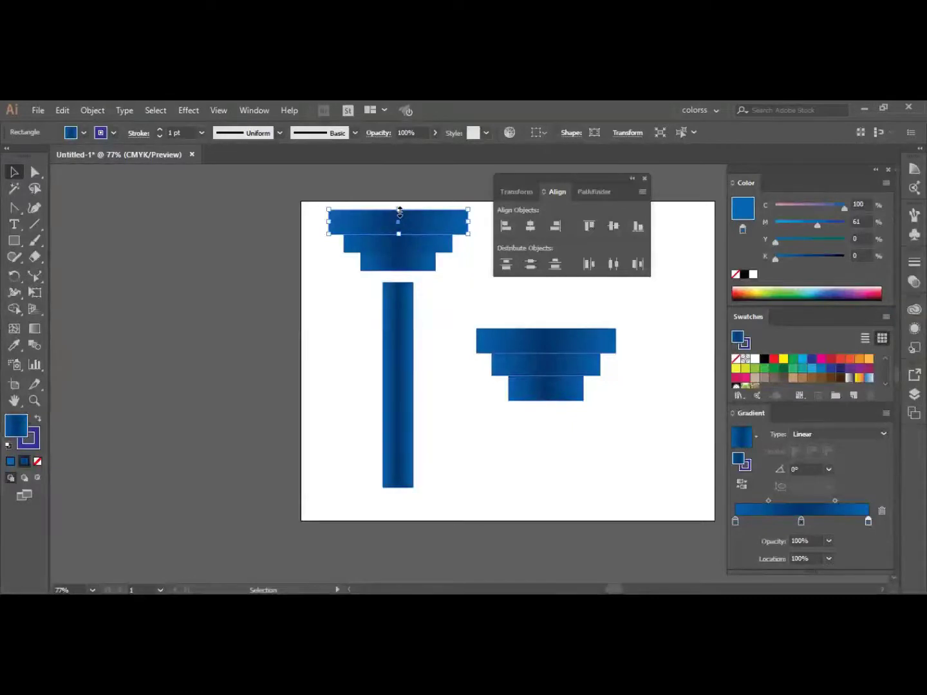
drag(400, 212, 400, 214)
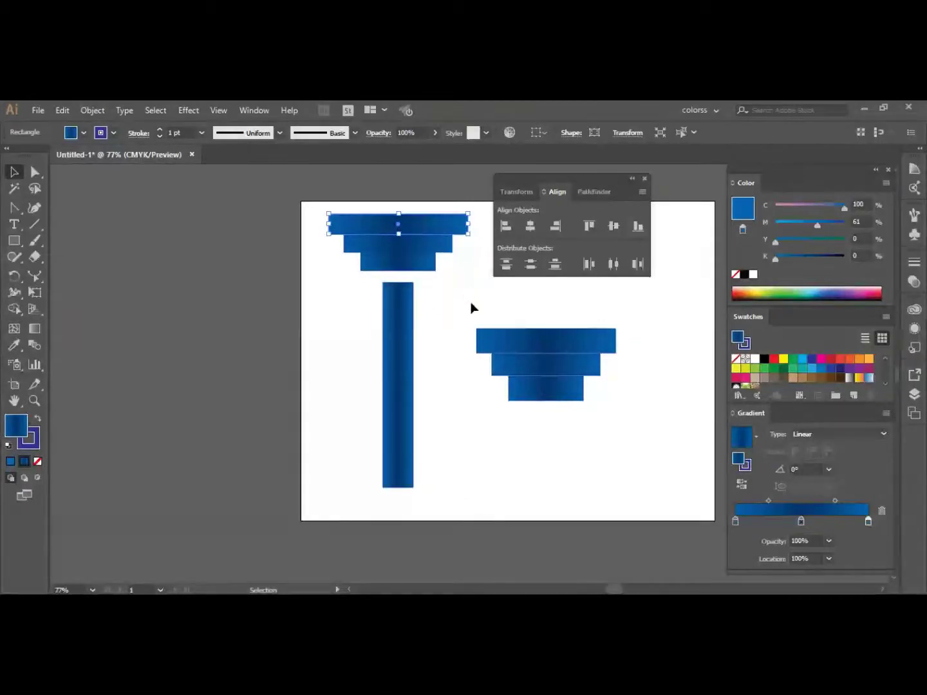
click(471, 308)
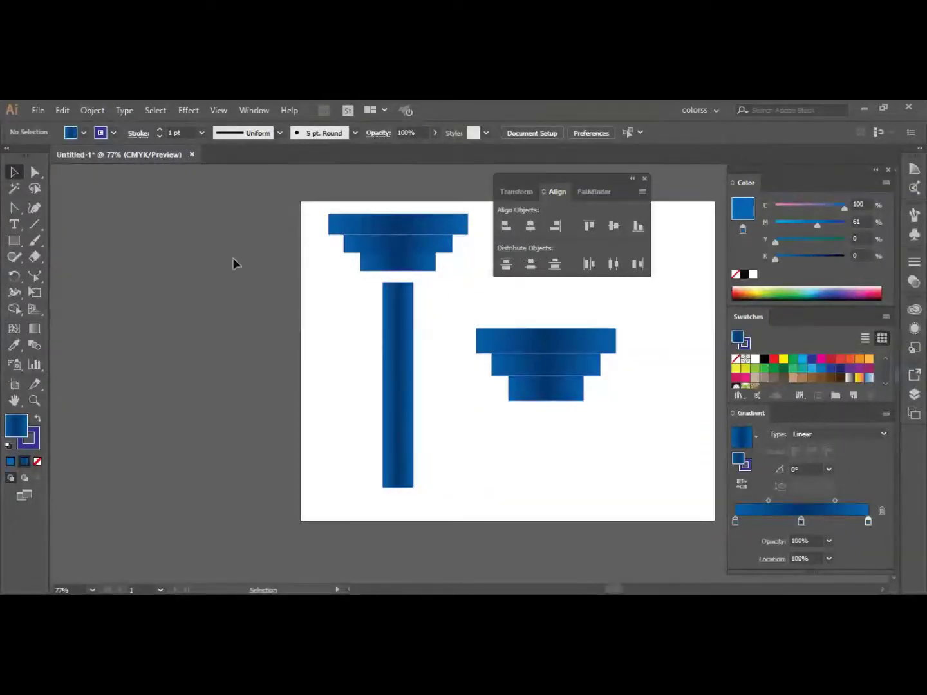
Draw a thin rectangular strip along the upper edge of the middle bar, spanning its full width.
click(14, 240)
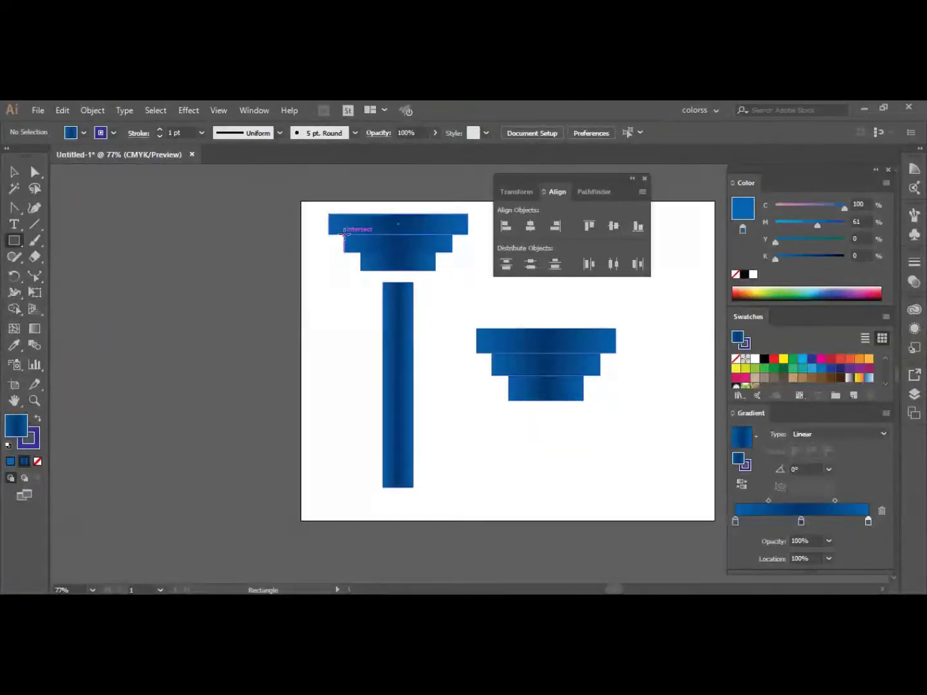
drag(343, 233, 453, 239)
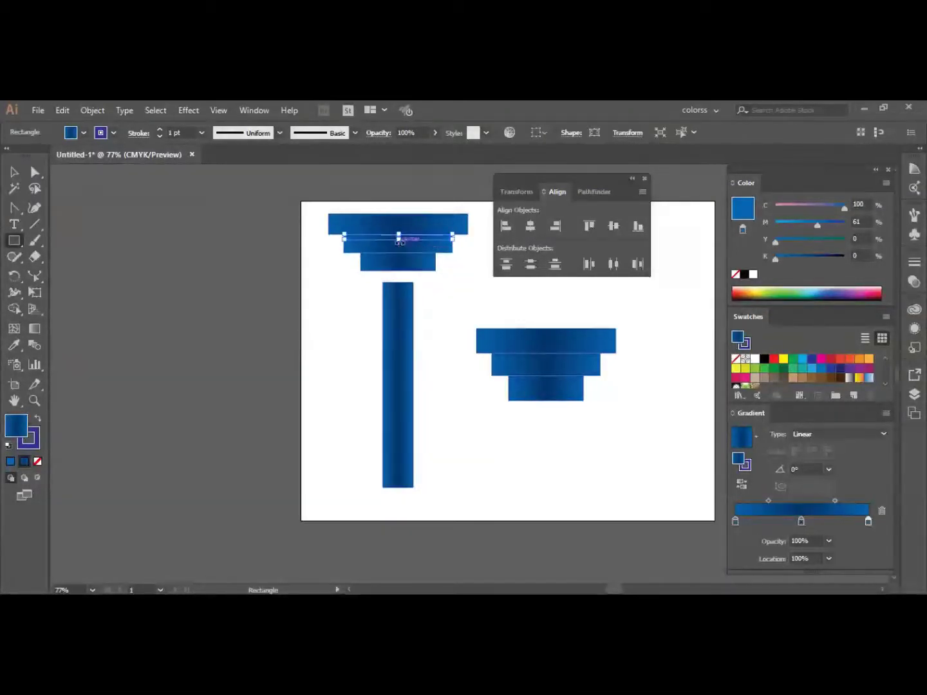
click(14, 172)
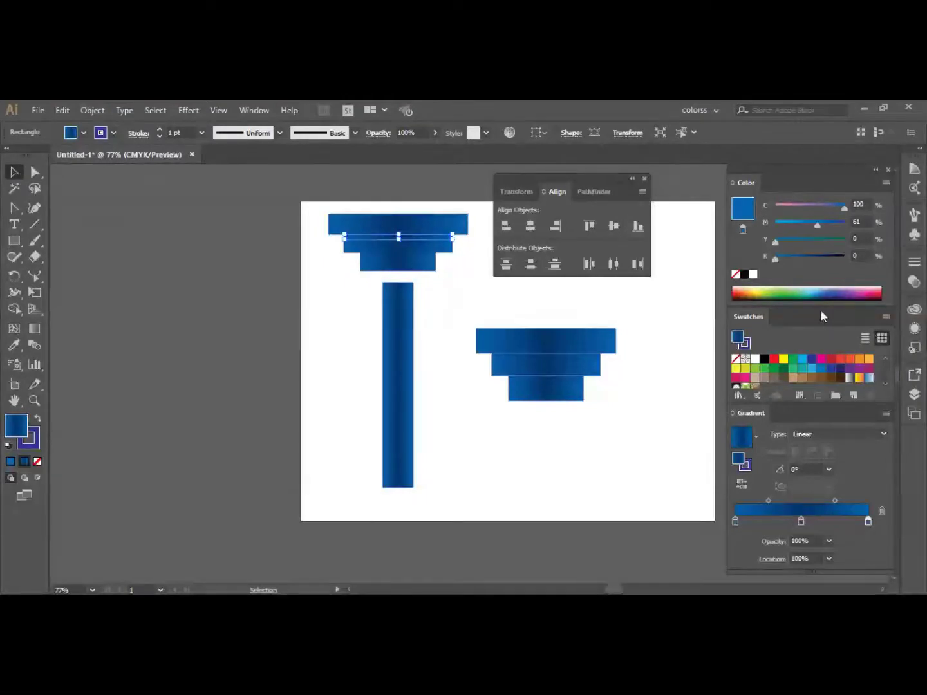
Darken the strip's gradient by setting black to 68% on the end stop, 76% on the start stop and 85% on the middle stop.
drag(776, 257, 824, 260)
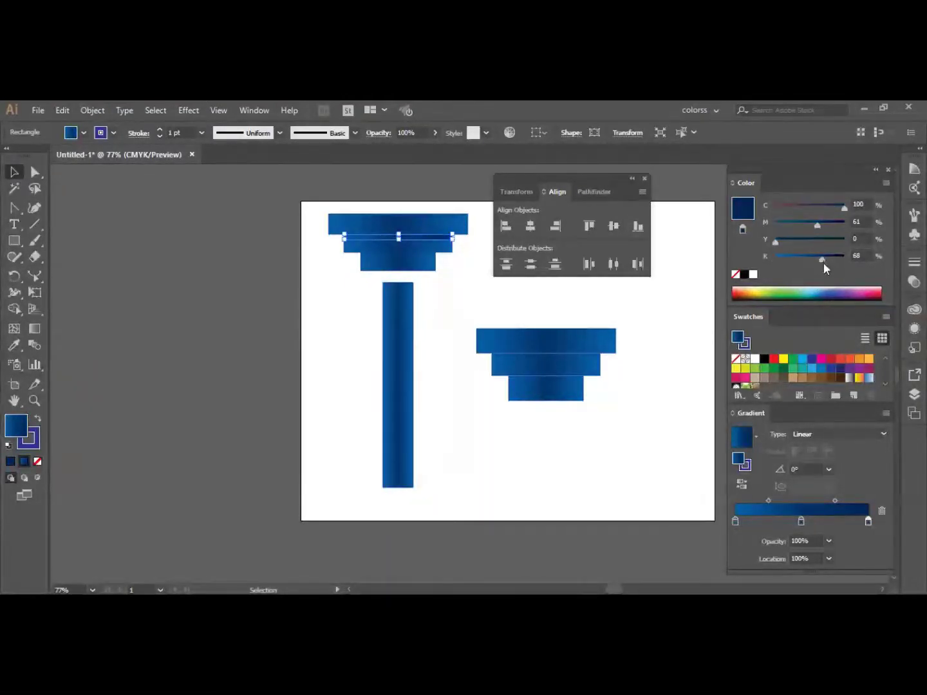
click(735, 521)
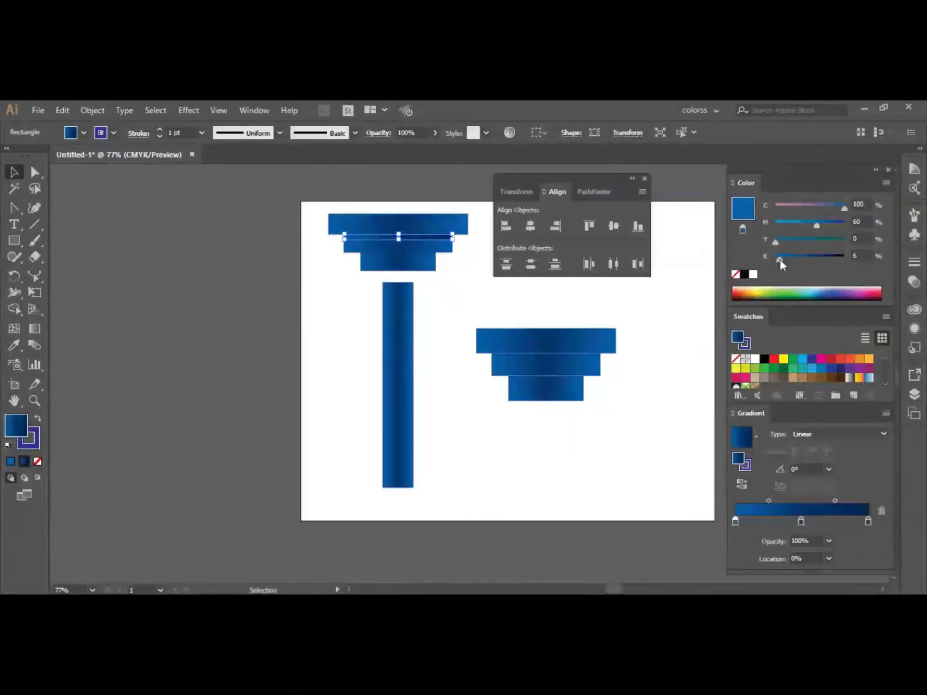
drag(778, 259, 826, 262)
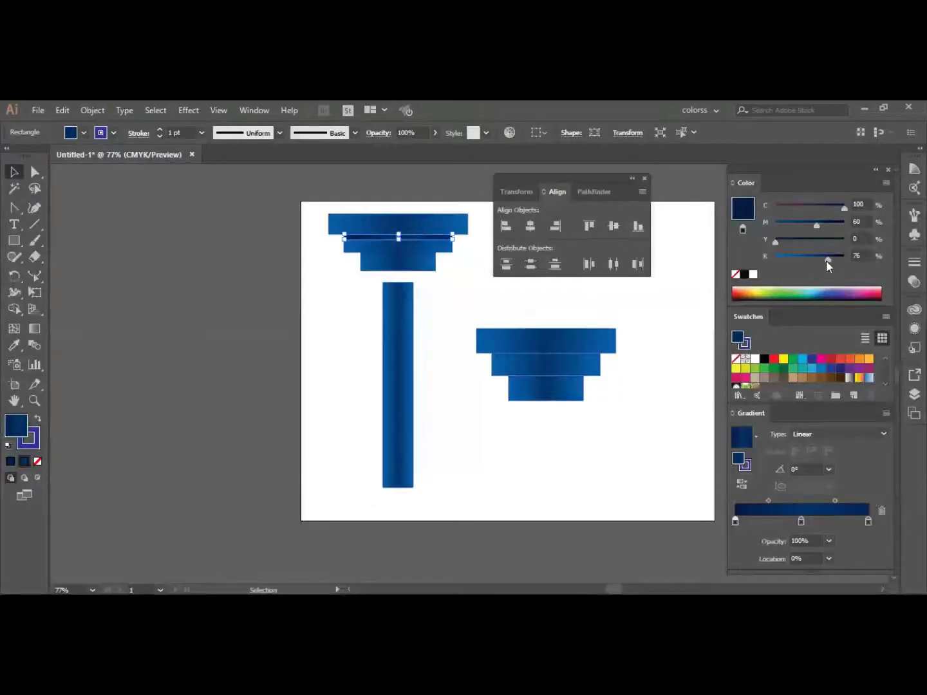
click(801, 521)
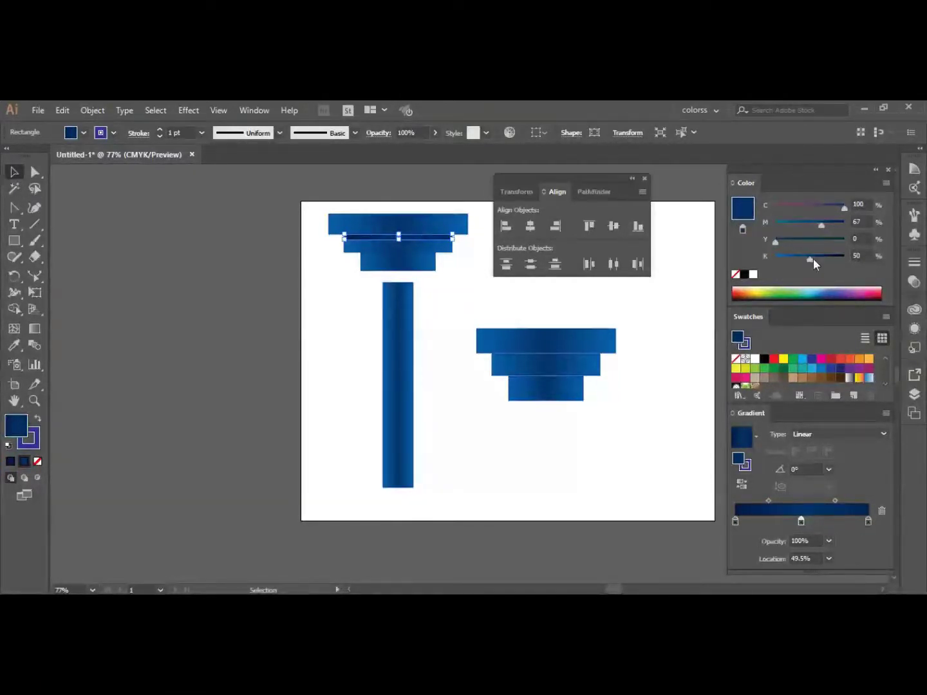
drag(813, 257, 834, 259)
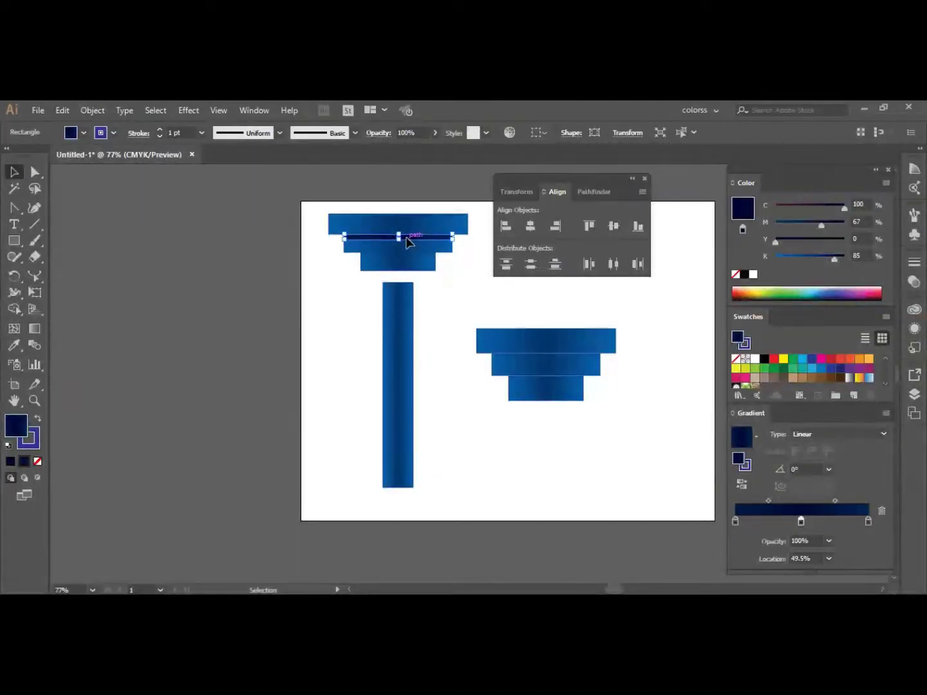
Copy the dark strip onto the upper edge of the lowest bar and narrow it from both ends to match that bar's width.
drag(406, 239, 407, 260)
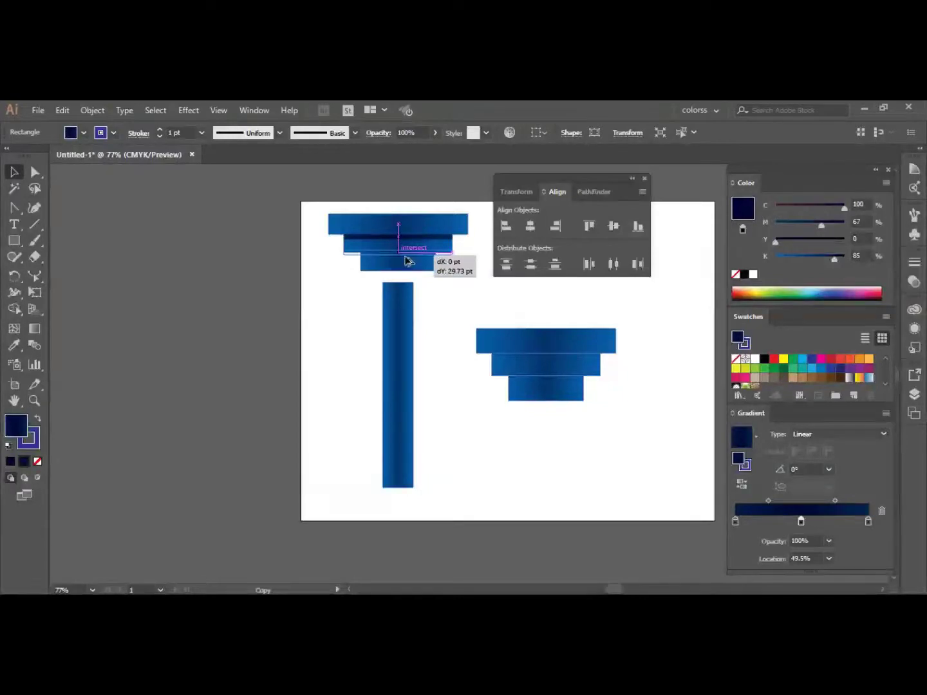
drag(406, 259, 404, 260)
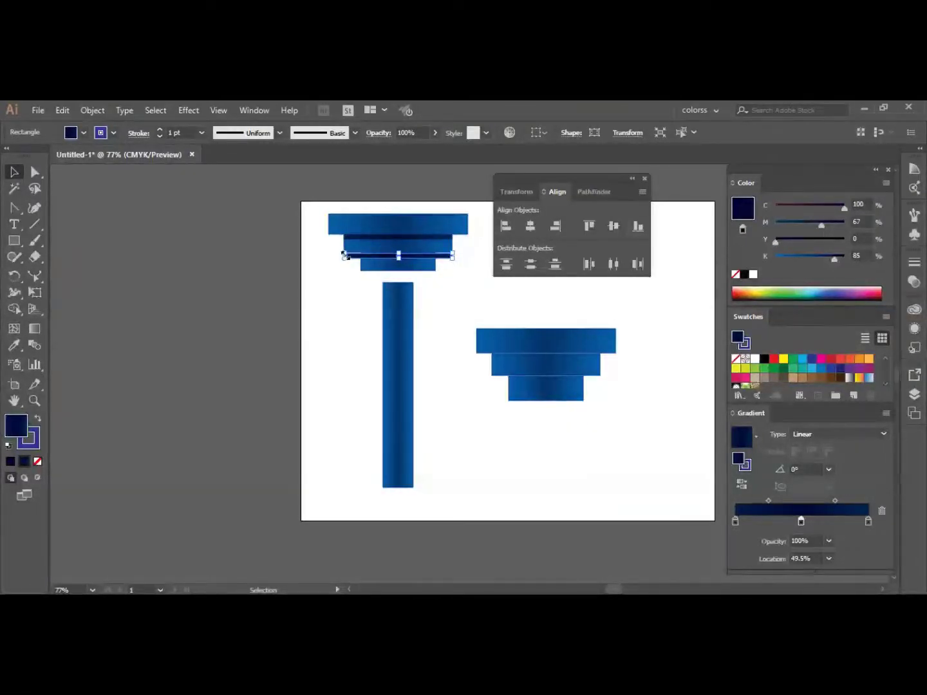
drag(344, 256, 361, 258)
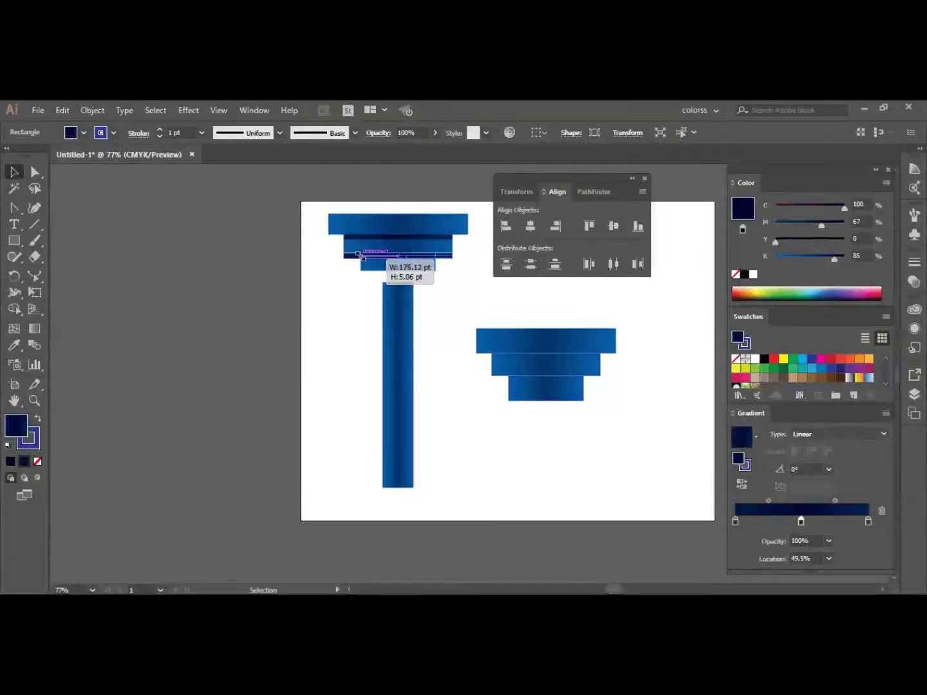
drag(358, 254, 360, 256)
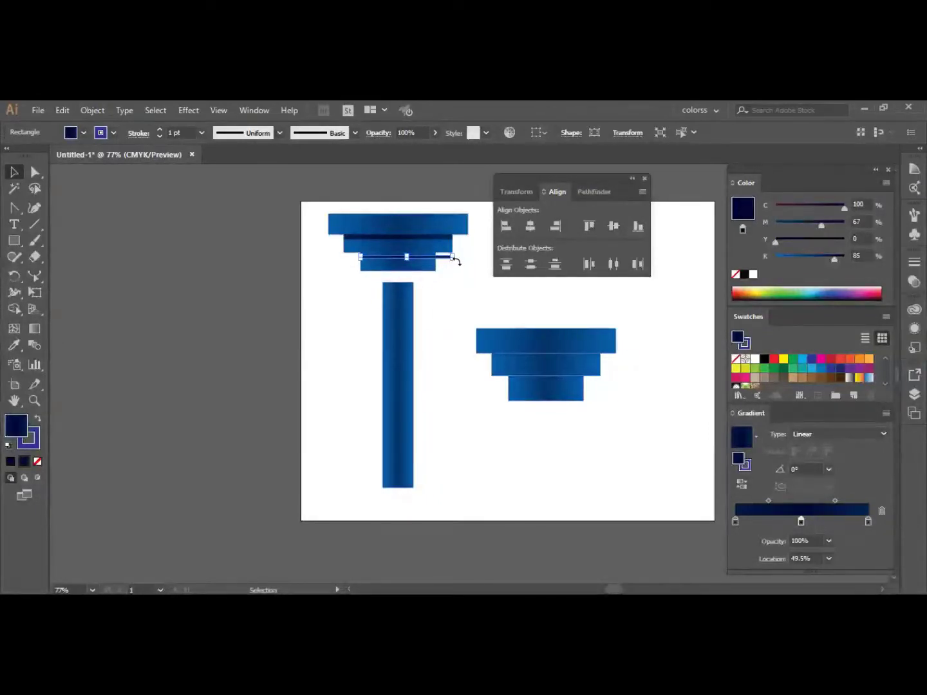
drag(452, 256, 437, 255)
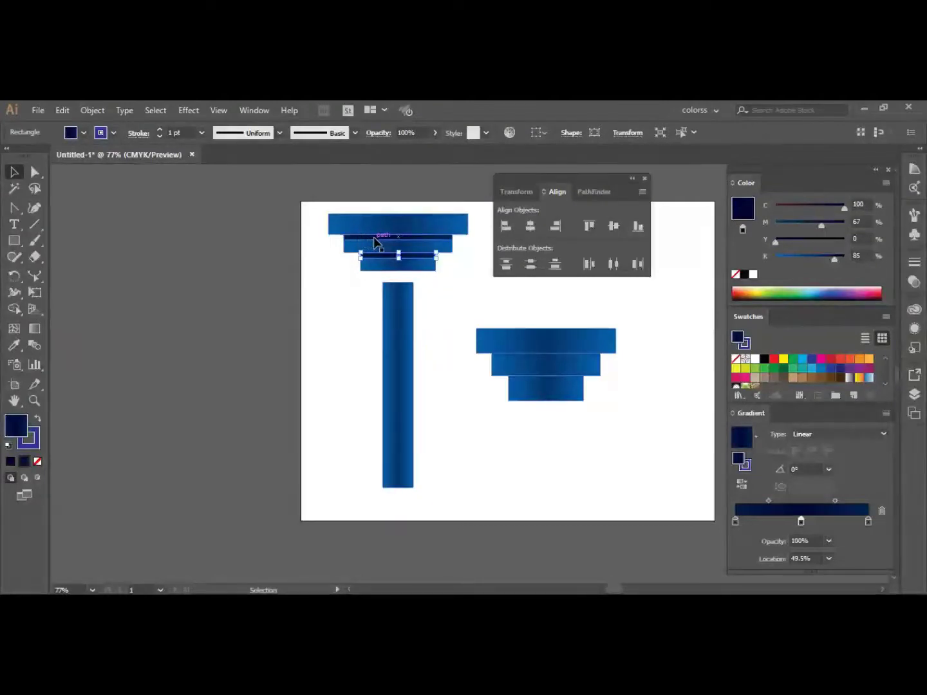
Copy the middle bar's dark strip onto the upper edge of the widest bar, widen it at both ends to match, and deselect.
drag(373, 241, 378, 217)
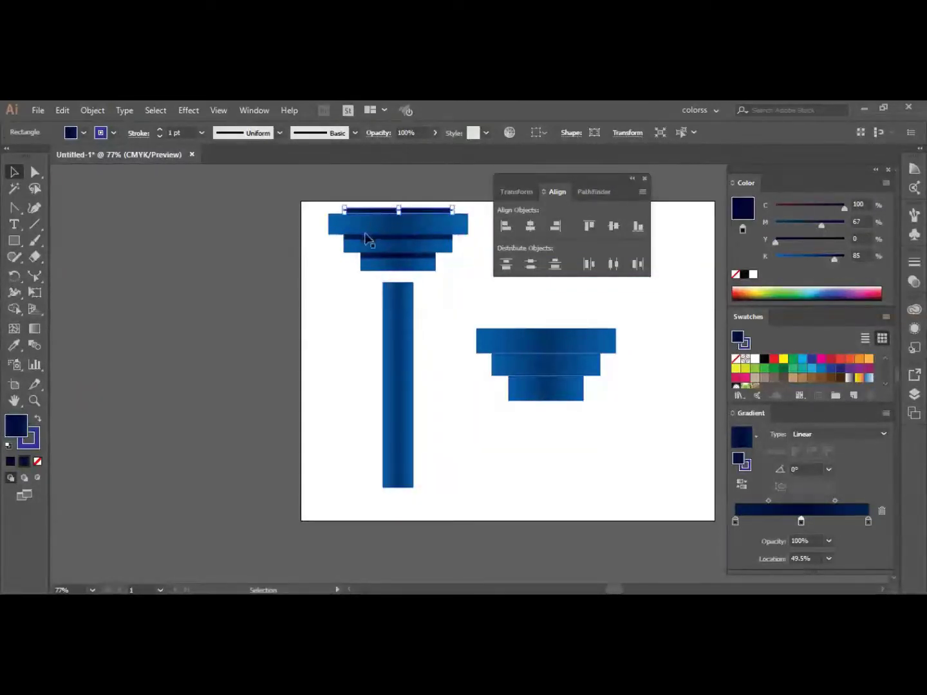
mouse_move(453, 210)
mouse_down()
mouse_move(480, 207)
mouse_move(468, 208)
mouse_up()
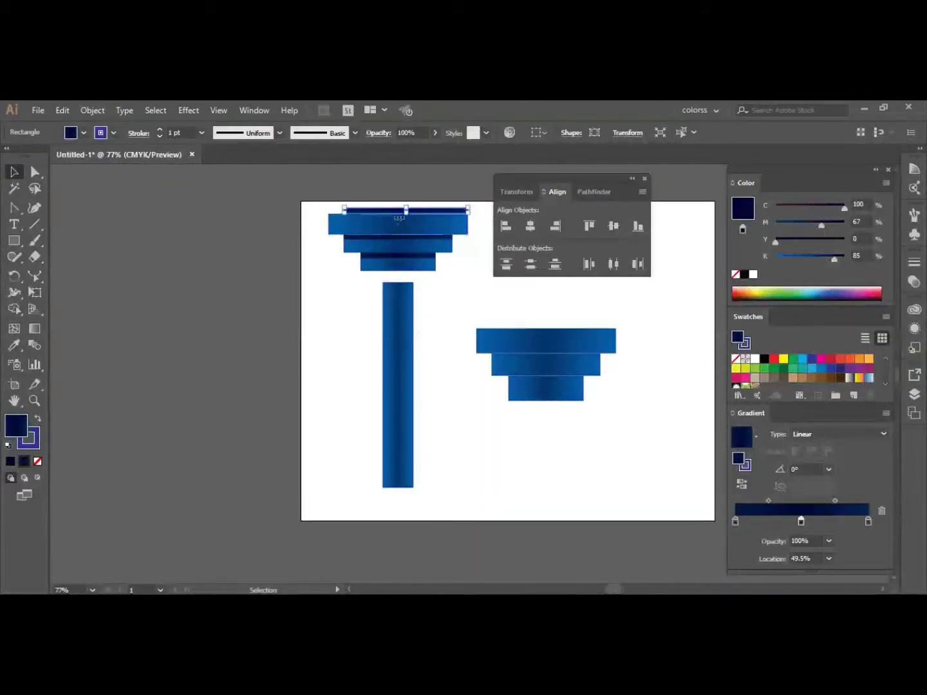
drag(344, 209, 327, 205)
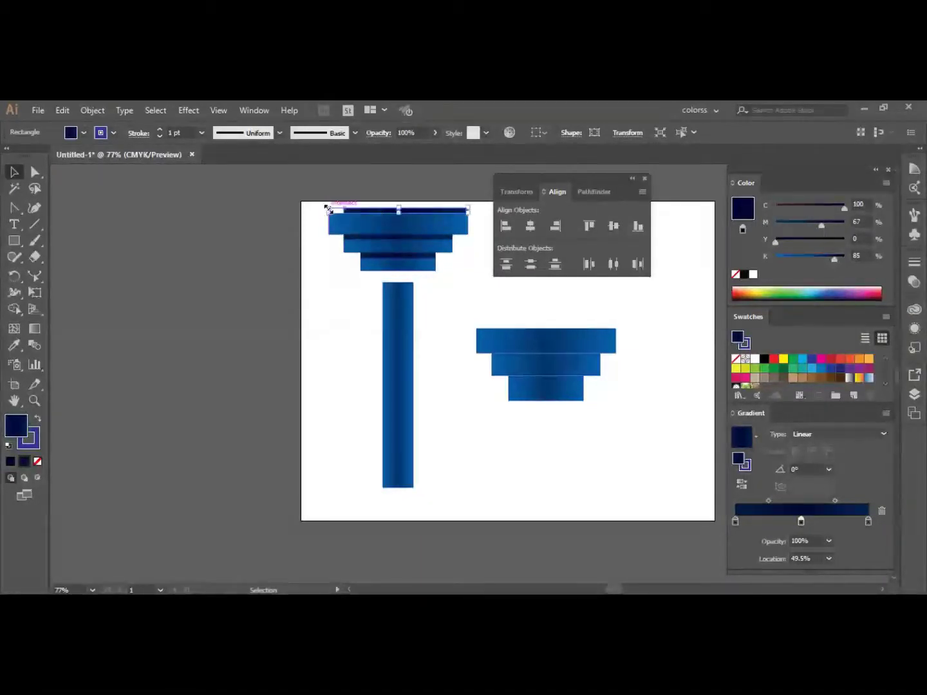
click(443, 291)
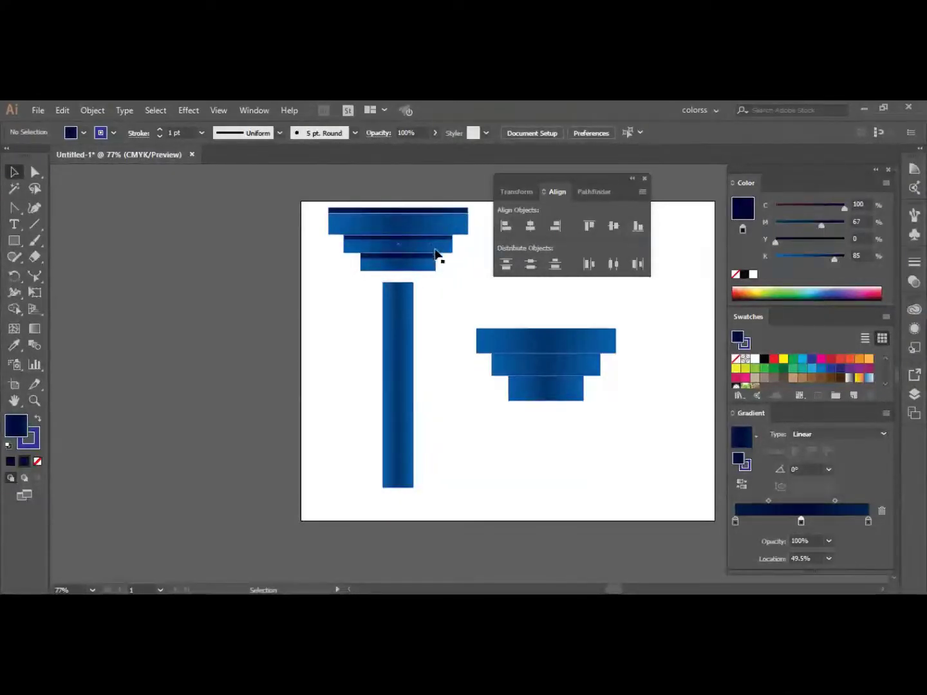
Shift the lowest bar down with its dark strip seated on its upper edge, and lower the middle bar onto that strip.
click(399, 245)
click(399, 253)
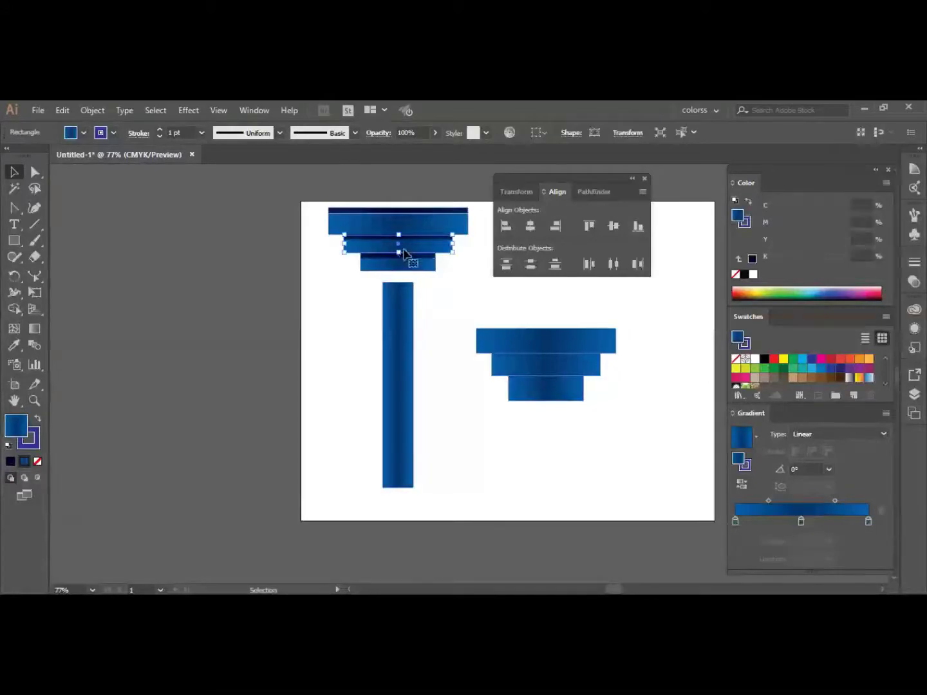
drag(398, 254, 417, 275)
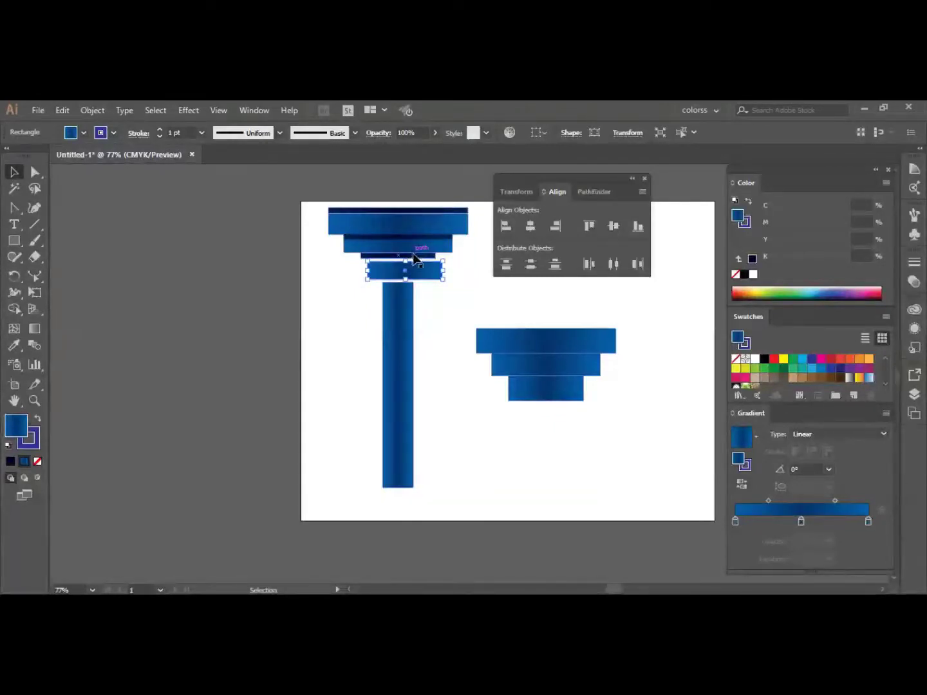
drag(414, 260, 420, 259)
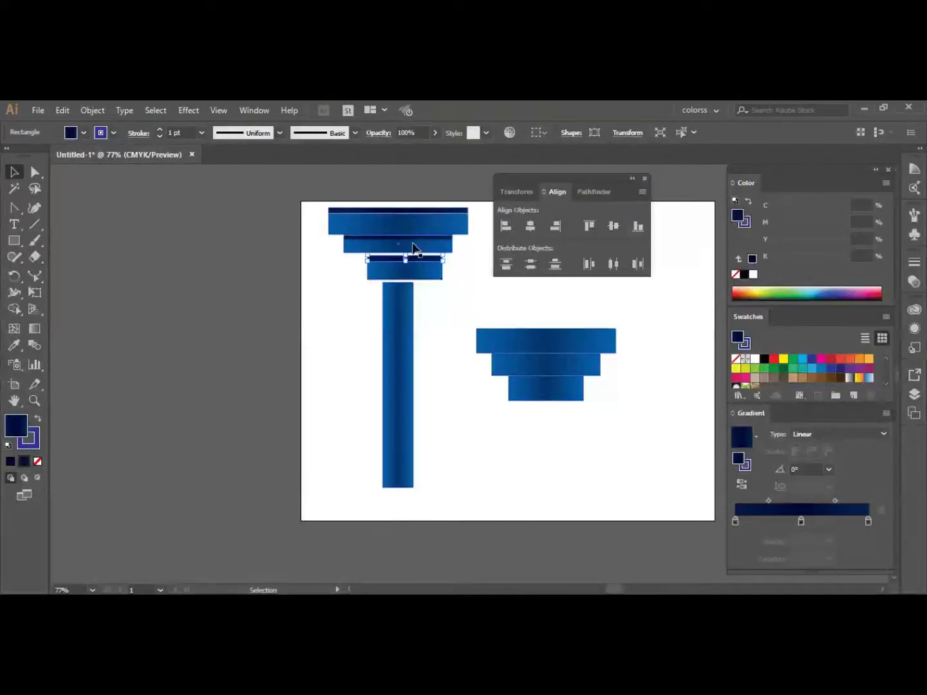
click(411, 246)
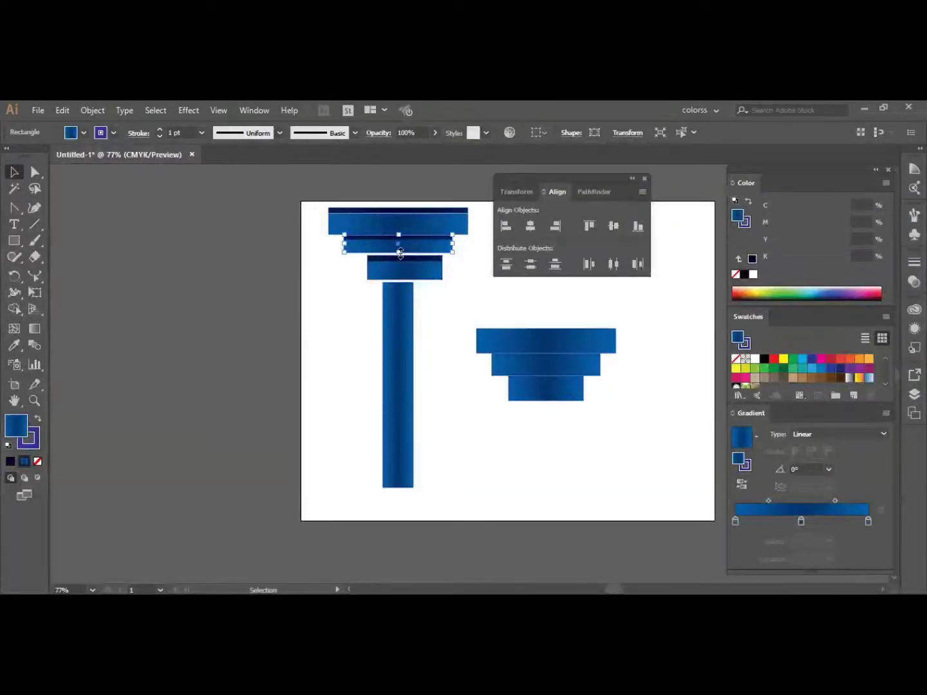
drag(399, 252, 416, 253)
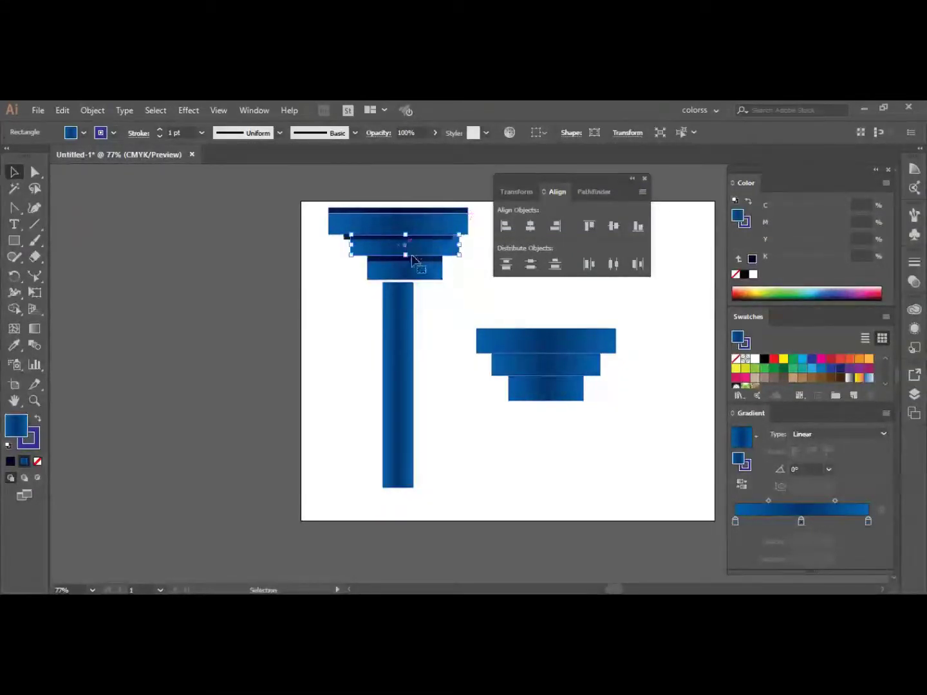
Seat the remaining dark strips on the middle and widest bars, and restack the widest bar with its strip above the middle one.
click(415, 222)
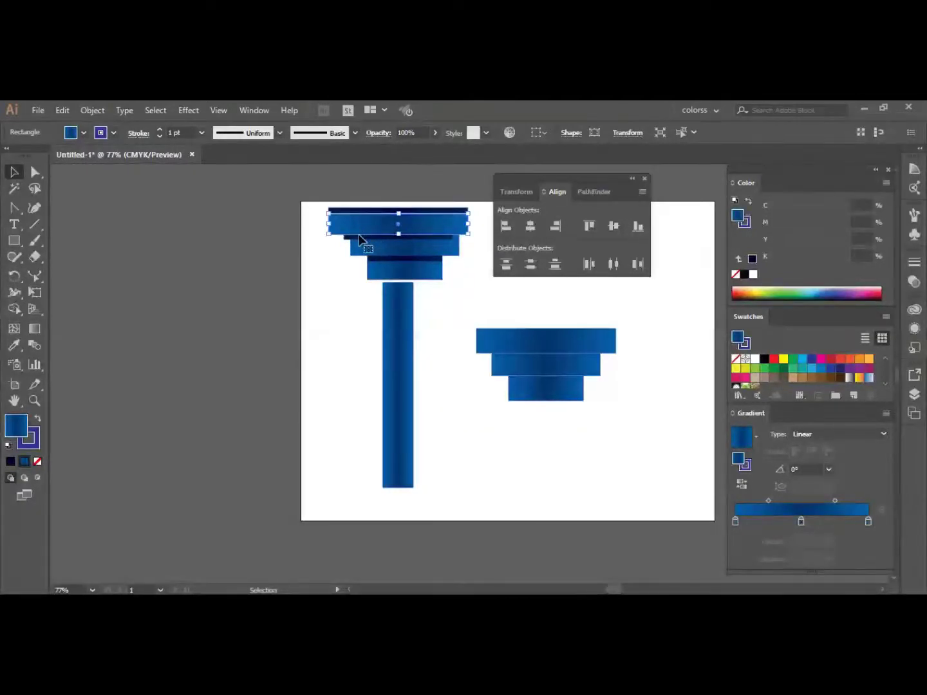
drag(418, 223, 271, 227)
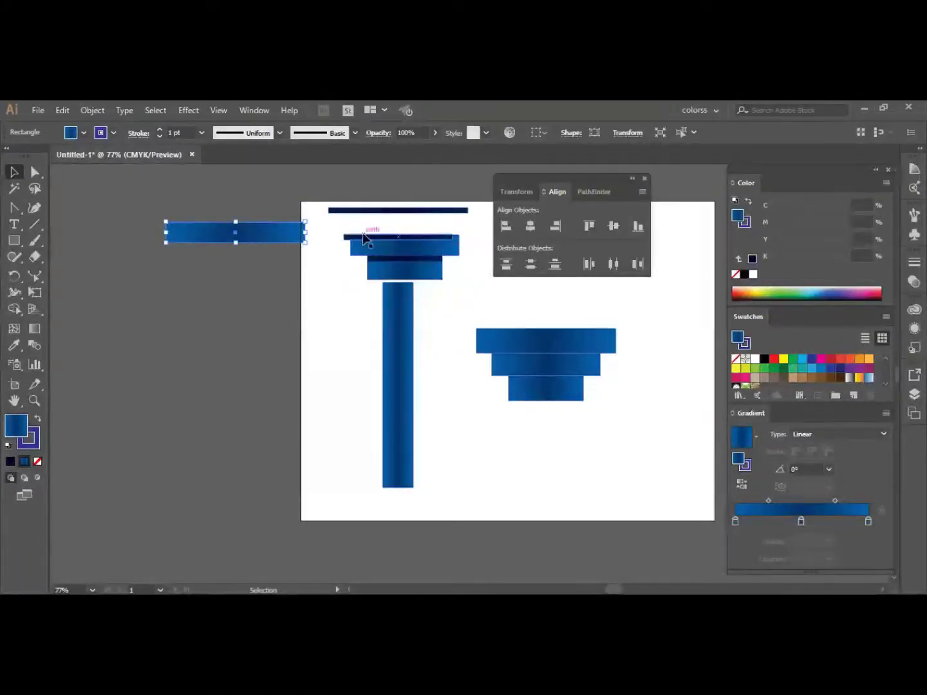
drag(372, 240, 375, 234)
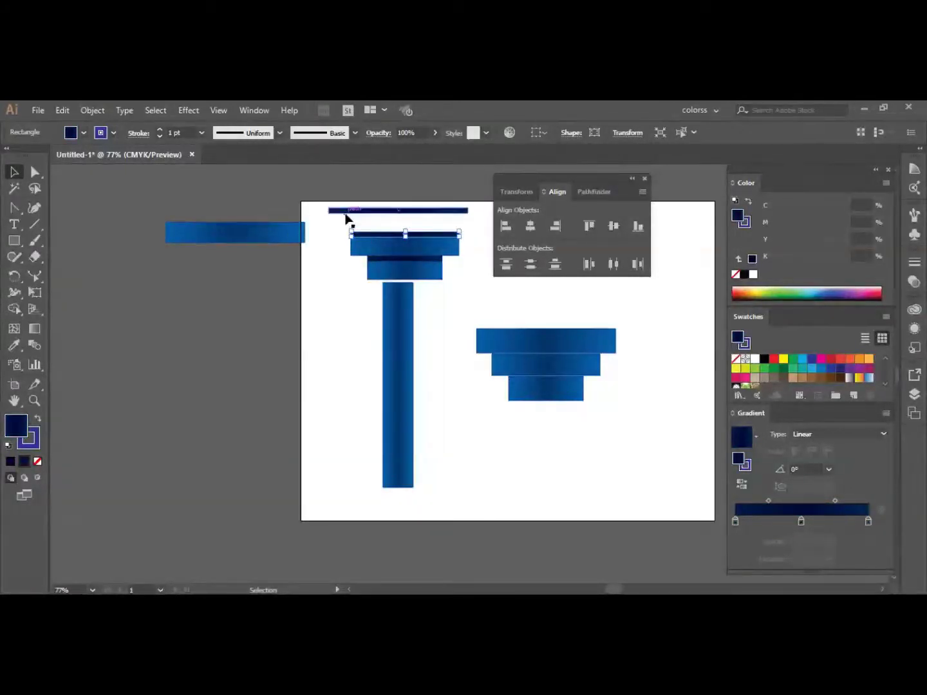
drag(344, 215, 201, 225)
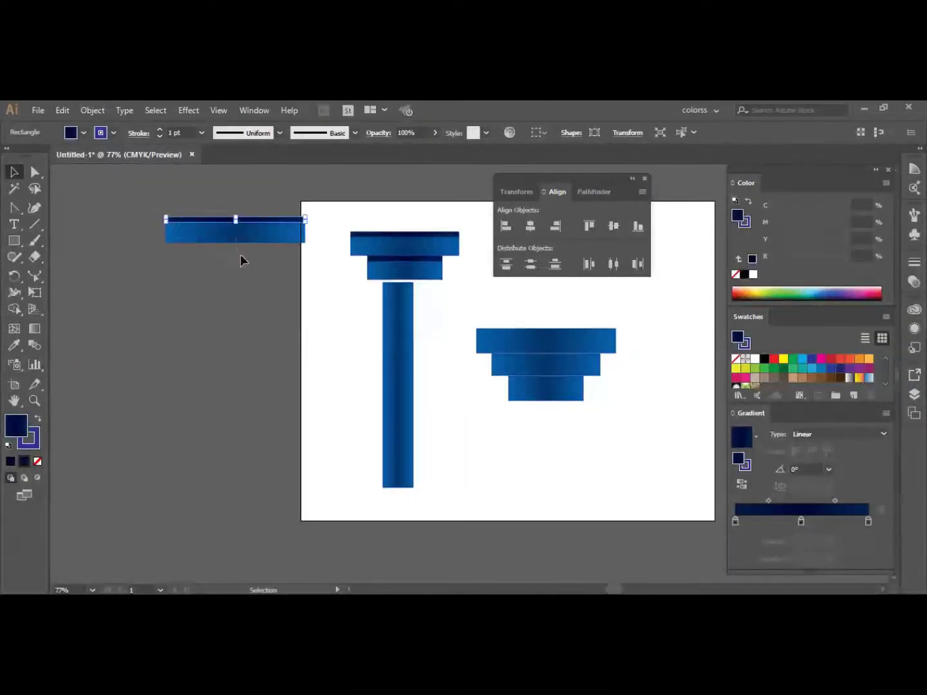
shift+click(285, 242)
drag(285, 240, 444, 227)
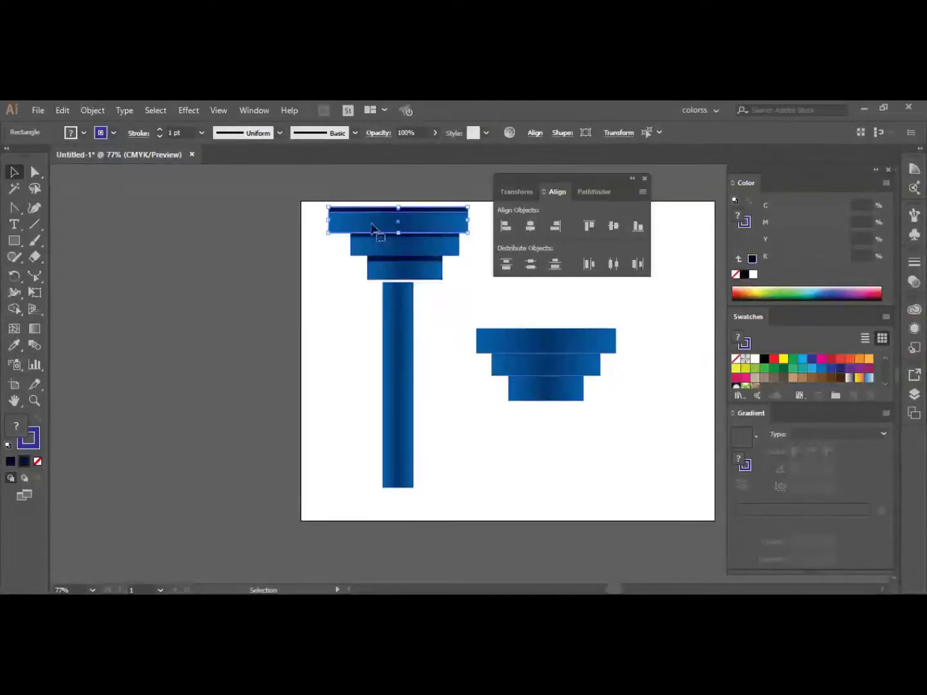
Align the capital's bars and strips on their horizontal centers, and delete the spare three-bar set beside the shaft.
drag(313, 209, 476, 274)
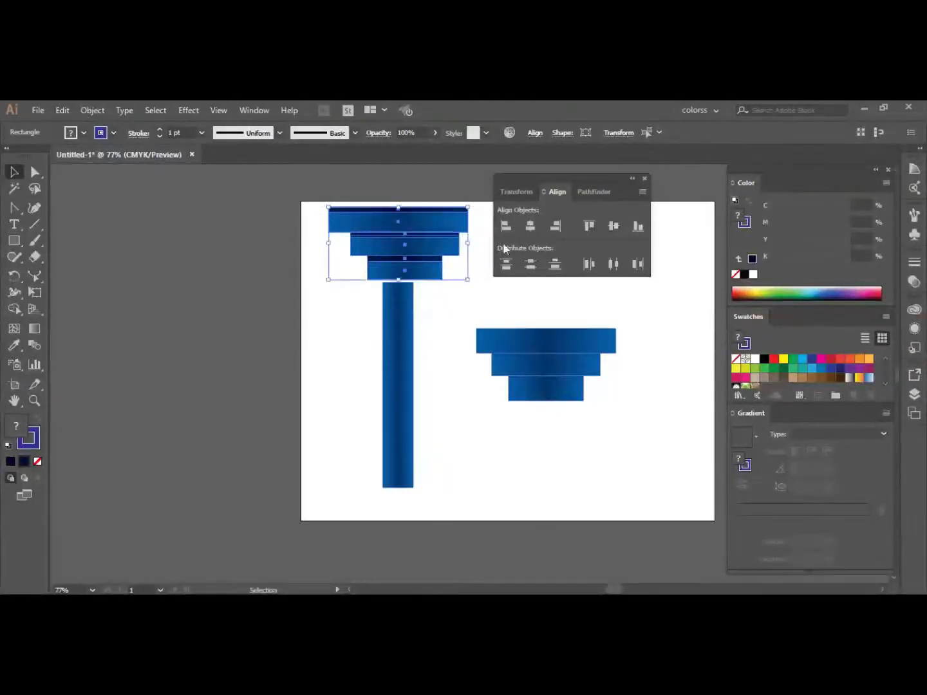
click(531, 225)
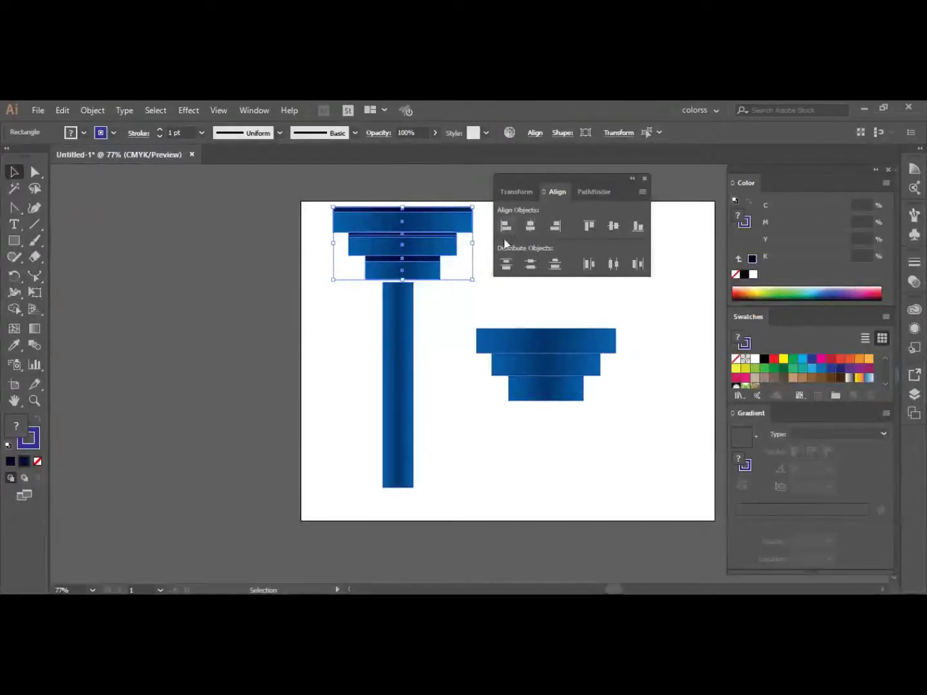
click(461, 259)
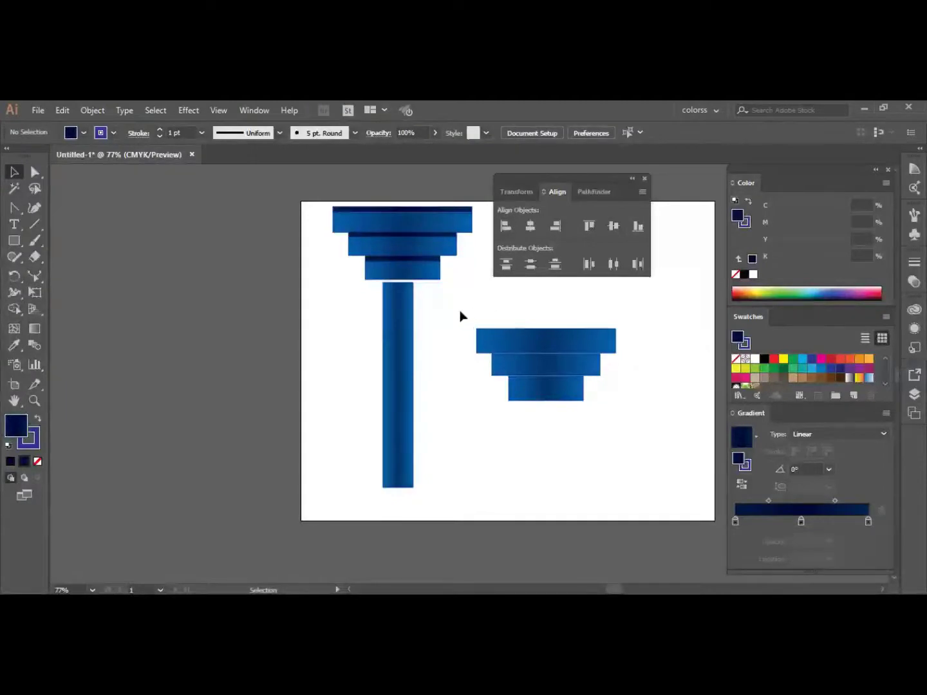
drag(450, 320, 625, 421)
key(Delete)
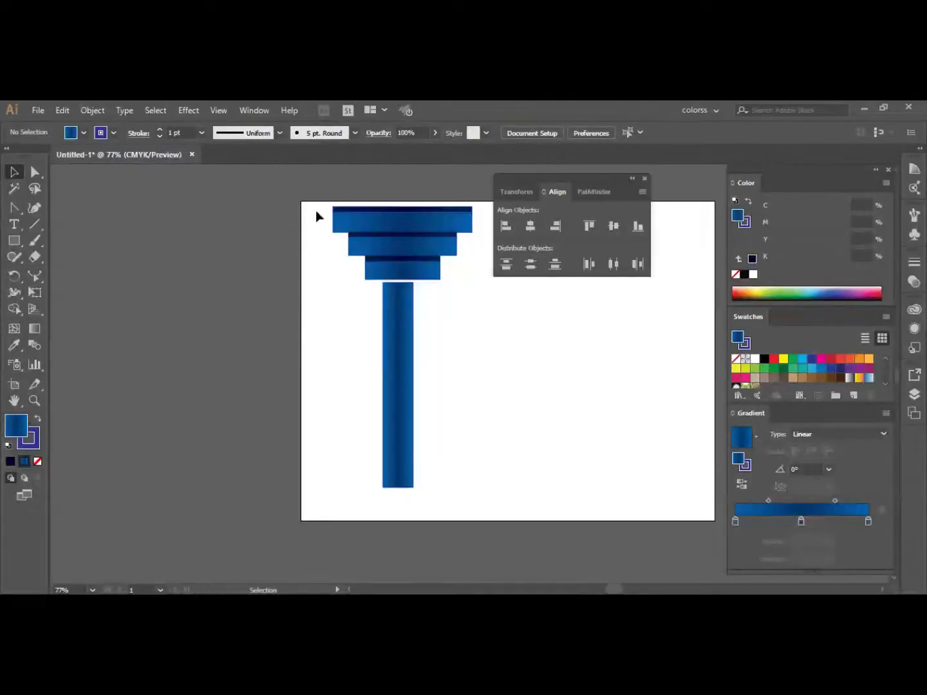
Duplicate the capital with its strips, rotate the copy upside down, and place it under the shaft as the base.
drag(321, 207, 474, 275)
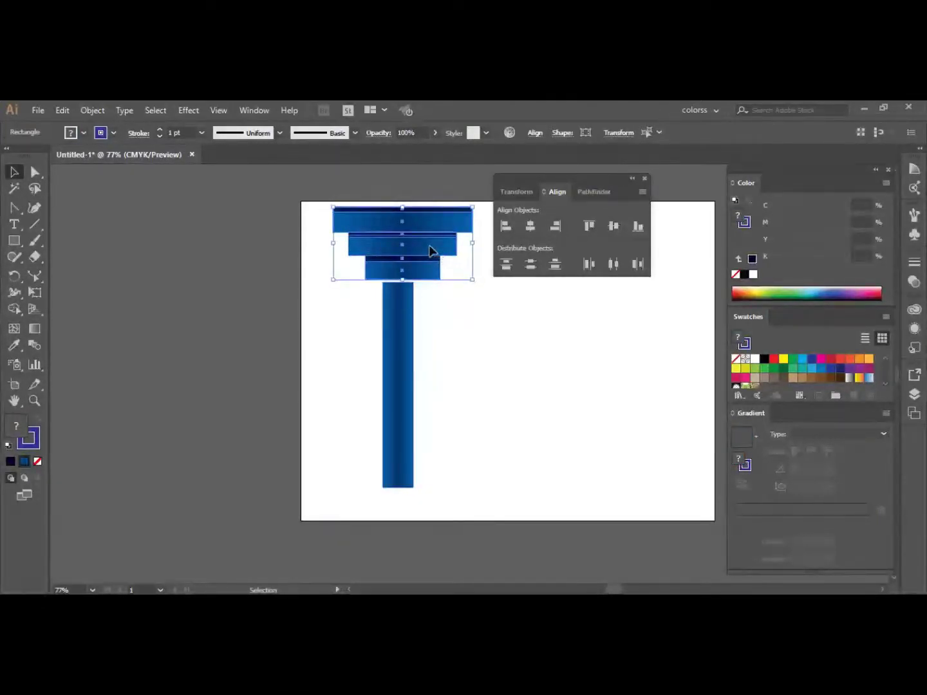
drag(430, 251, 523, 365)
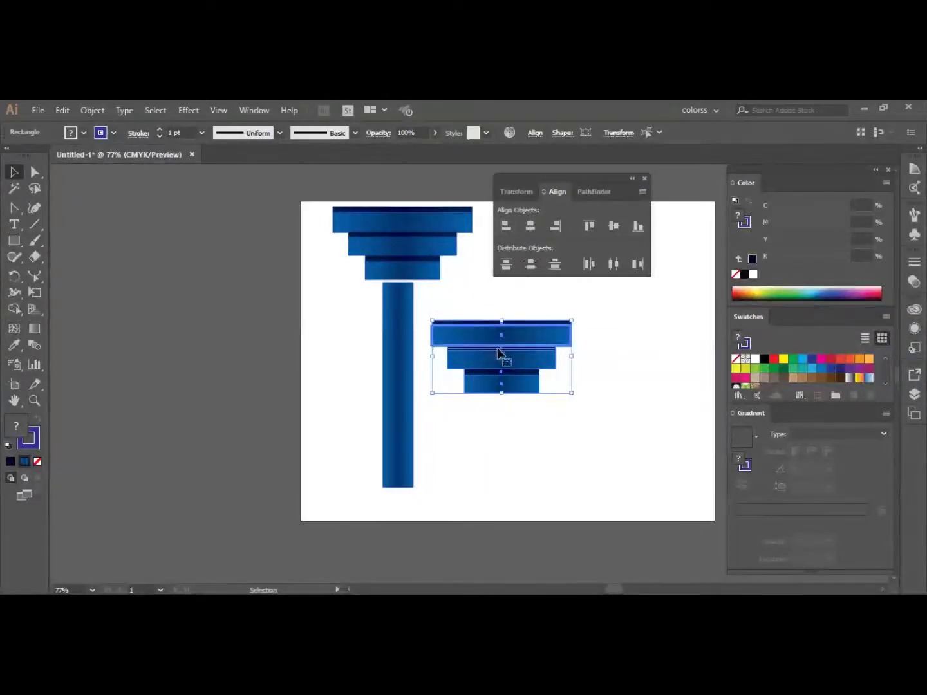
click(604, 342)
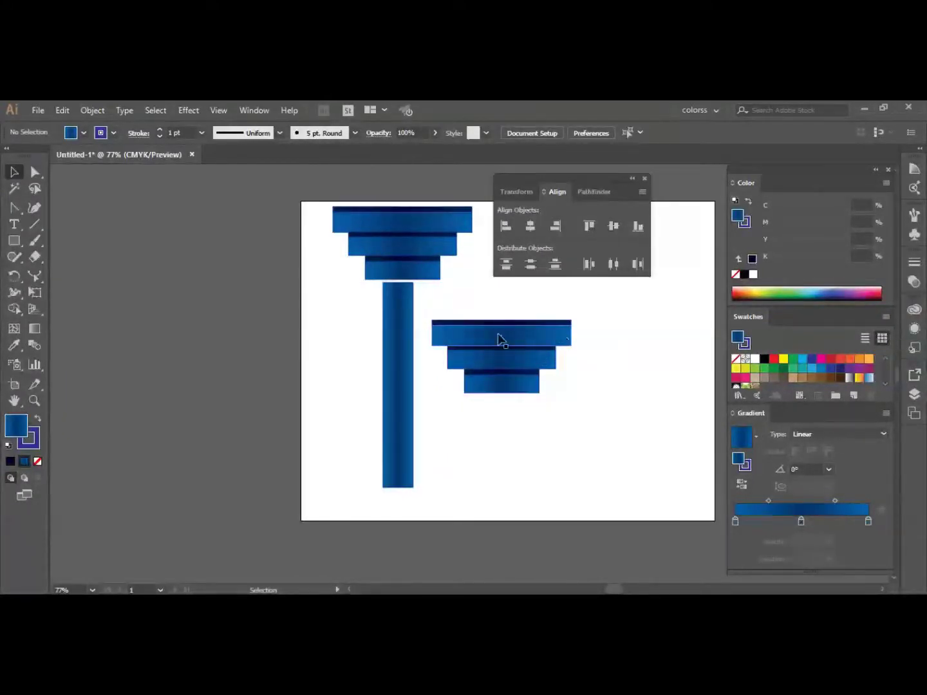
drag(421, 308, 426, 358)
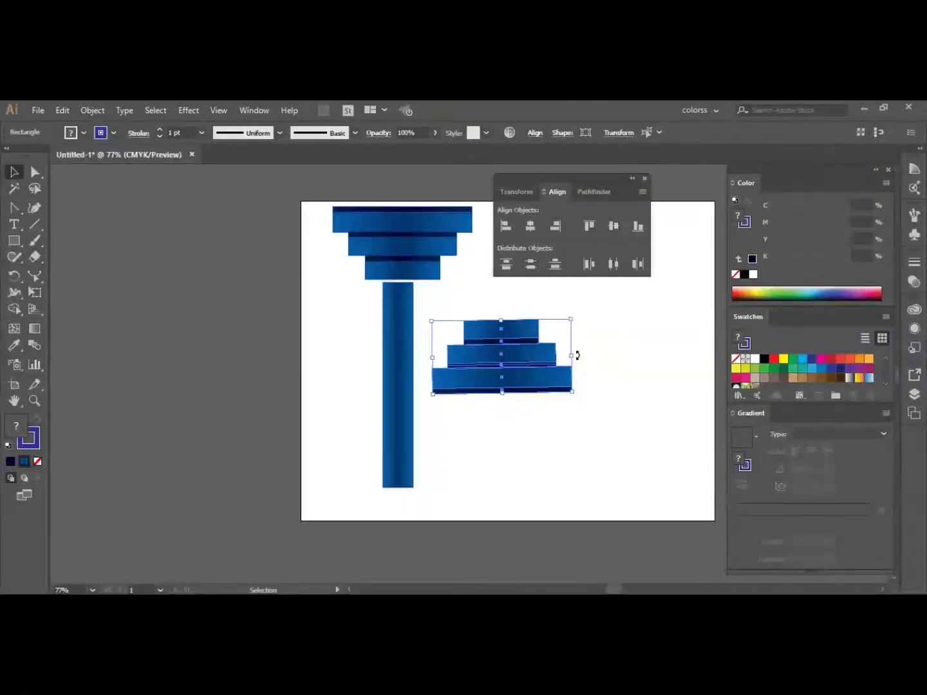
drag(577, 355, 431, 523)
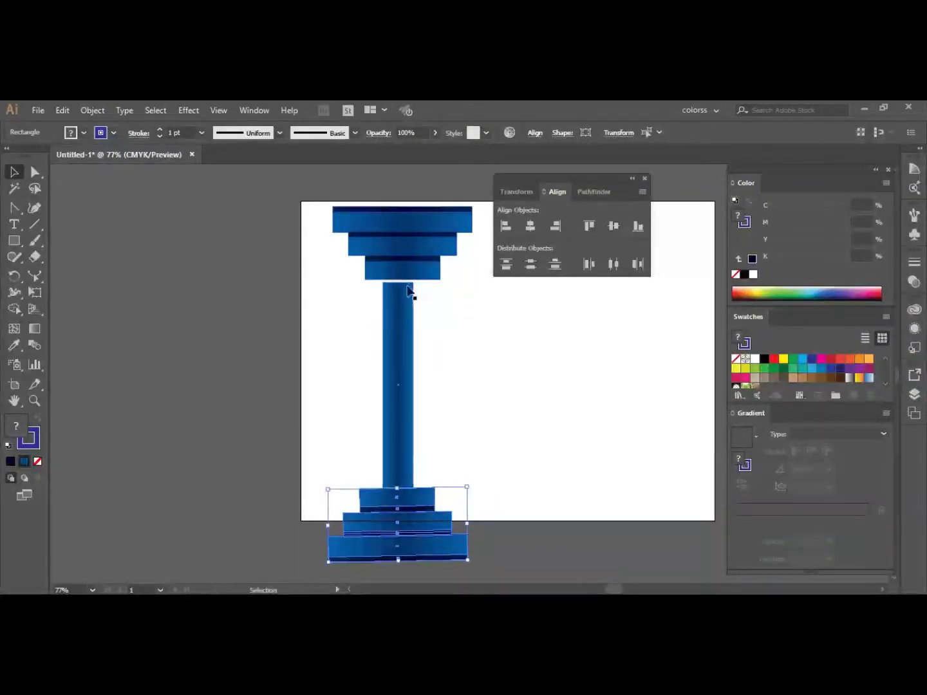
Move the capital onto the shaft's upper end, align the whole column on its horizontal center, and deselect.
drag(313, 202, 475, 280)
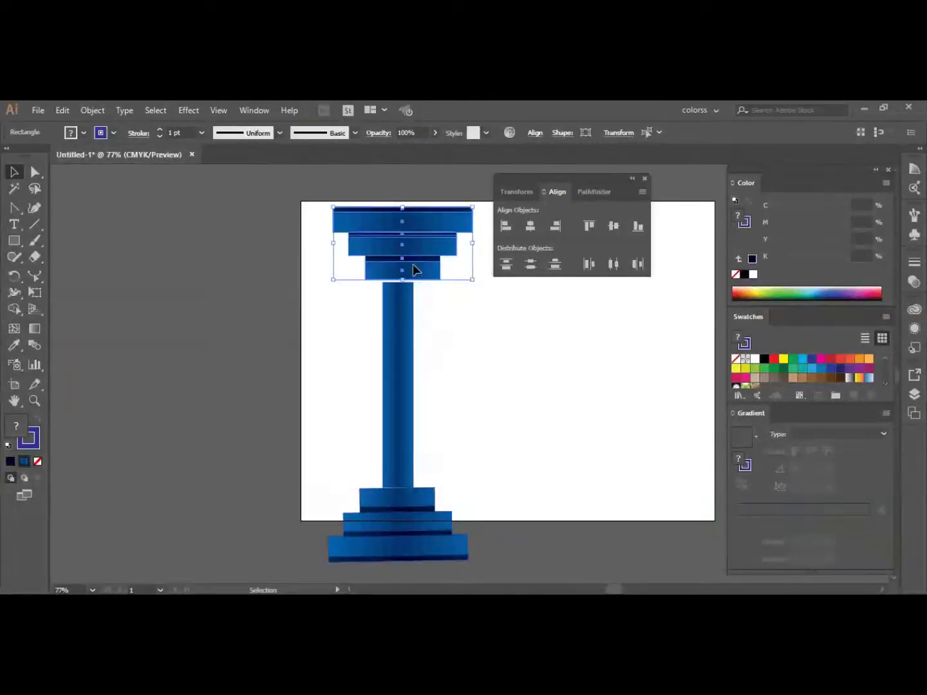
drag(414, 269, 415, 266)
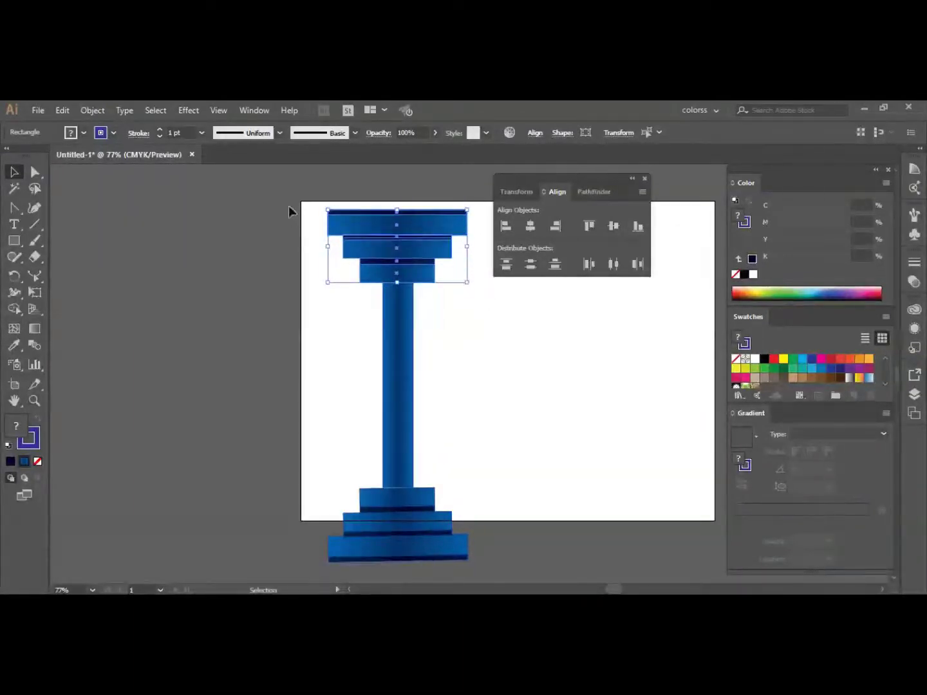
drag(311, 211, 489, 553)
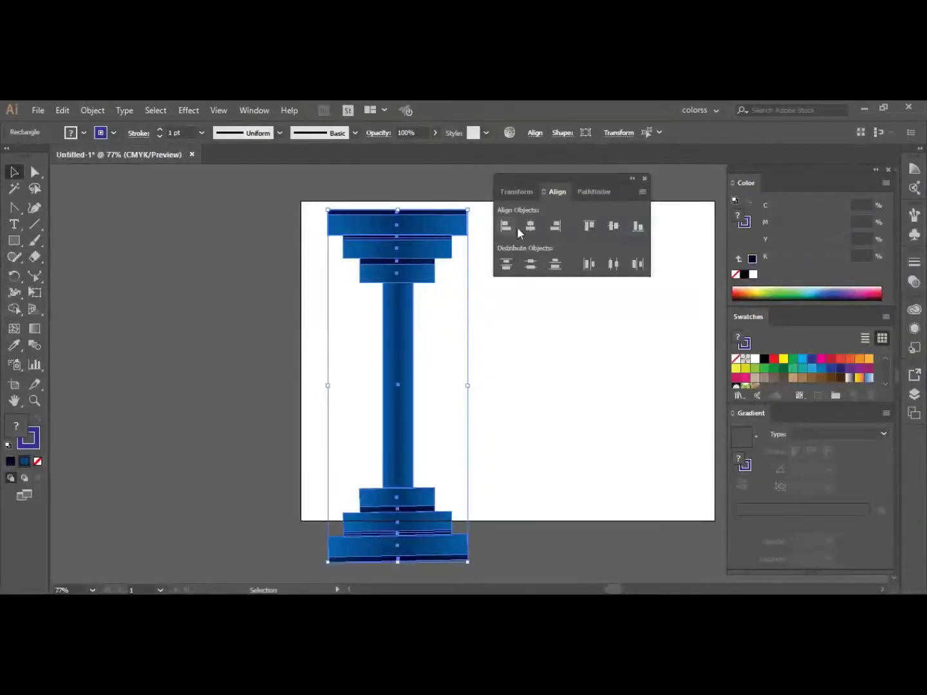
click(532, 227)
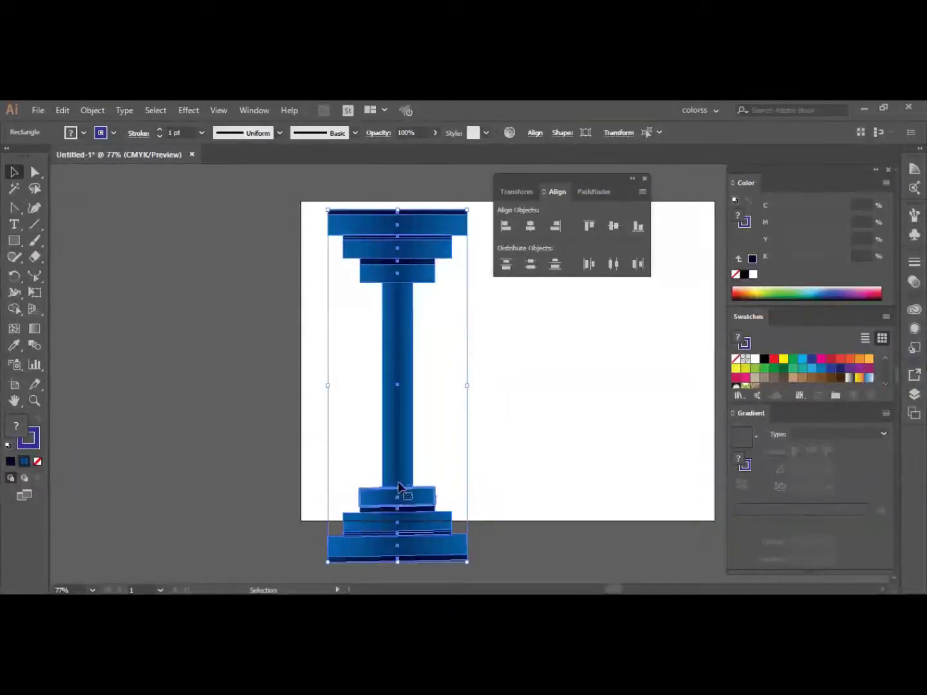
click(505, 404)
Shorten the shaft from its lower end and move the stepped base up to meet it.
click(394, 424)
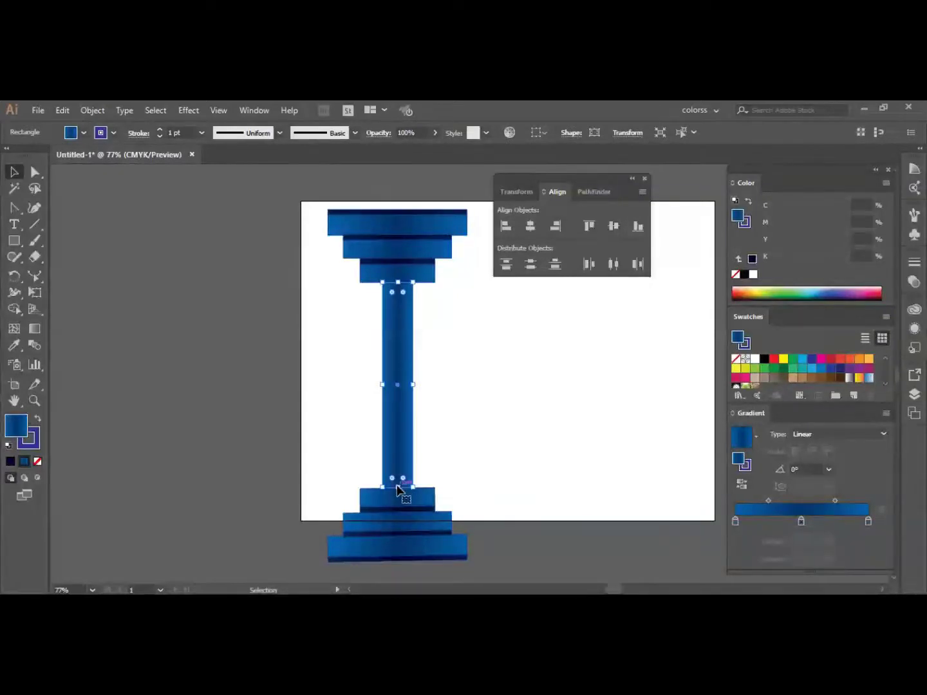
drag(397, 487, 405, 449)
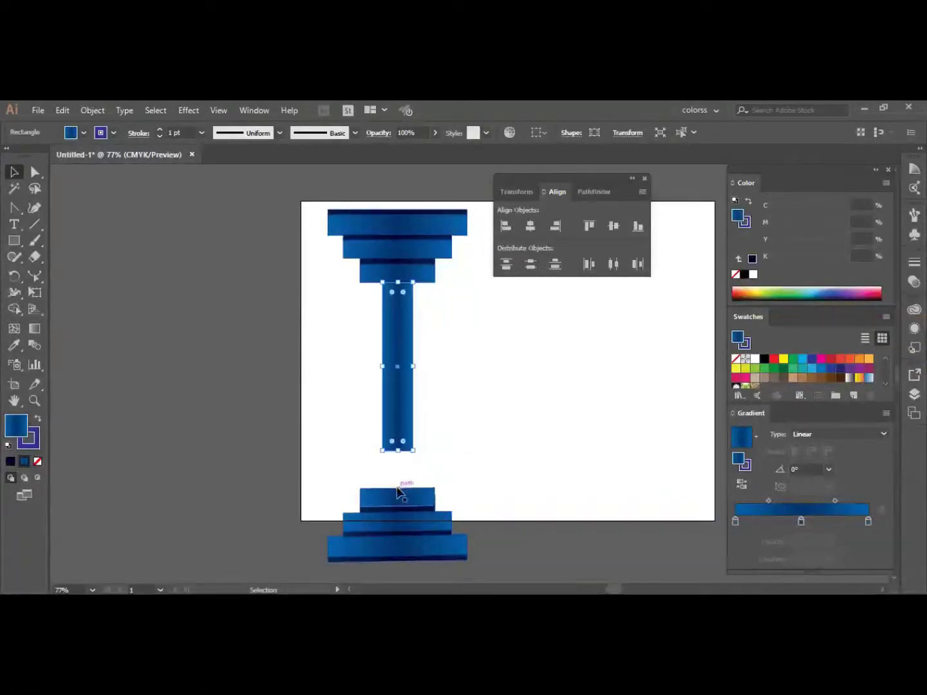
drag(345, 487, 445, 567)
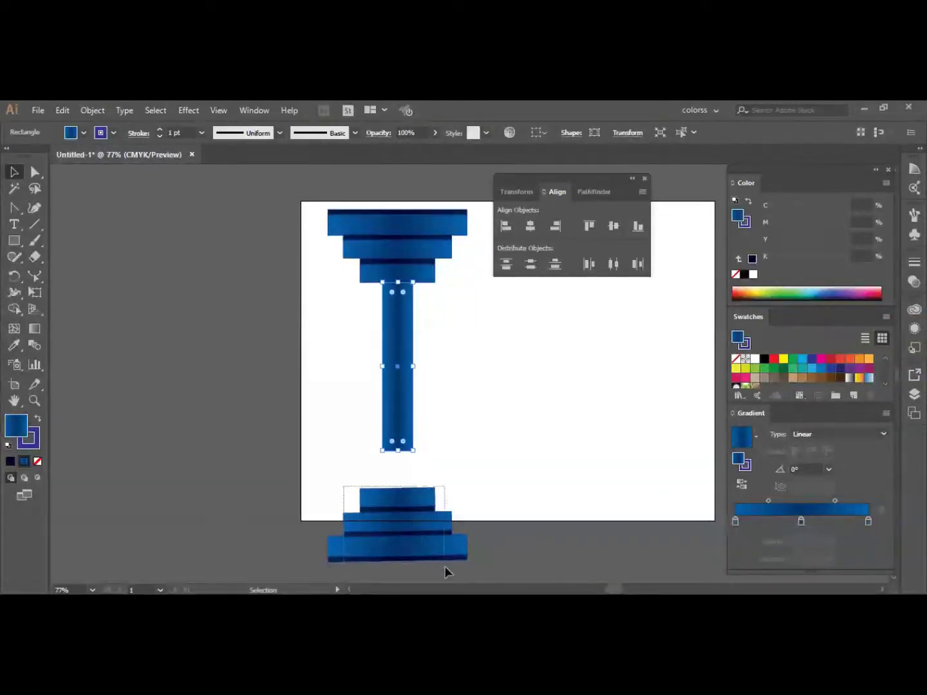
drag(408, 504, 409, 470)
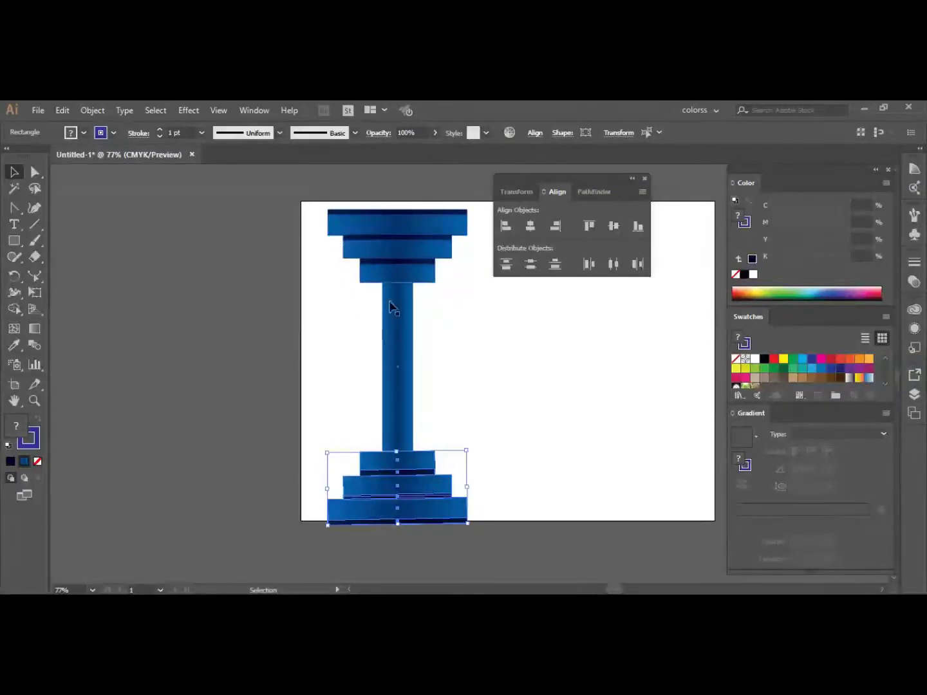
Move the column to the artboard's left edge and place a duplicate at the right edge at the same height.
drag(454, 455, 480, 501)
drag(408, 359, 384, 355)
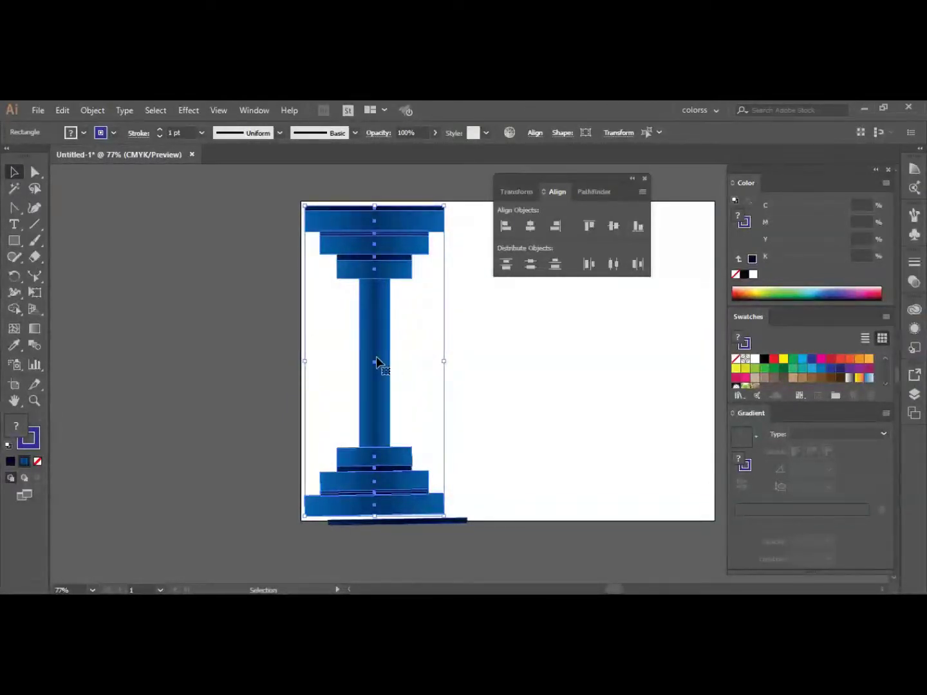
drag(379, 362, 646, 362)
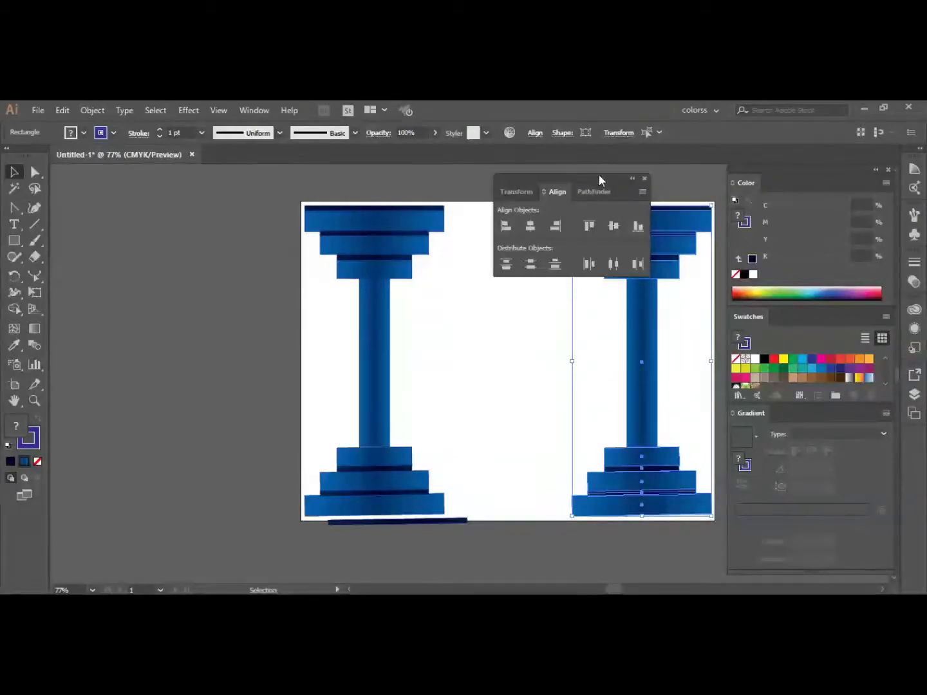
drag(599, 175, 192, 162)
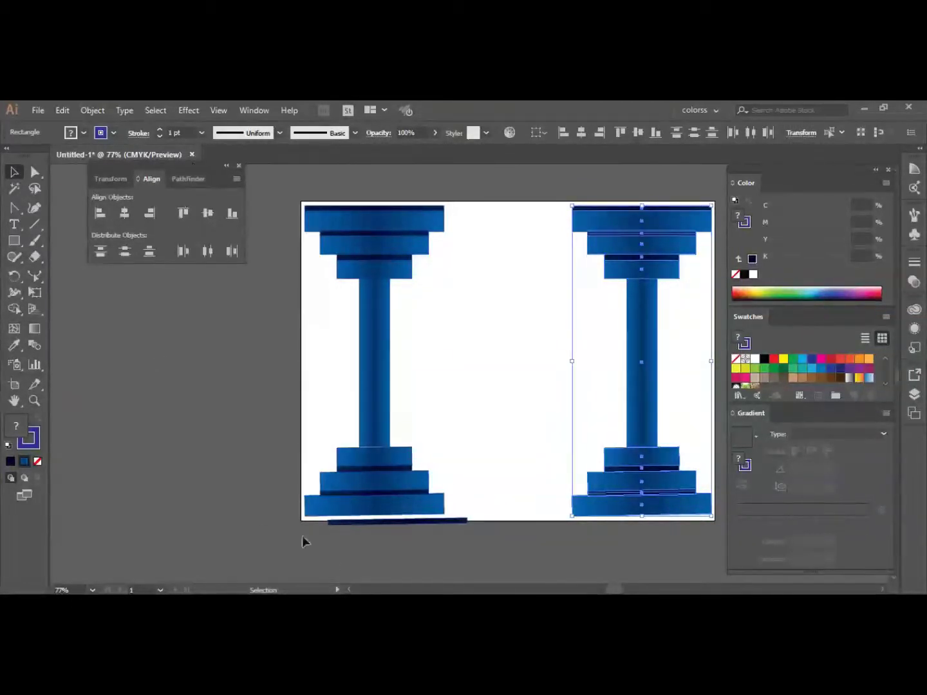
click(287, 189)
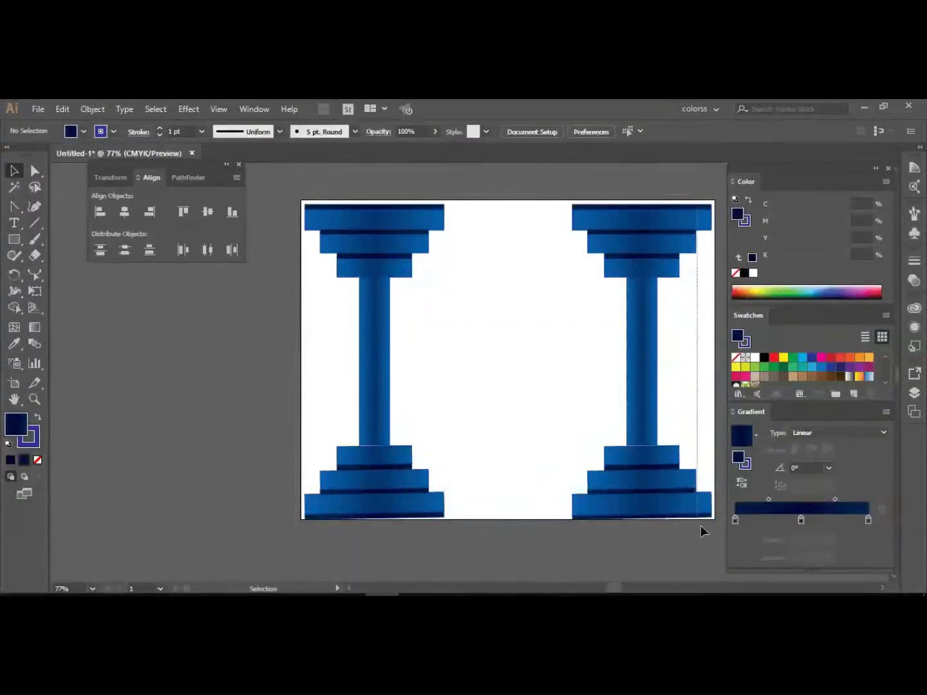
Move both columns down slightly and draw a dark blue rectangle across their tops as a beam, then deselect.
key(ctrl+a)
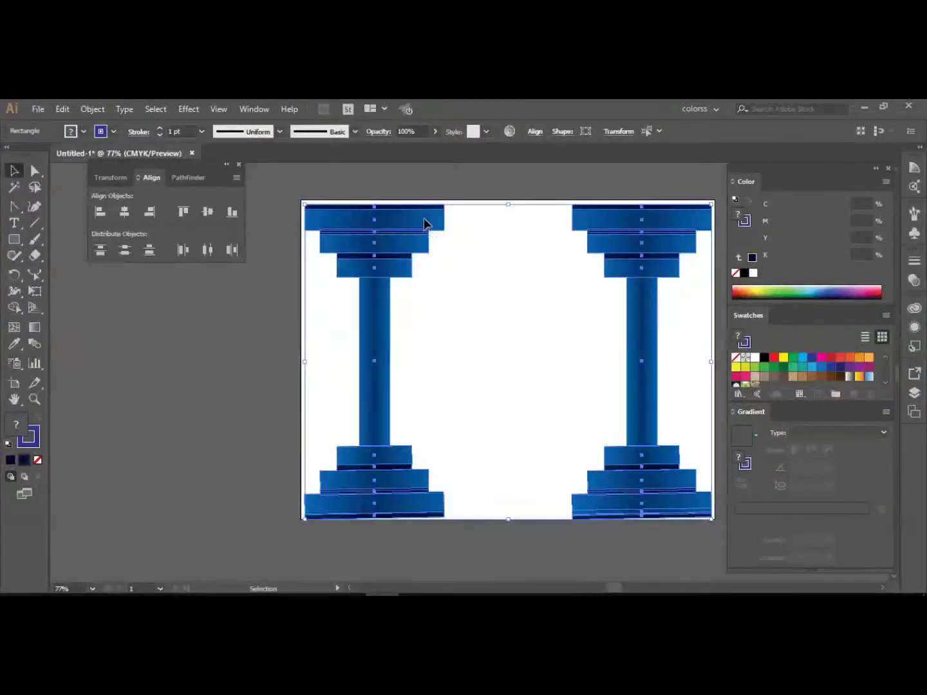
drag(424, 221, 427, 247)
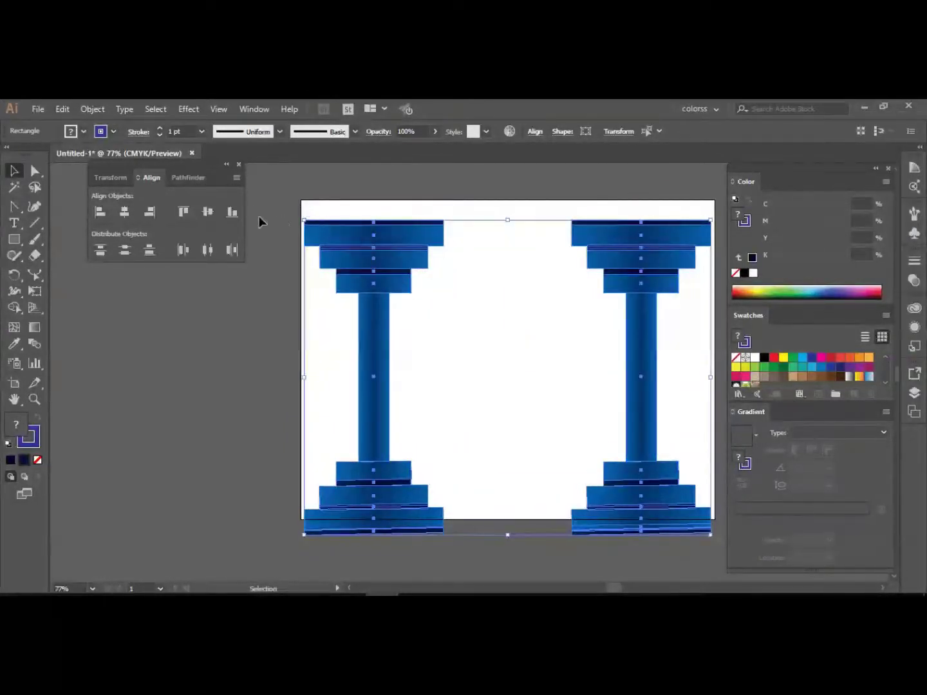
click(13, 240)
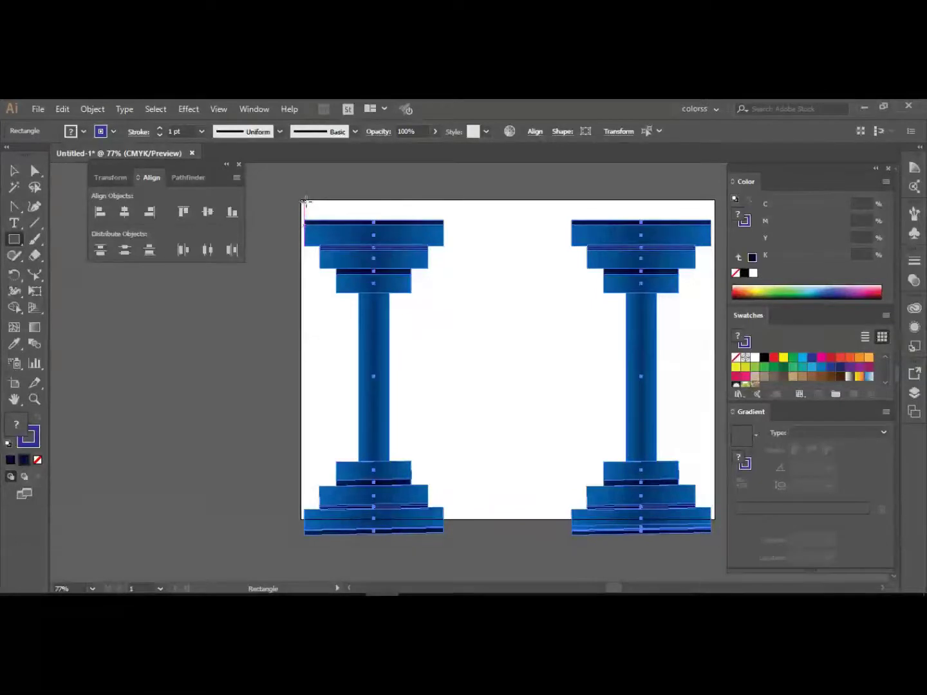
mouse_move(304, 202)
mouse_down()
mouse_move(443, 225)
mouse_move(712, 217)
mouse_up()
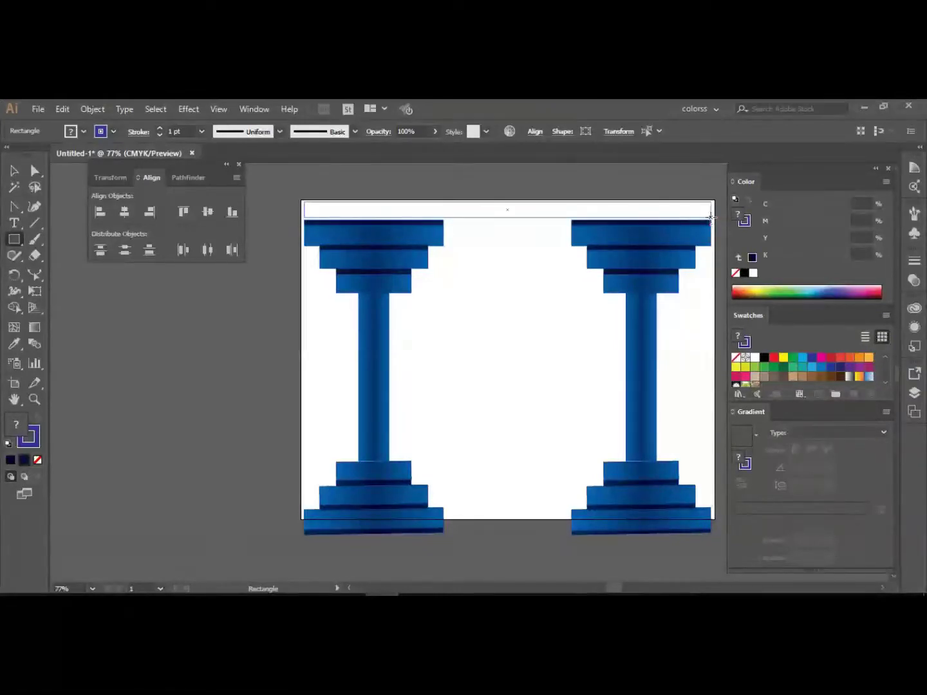
drag(710, 218, 711, 220)
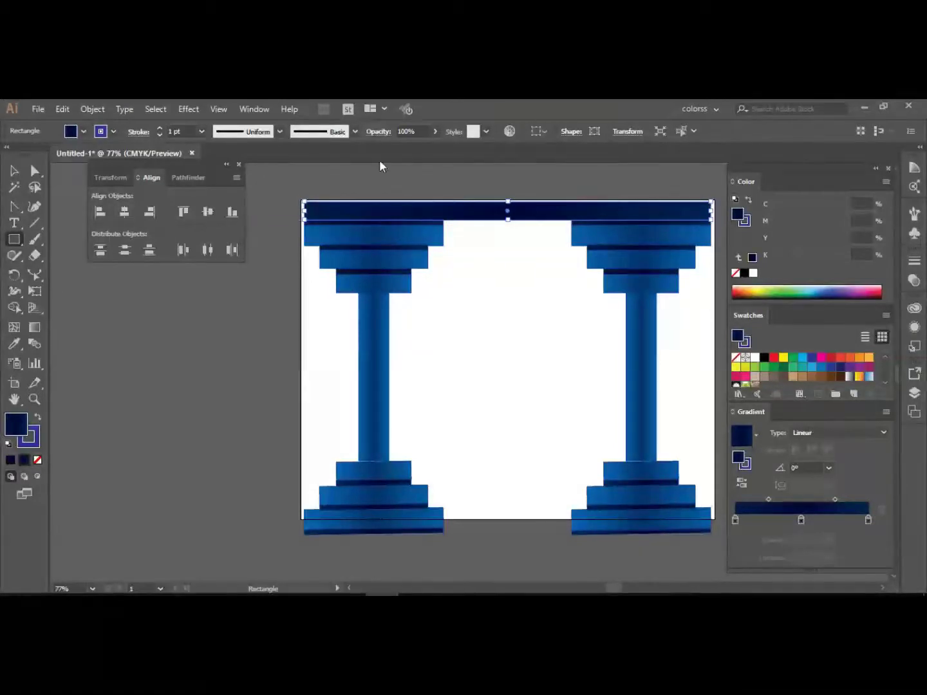
key(v)
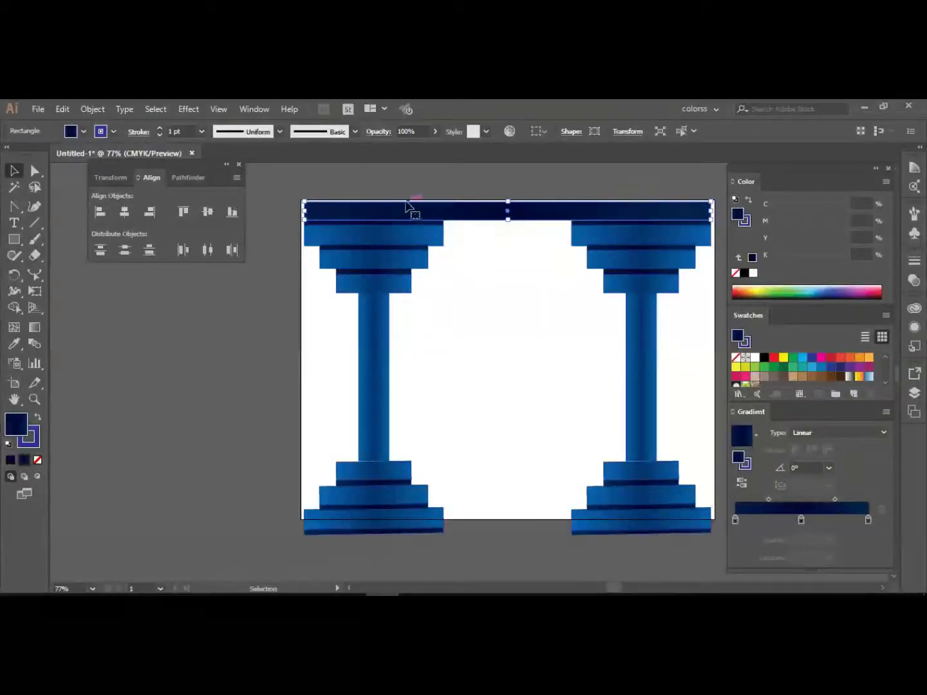
click(404, 190)
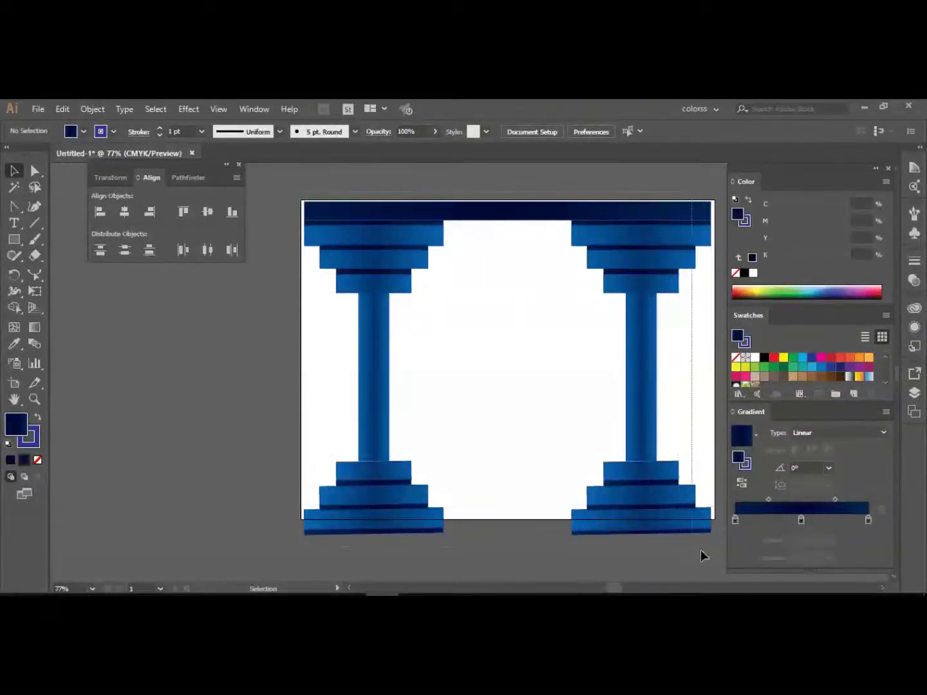
key(ctrl+a)
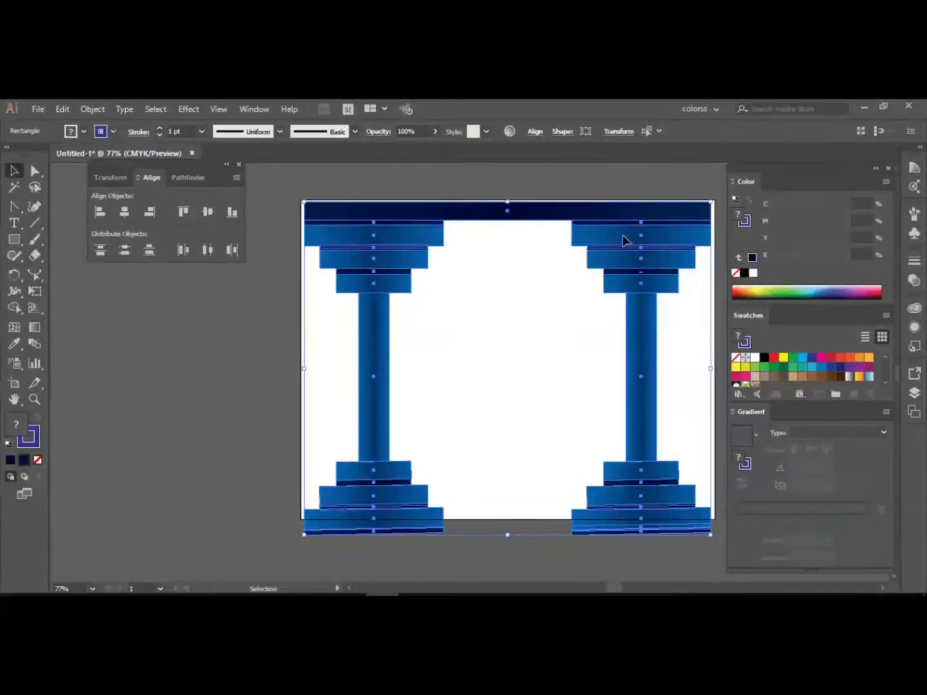
mouse_move(622, 241)
mouse_down()
mouse_move(613, 241)
mouse_move(623, 241)
mouse_up()
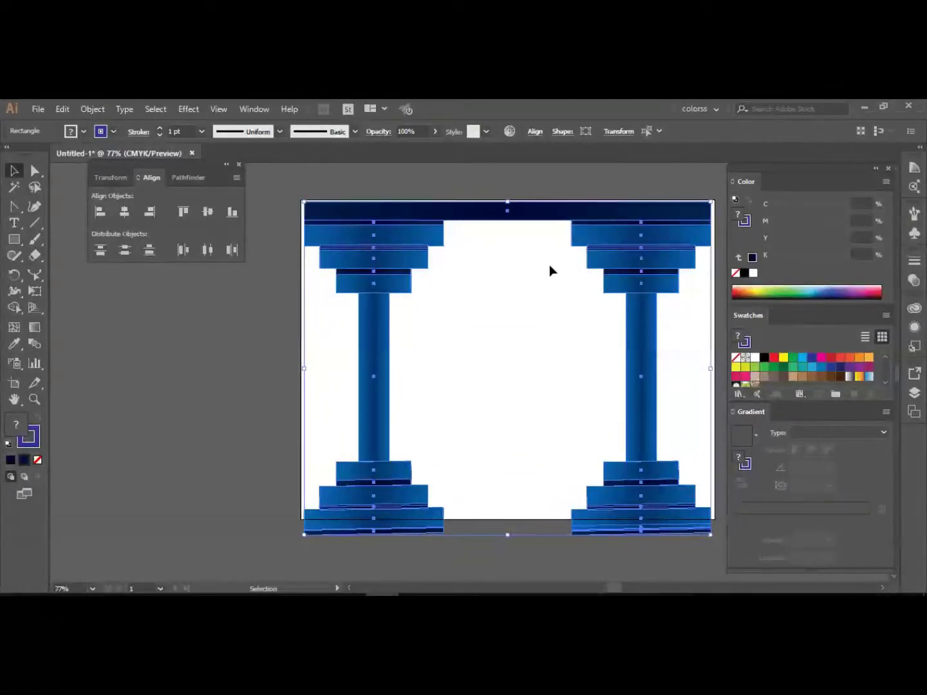
click(286, 307)
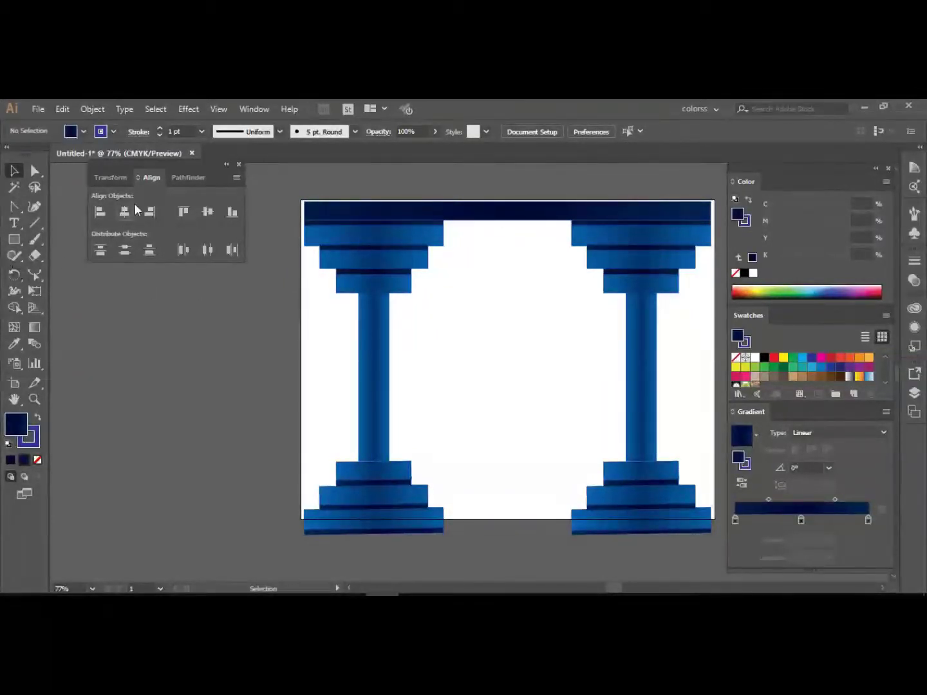
Close the Align panel and tear off the Scale, Shear and Reshape tool group as a floating panel beside the artboard.
click(238, 164)
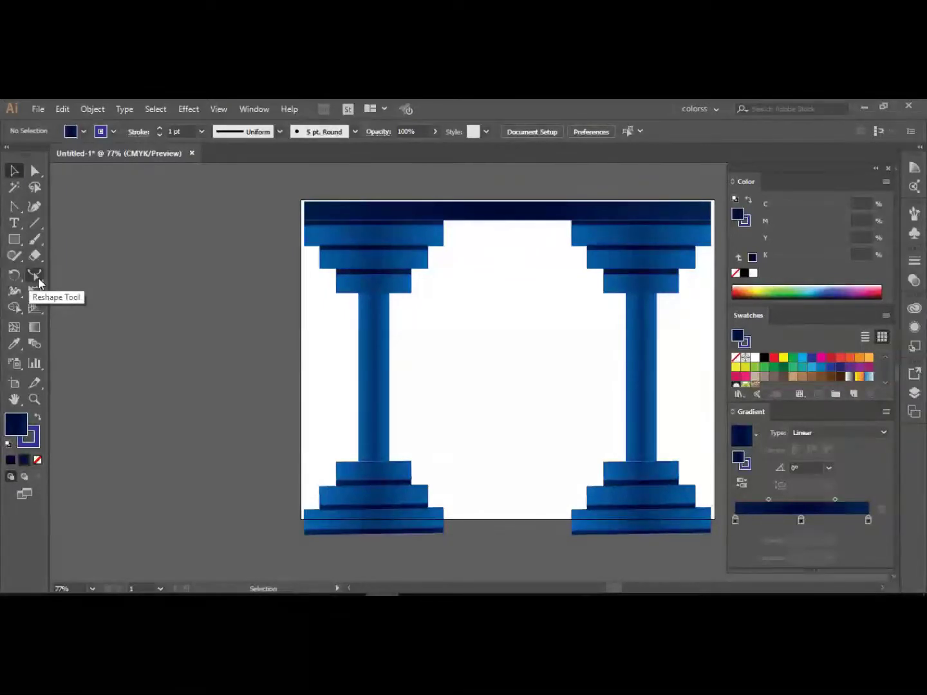
drag(38, 280, 137, 291)
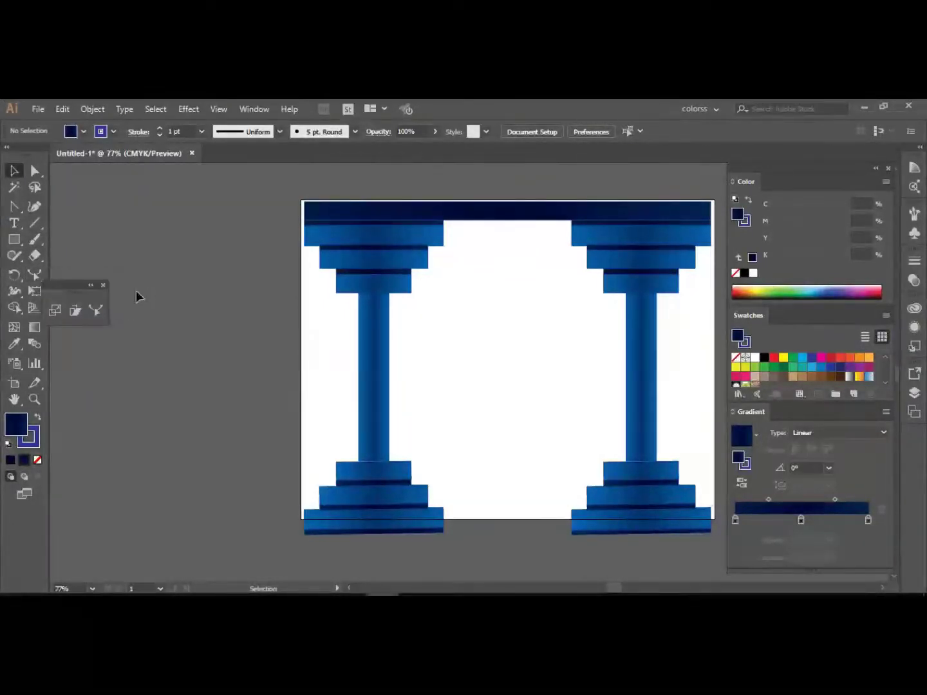
drag(65, 285, 99, 261)
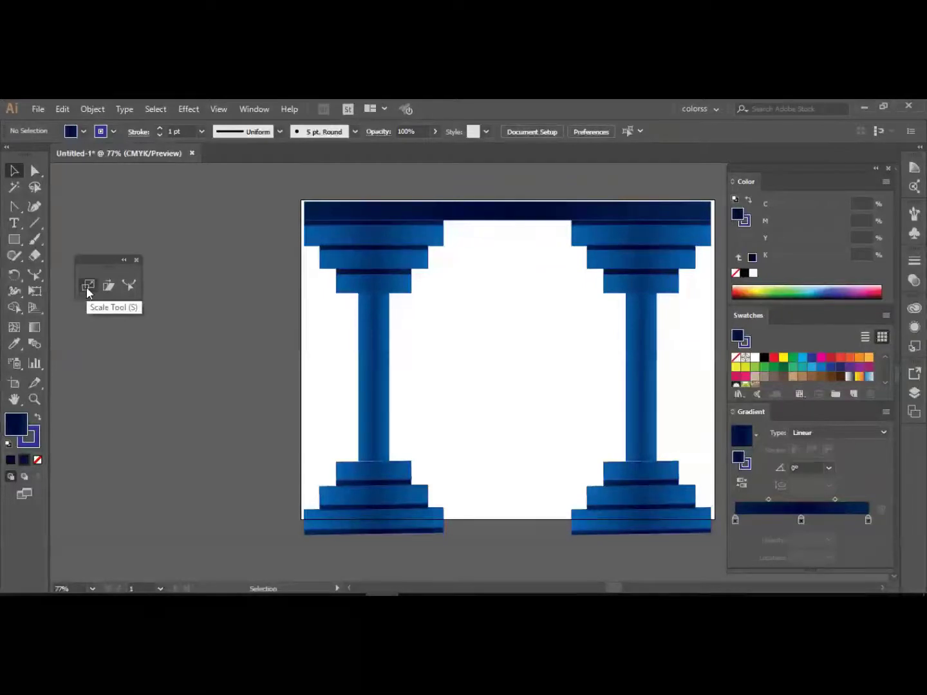
Undo the beam and redraw it as a dark blue rectangle of about 778 by 34 pt across both column tops.
click(88, 286)
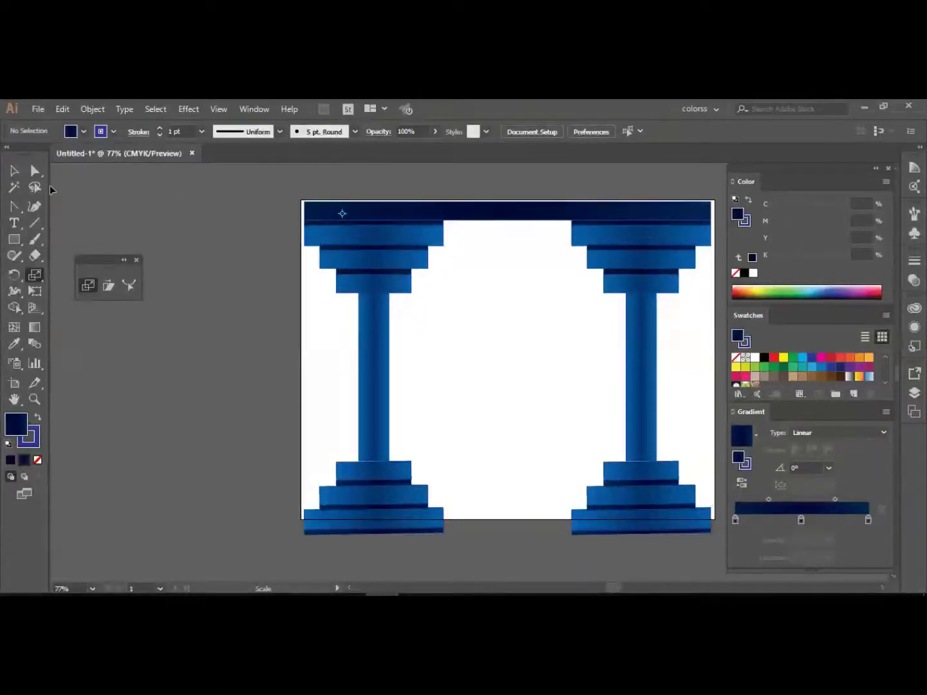
key(ctrl+z)
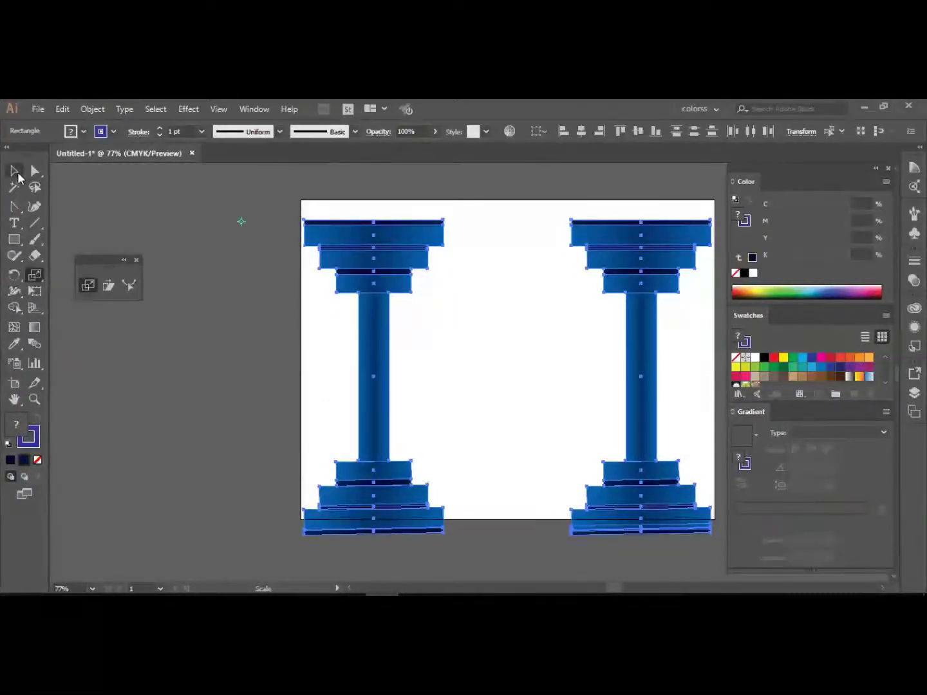
click(16, 172)
click(14, 238)
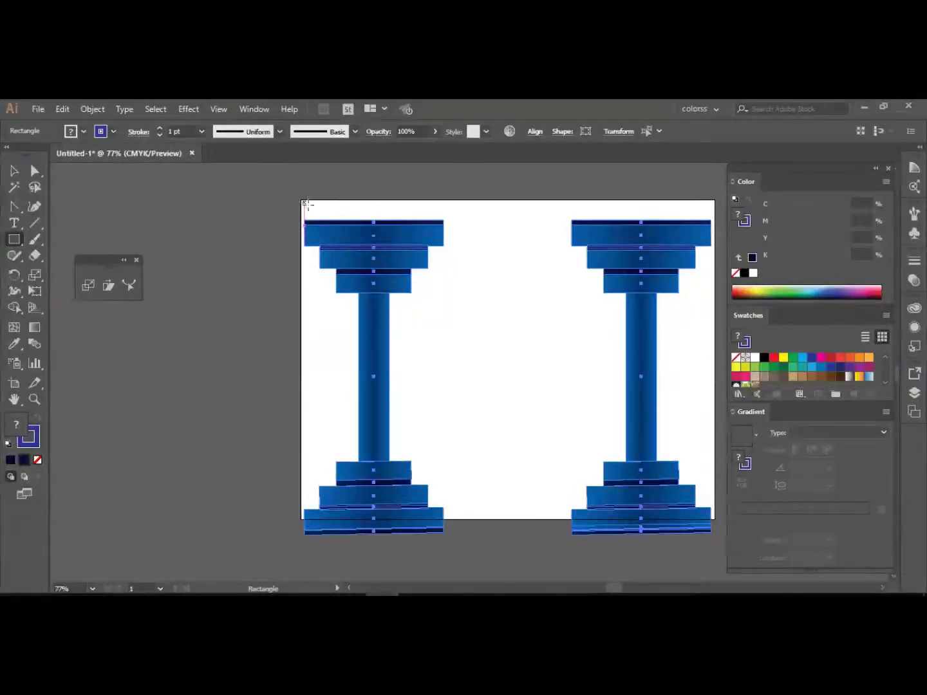
mouse_move(307, 203)
mouse_down()
mouse_move(521, 230)
mouse_move(645, 215)
mouse_move(708, 220)
mouse_up()
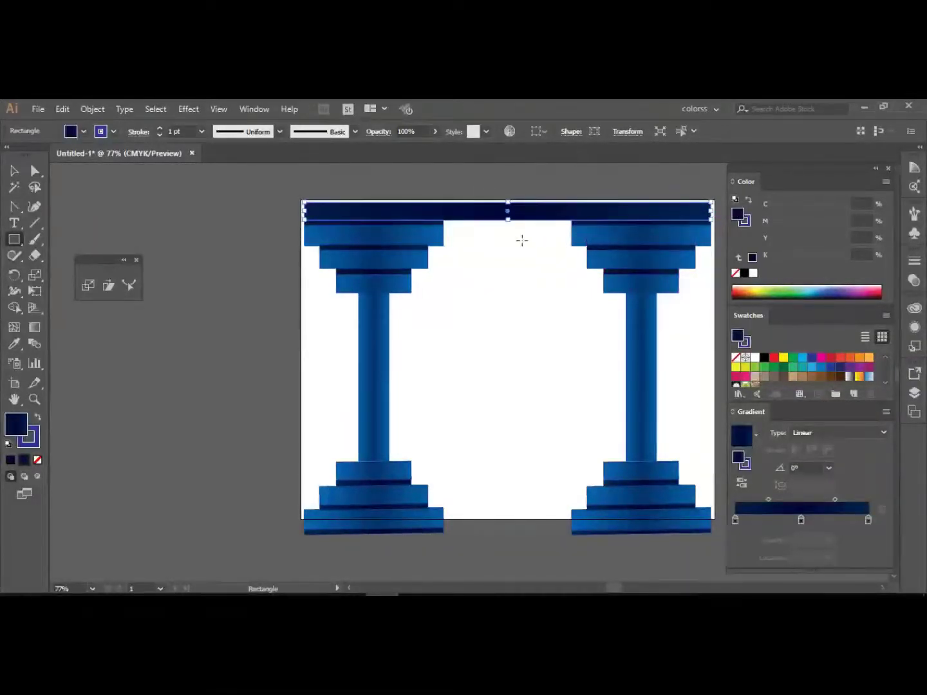
click(91, 223)
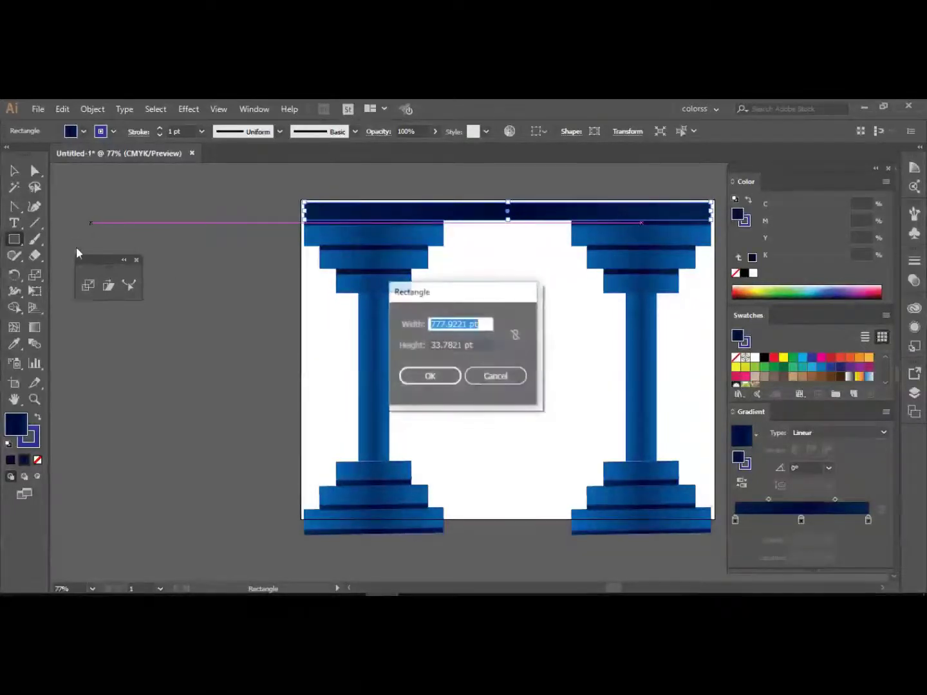
click(495, 376)
click(14, 171)
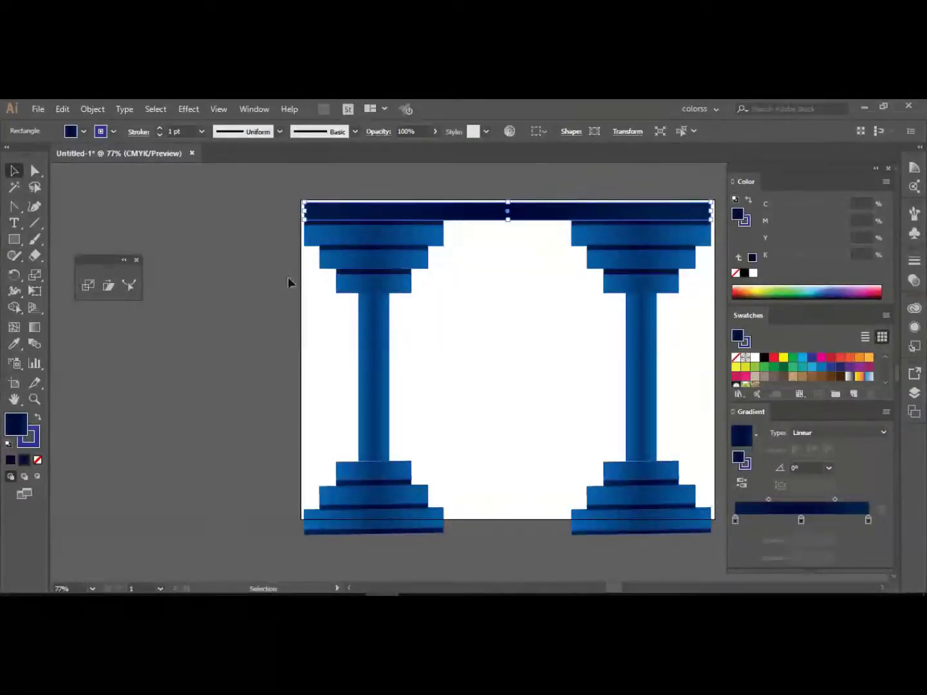
click(302, 291)
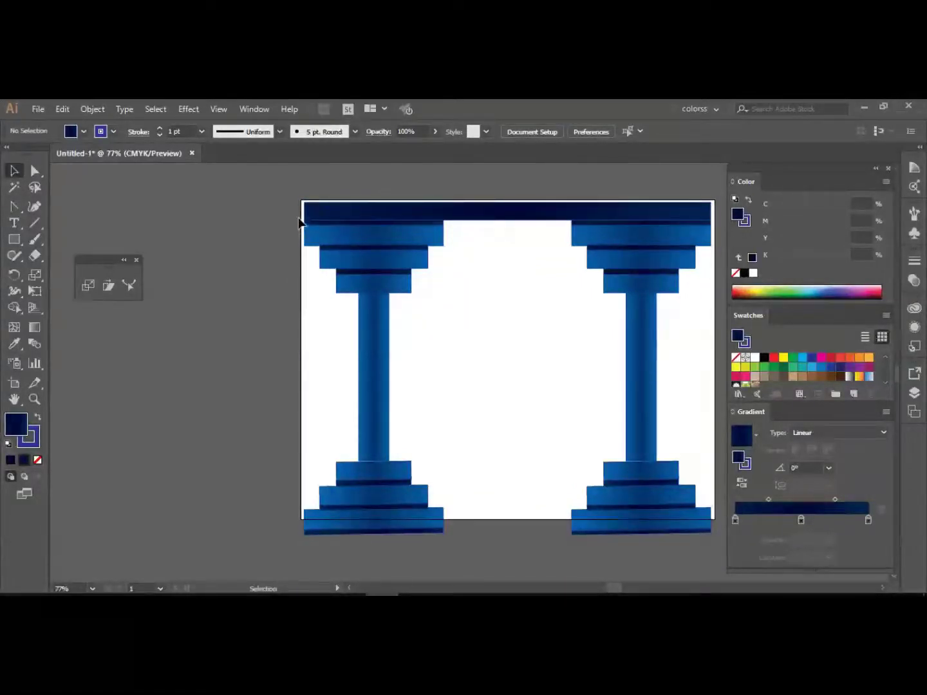
Select both columns with the beam and scale a smaller copy of the whole gateway toward its center.
drag(300, 189, 709, 538)
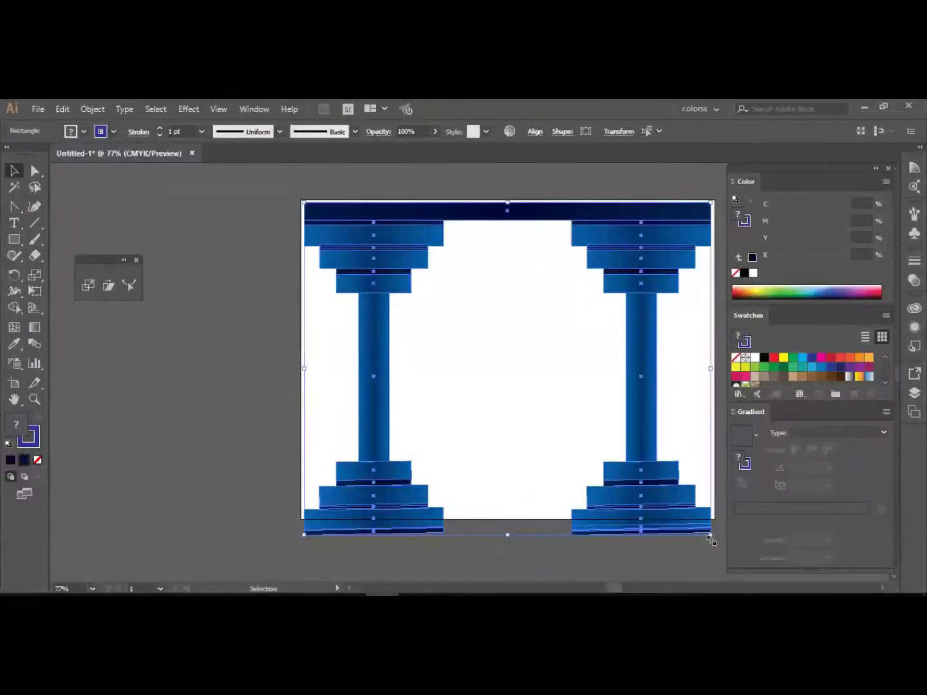
click(88, 286)
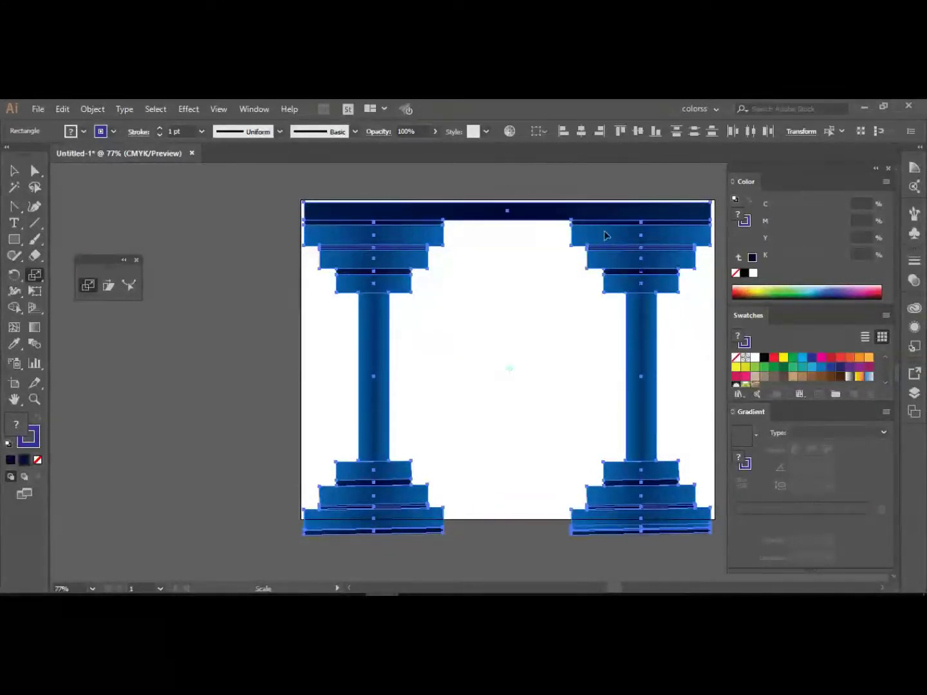
drag(607, 236, 567, 272)
drag(565, 272, 552, 289)
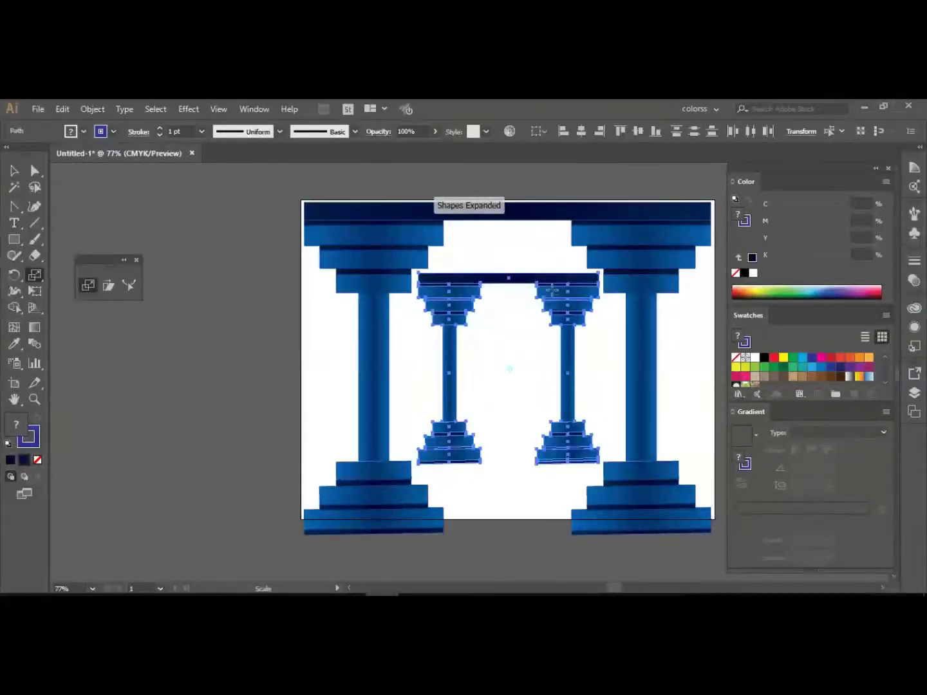
key(v)
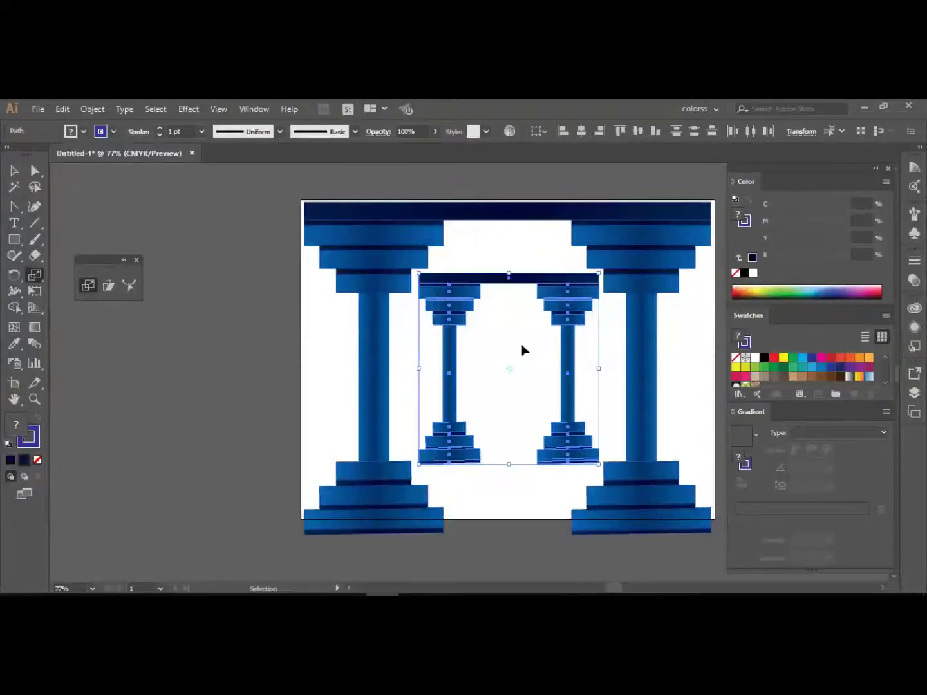
Repeat the scaled copy six times to form a corridor of gateways receding toward the center.
key(ctrl+d)
key(ctrl+d)
key(ctrl+d)
key(ctrl+d)
key(ctrl+d)
key(ctrl+d)
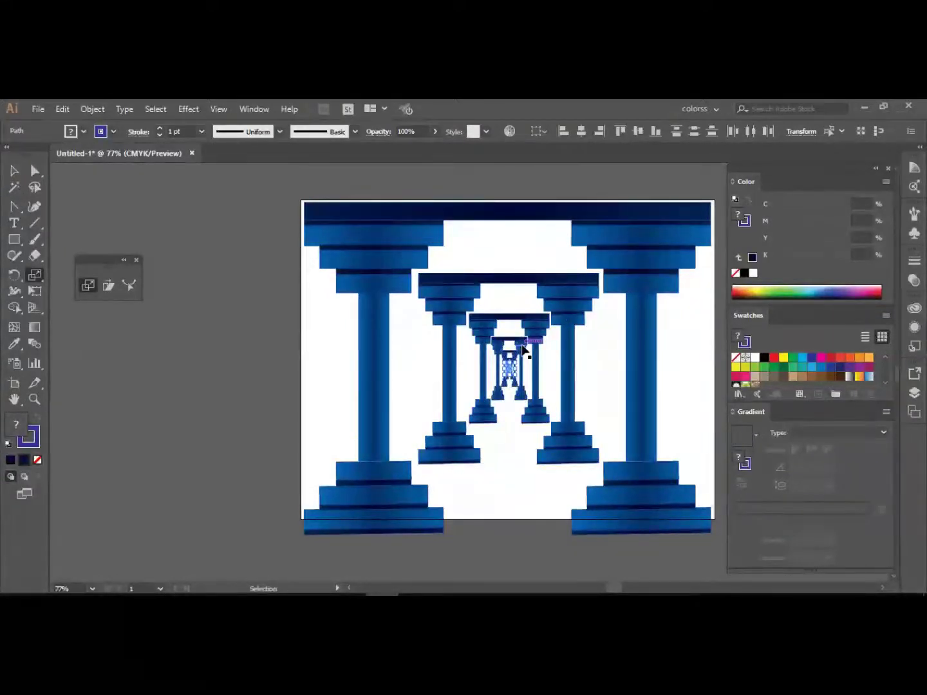
key(s)
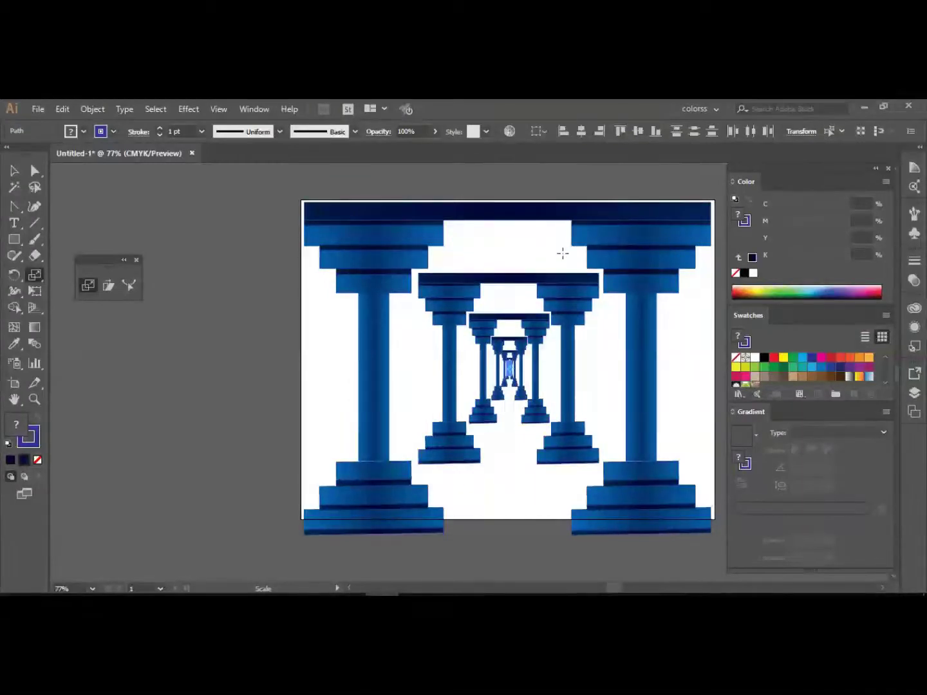
Undo the six repeated copies and the first scaled copy of the gateway.
key(v)
key(ctrl+z)
key(ctrl+z)
key(ctrl+z)
key(ctrl+z)
key(ctrl+z)
key(ctrl+z)
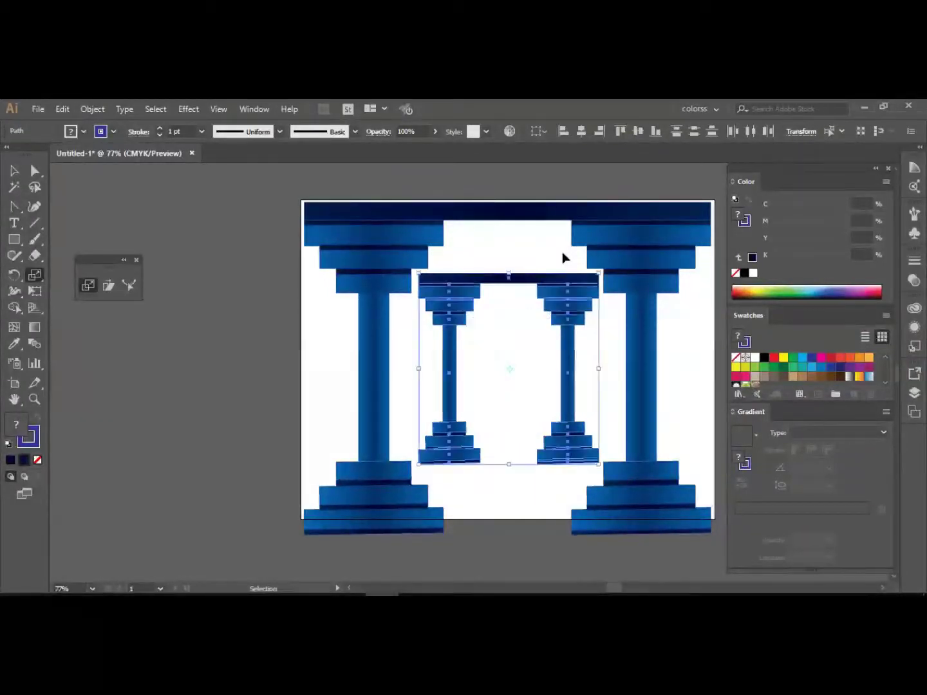
key(ctrl+z)
key(s)
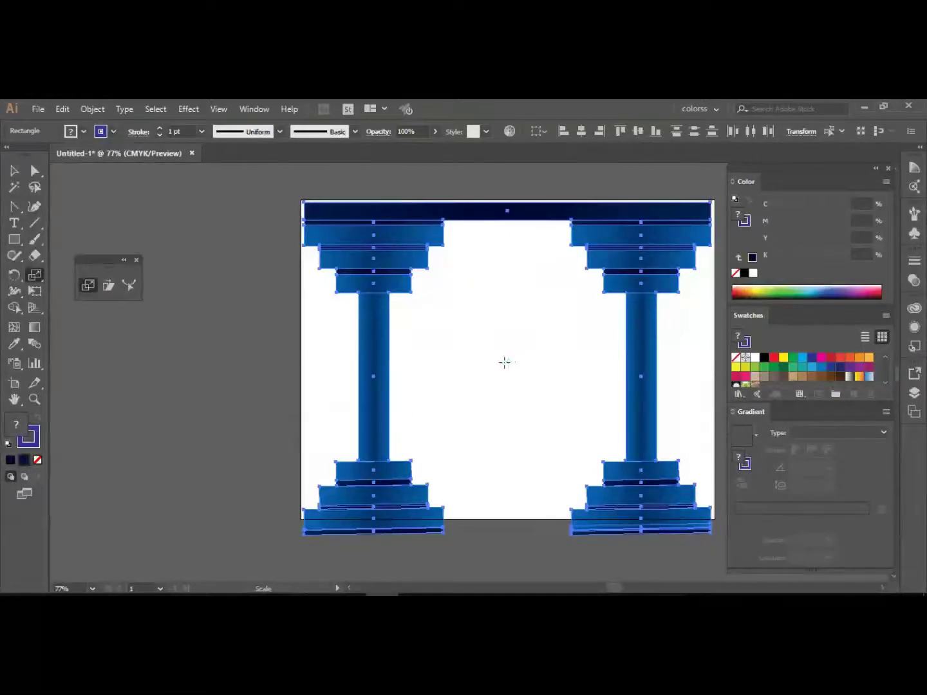
alt+click(506, 362)
click(517, 465)
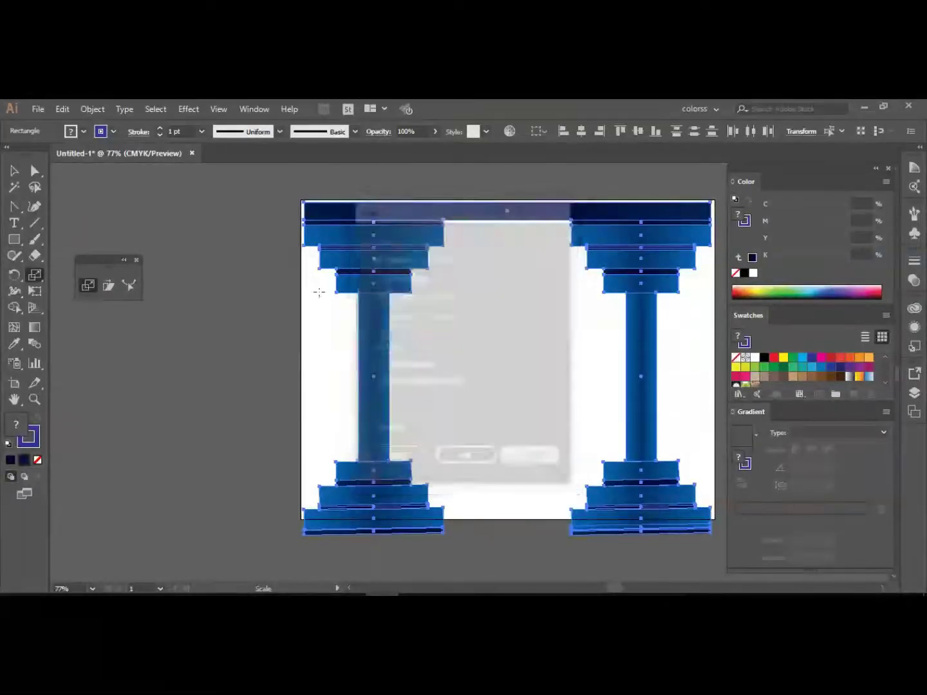
key(v)
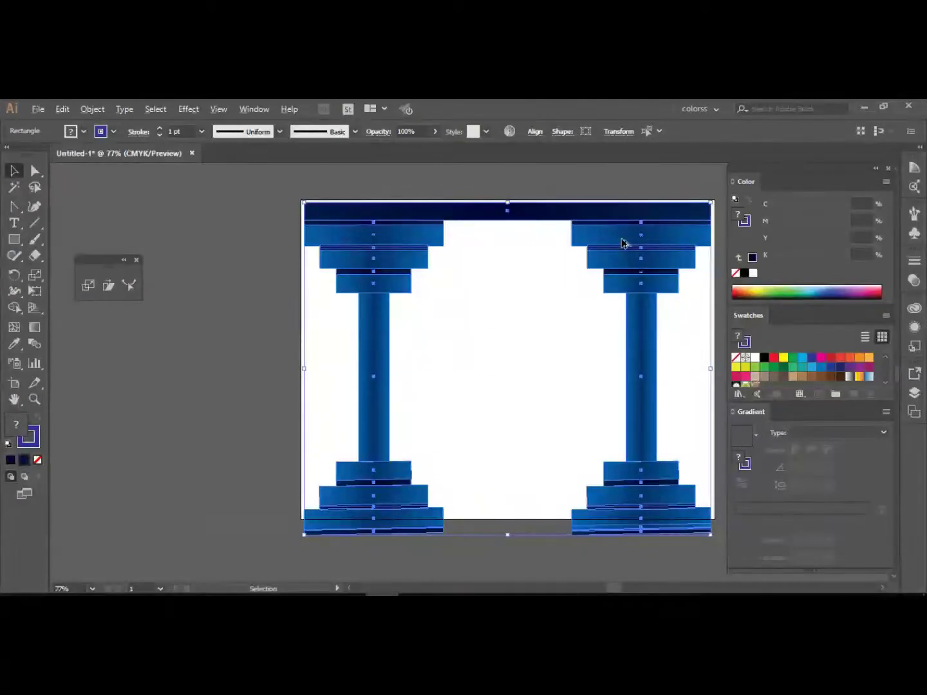
Move the gateway to the artboard's upper-left corner and scale a slightly smaller copy toward a reference point near its center.
mouse_move(617, 245)
mouse_down()
mouse_move(615, 263)
mouse_move(617, 245)
mouse_up()
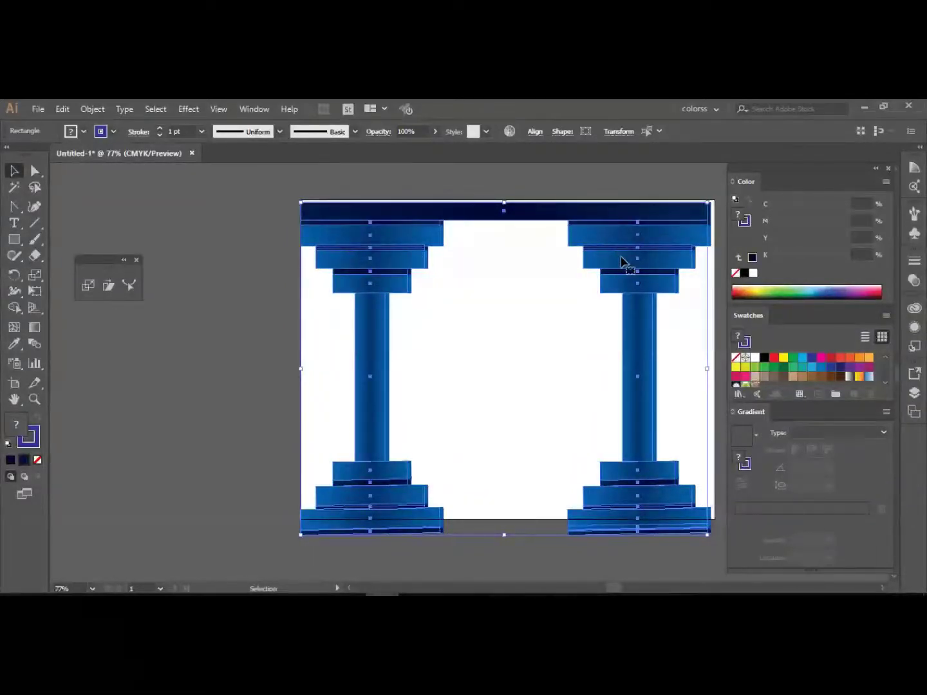
mouse_move(621, 260)
mouse_down()
mouse_move(579, 277)
mouse_move(632, 262)
mouse_move(622, 258)
mouse_up()
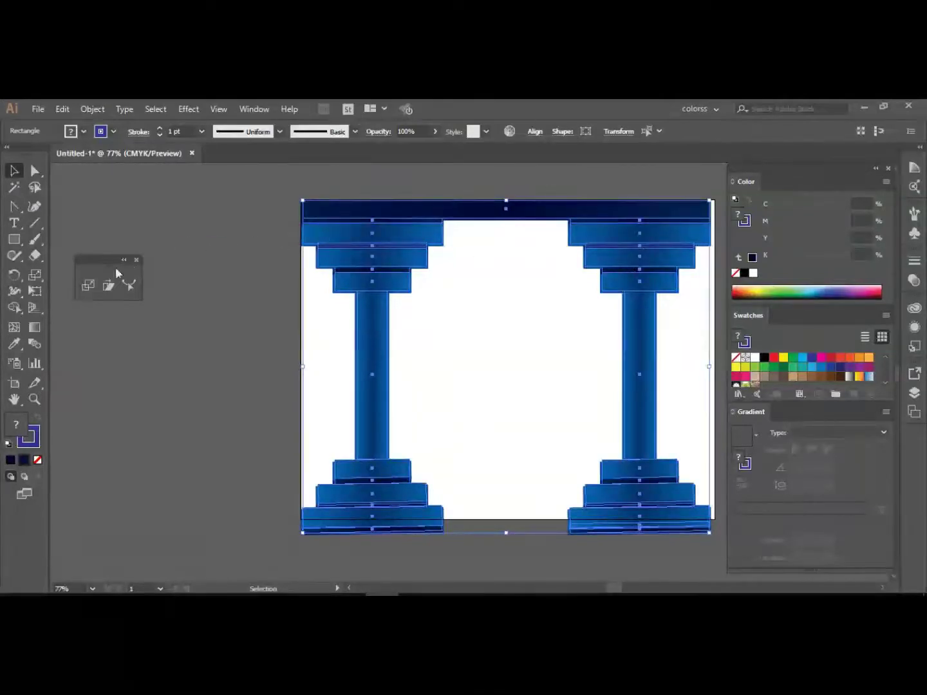
click(83, 287)
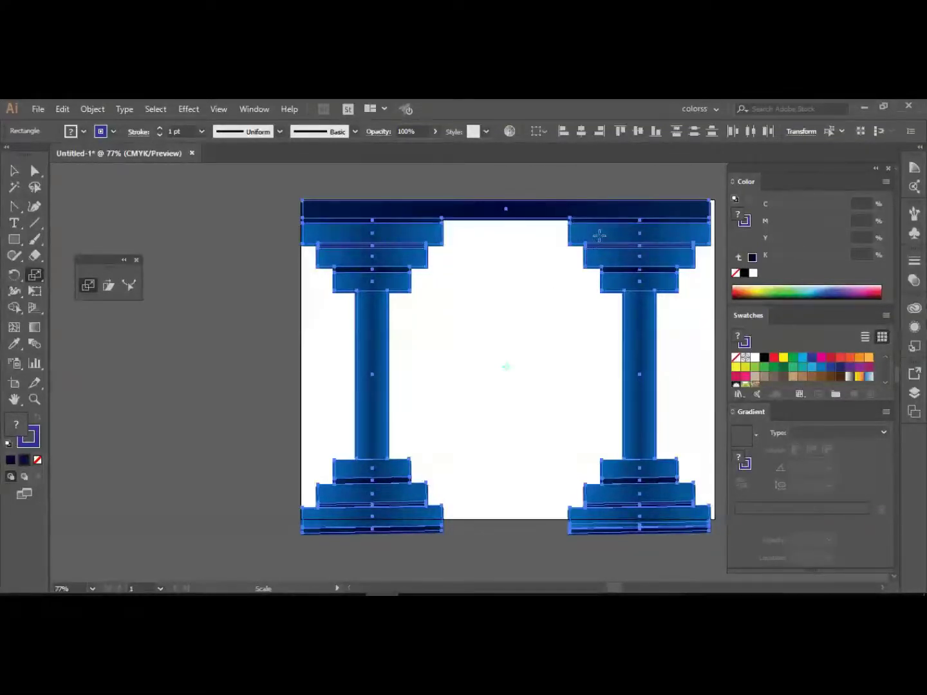
alt+click(575, 257)
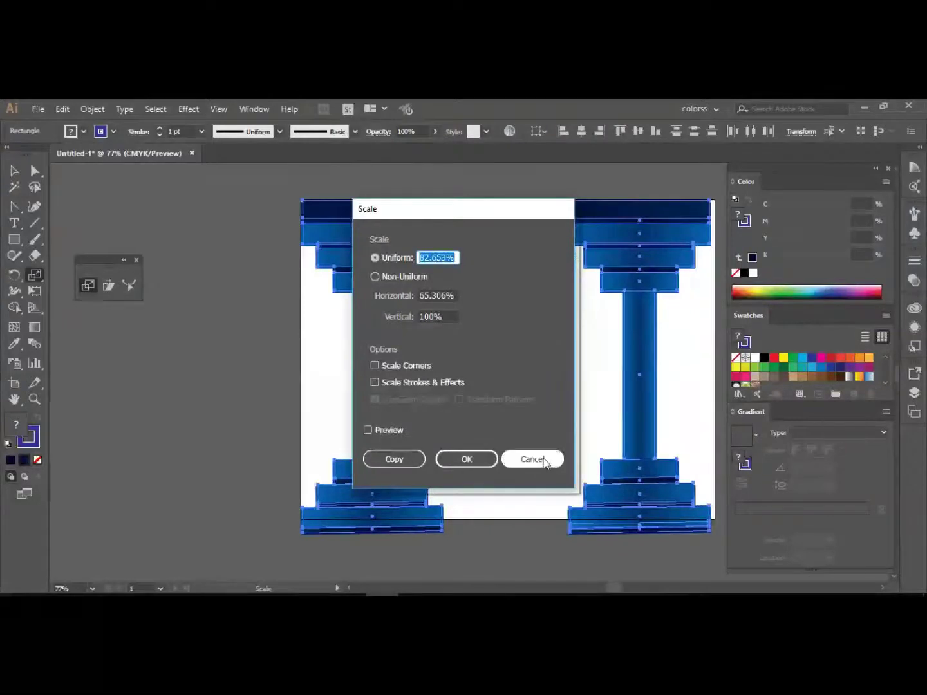
click(538, 458)
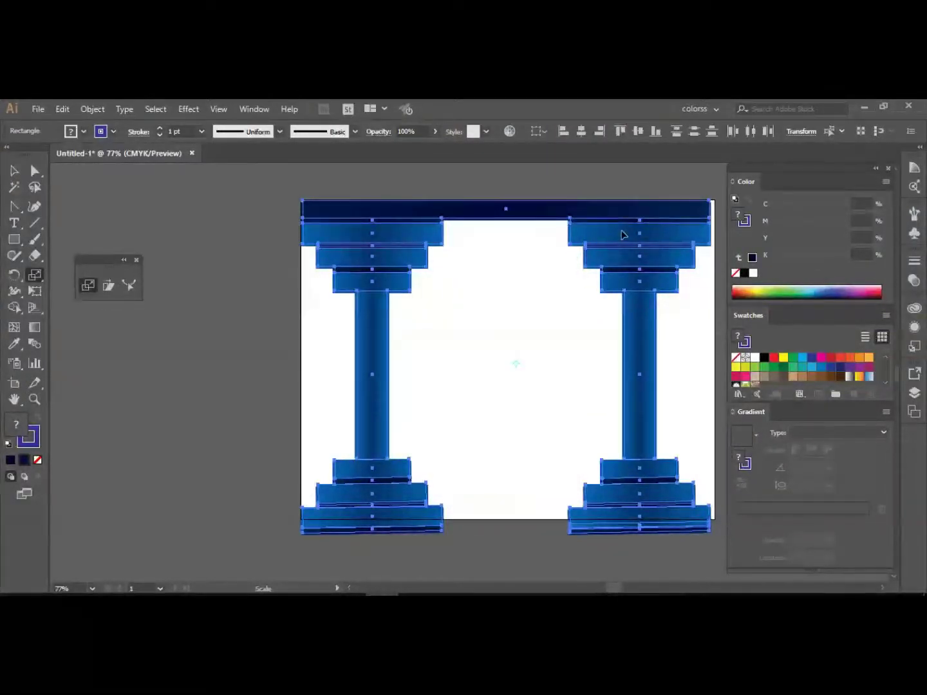
drag(621, 235, 583, 265)
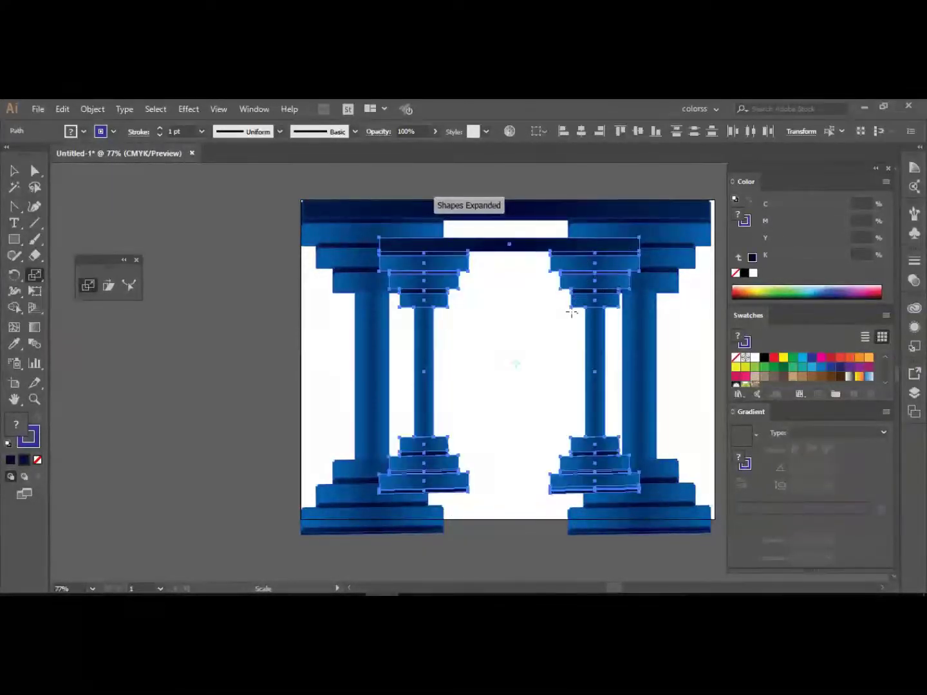
Repeat the scaled gateway copy twelve times to build a dense corridor receding to the center point.
key(ctrl+d)
key(ctrl+d)
key(ctrl+d)
key(ctrl+d)
key(ctrl+d)
key(ctrl+d)
key(ctrl+d)
key(ctrl+d)
key(ctrl+d)
key(ctrl+d)
key(ctrl+d)
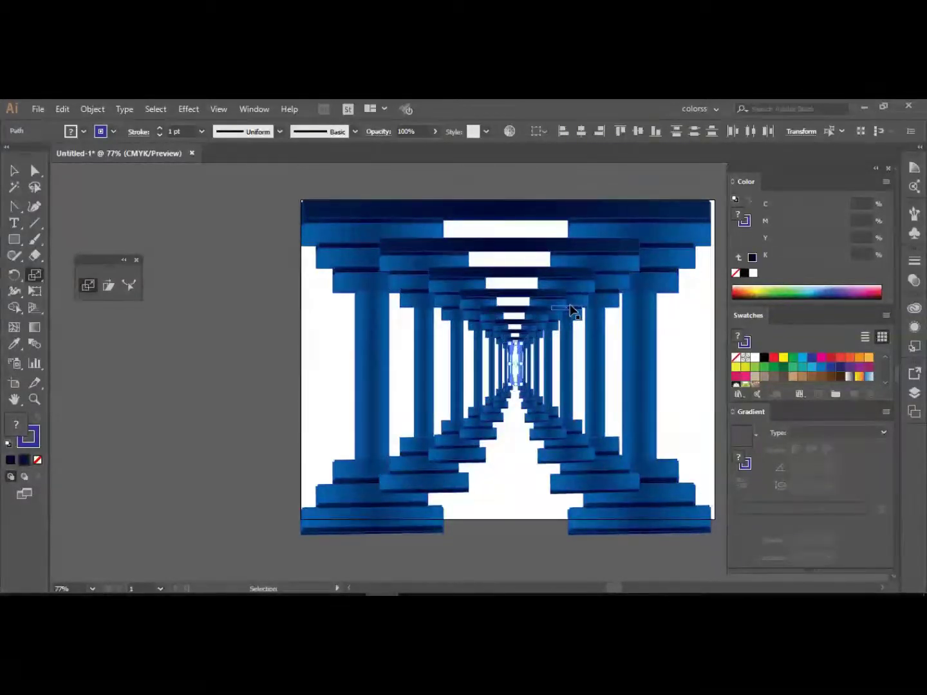
key(ctrl+d)
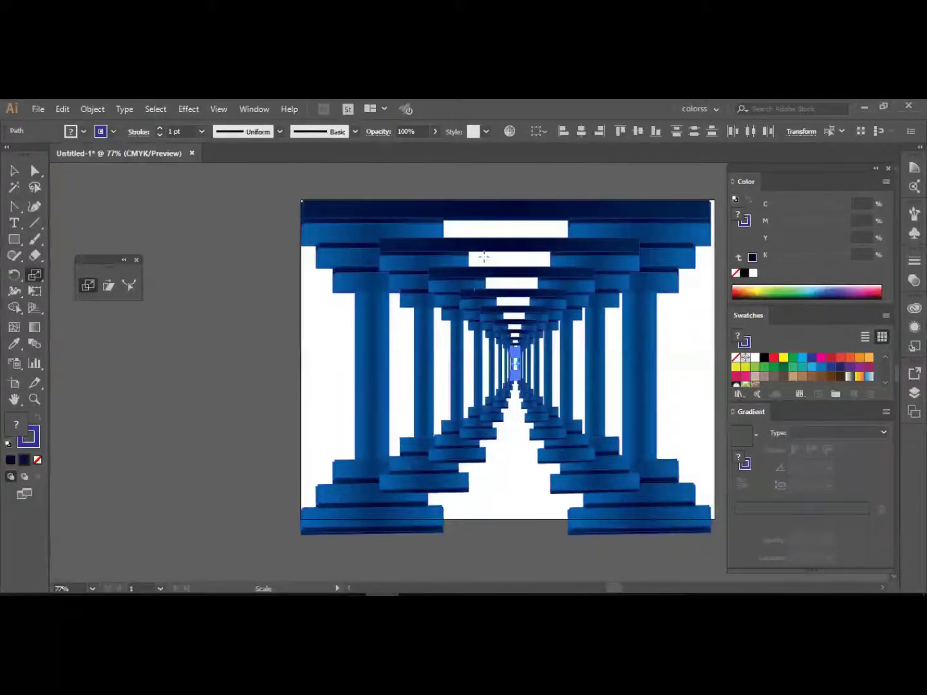
Undo the corridor copies, the gateway move, the beam, and the columns' downward move.
key(ctrl+z)
key(ctrl+z)
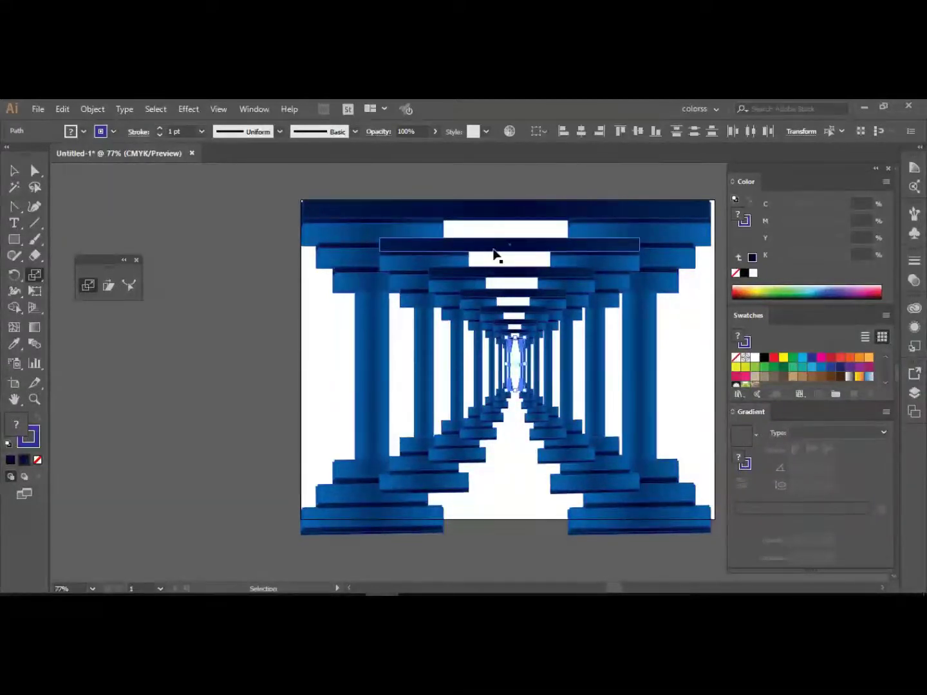
key(ctrl+z)
key(ctrl+z)
key(ctrl+z)
key(ctrl+z)
key(ctrl+z)
key(ctrl+z)
key(ctrl+z)
key(ctrl+z)
key(ctrl+z)
key(ctrl+z)
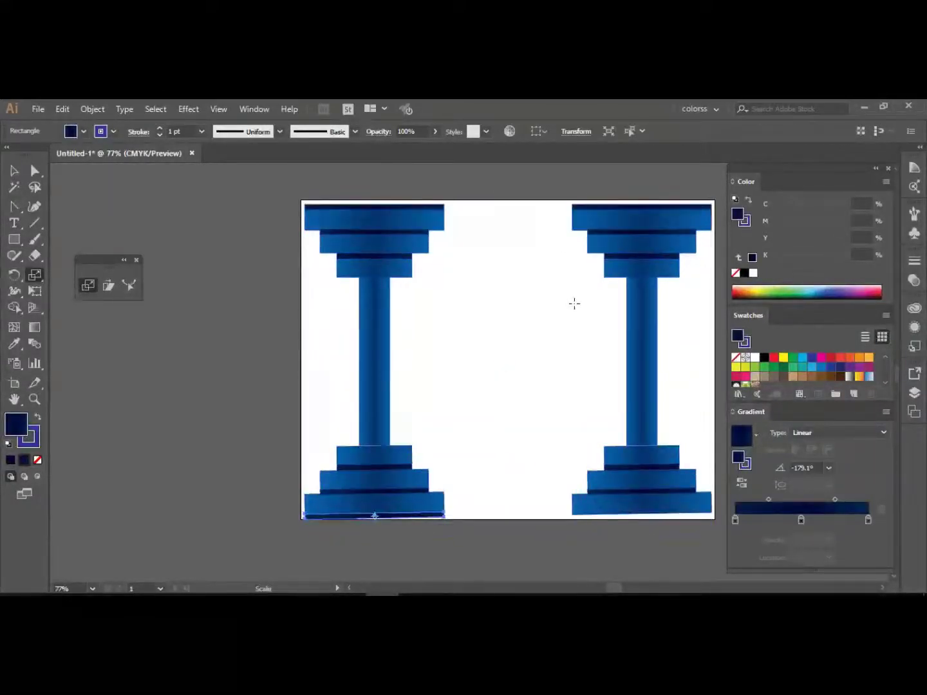